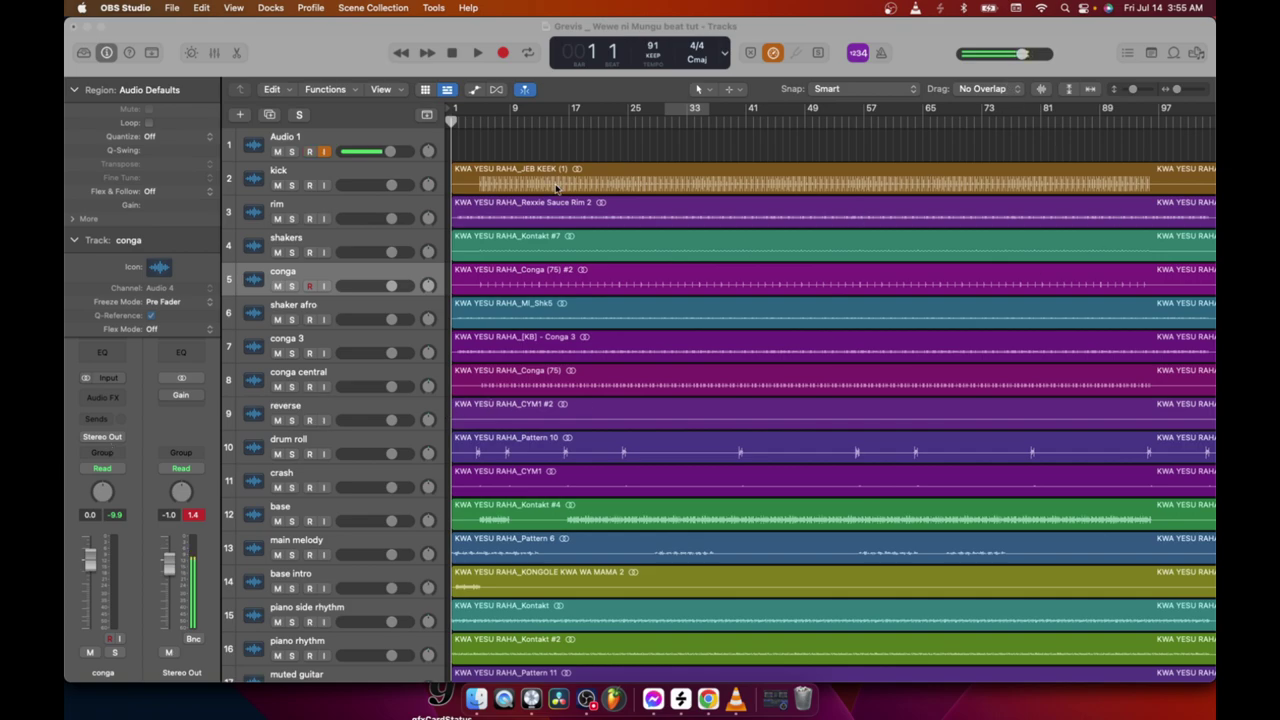
Open a Finder window on the Grevis _ Wewe ni Mungu beat folder and select KWA YESU RAHA
left_click(476, 697)
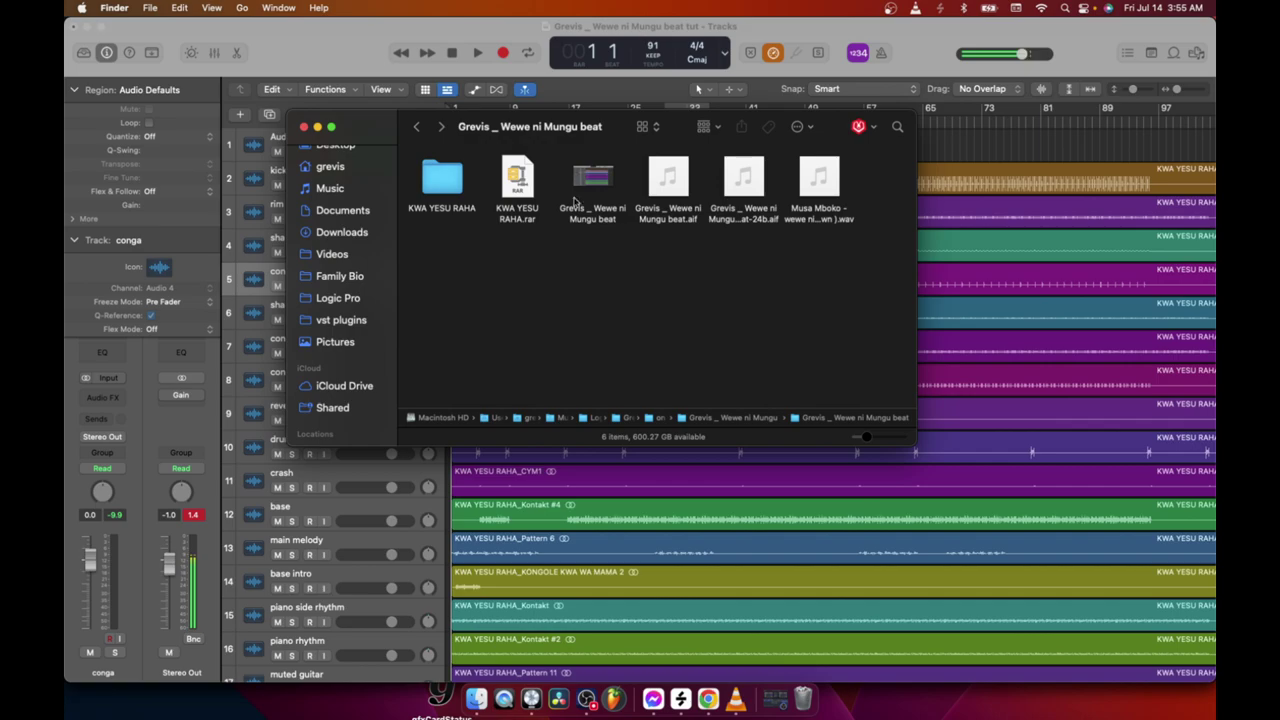
left_click_drag(503, 122, 723, 206)
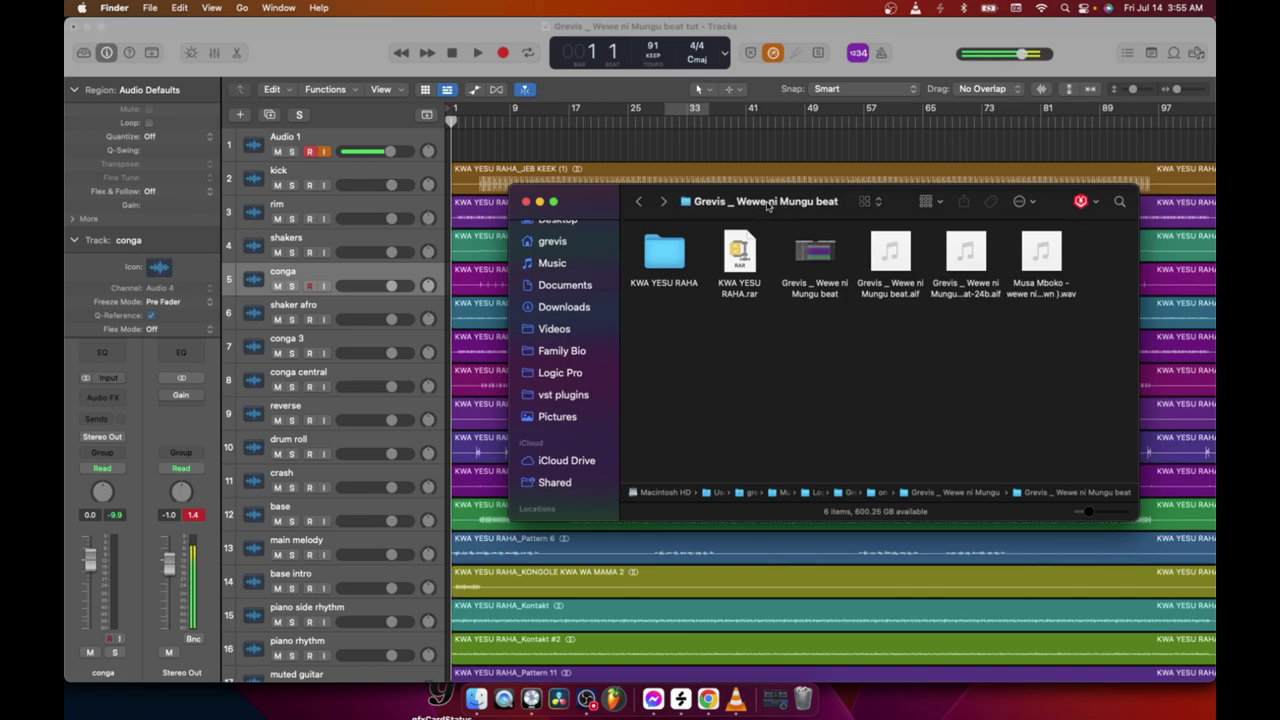
left_click_drag(778, 204, 709, 216)
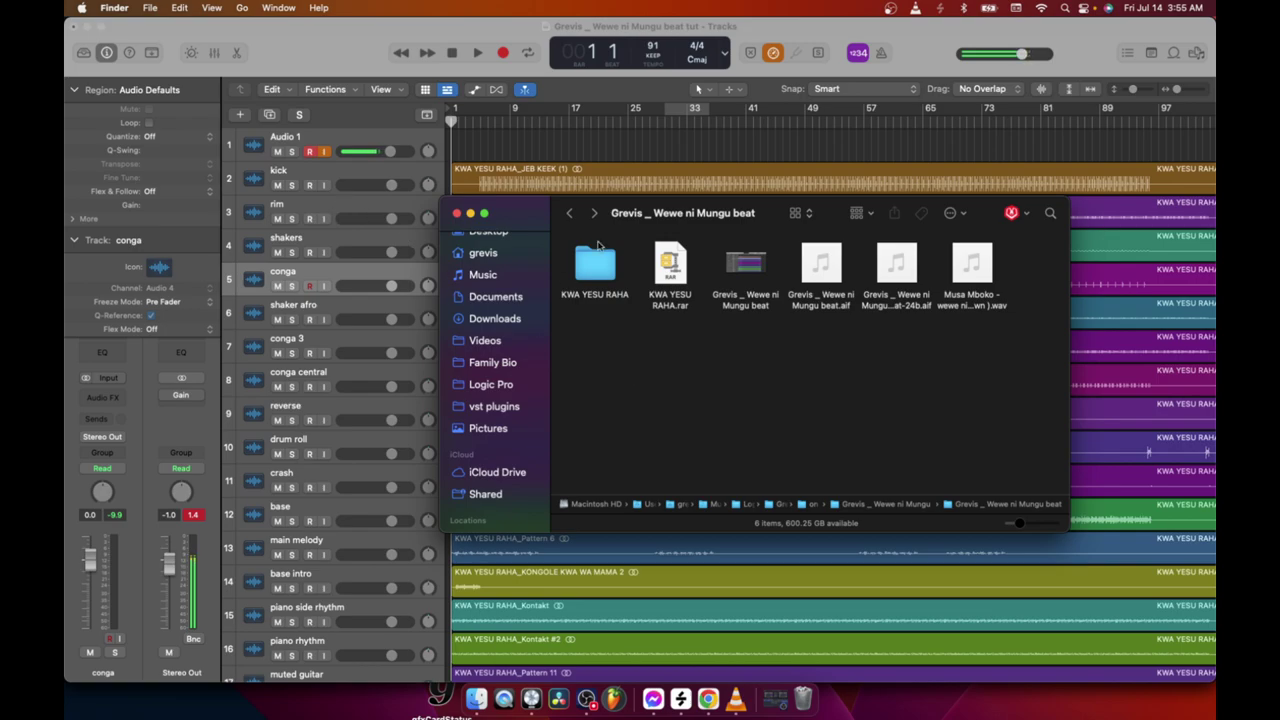
left_click(599, 276)
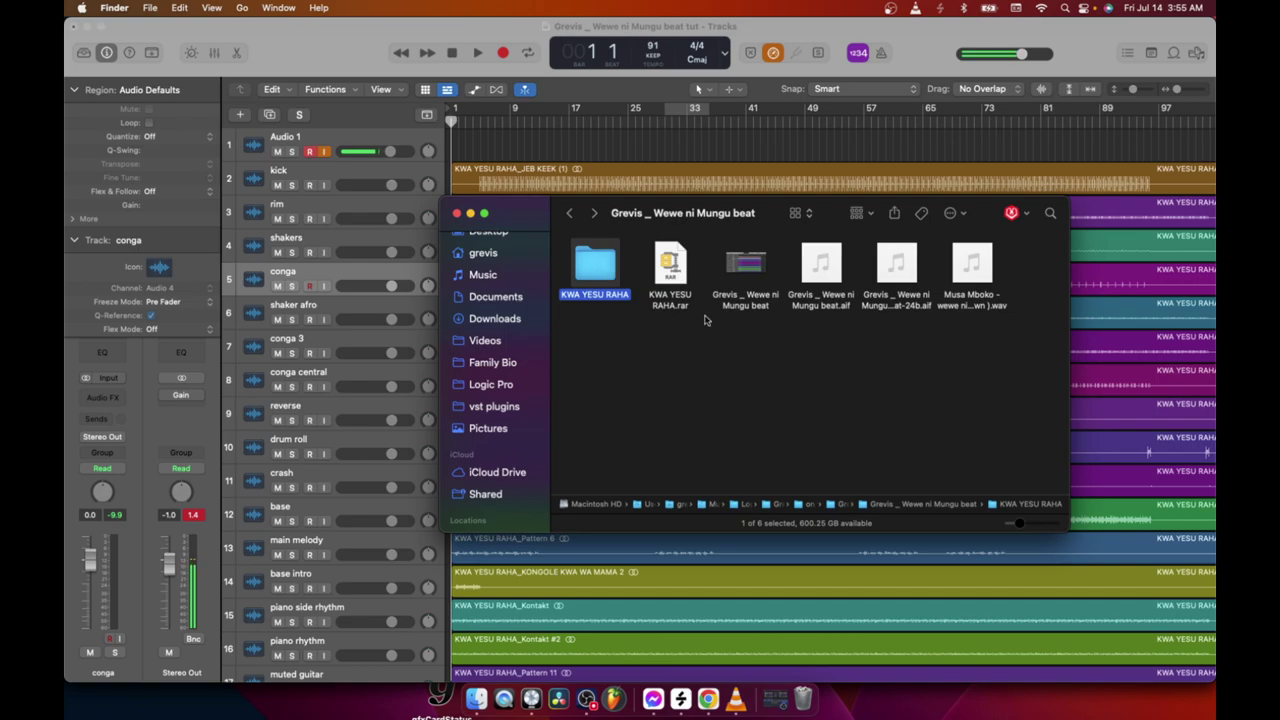
Open KWA YESU RAHA and preview the KWA YESU RAHA.mp3 and .wav mixes
double_click(591, 268)
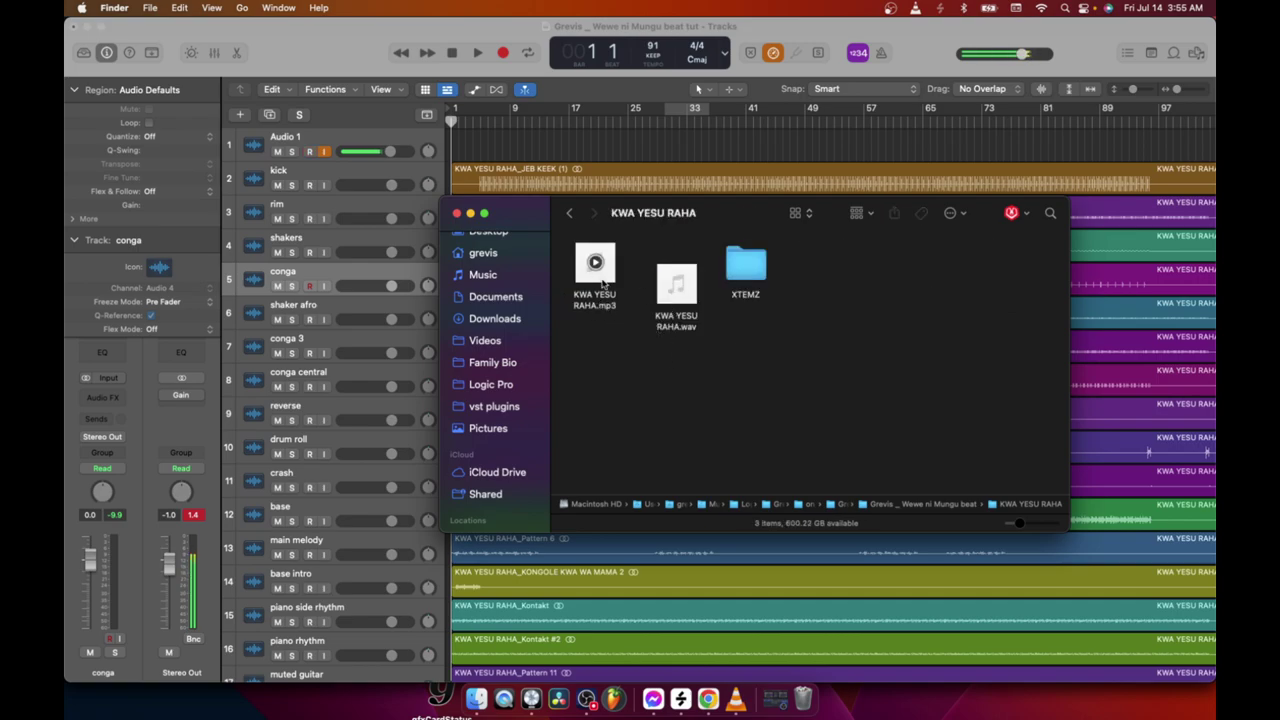
left_click(597, 265)
left_click(596, 263)
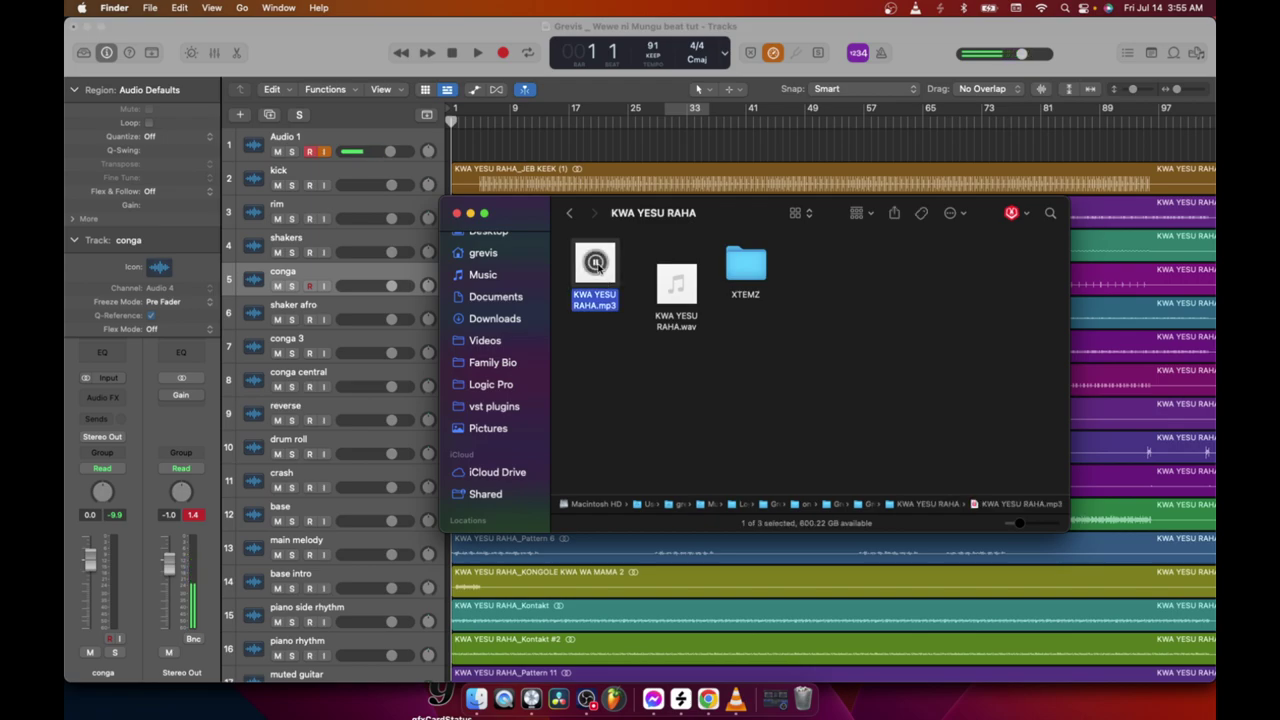
left_click(711, 321)
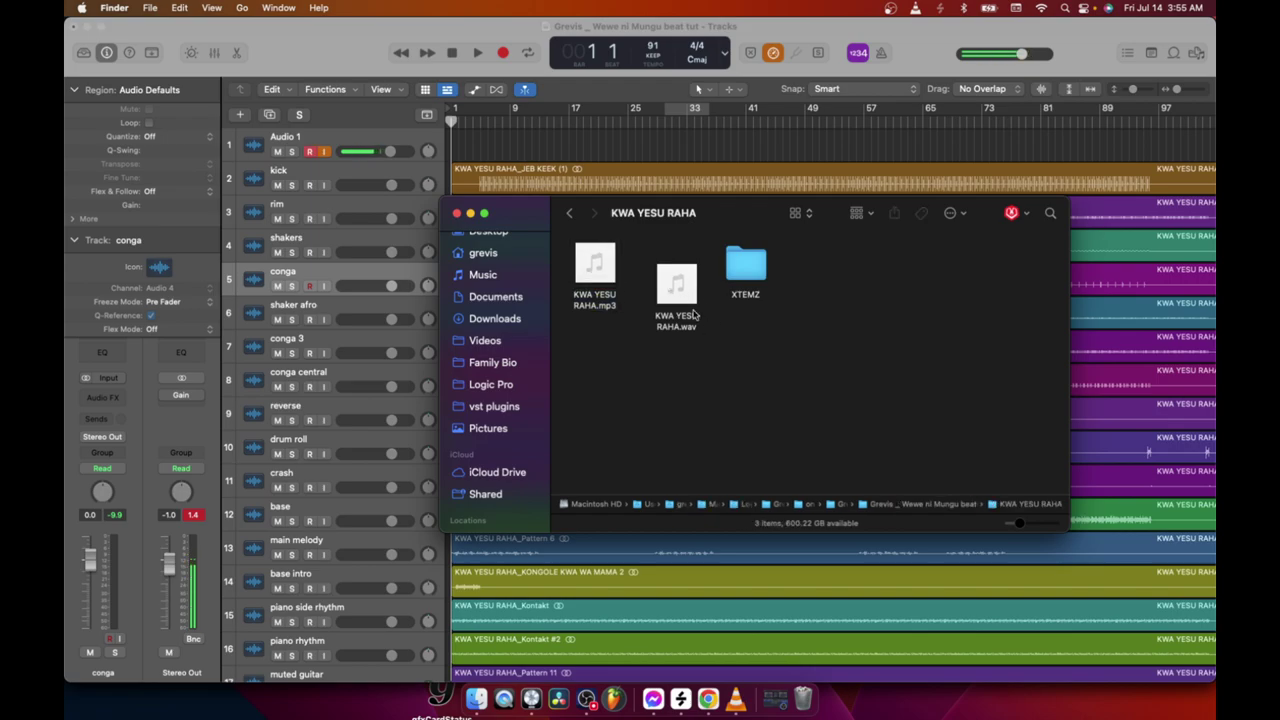
left_click(677, 286)
left_click(677, 286)
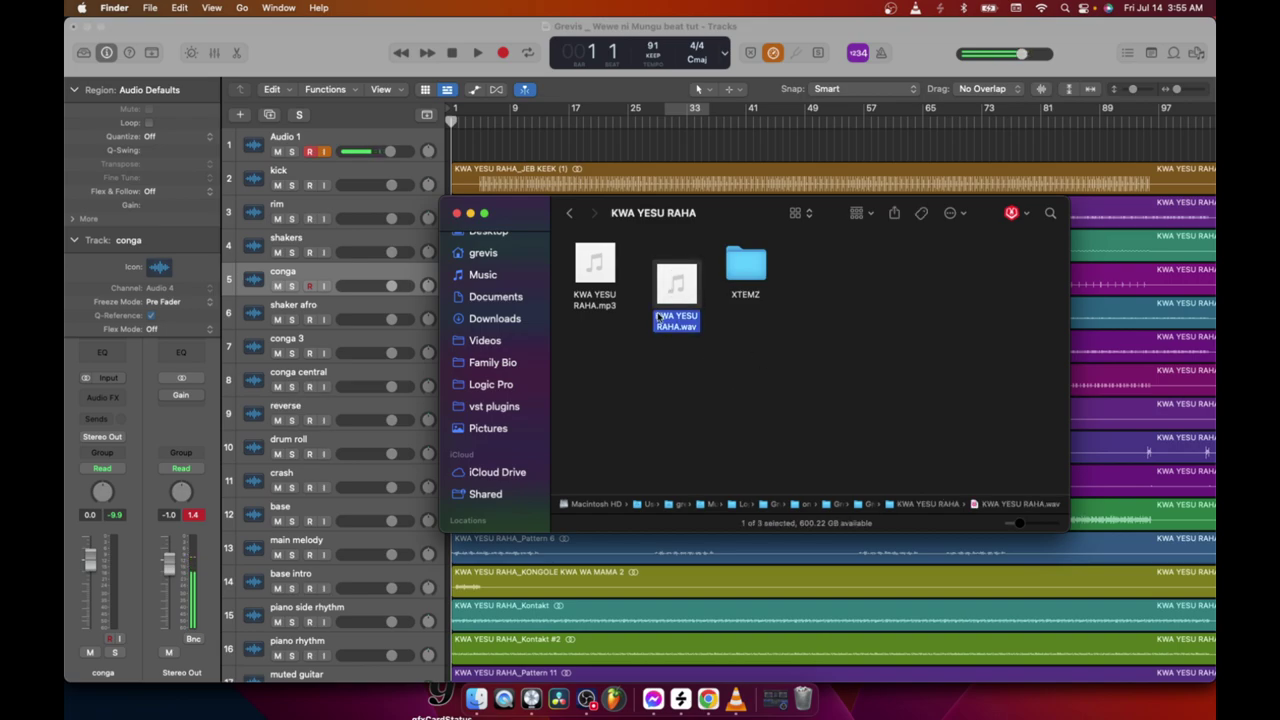
Look inside the XTEMZ stems folder, then go back to KWA YESU RAHA
left_click(760, 296)
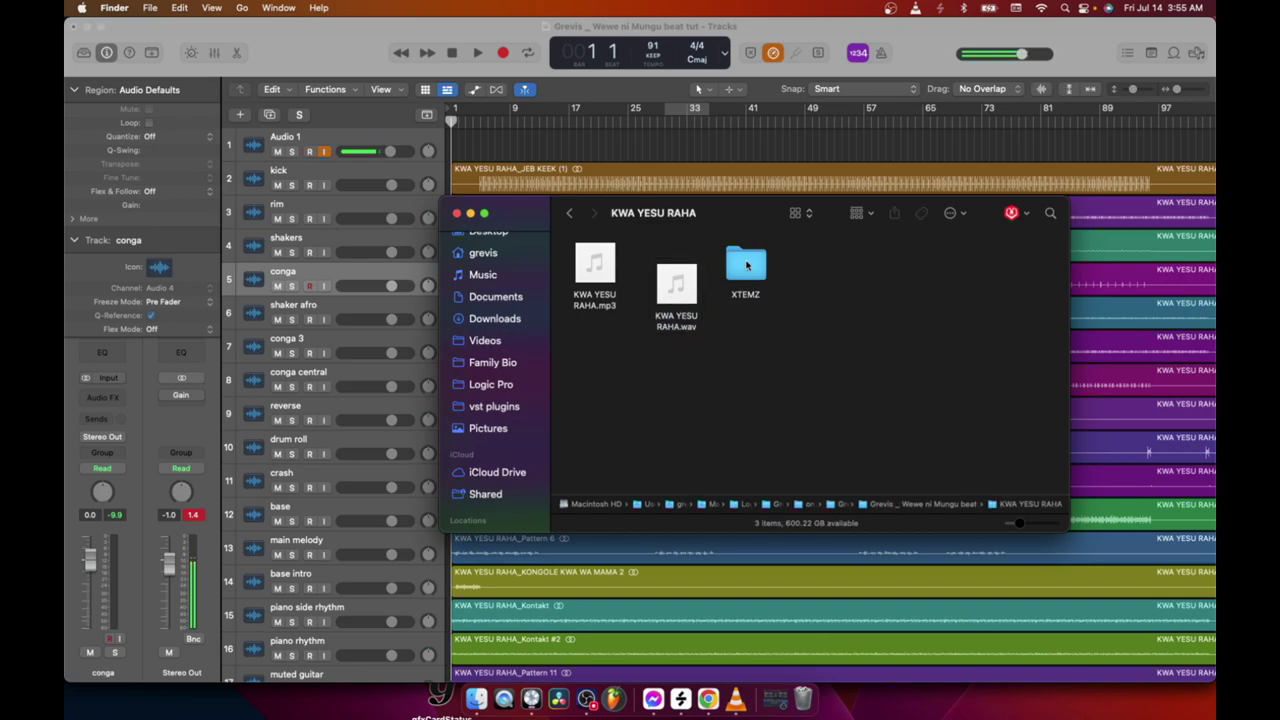
left_click(744, 264)
double_click(742, 263)
scroll(797, 347, "down", 5)
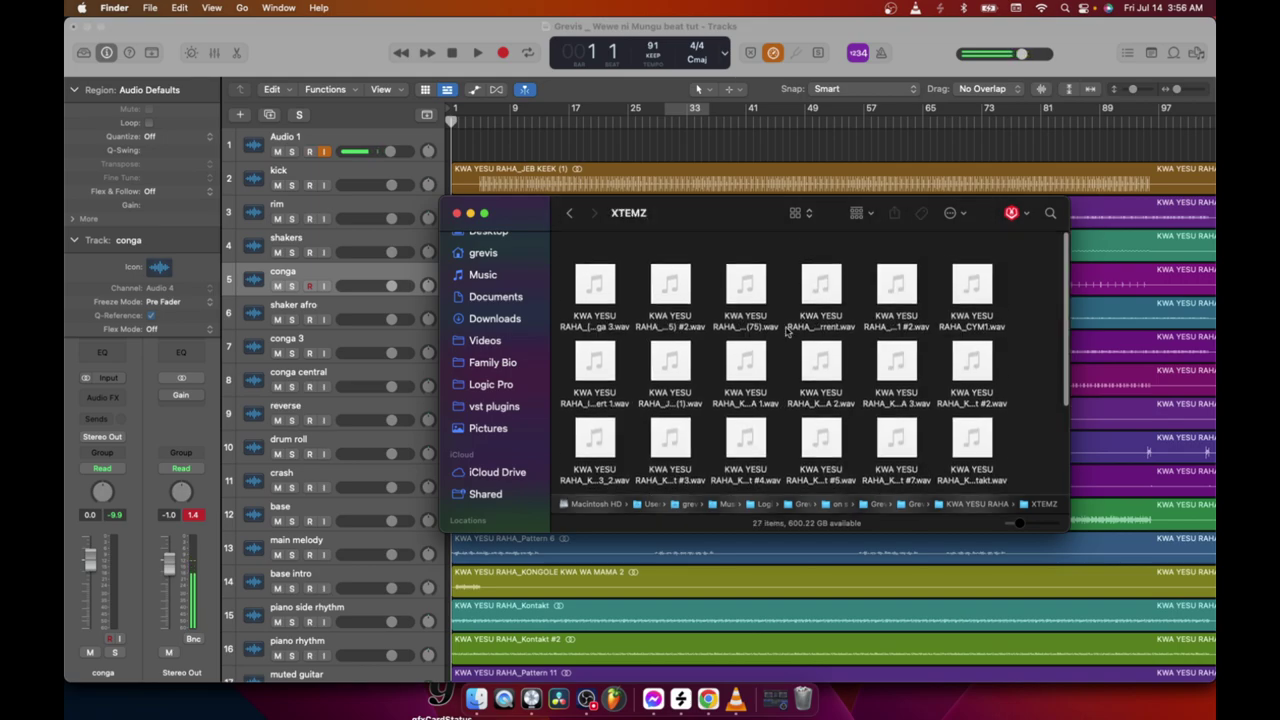
scroll(797, 347, "up", 3)
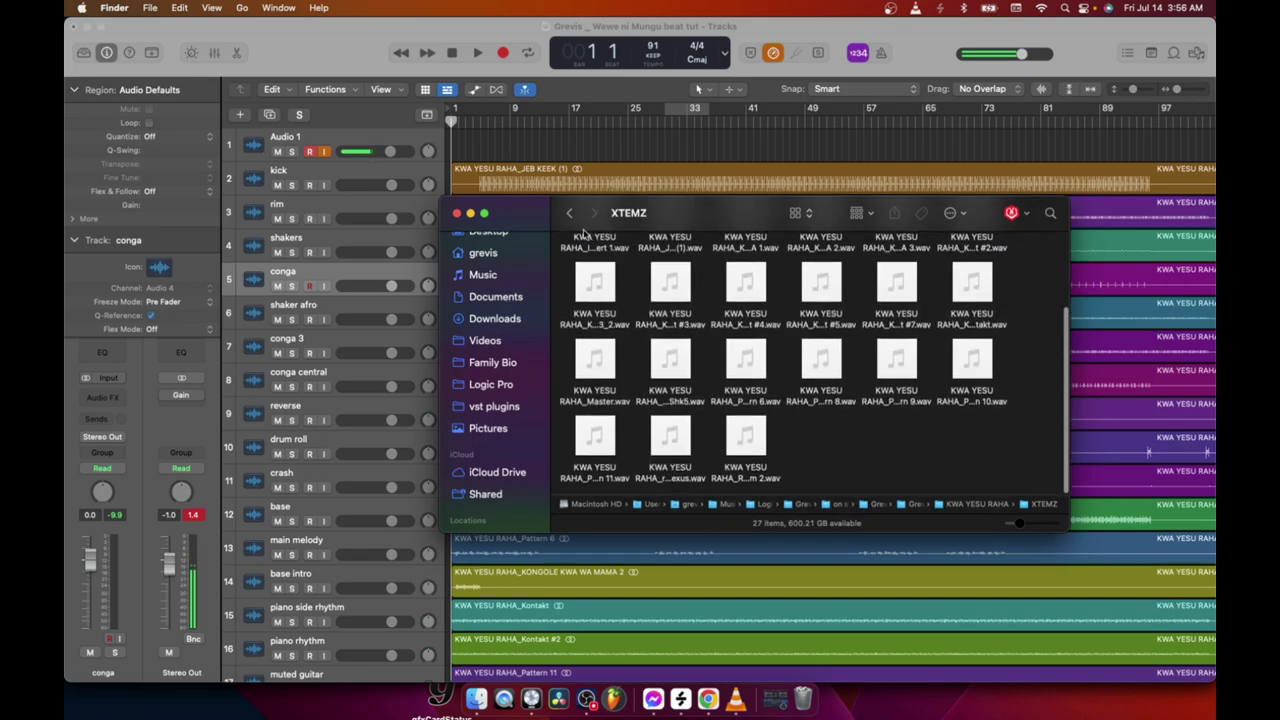
left_click(569, 216)
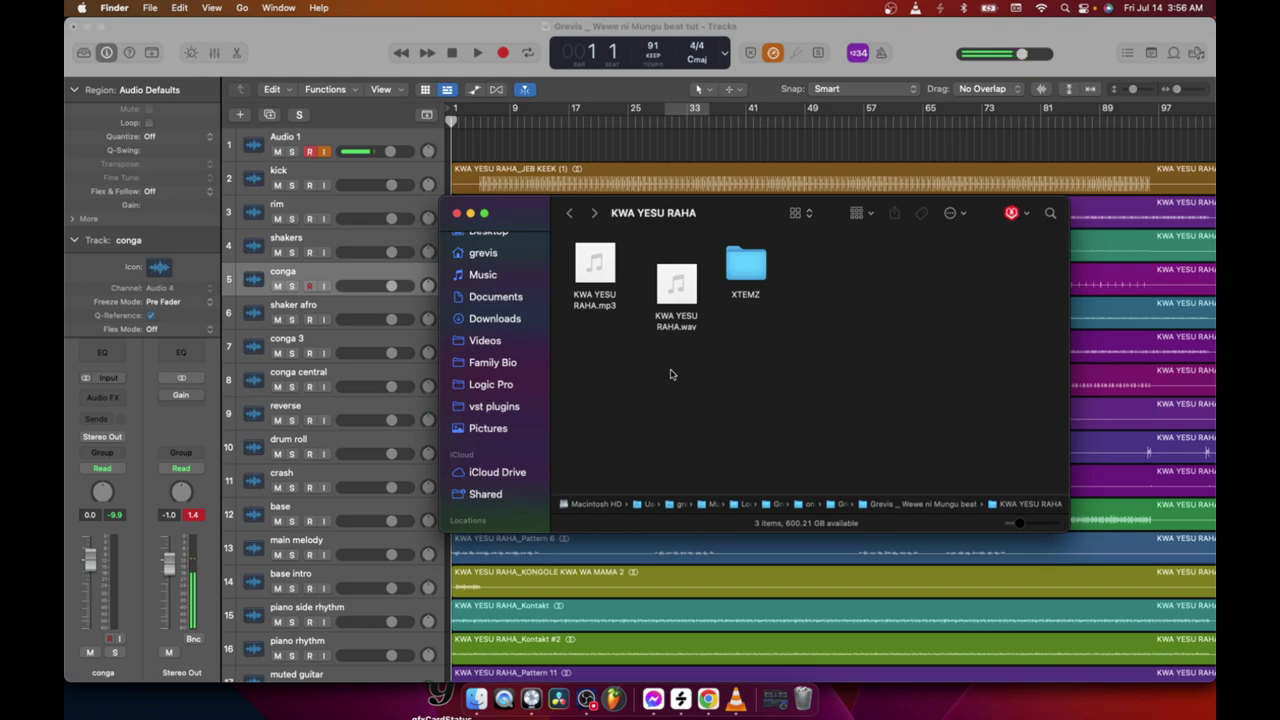
Open the XTEMZ folder and select all 27 wav stems
left_click_drag(689, 212, 756, 278)
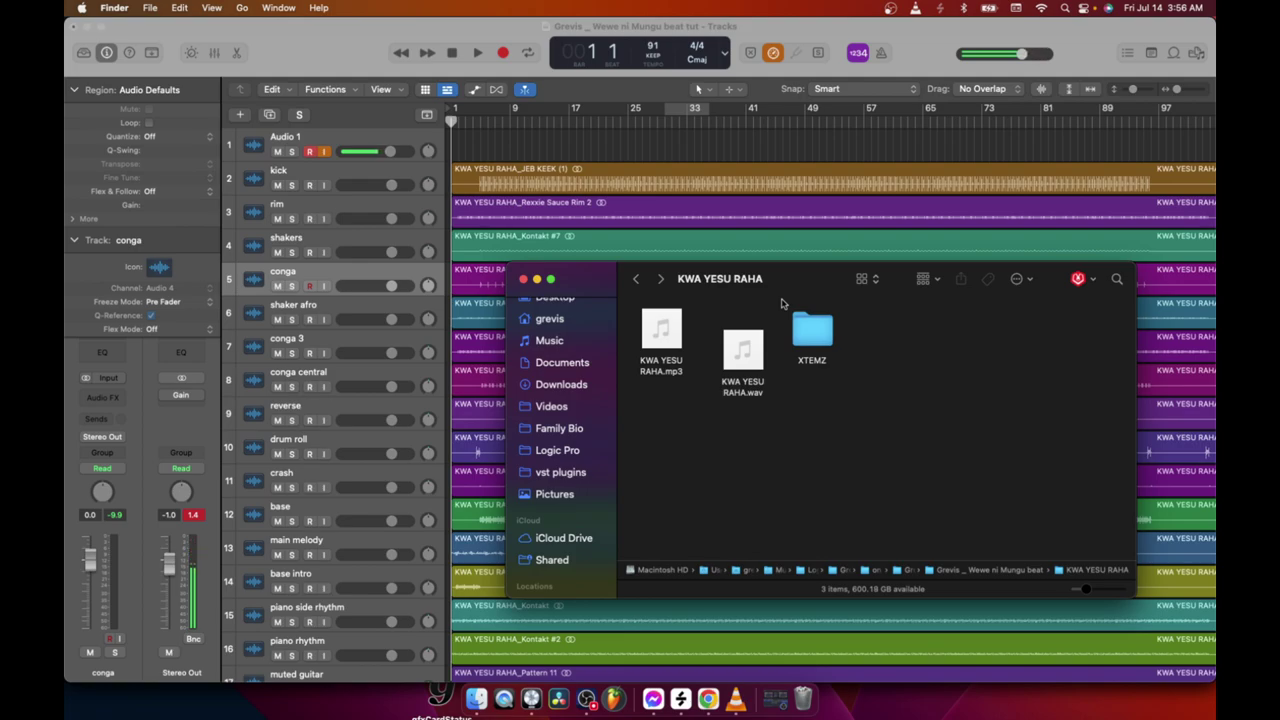
left_click_drag(782, 290, 802, 318)
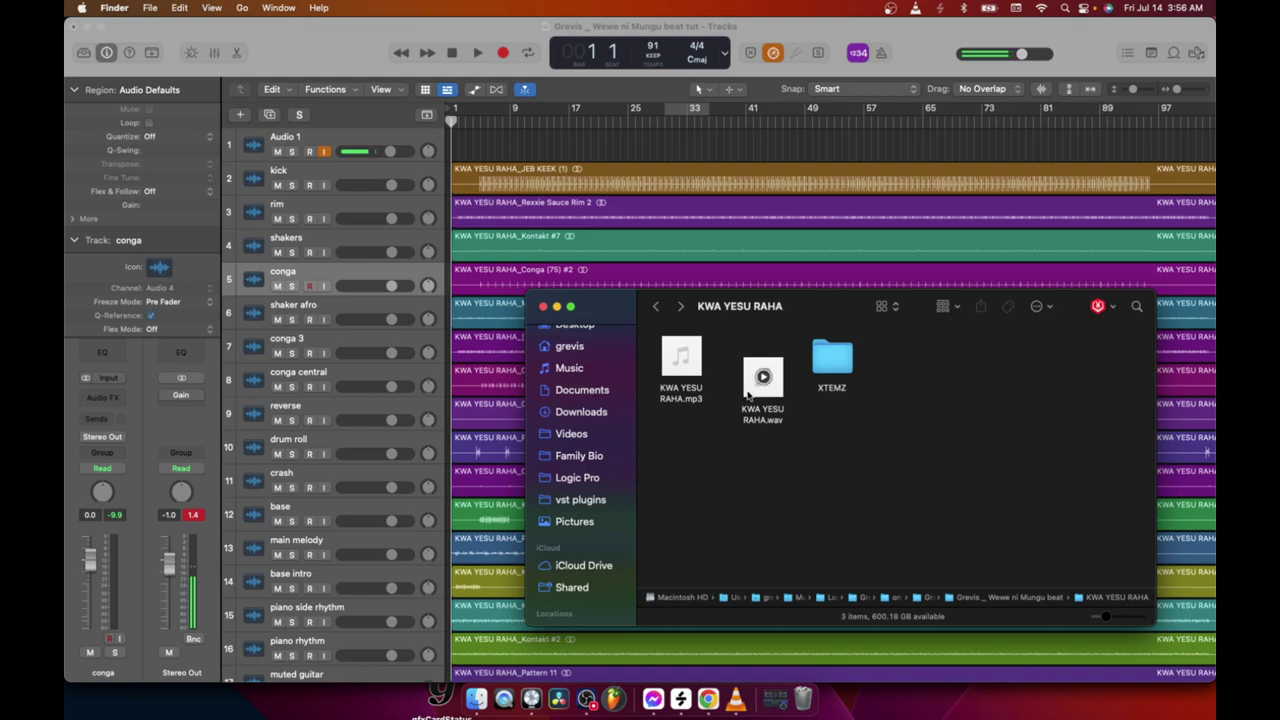
double_click(830, 360)
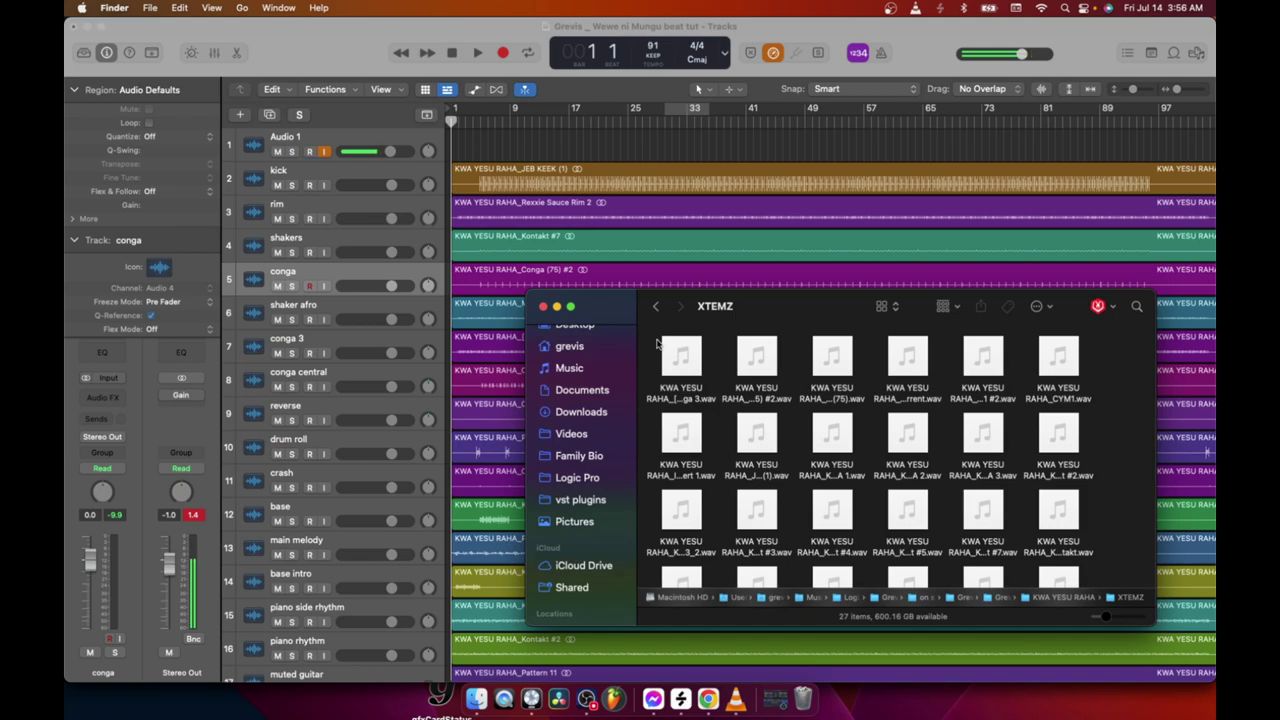
mouse_move(680, 355)
key("super+a")
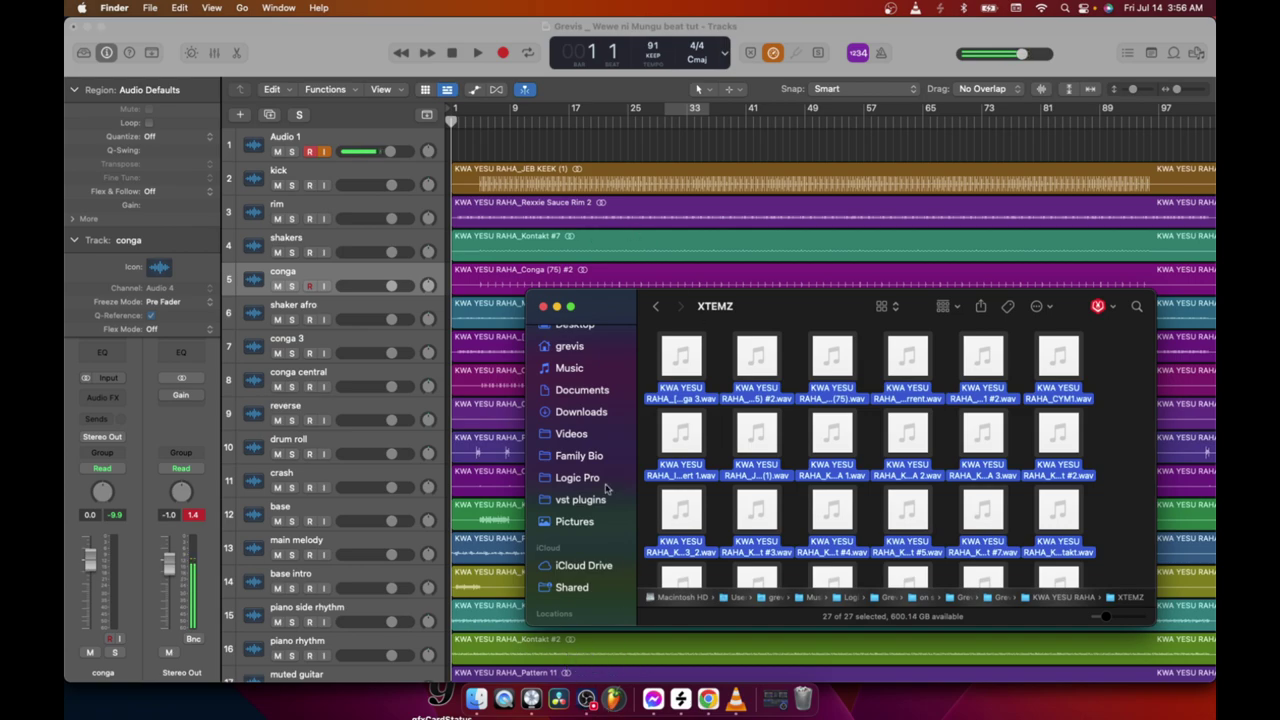
Minimize the Finder window to reveal the Logic project
left_click(557, 306)
scroll(557, 477, "down", 3)
scroll(400, 163, "up", 3)
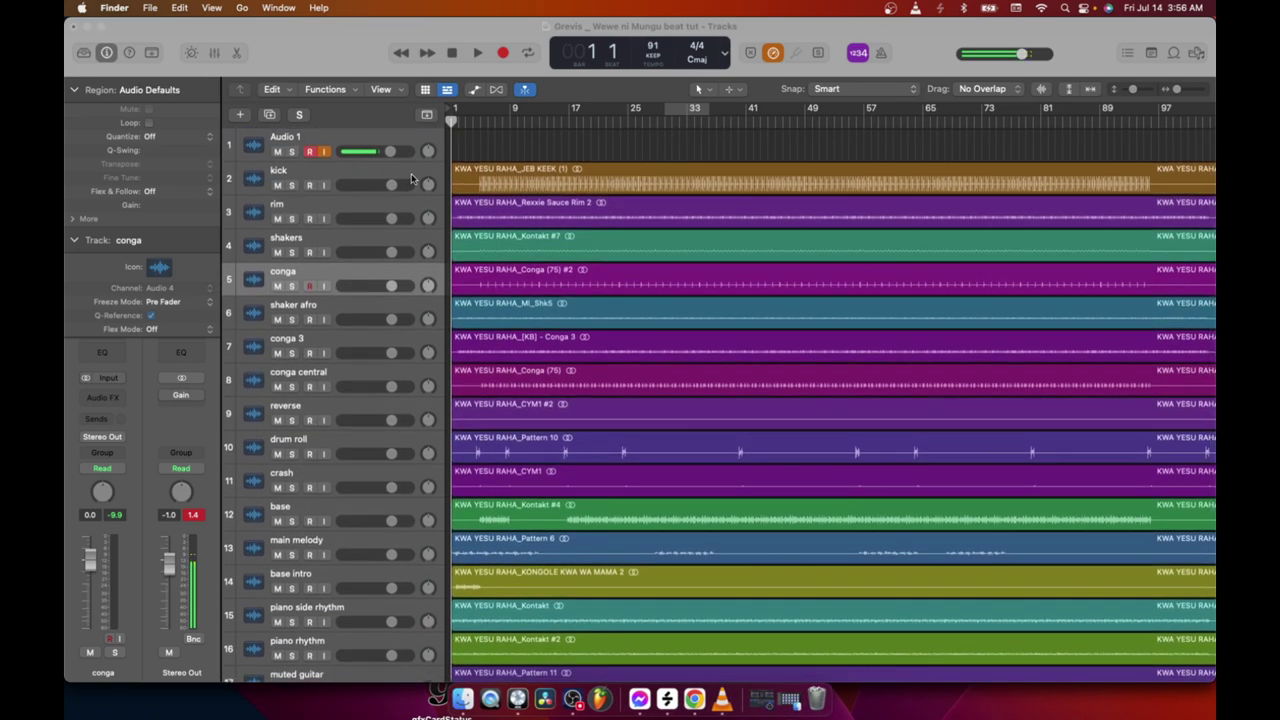
left_click(412, 180)
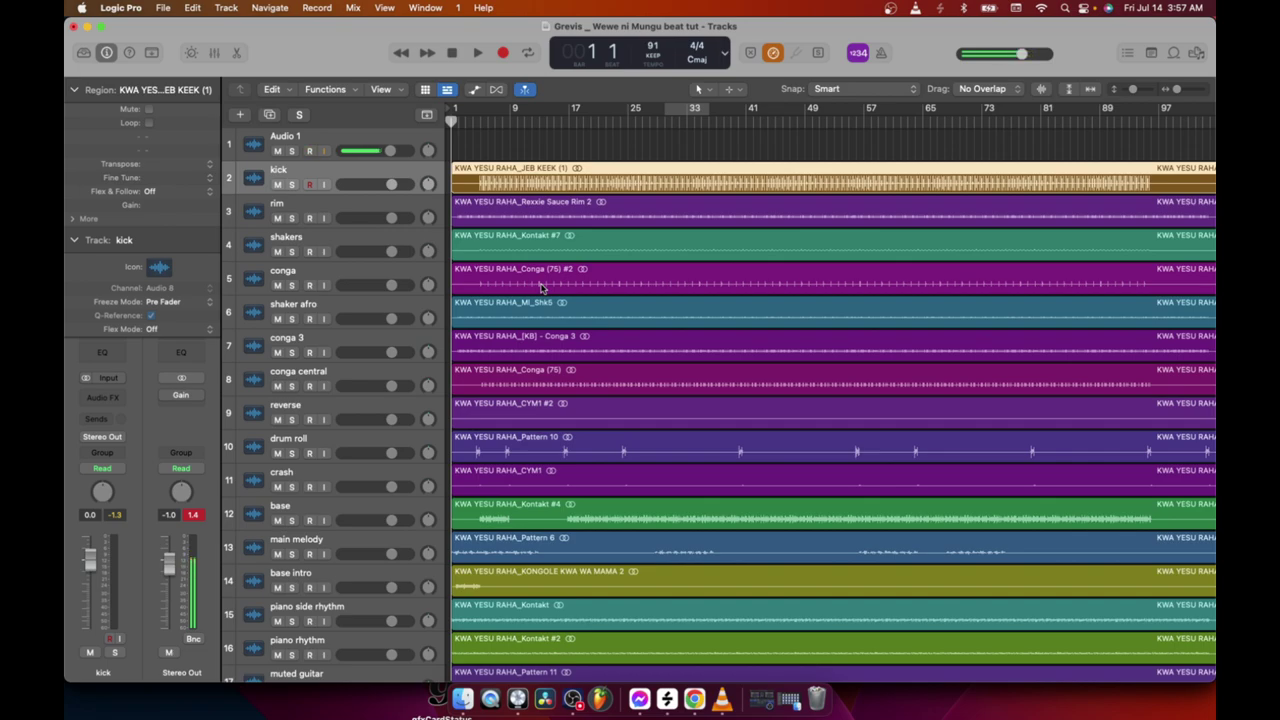
scroll(409, 650, "down", 5)
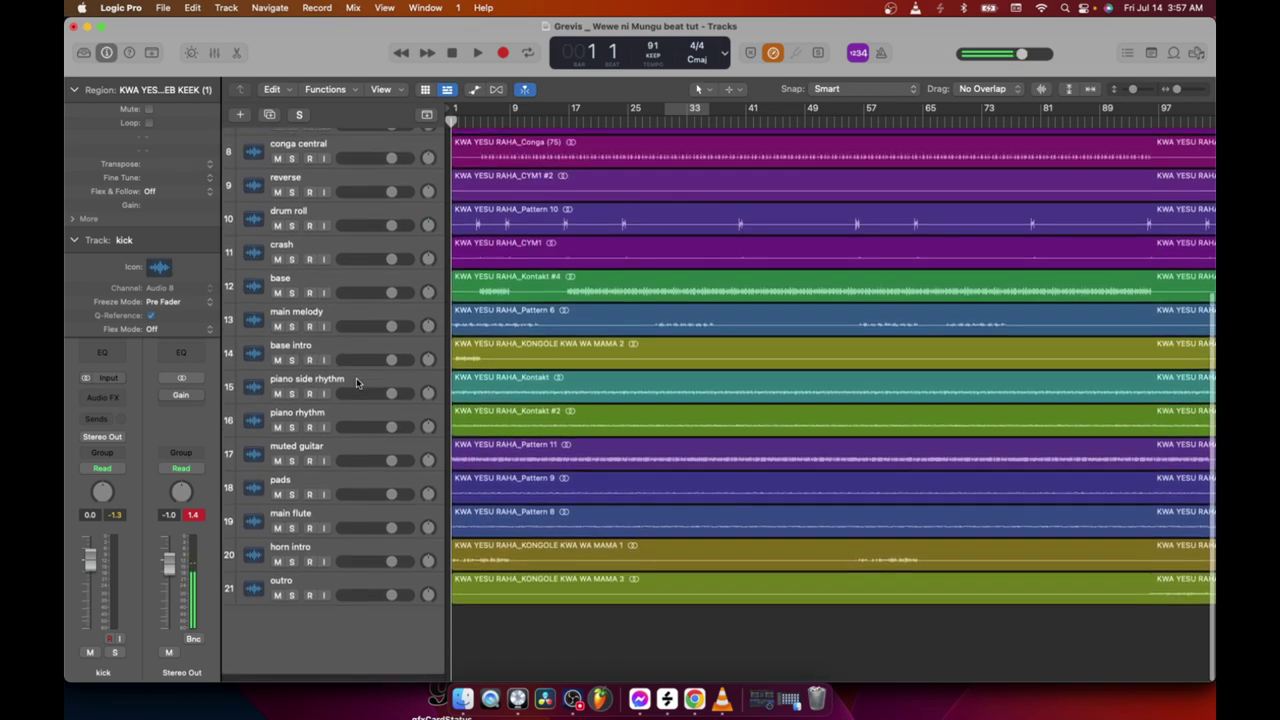
left_click(390, 588)
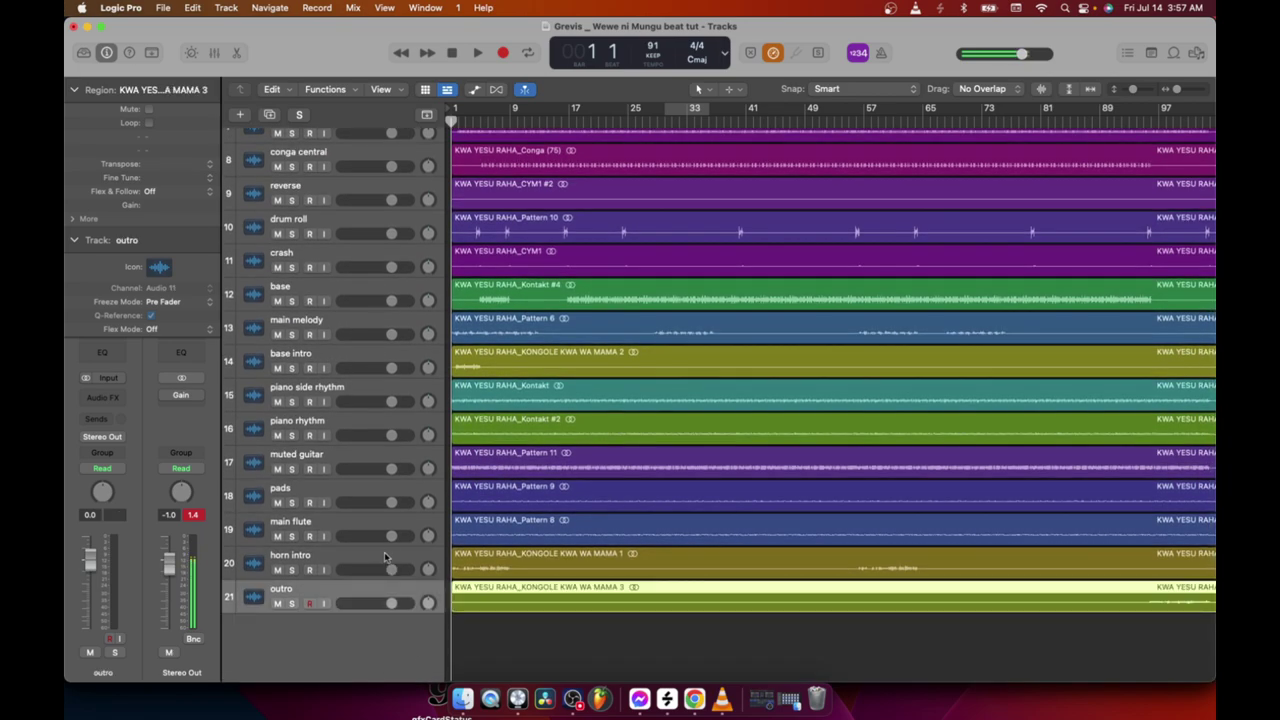
scroll(388, 556, "up", 5)
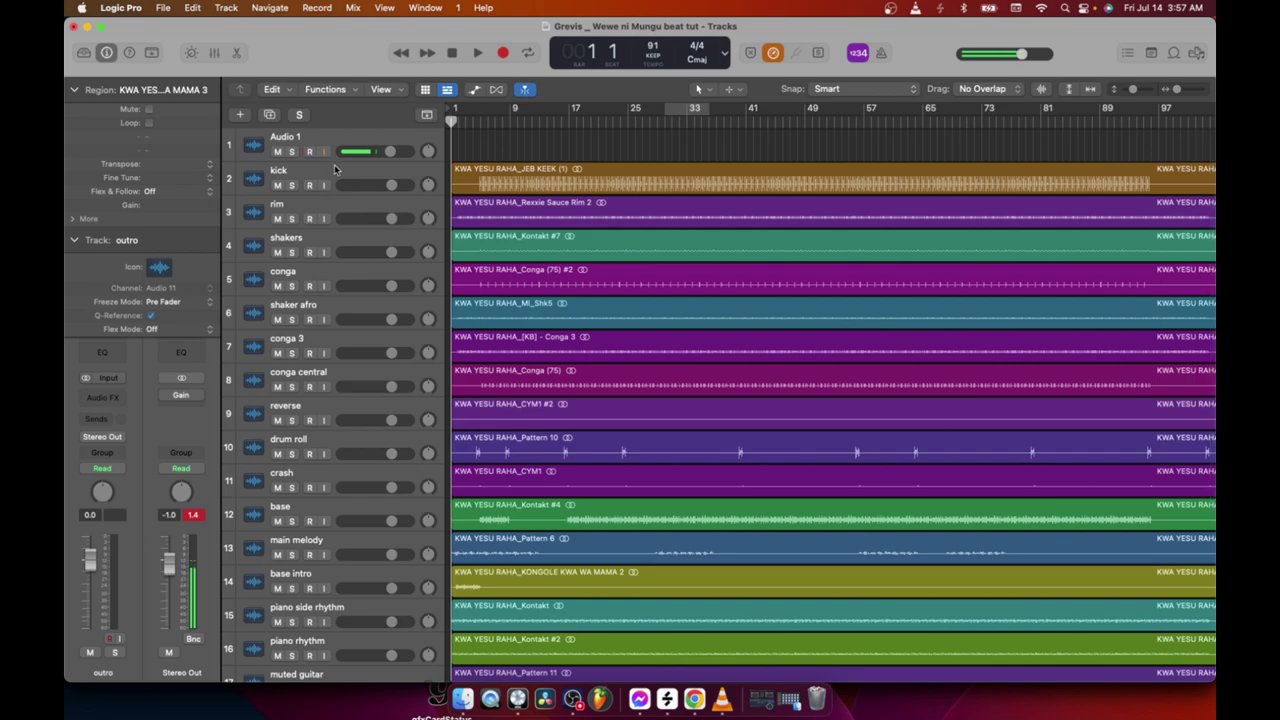
left_click(331, 180)
left_click(334, 210)
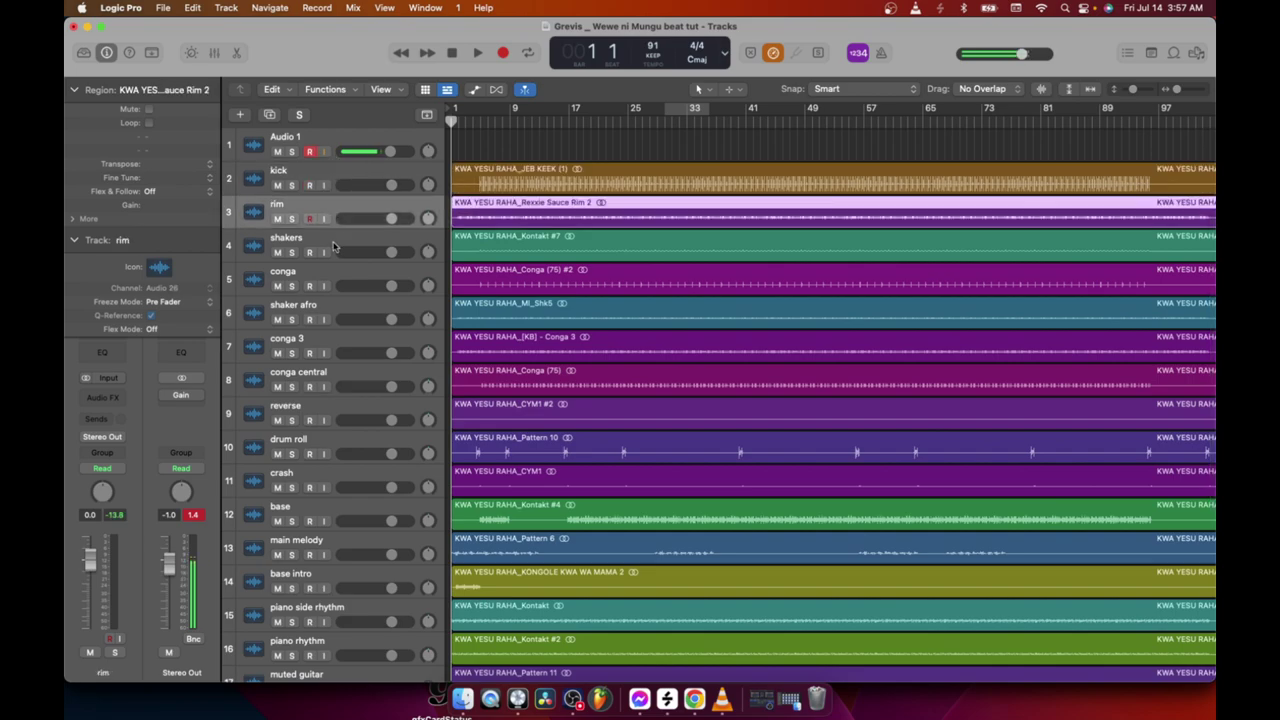
left_click(332, 246)
left_click(336, 286)
scroll(345, 315, "right", 1)
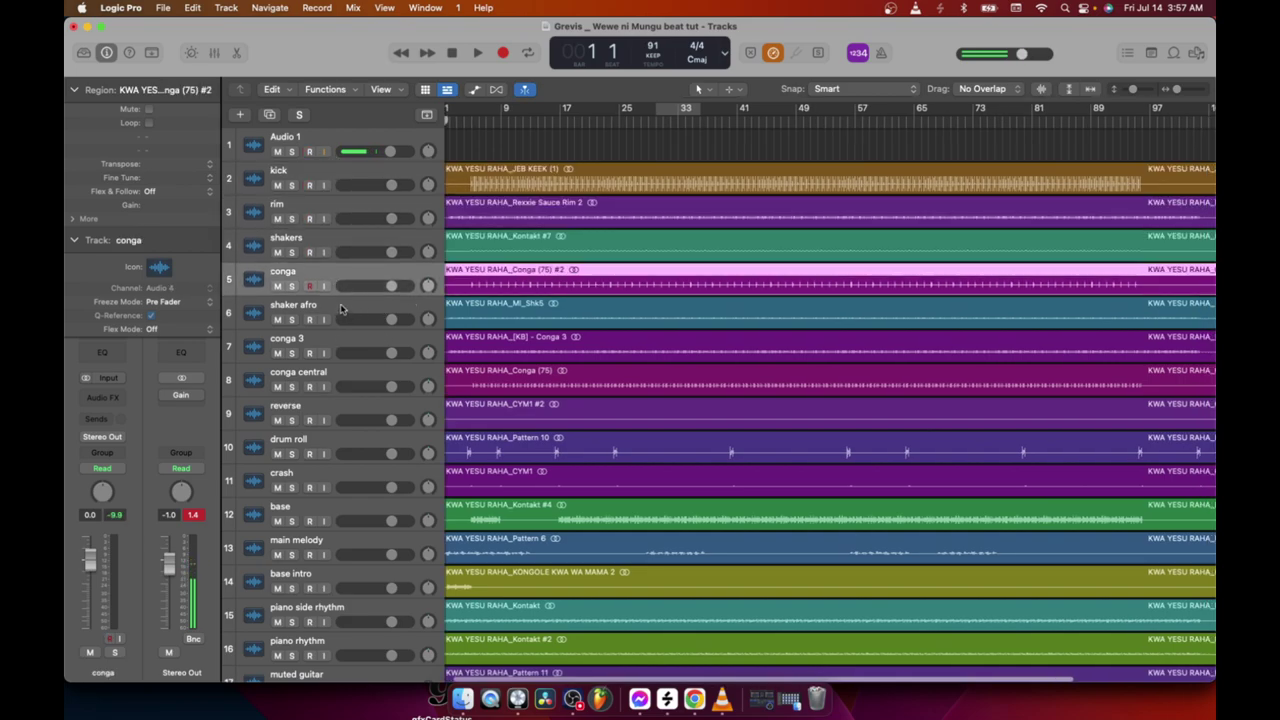
left_click(345, 315)
left_click(333, 346)
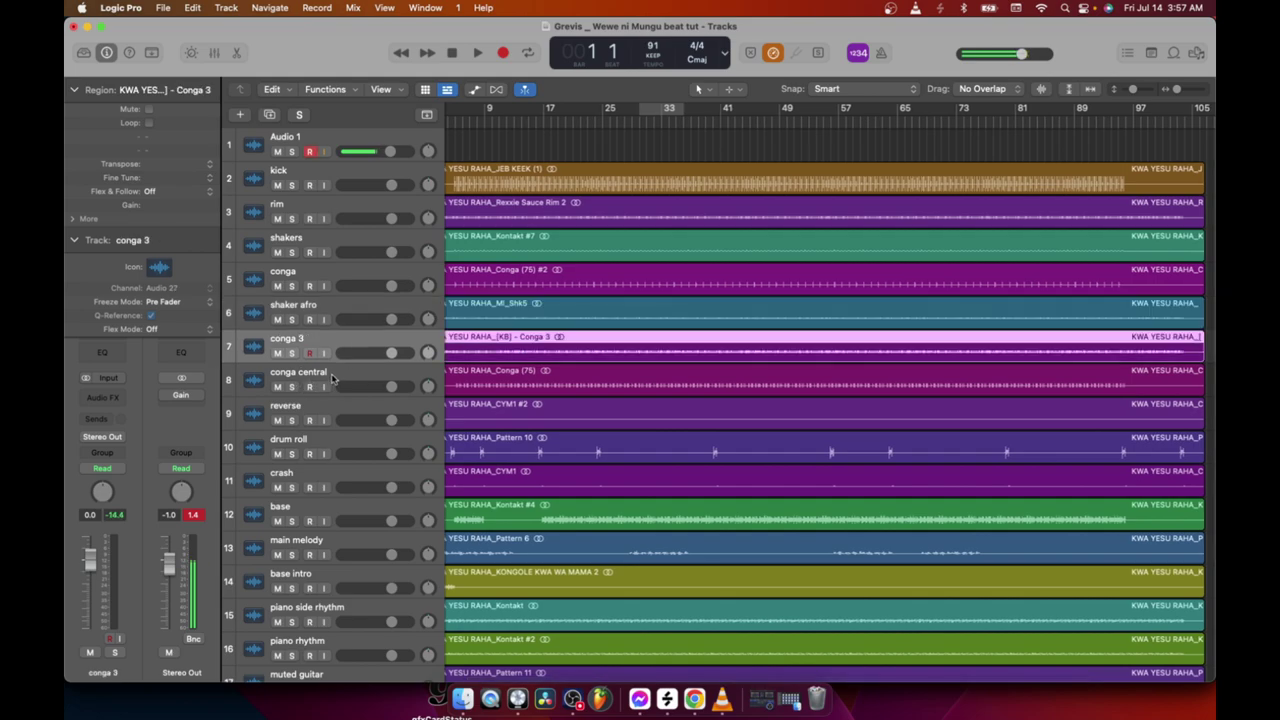
left_click(346, 376)
left_click(320, 415)
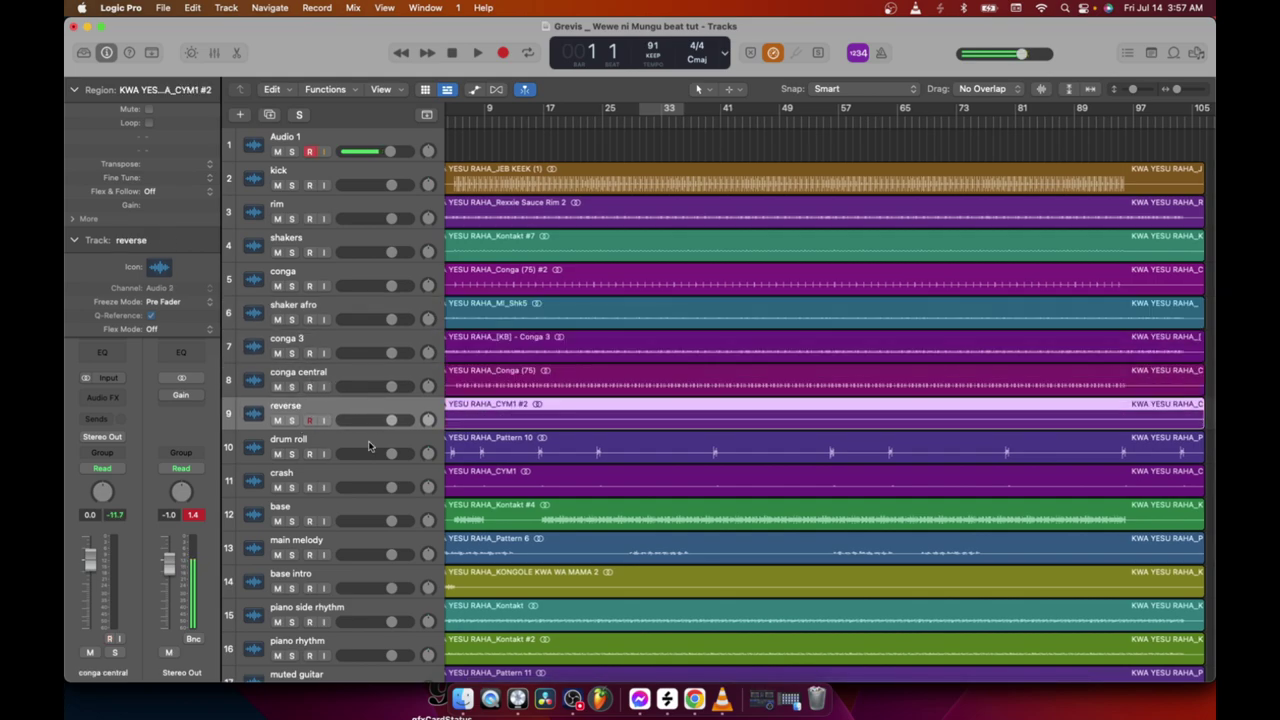
left_click(343, 447)
scroll(333, 479, "right", 1)
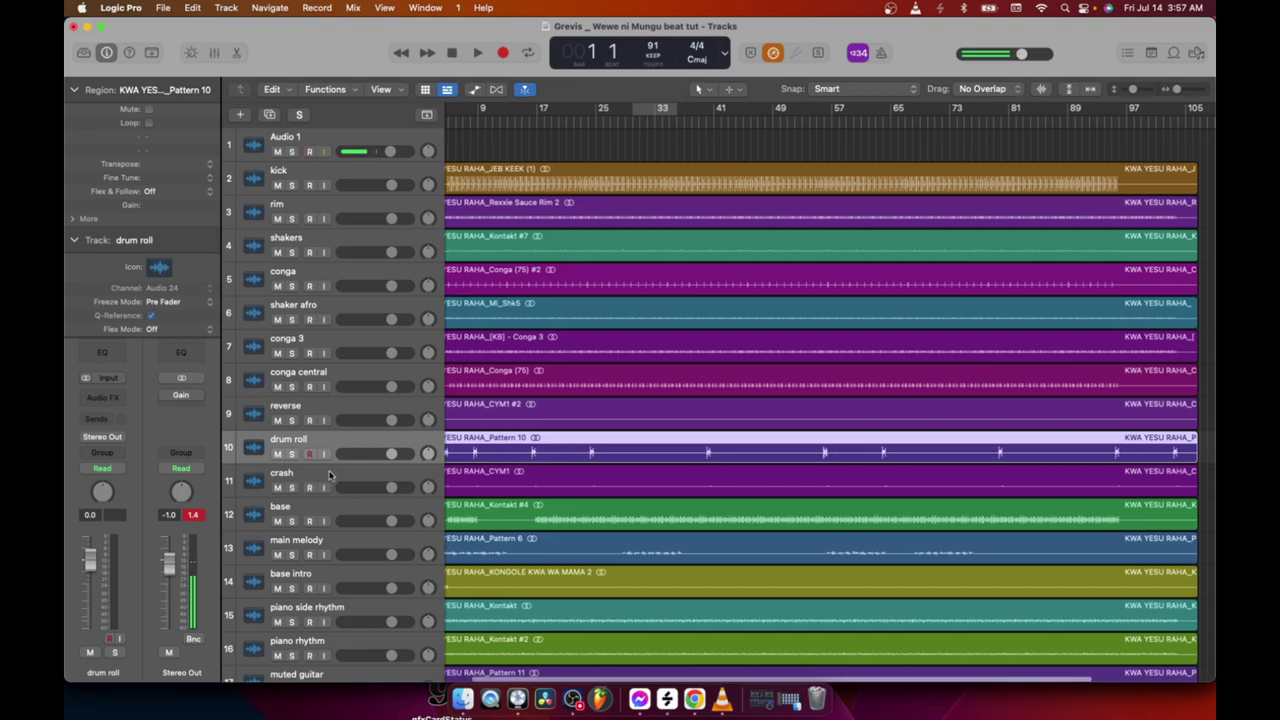
left_click(333, 479)
left_click(548, 519)
scroll(570, 500, "left", 3)
scroll(588, 481, "up", 1)
scroll(588, 481, "down", 1)
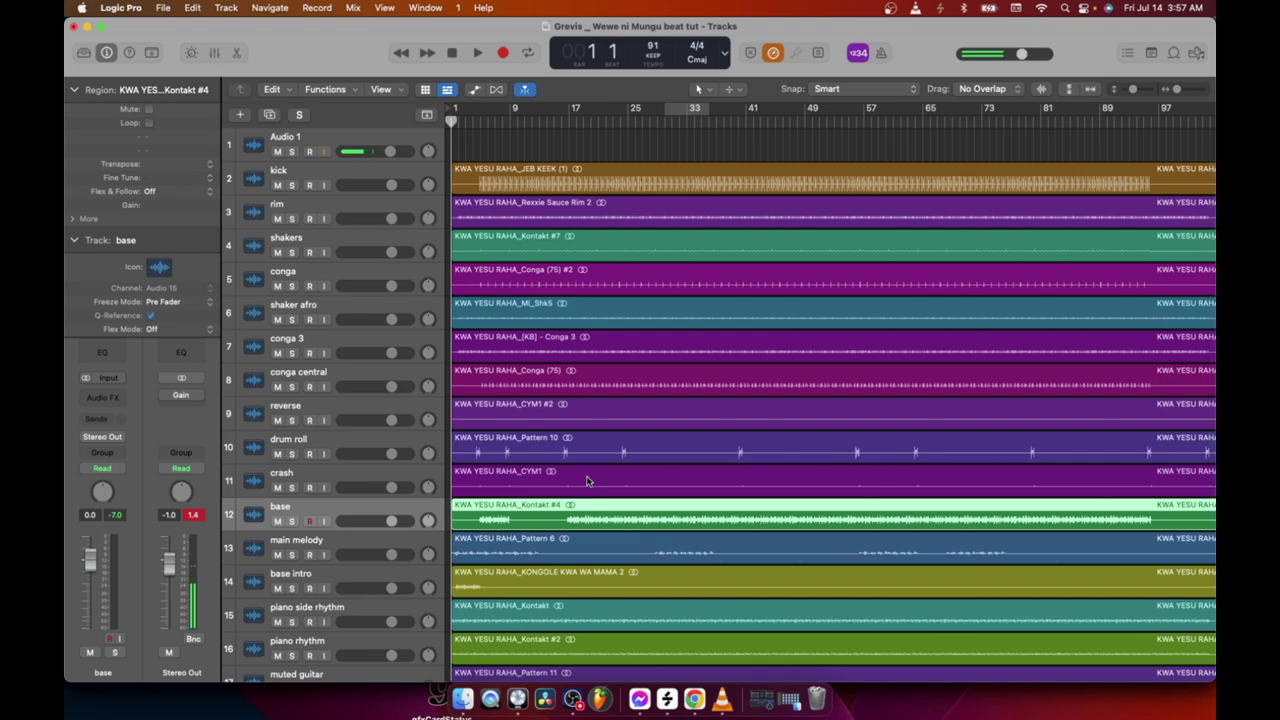
scroll(586, 478, "right", 1)
scroll(580, 485, "left", 1)
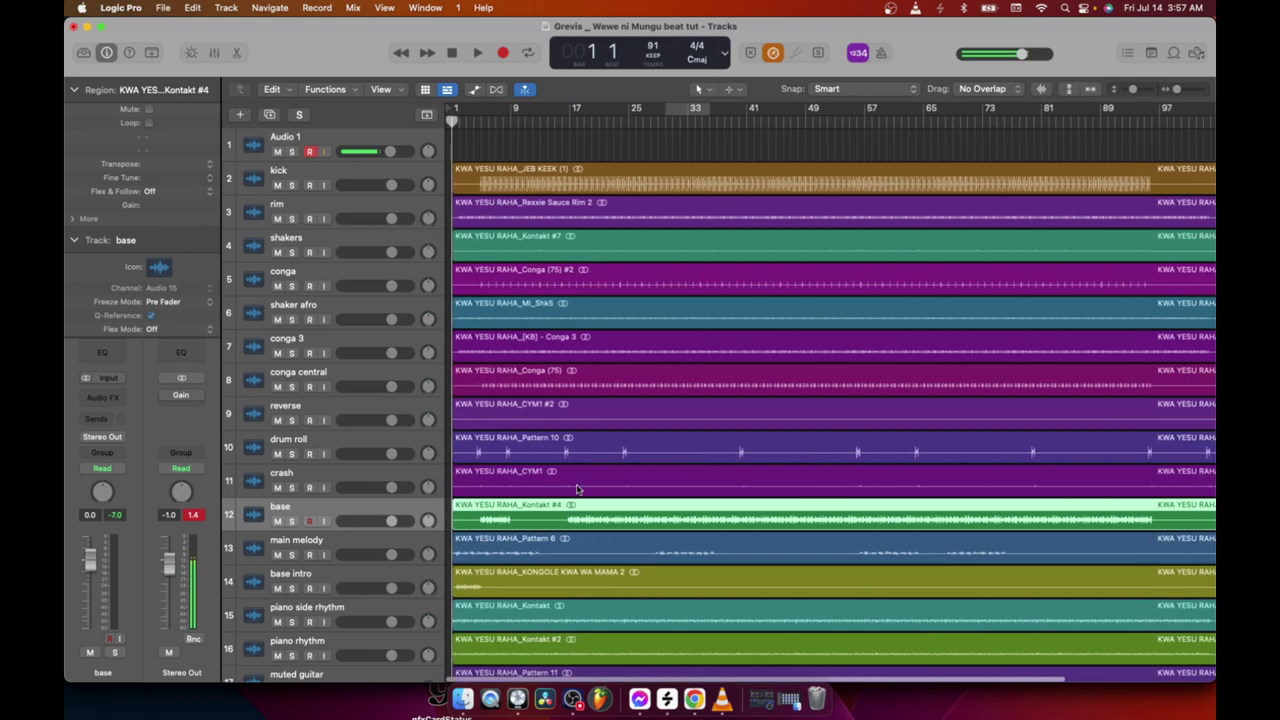
scroll(577, 488, "up", 2)
scroll(570, 488, "down", 10)
scroll(561, 487, "up", 10)
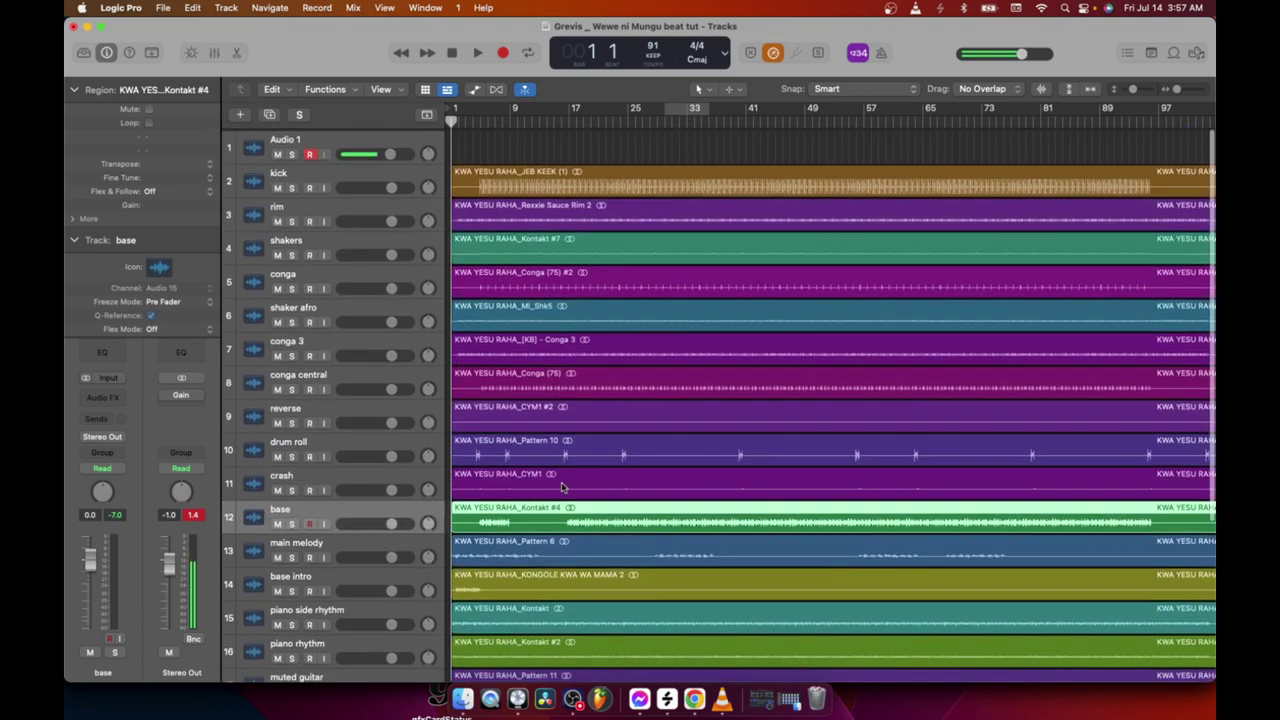
left_click(363, 172)
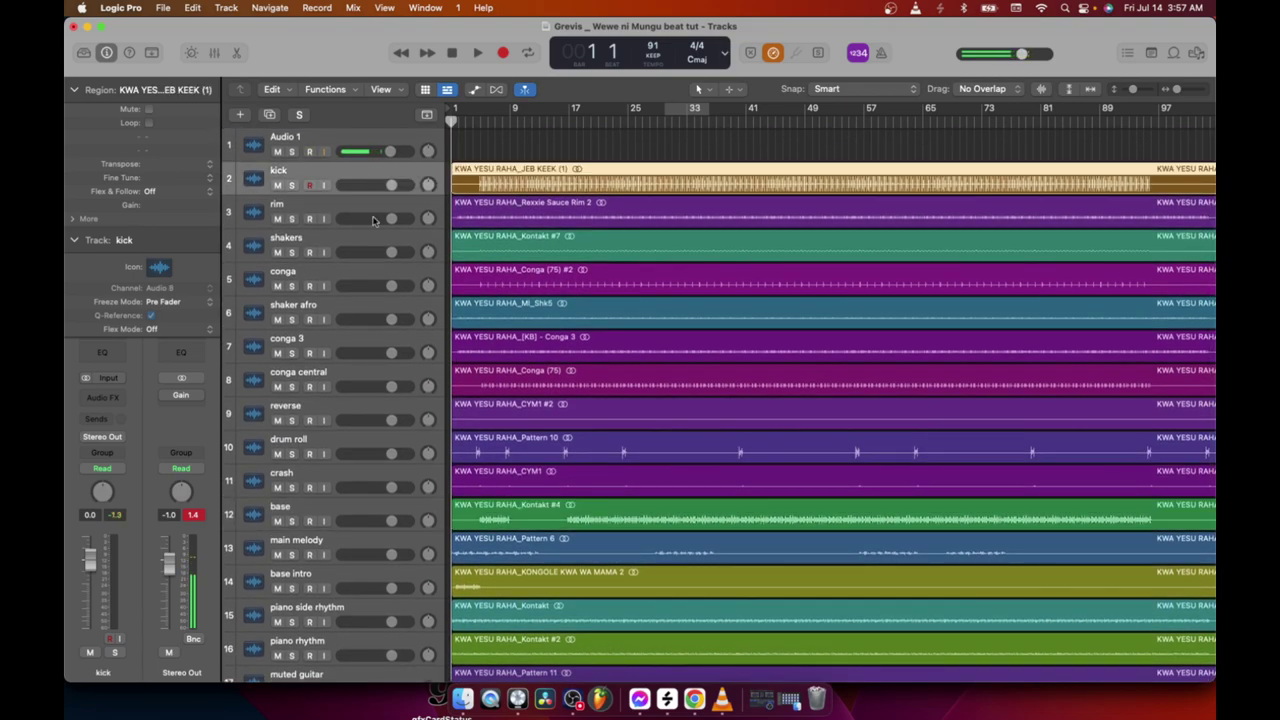
left_click(367, 214)
scroll(597, 340, "left", 1)
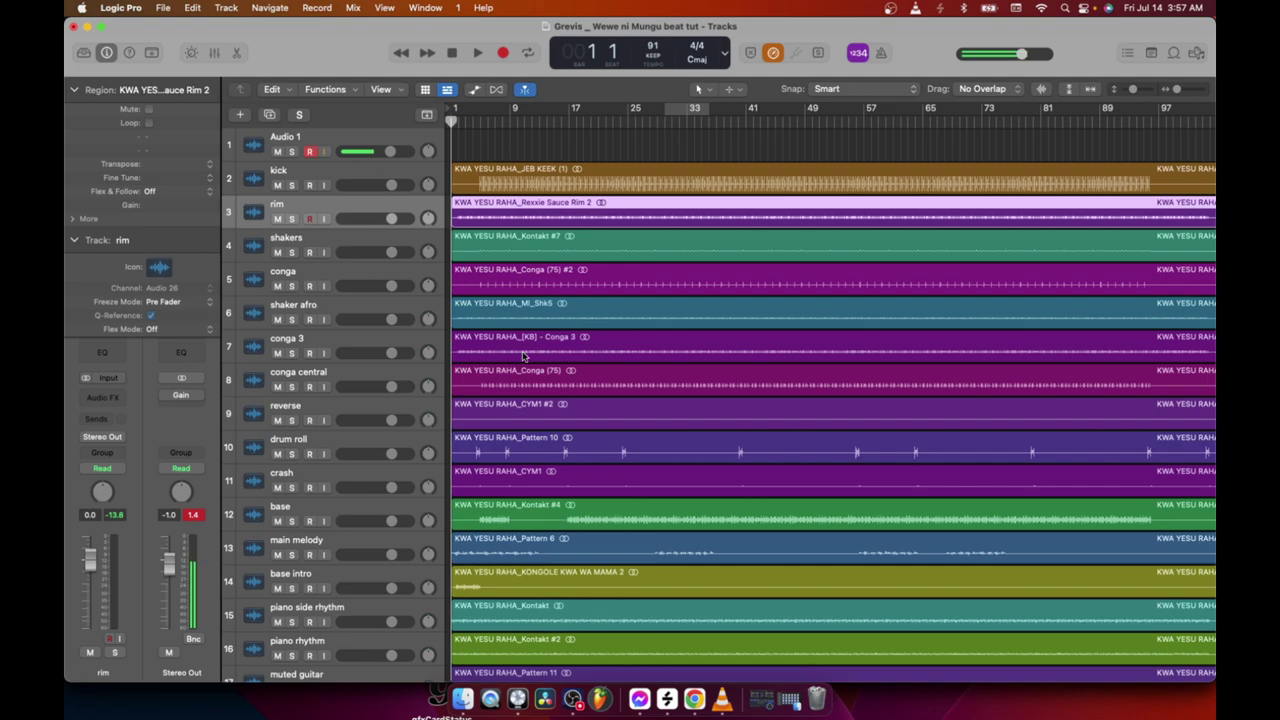
left_click(348, 176)
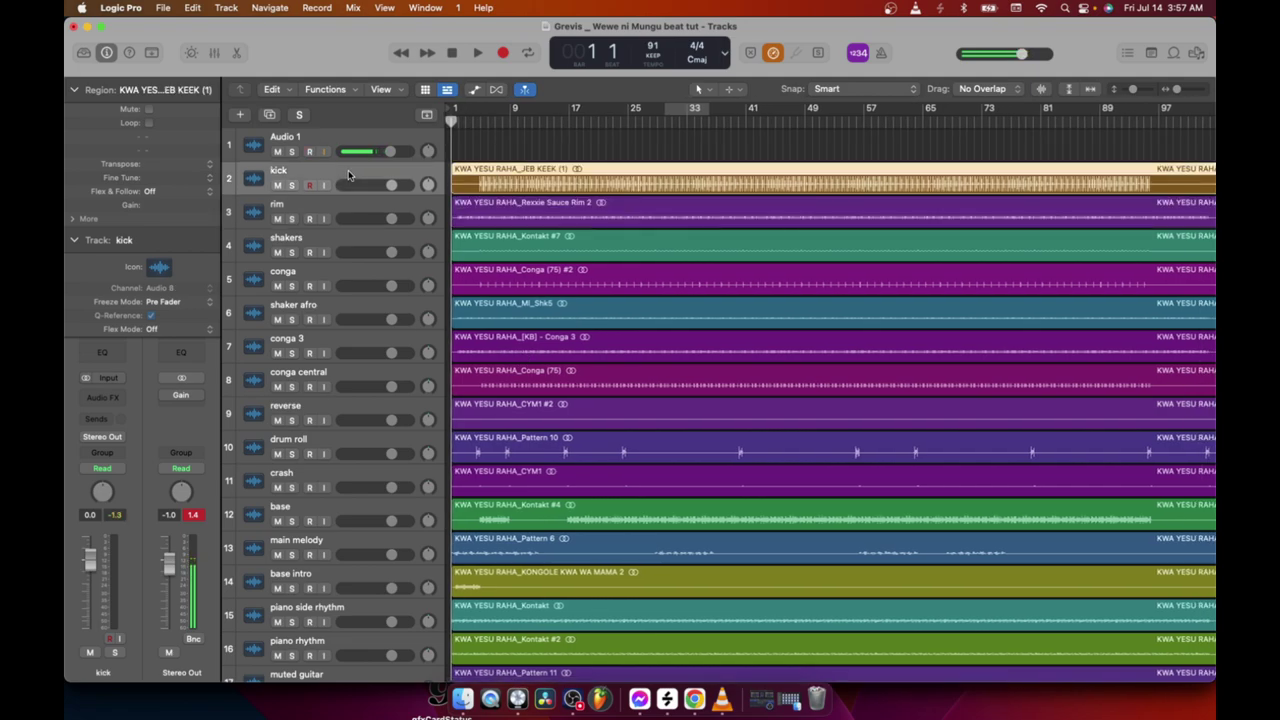
scroll(479, 263, "left", 2)
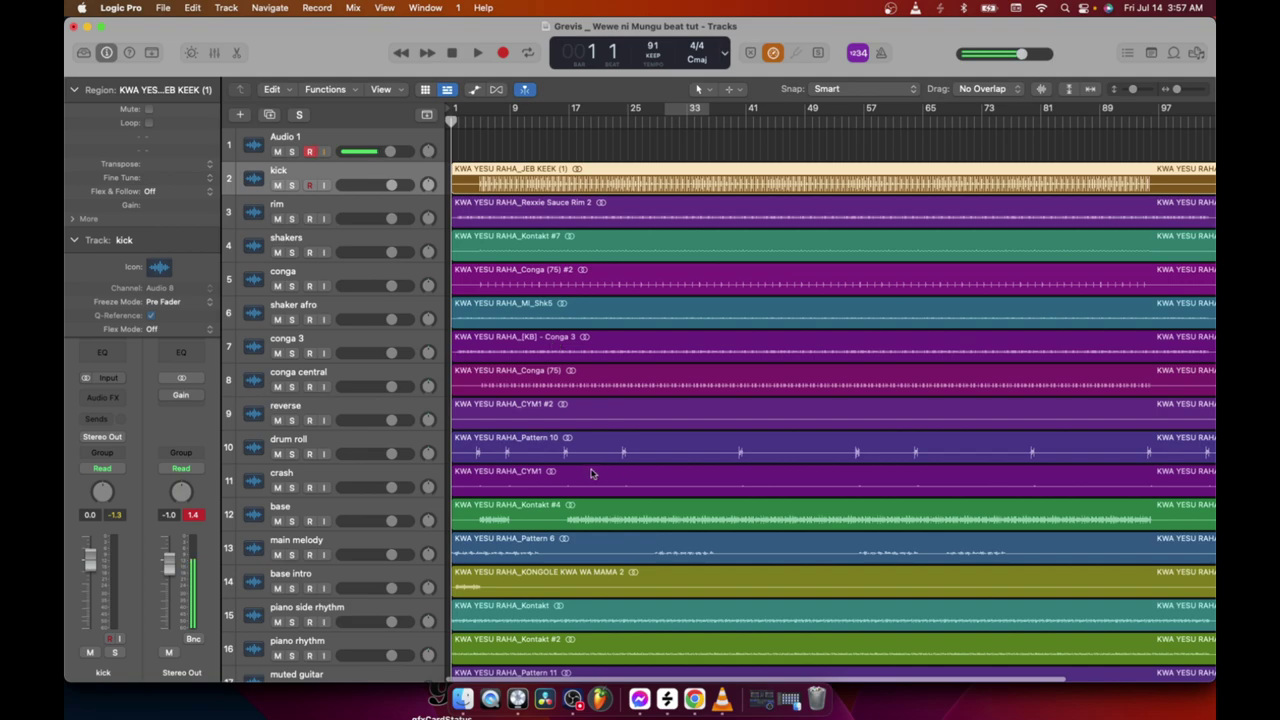
left_click(378, 212)
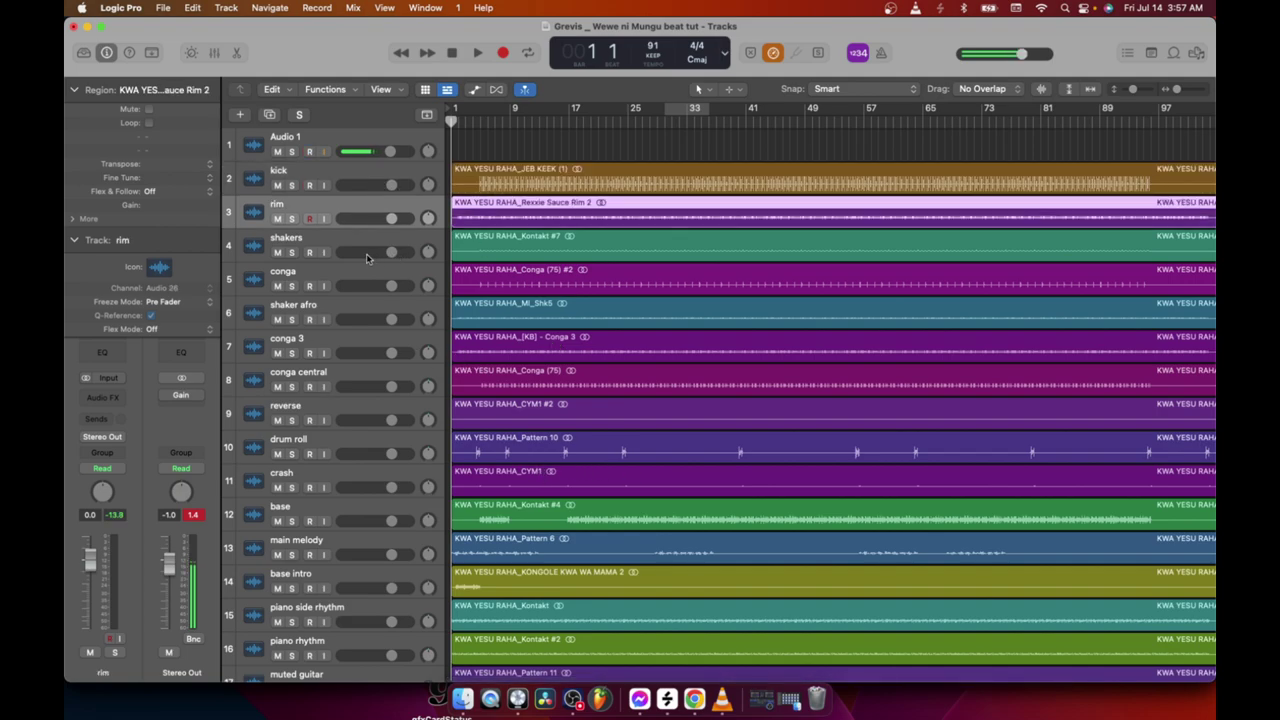
left_click(368, 251)
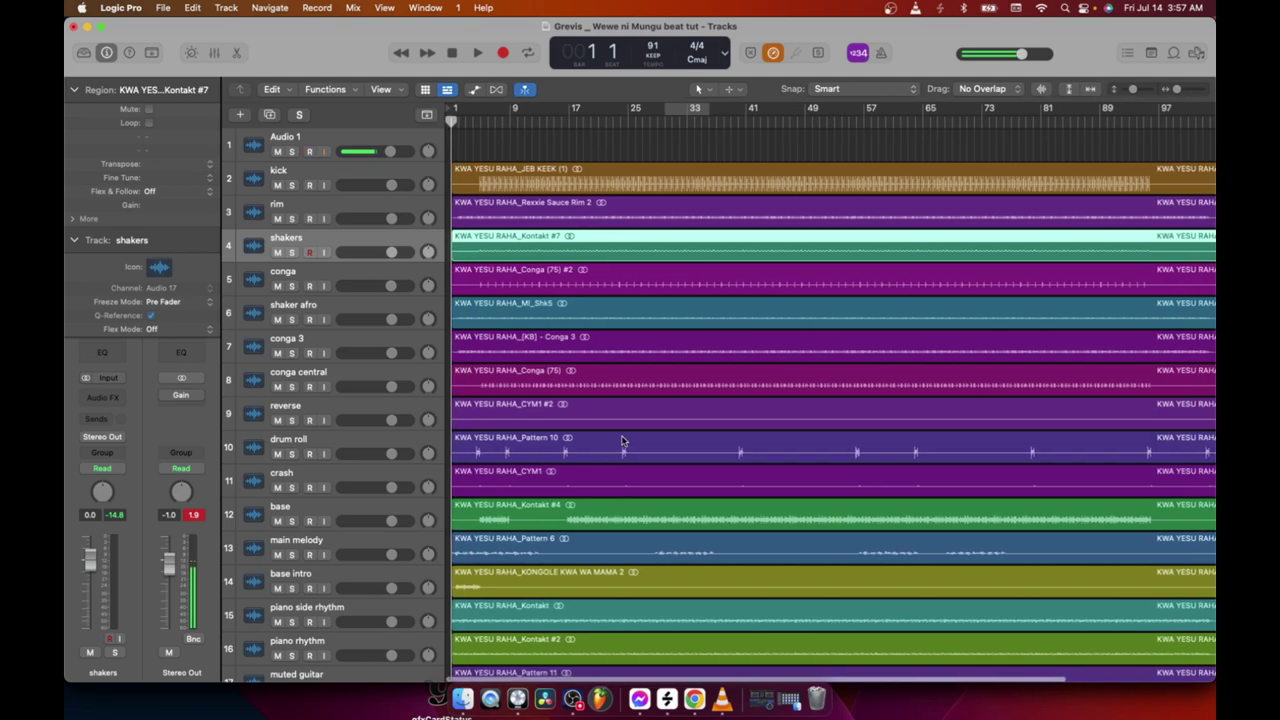
scroll(600, 460, "down", 7)
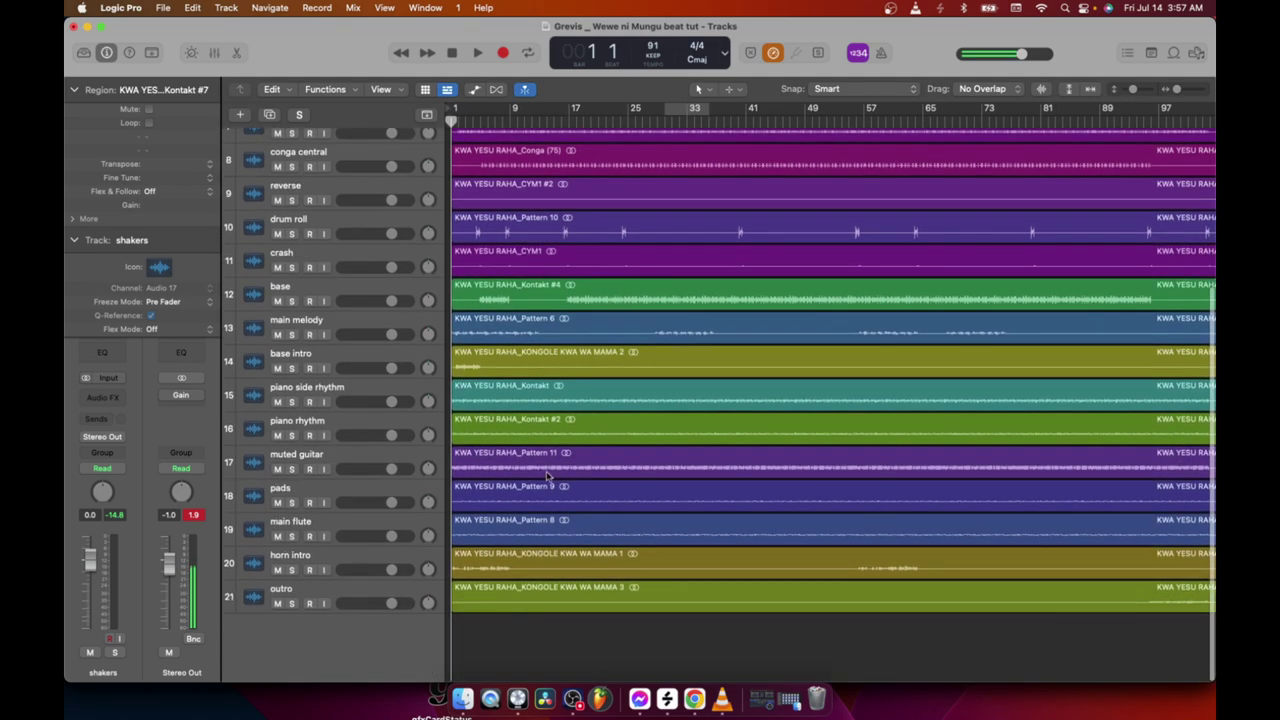
scroll(608, 520, "up", 7)
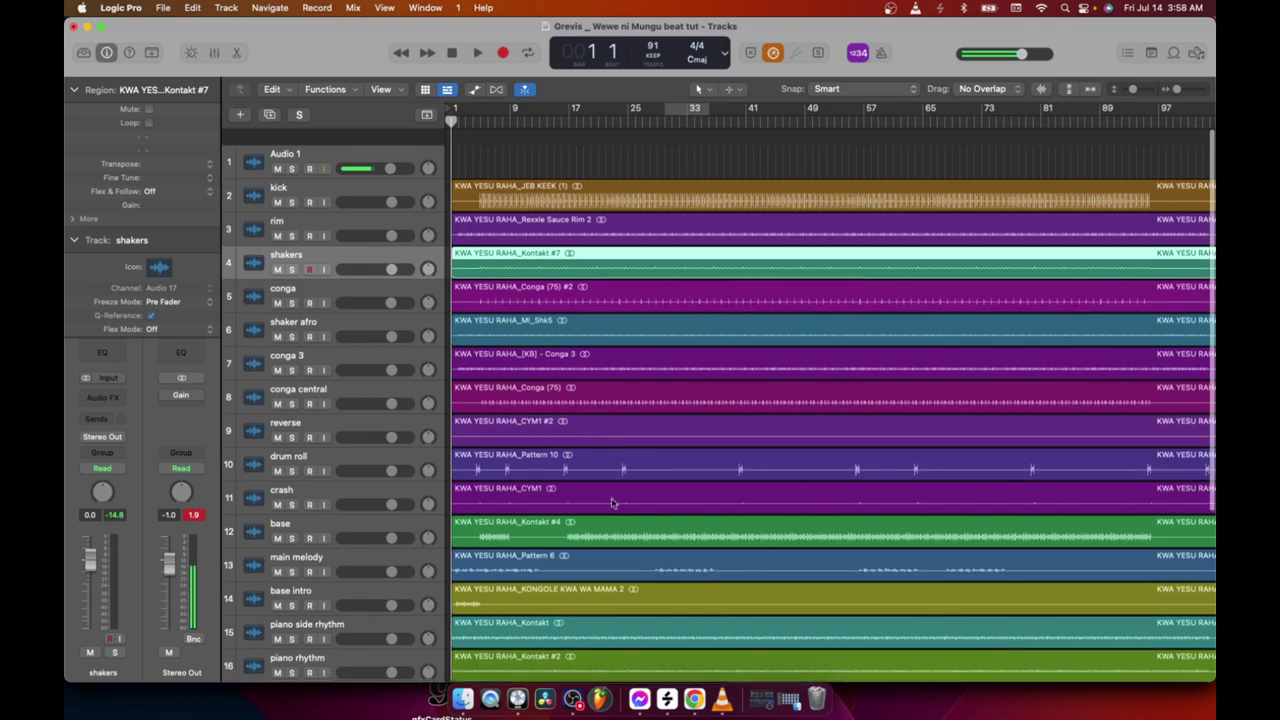
scroll(555, 395, "up", 1)
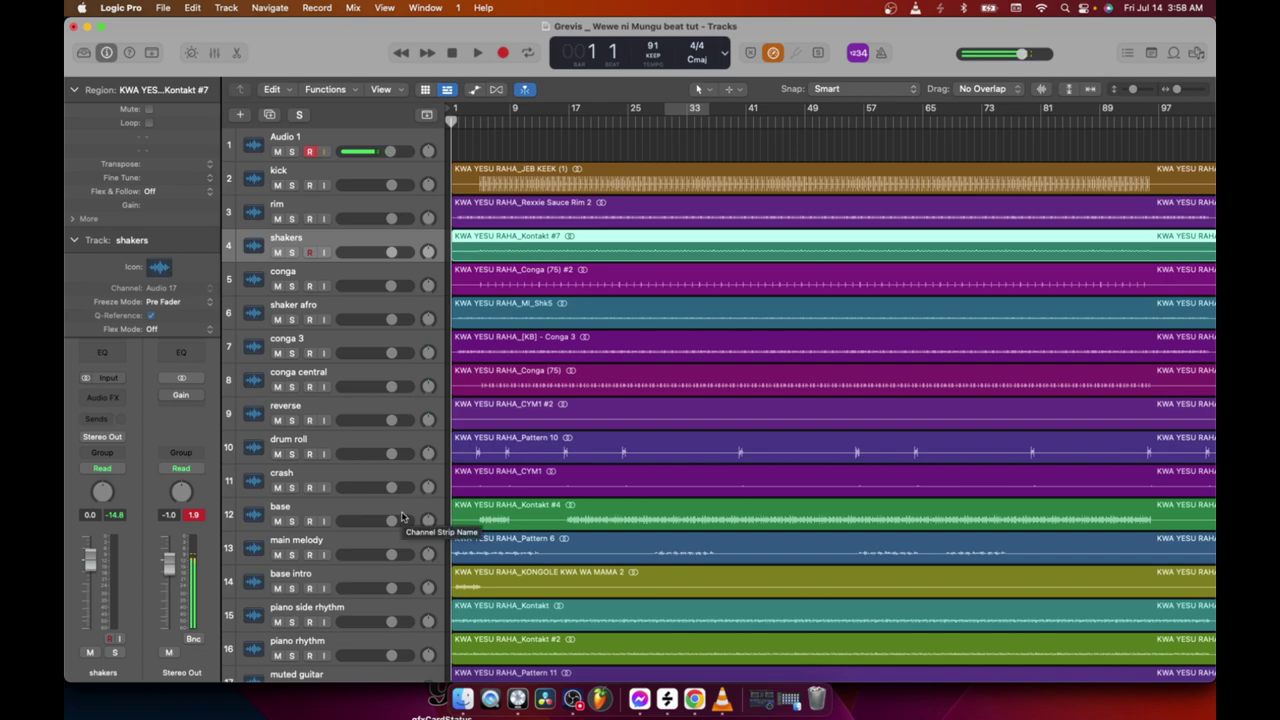
scroll(690, 455, "left", 1)
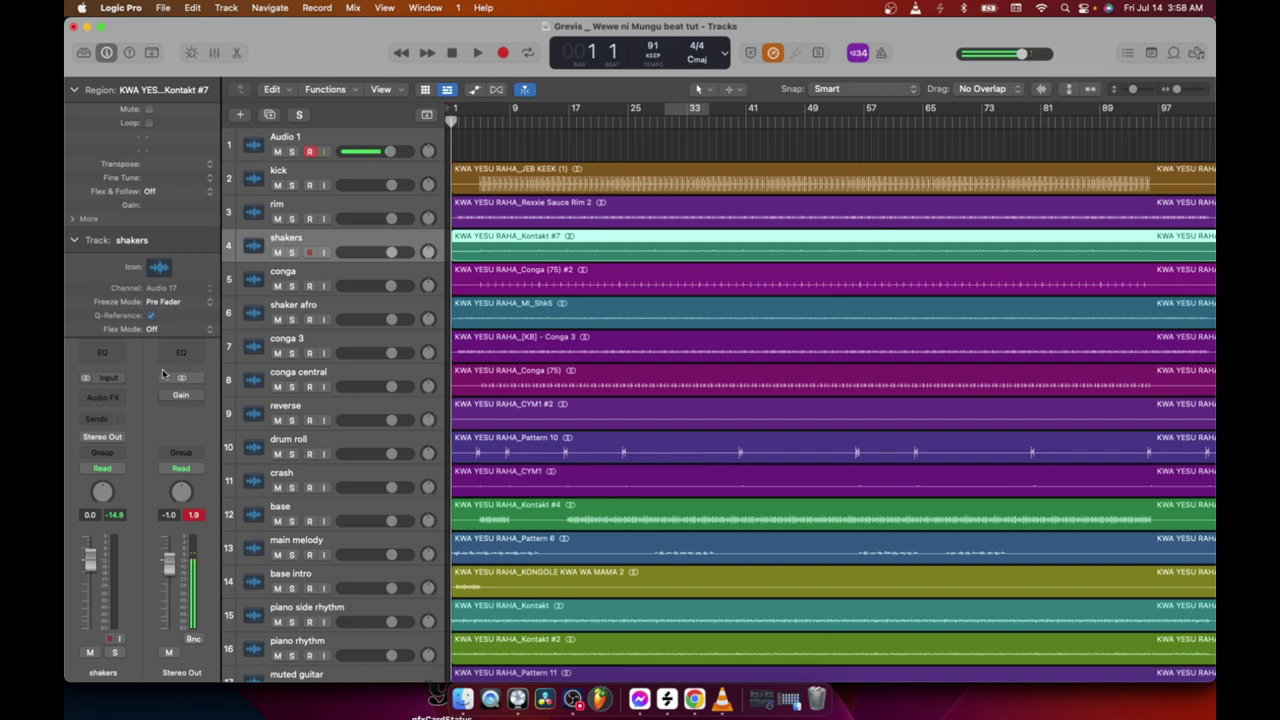
scroll(354, 237, "up", 1)
scroll(370, 448, "down", 5)
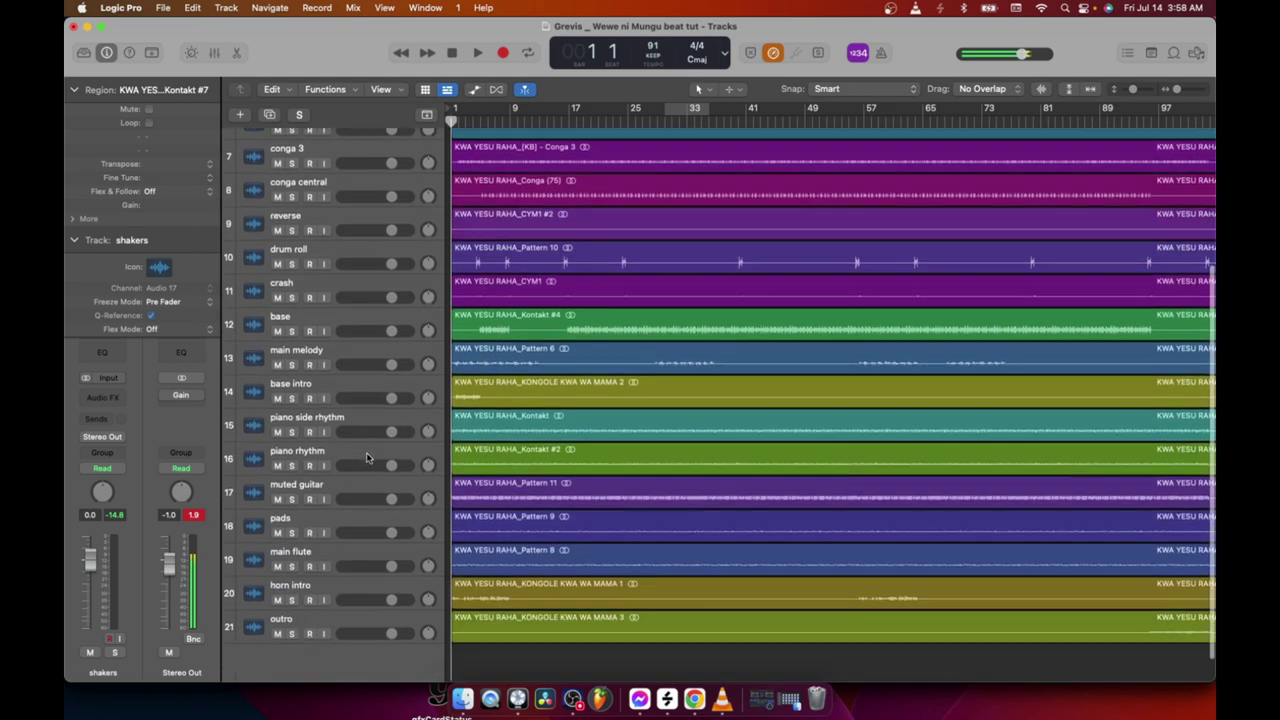
scroll(366, 452, "up", 5)
scroll(367, 457, "up", 2)
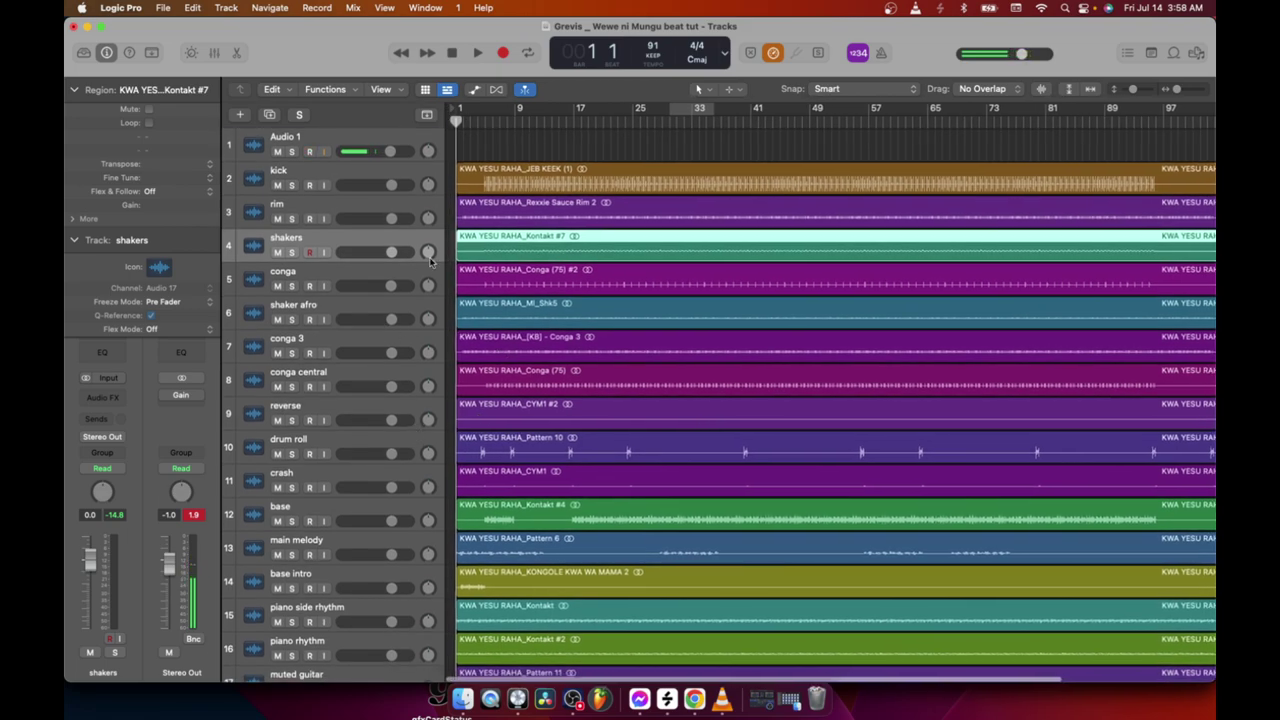
scroll(585, 456, "down", 5)
scroll(585, 456, "up", 5)
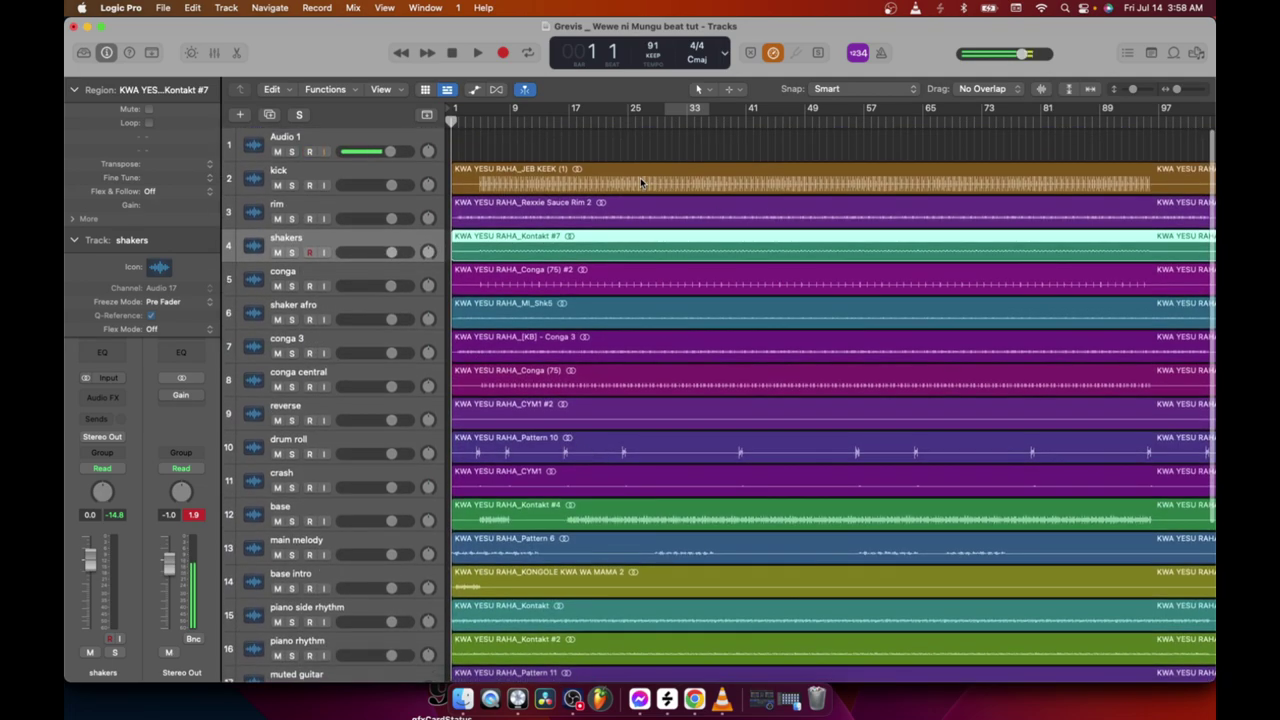
Select the regions on the kick, rim, conga, shaker afro, conga 3 and conga central tracks
left_click(612, 177)
left_click(607, 212)
left_click(618, 247)
left_click(596, 288)
left_click(600, 315)
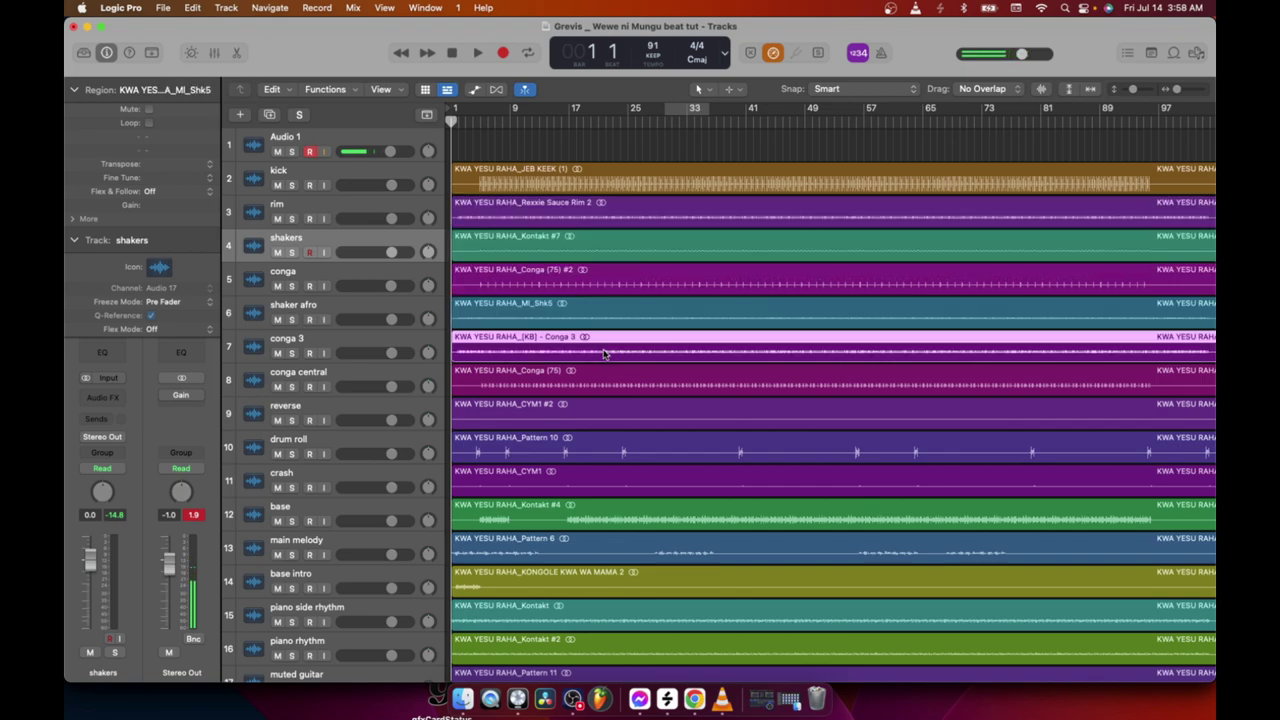
left_click(607, 352)
left_click(638, 388)
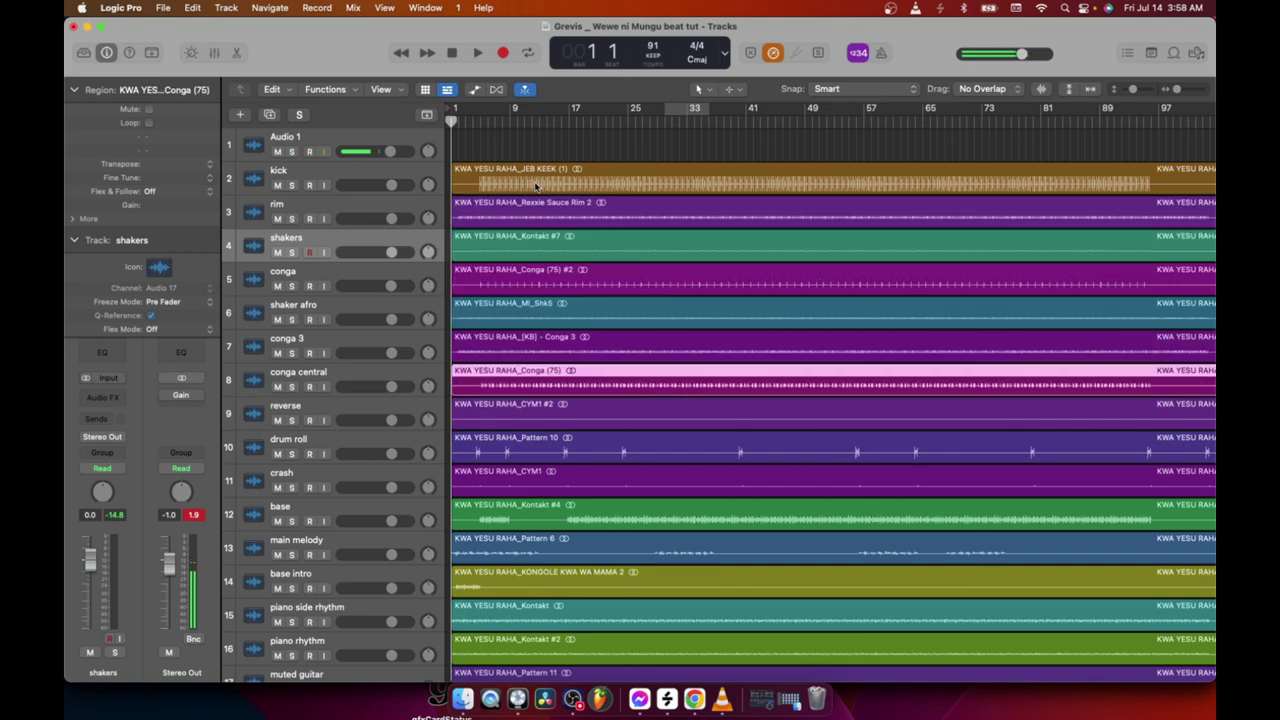
scroll(524, 156, "up", 1)
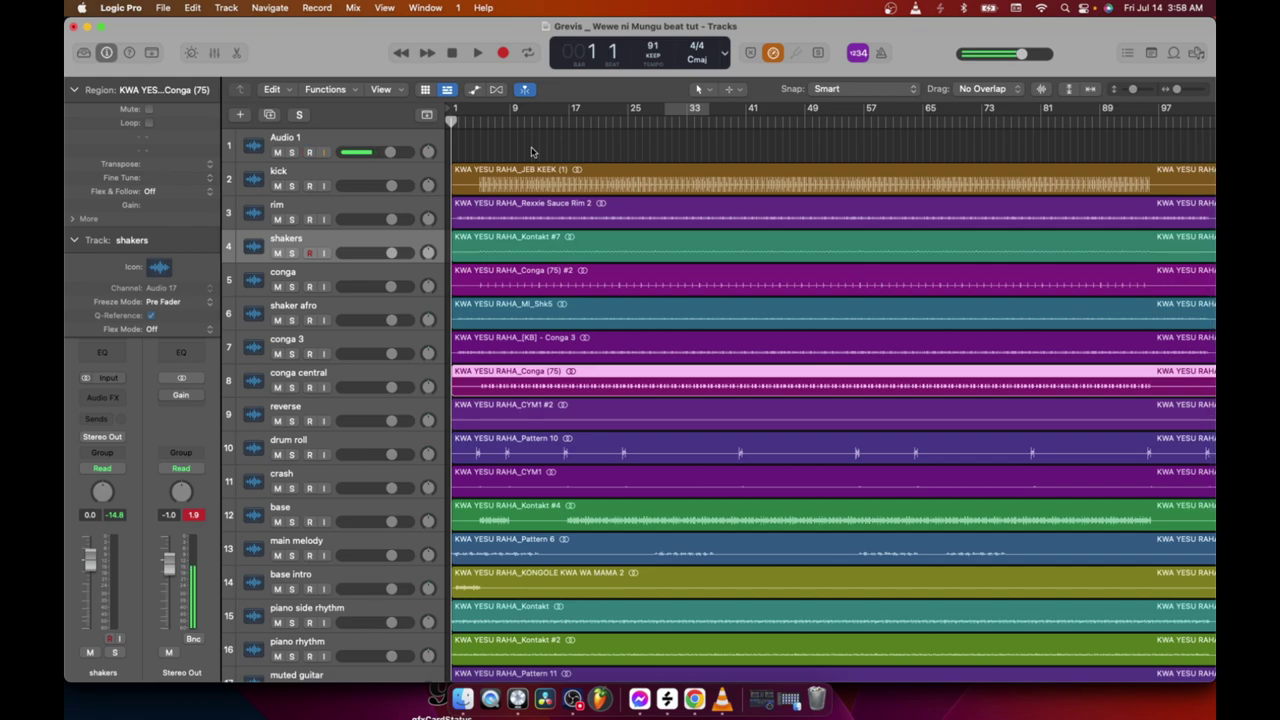
scroll(600, 250, "right", 3)
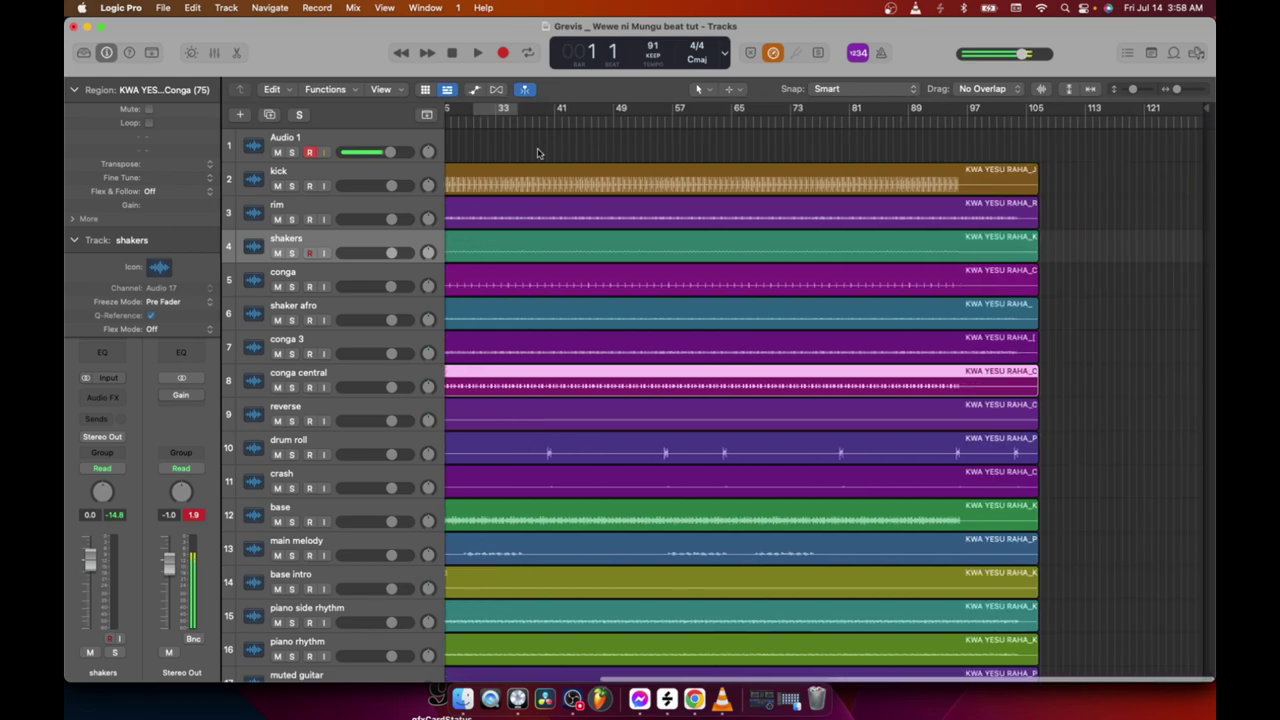
scroll(698, 377, "left", 3)
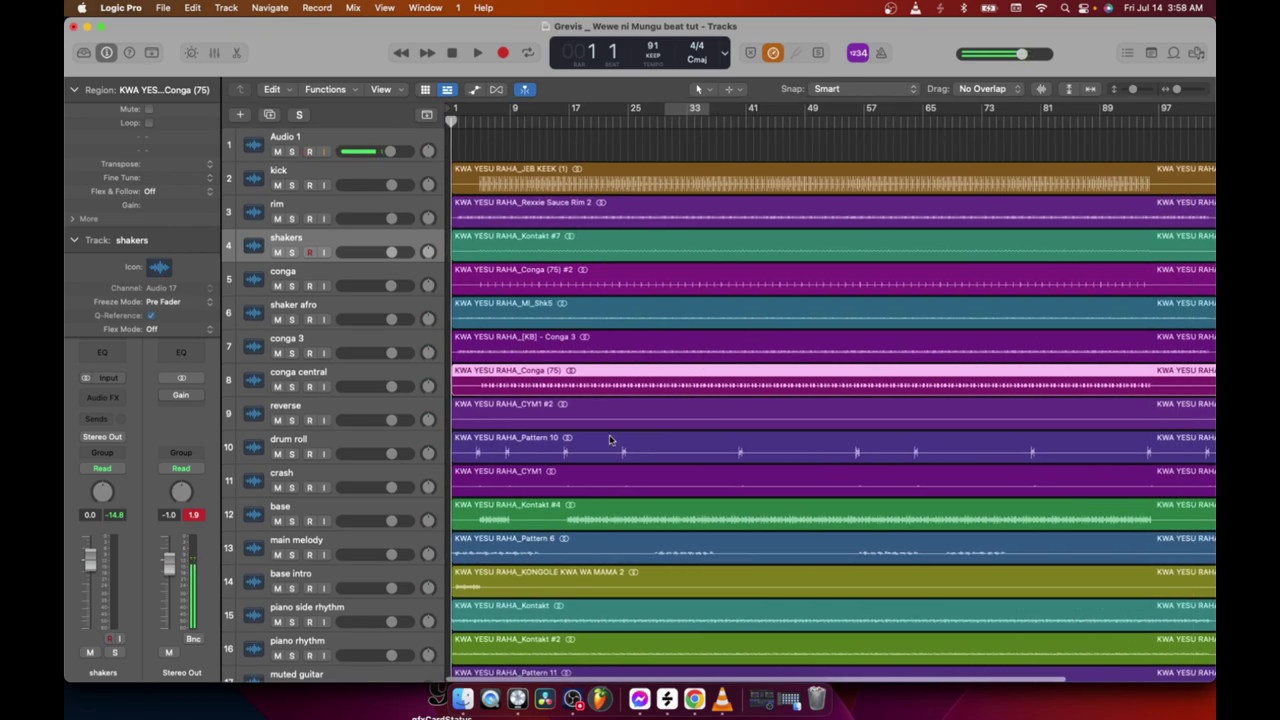
Play the beat, then stop and return the playhead to the start
left_click(479, 52)
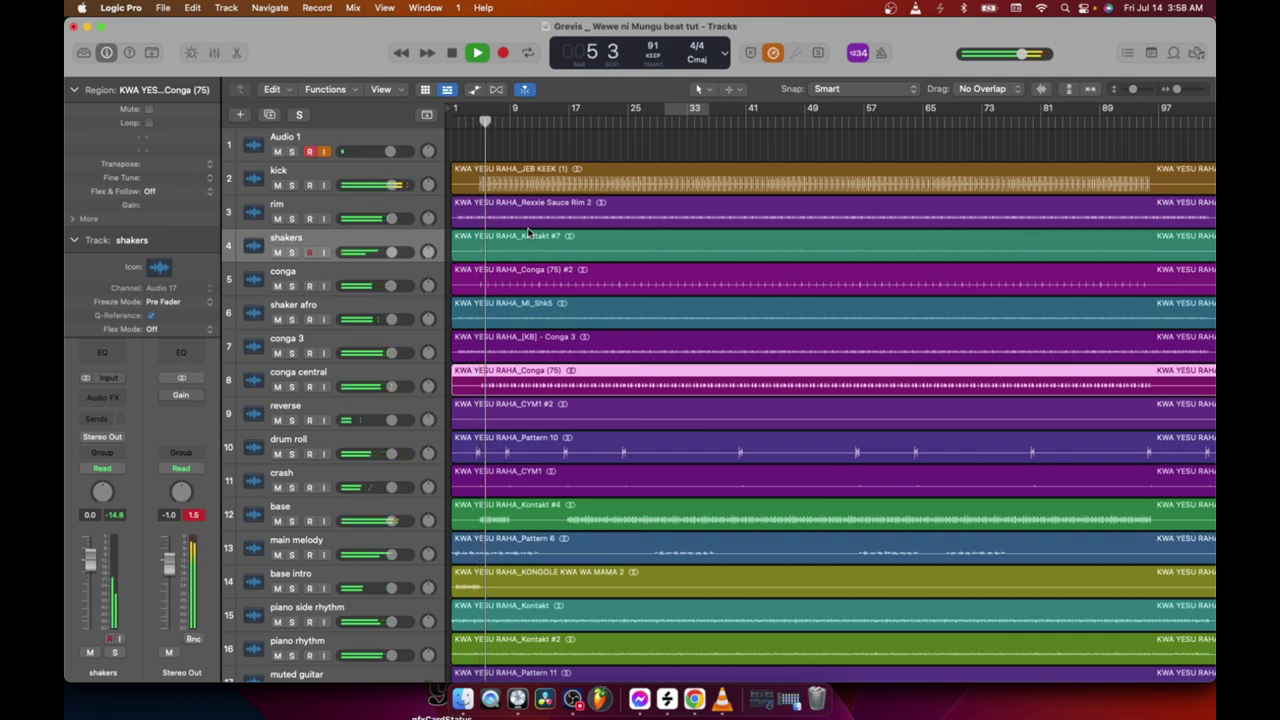
left_click(451, 53)
left_click(451, 53)
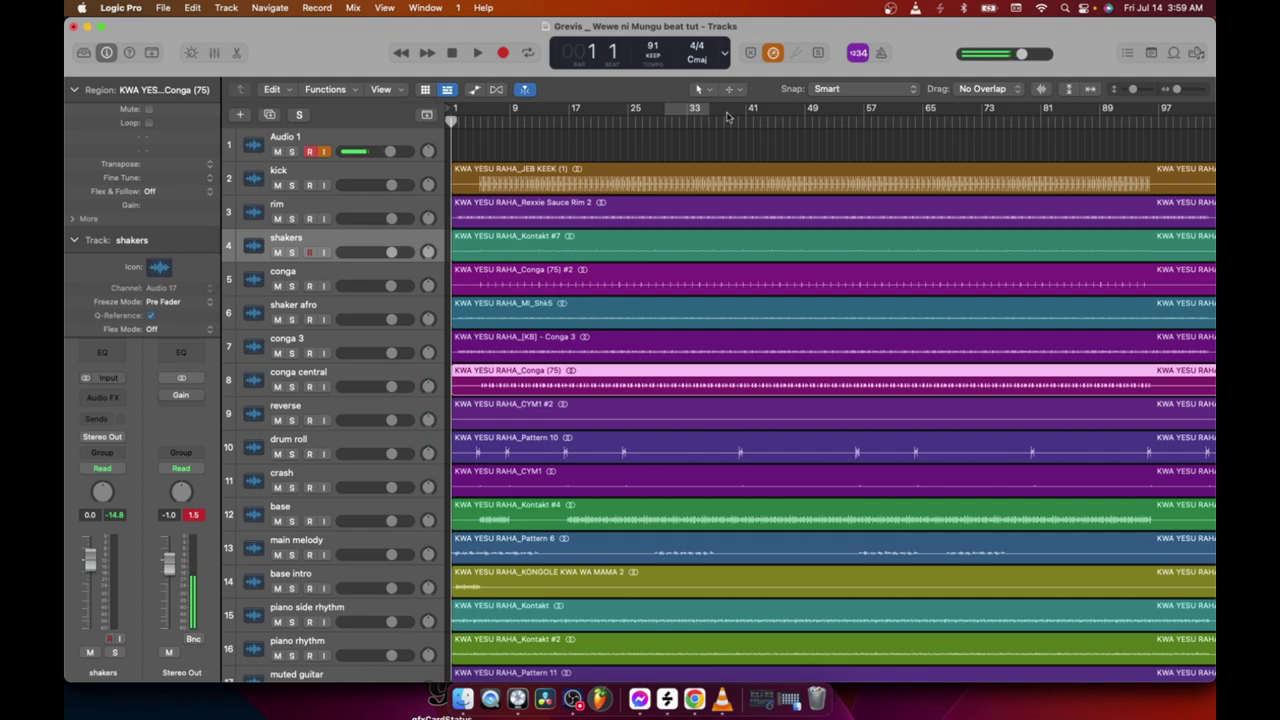
scroll(562, 541, "down", 5)
scroll(589, 539, "up", 5)
Play again, jump ahead to bar 12, stop there, and select the kick track
scroll(558, 420, "up", 2)
scroll(725, 447, "left", 1)
scroll(725, 447, "right", 1)
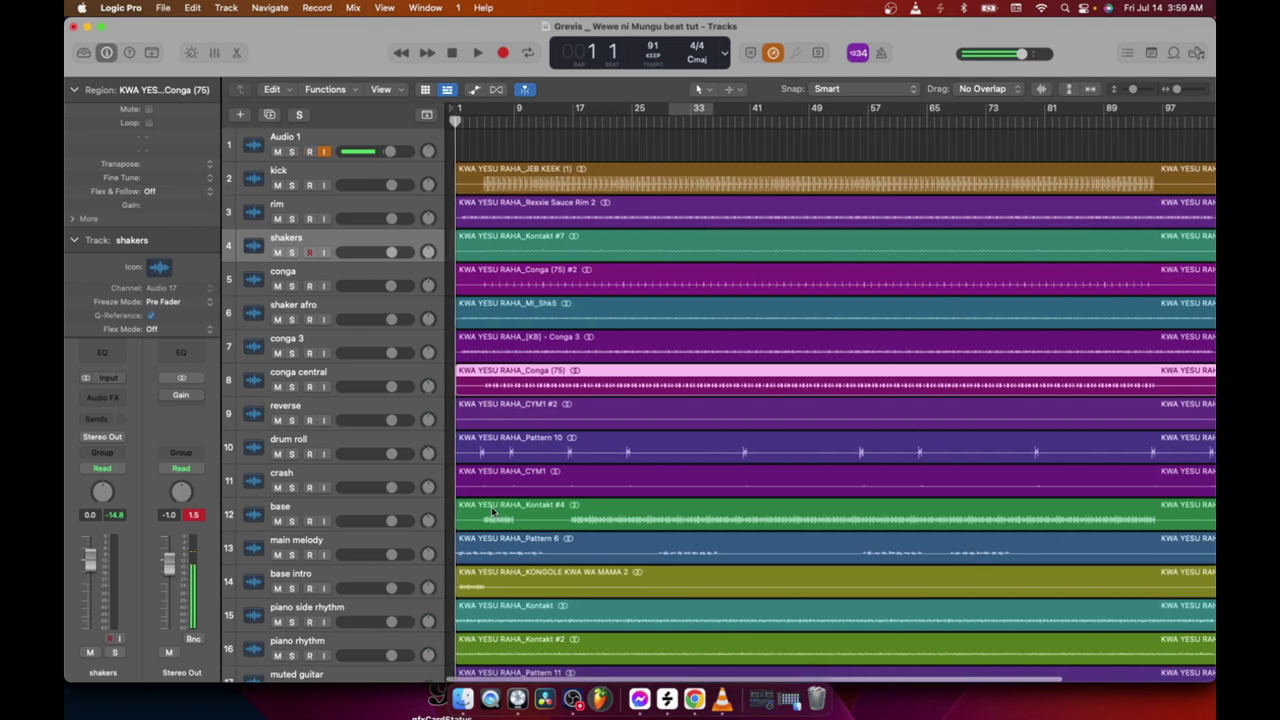
scroll(491, 509, "down", 5)
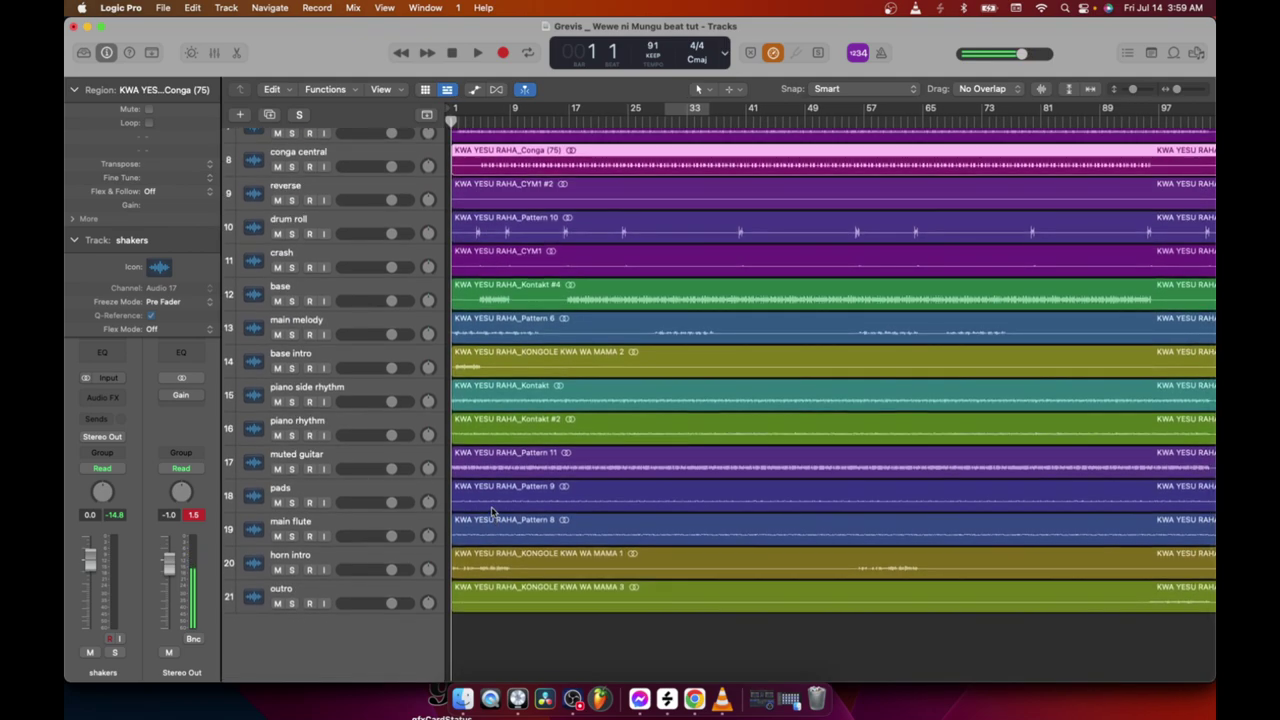
scroll(967, 443, "up", 5)
key("space")
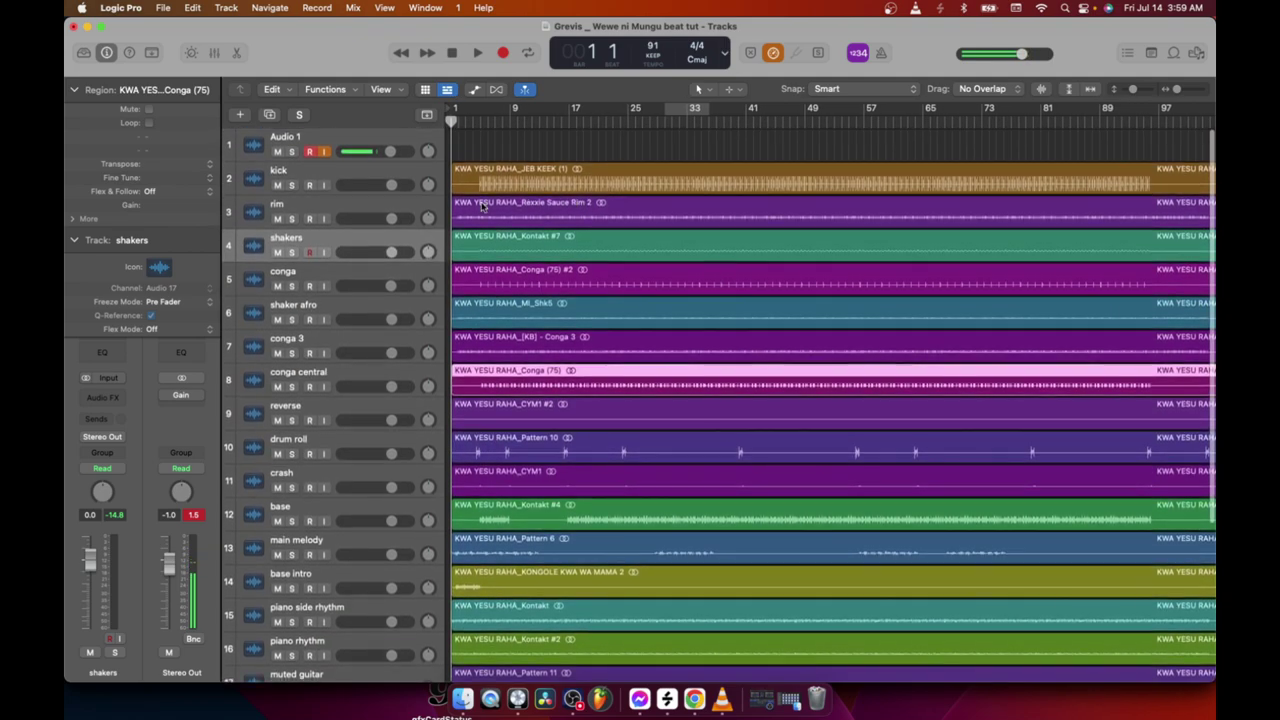
left_click(530, 120)
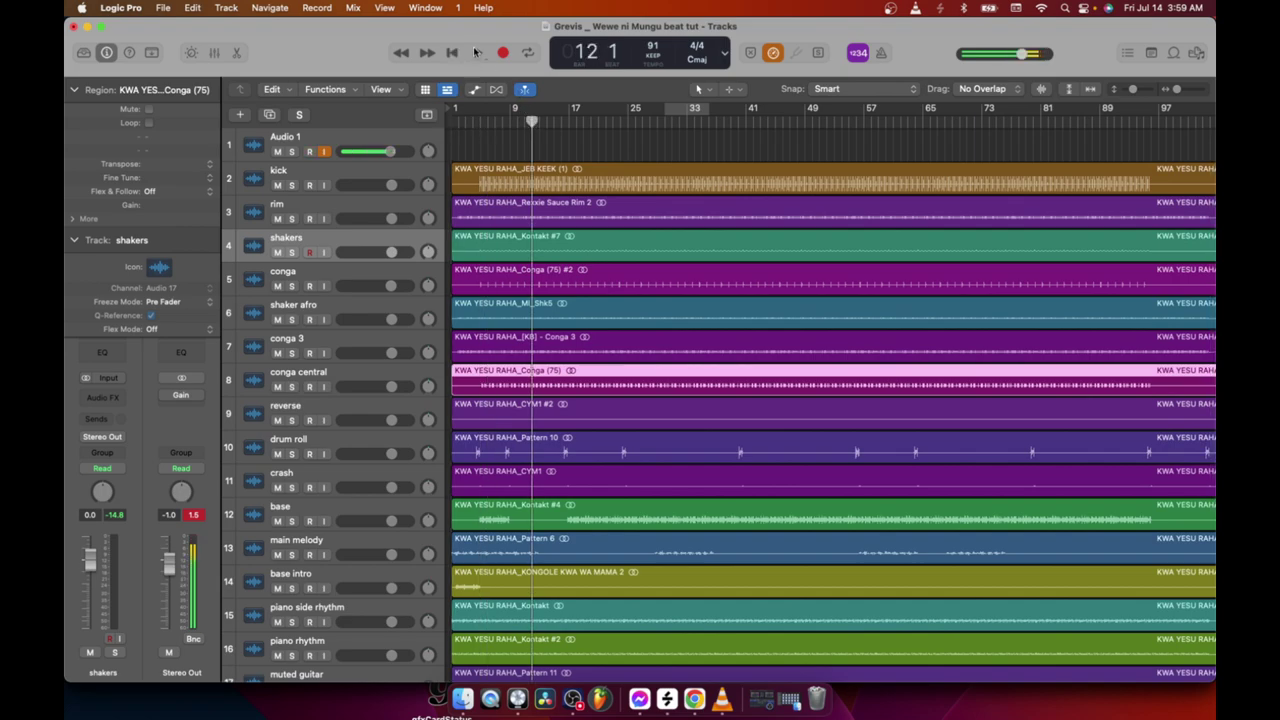
left_click(477, 53)
left_click(451, 54)
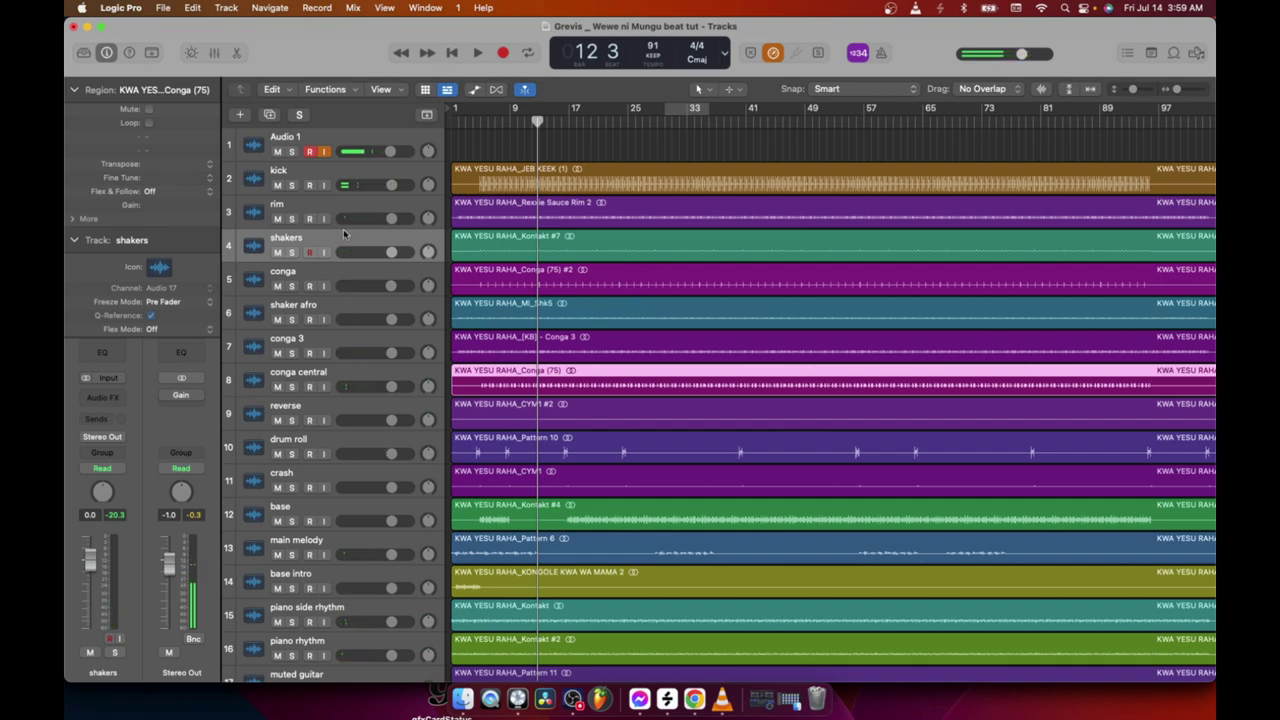
left_click(365, 174)
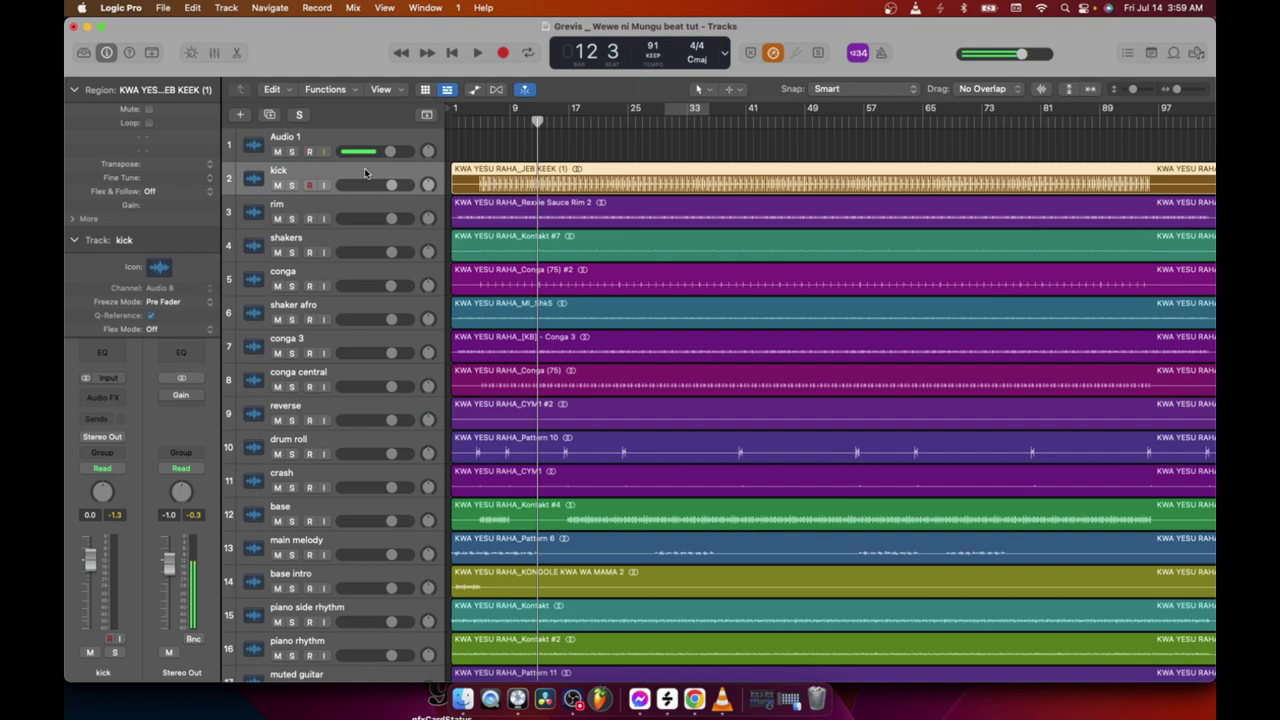
scroll(563, 603, "down", 5)
scroll(563, 603, "up", 5)
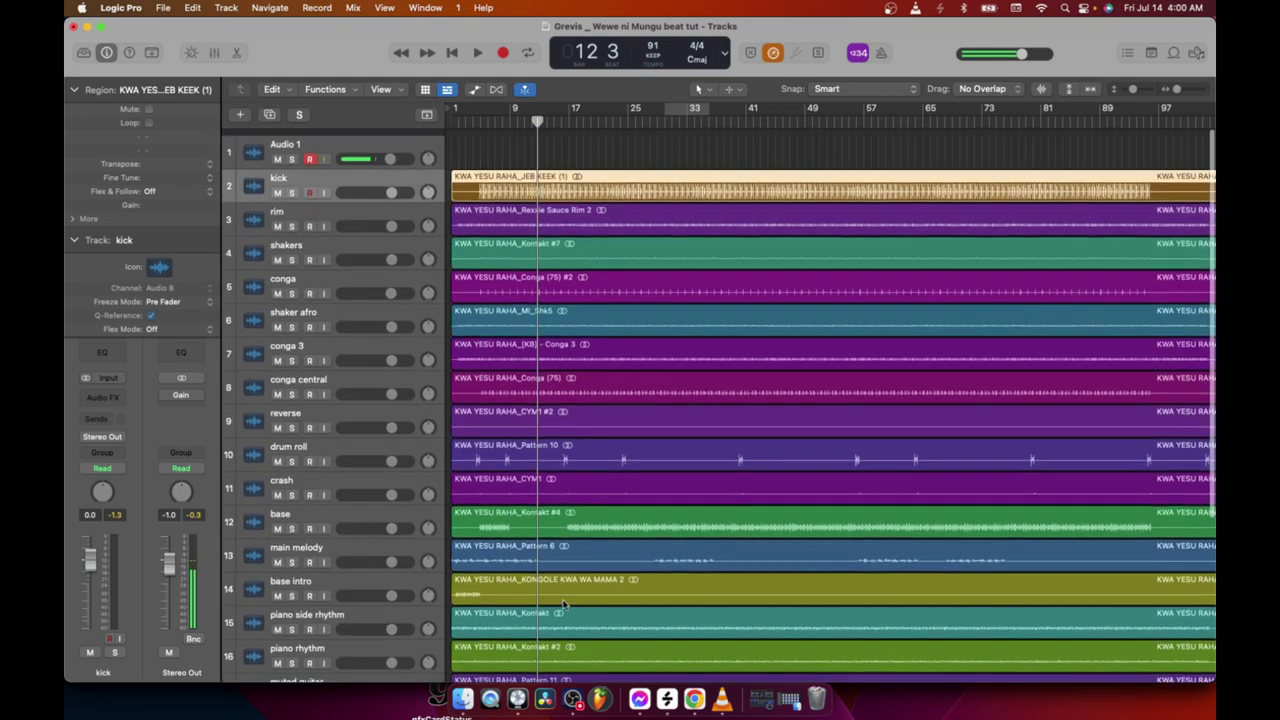
scroll(563, 603, "down", 5)
scroll(563, 603, "up", 5)
scroll(563, 603, "down", 1)
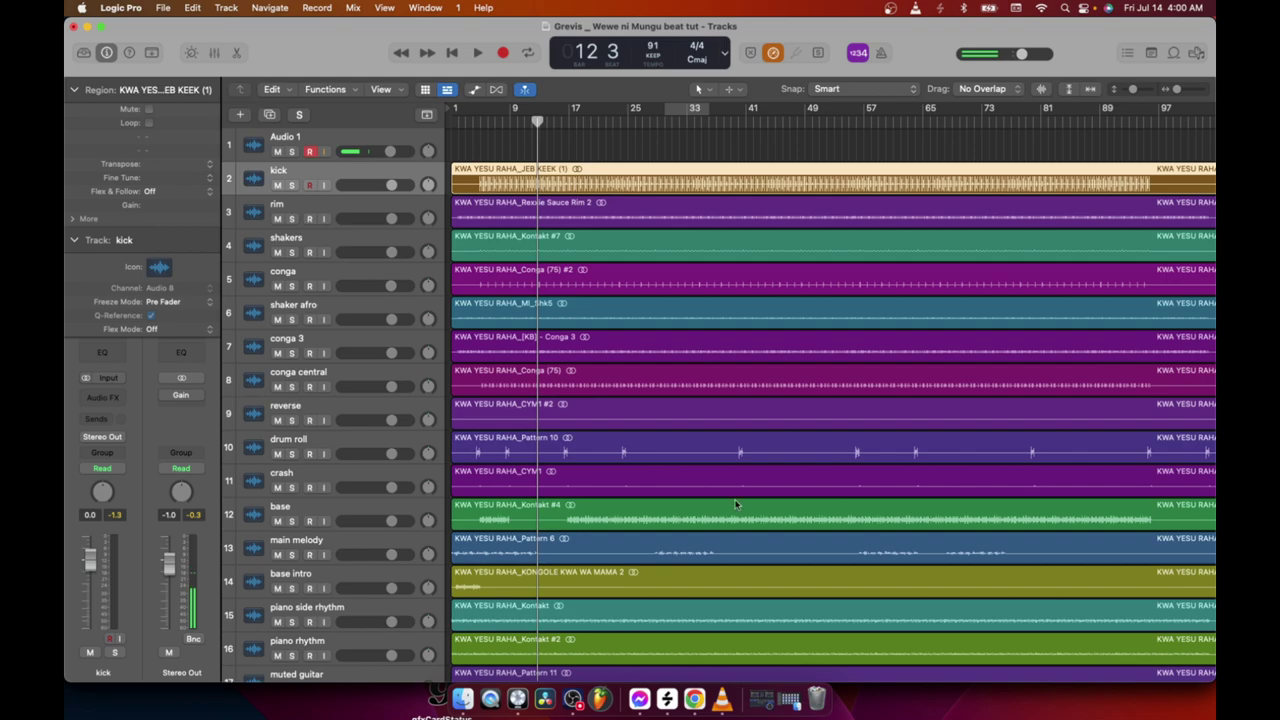
scroll(786, 520, "up", 2)
In the Mixer, pull all stem faders to −∞ and reset Stereo Out to 0.0 dB
left_click(215, 54)
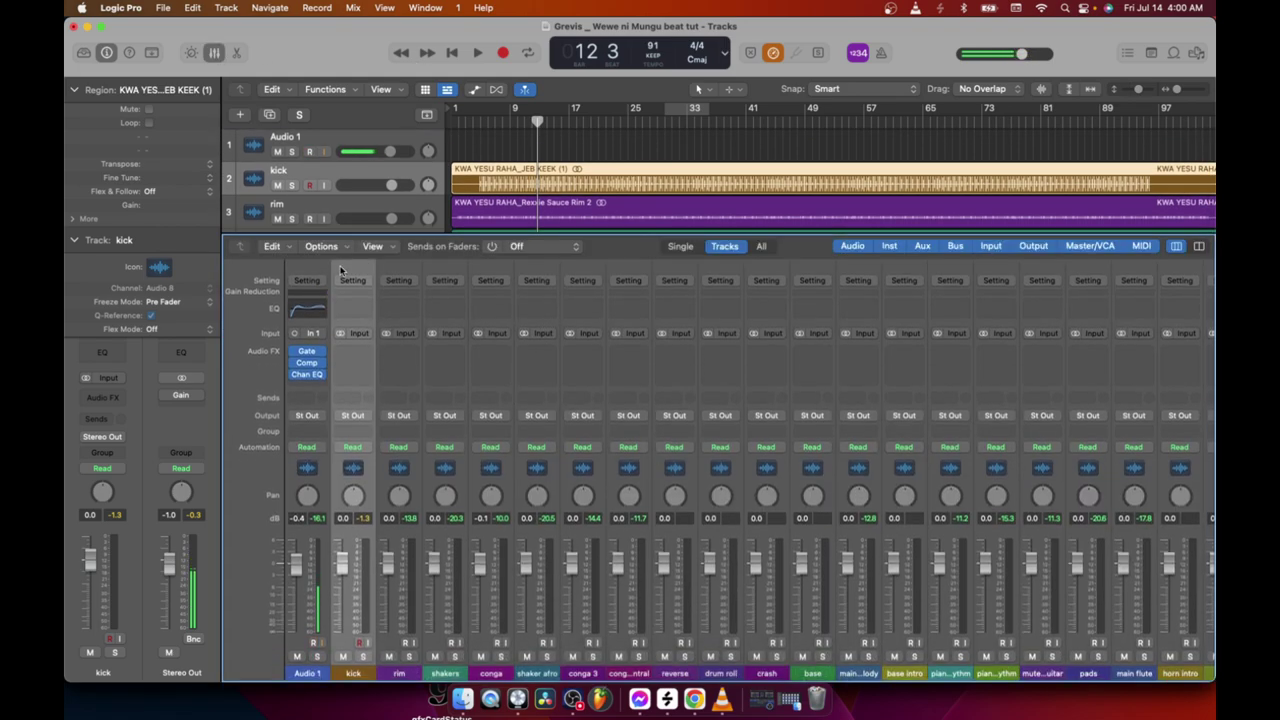
scroll(1037, 363, "right", 5)
key("super+a")
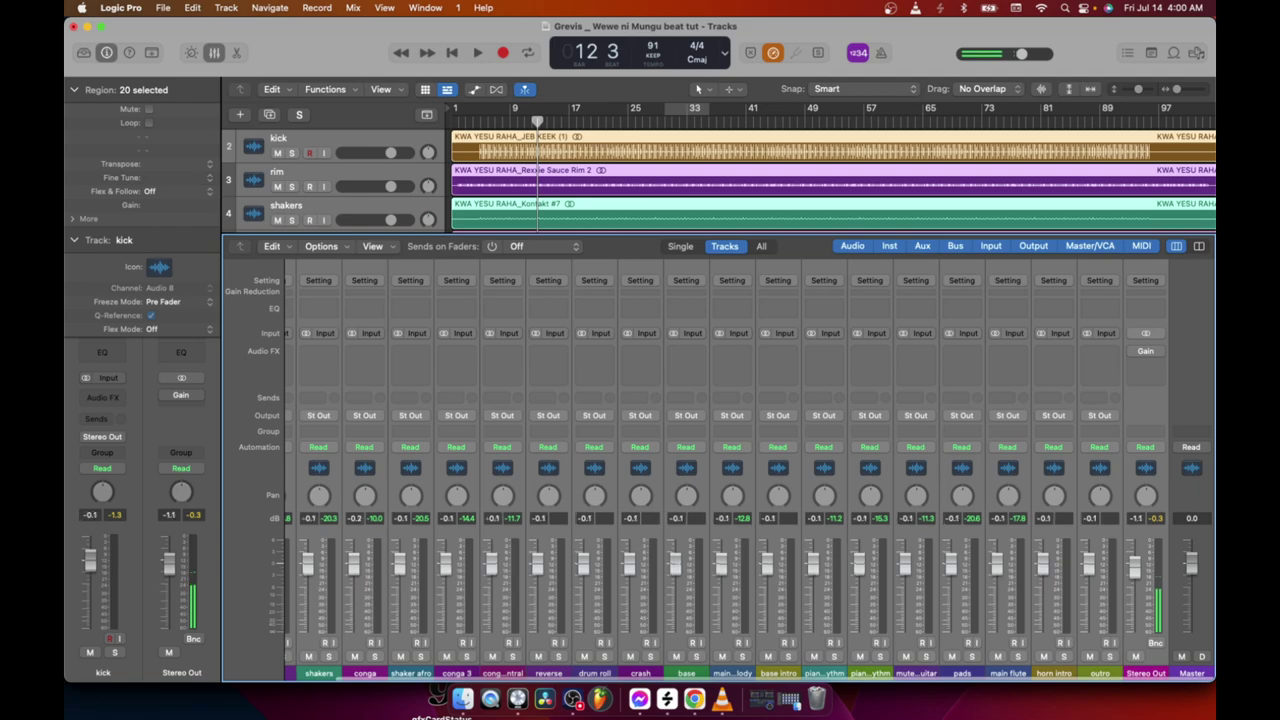
left_click_drag(674, 566, 674, 630)
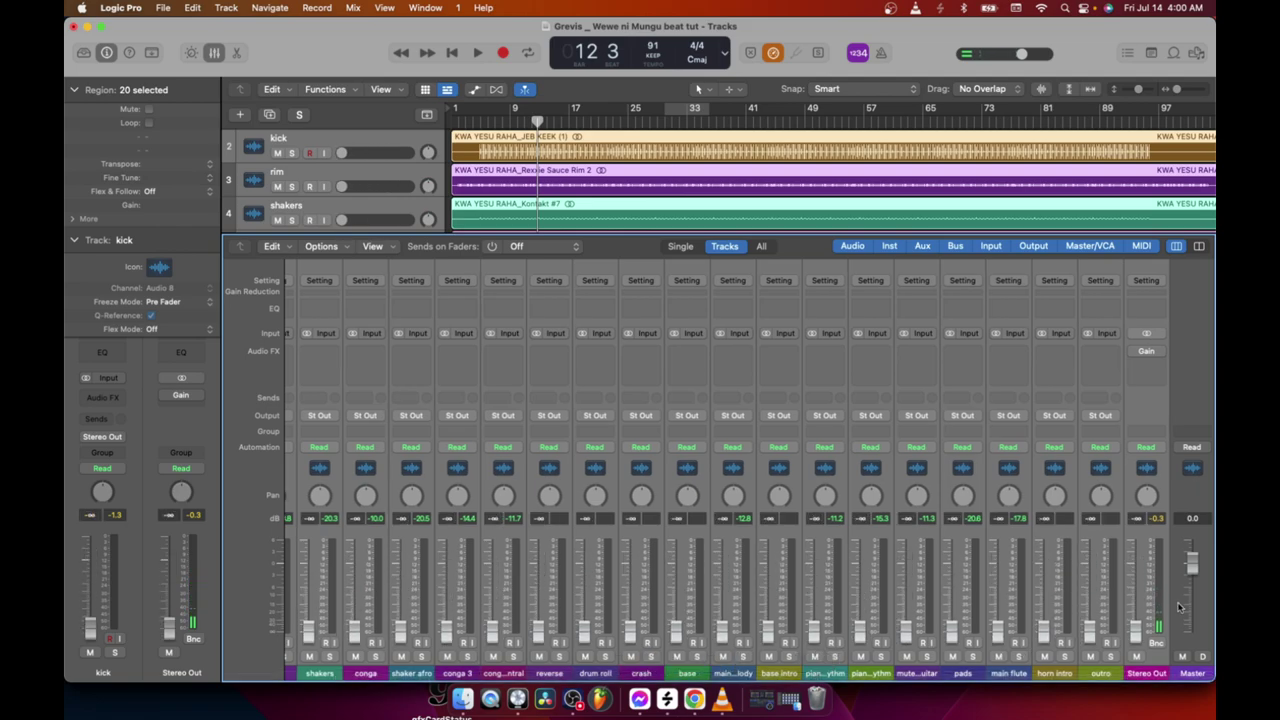
left_click(1147, 632)
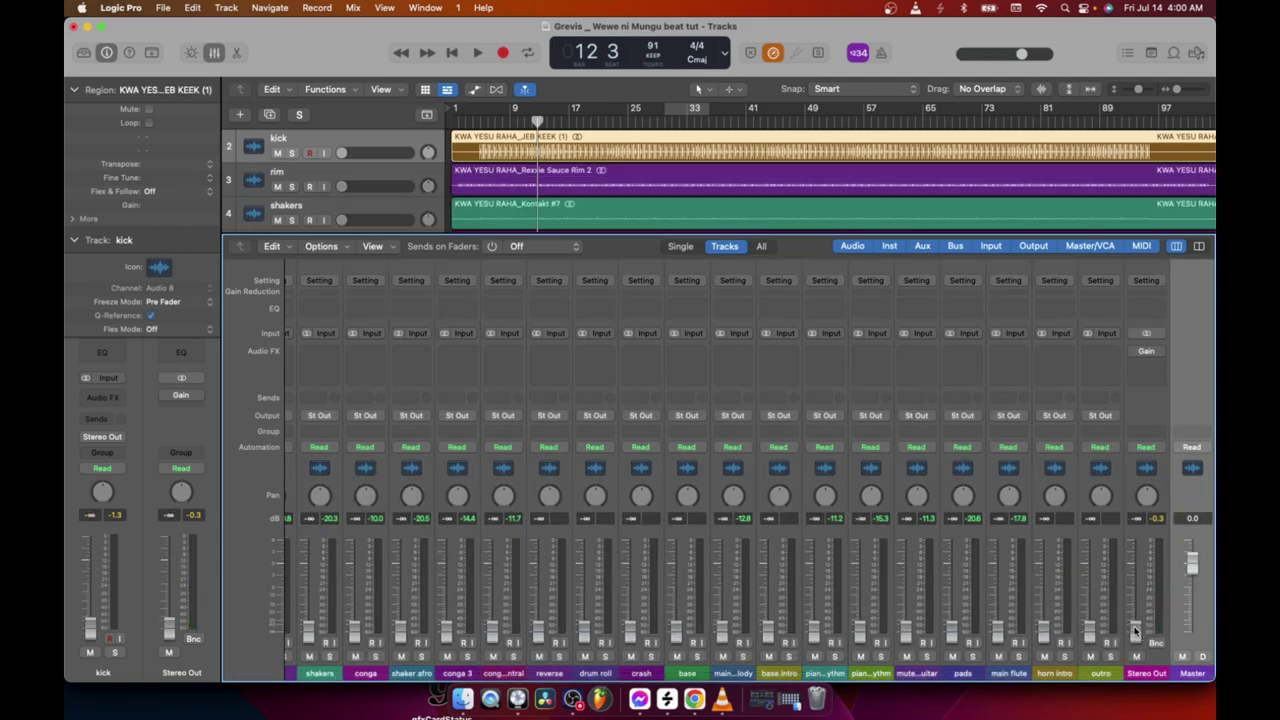
left_click(1135, 630, "alt")
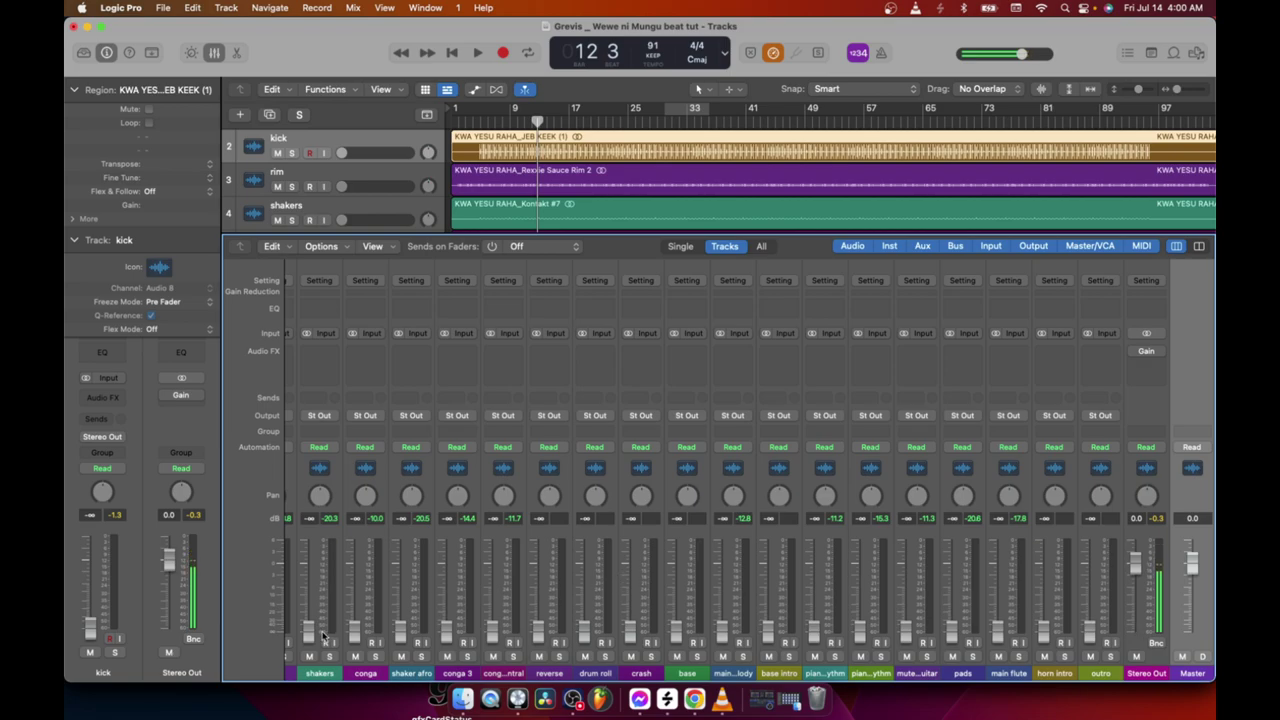
scroll(310, 360, "right", 2)
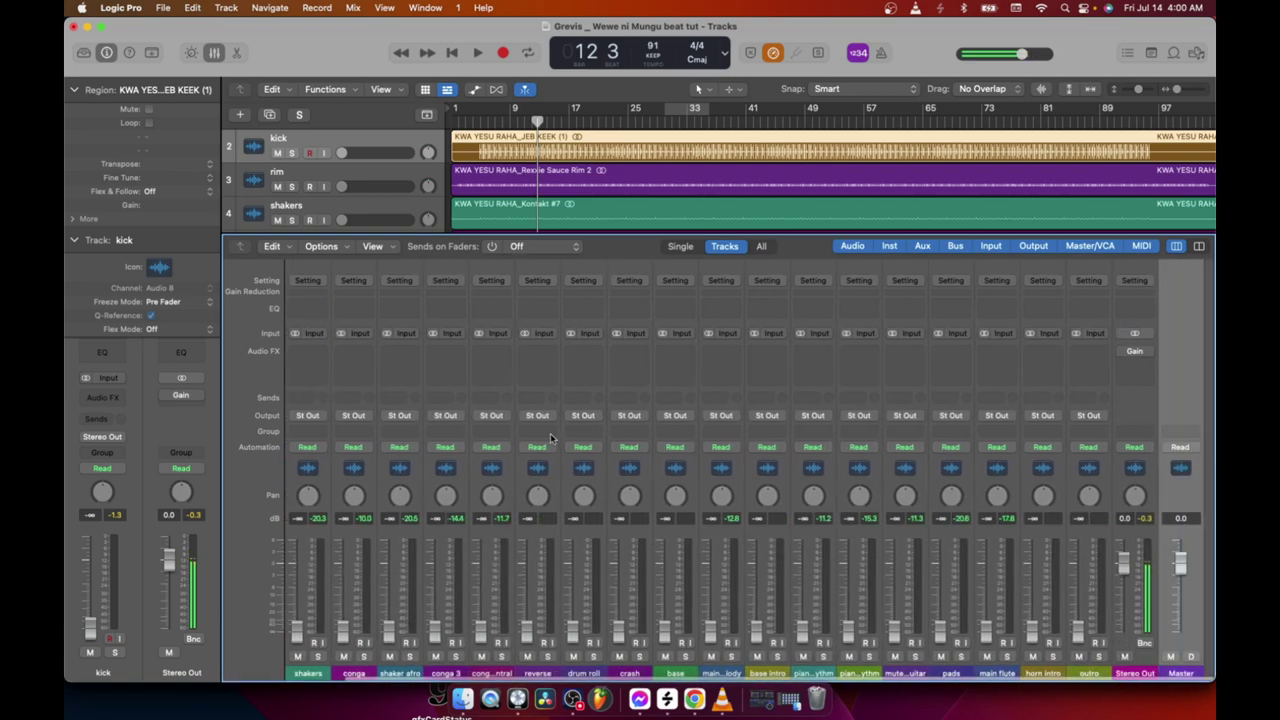
Briefly play the mix, stop, and park the playhead at bar 6
left_click(478, 53)
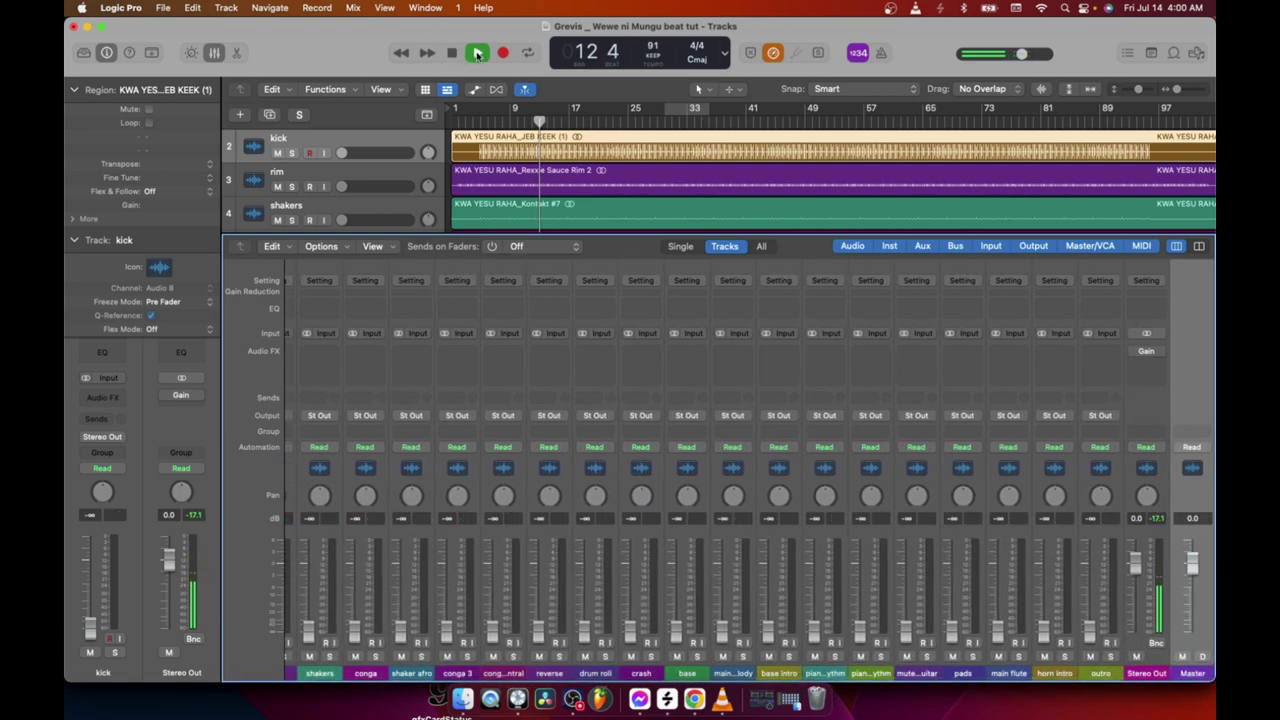
left_click(452, 53)
left_click(488, 117)
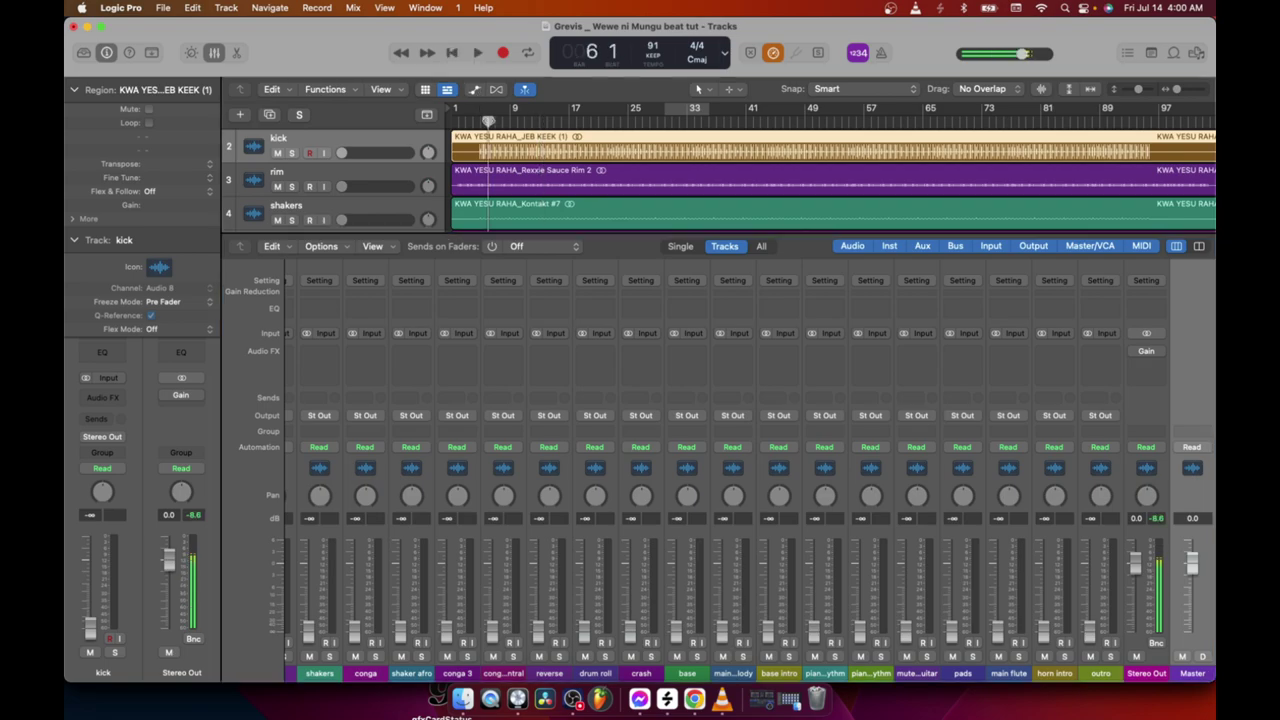
scroll(343, 600, "left", 3)
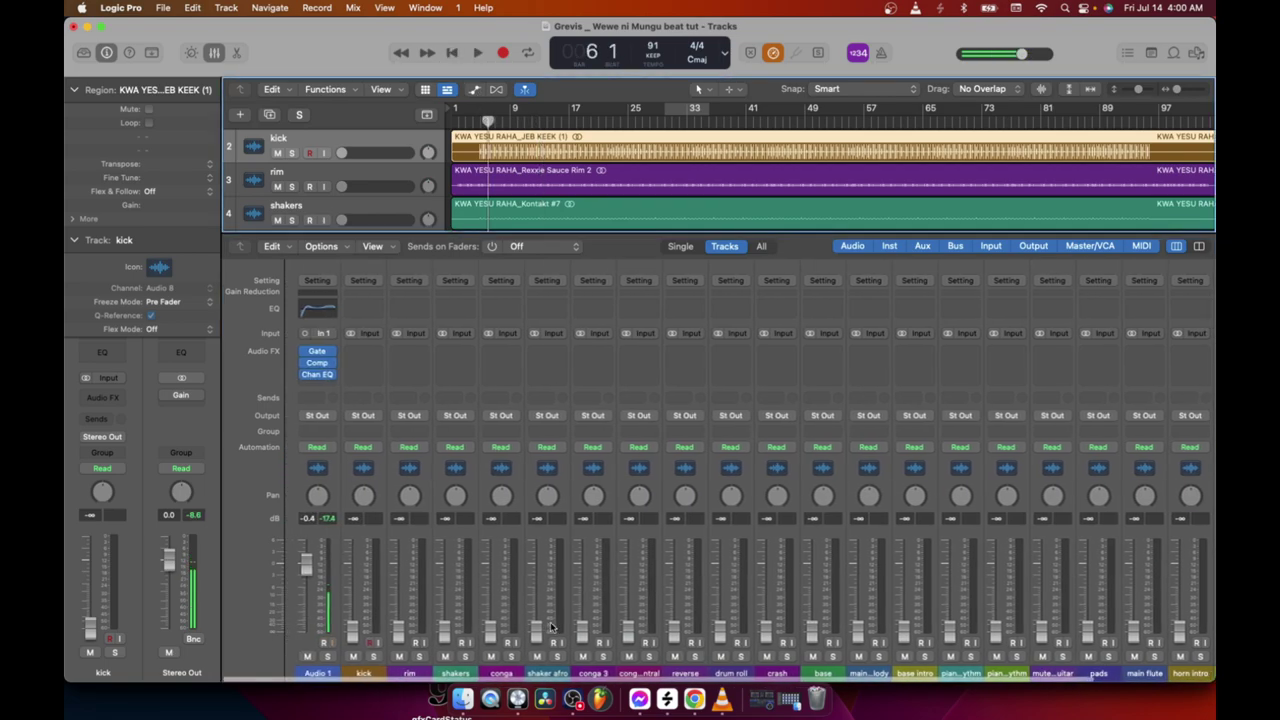
Cycle bars 30–33, audition the loop, then start it playing again
left_click(343, 641)
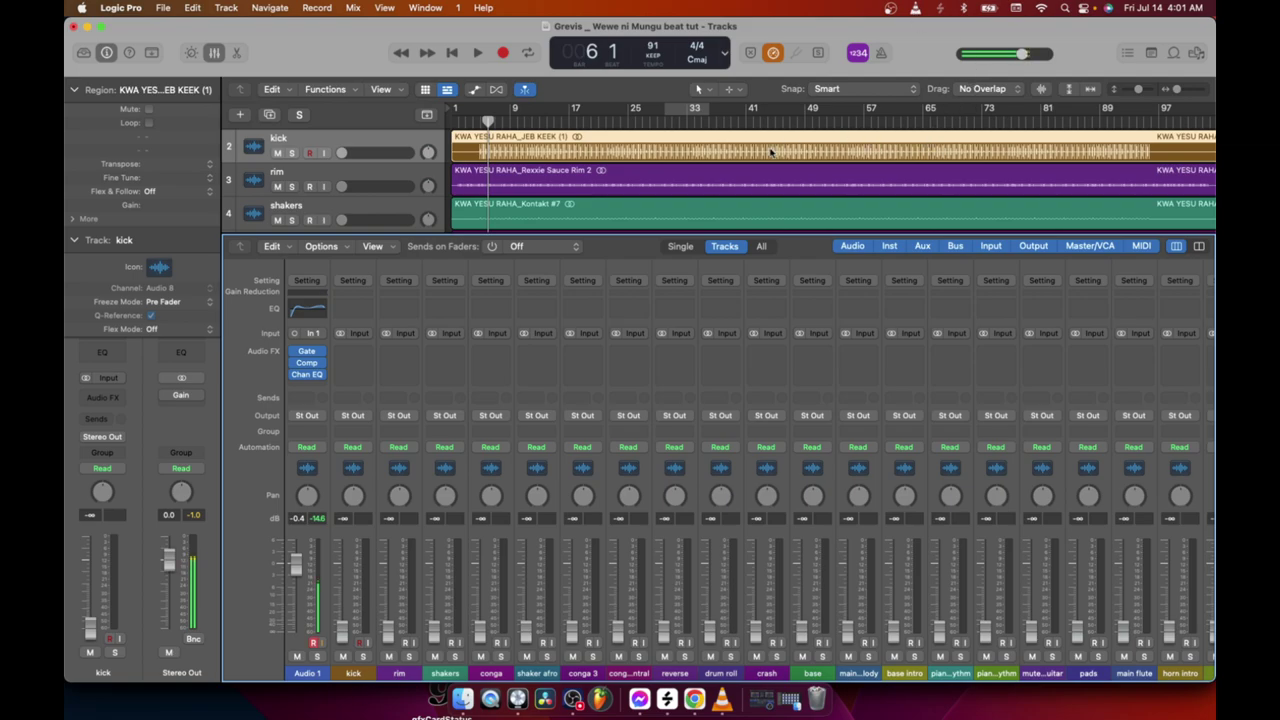
scroll(755, 178, "down", 4)
scroll(755, 178, "up", 5)
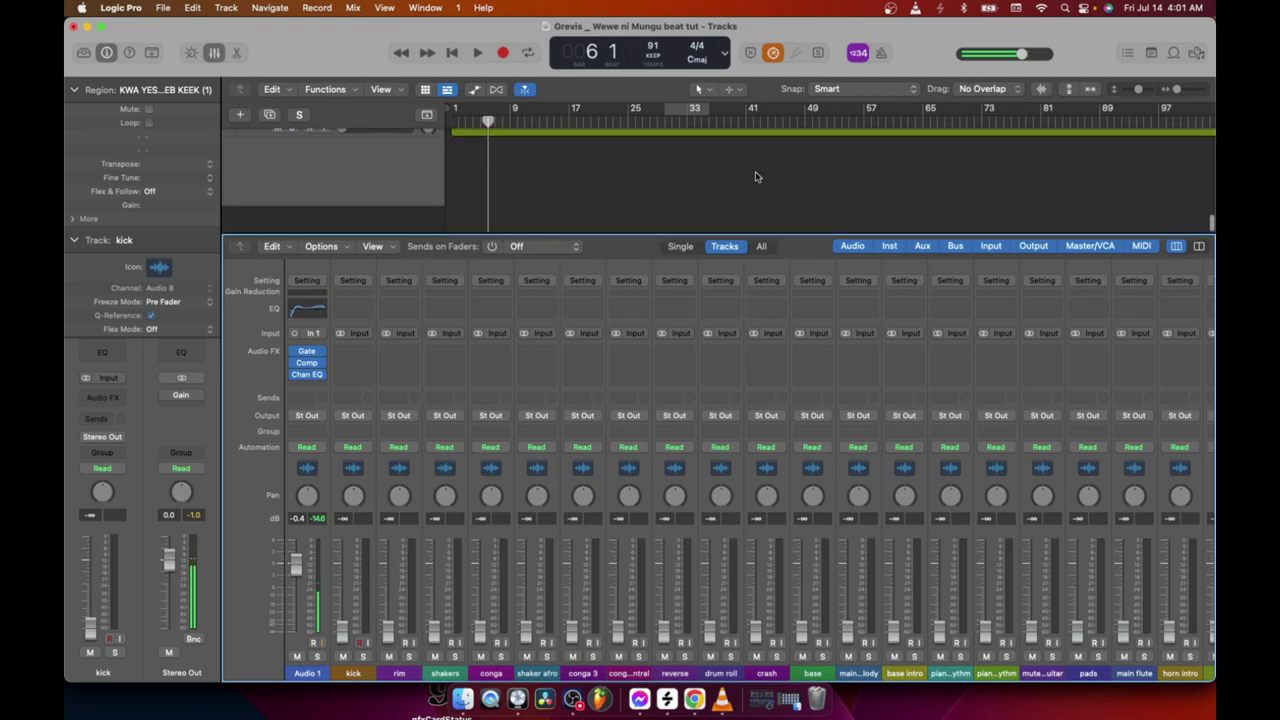
left_click(670, 113)
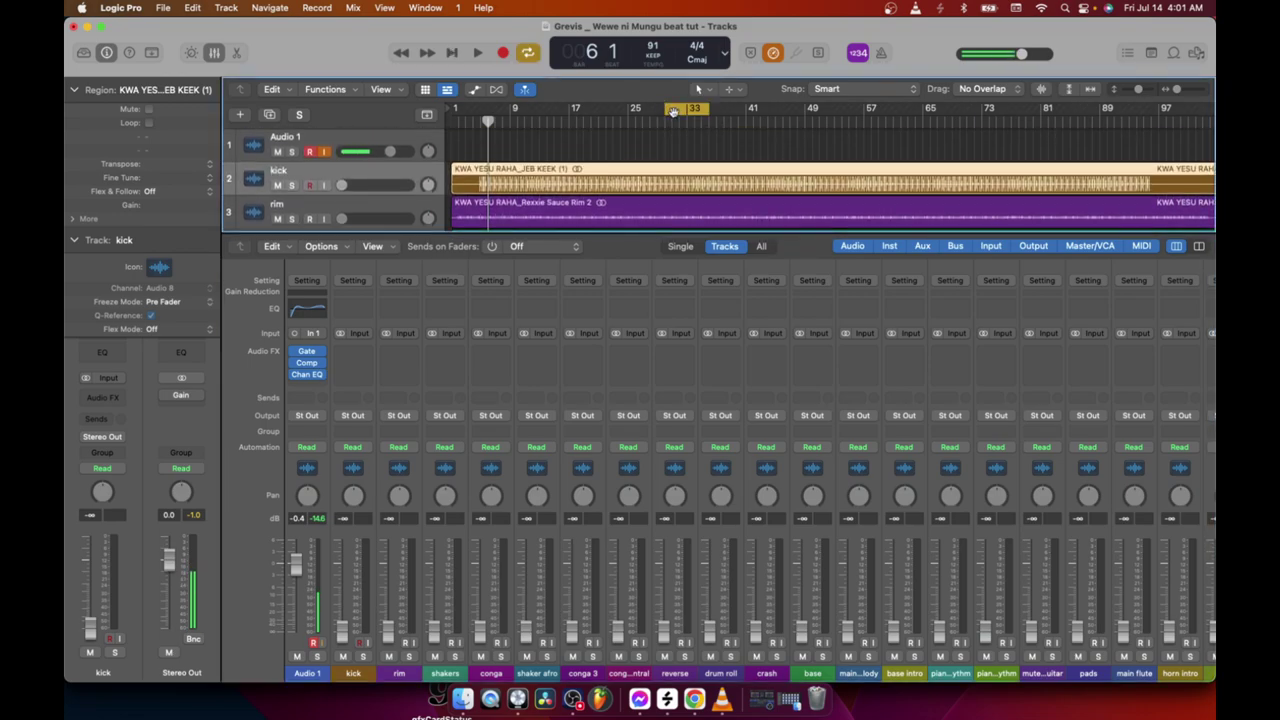
key("space")
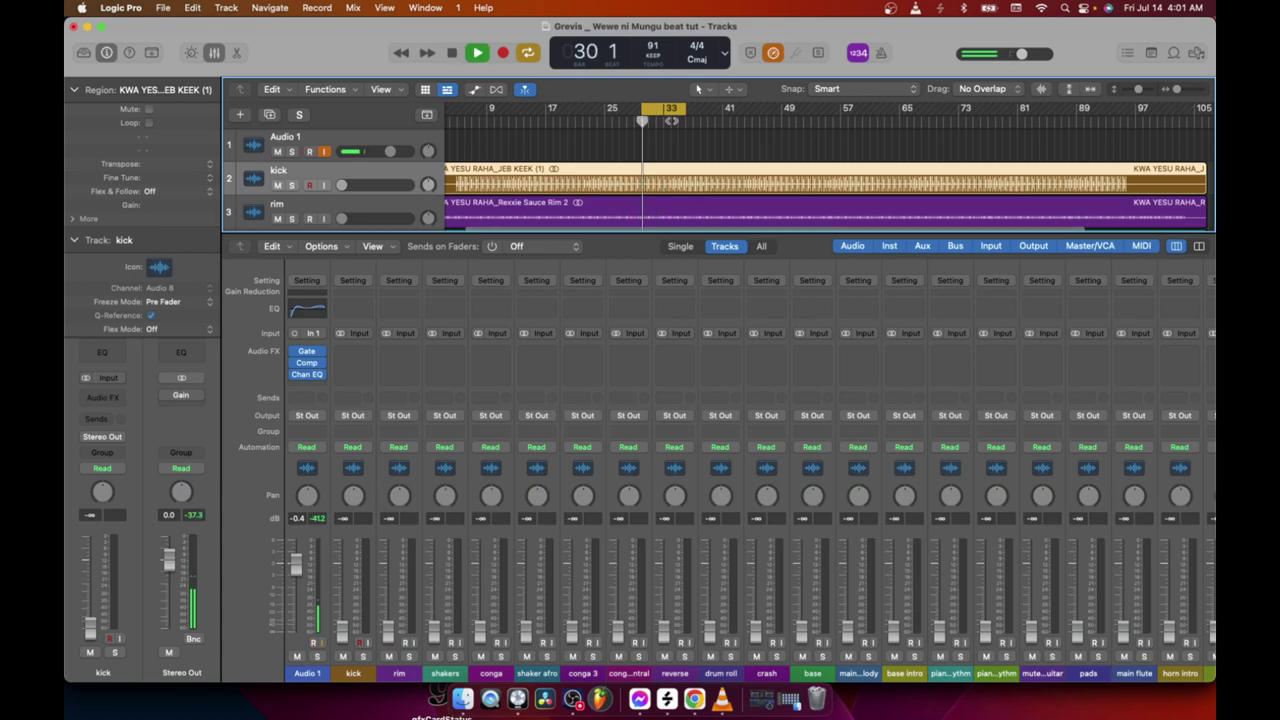
key("space")
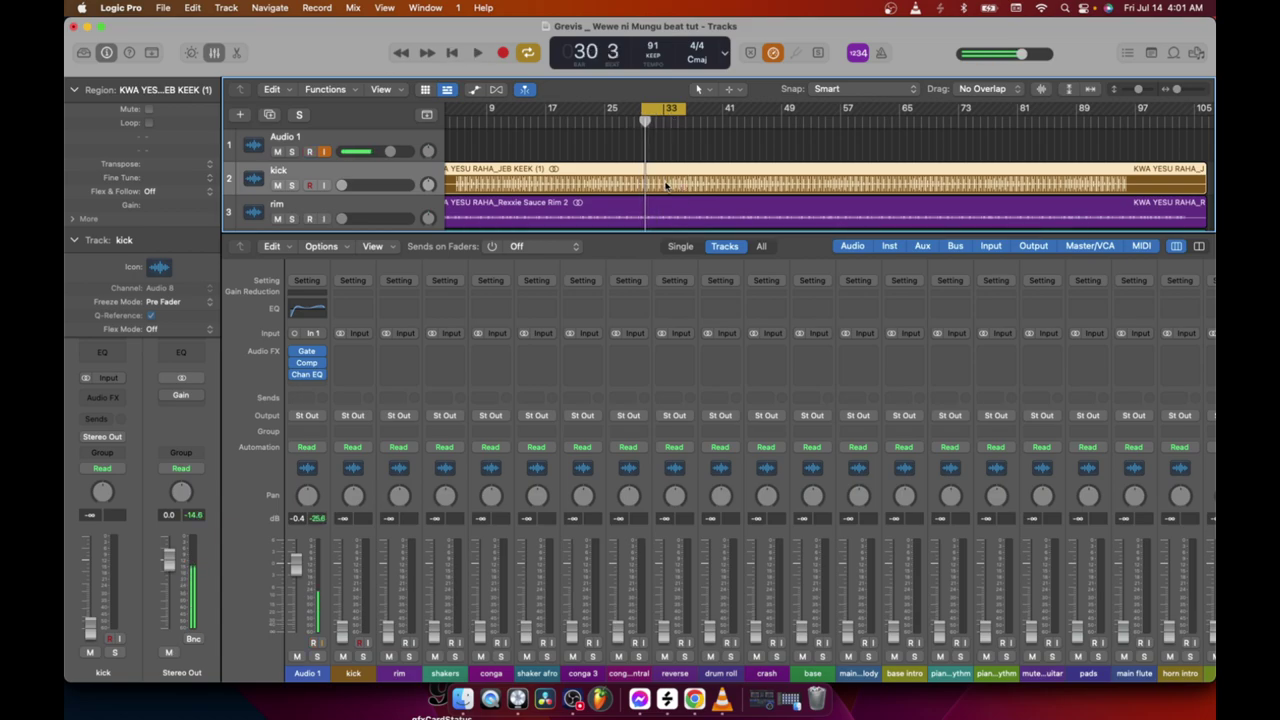
scroll(680, 185, "down", 5)
scroll(680, 185, "up", 5)
scroll(680, 185, "down", 10)
scroll(677, 186, "up", 9)
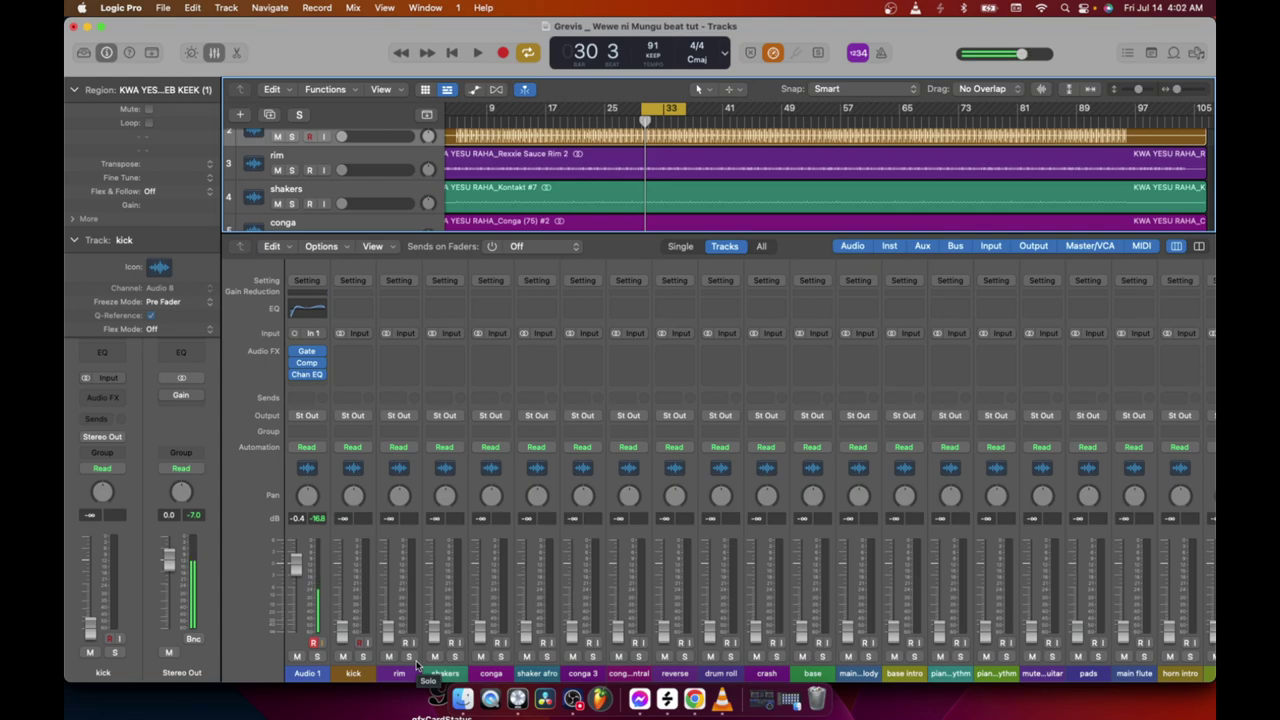
left_click(344, 620)
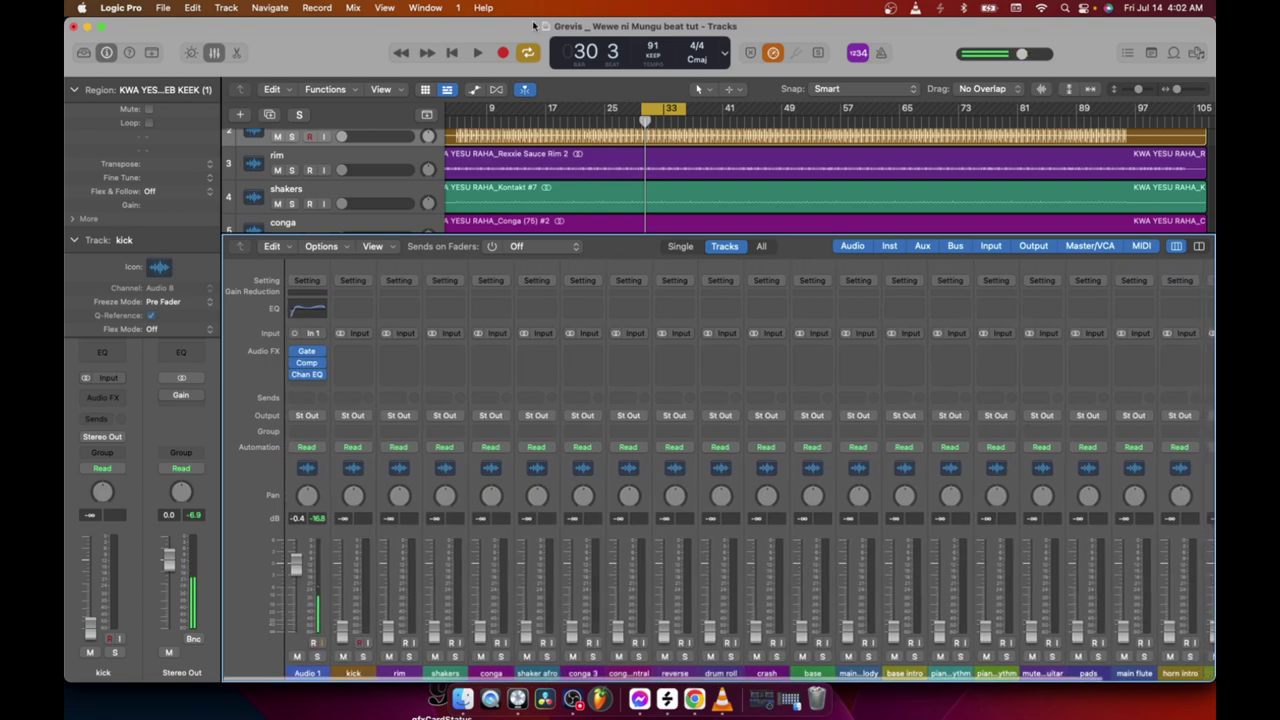
left_click(472, 54)
Raise the kick fader from −∞ to about -4.2 dB, checking it against the loop
left_click_drag(345, 635, 342, 583)
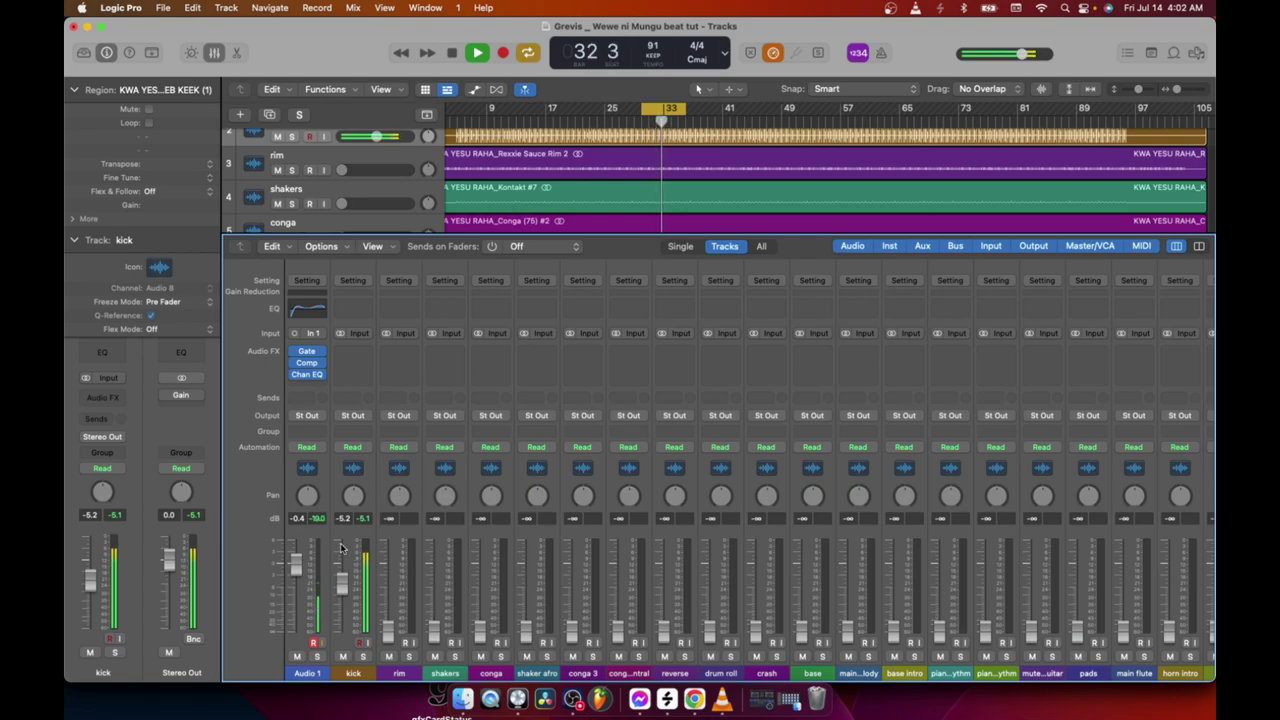
key("space")
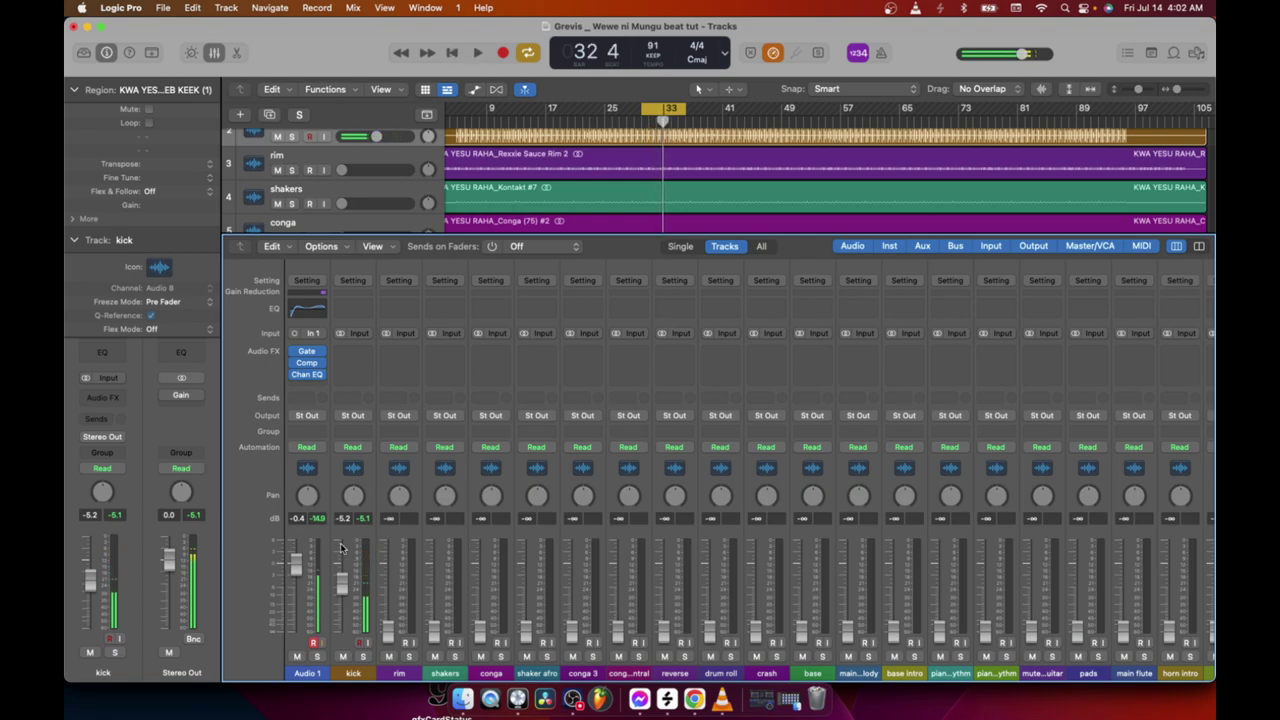
scroll(474, 158, "up", 3)
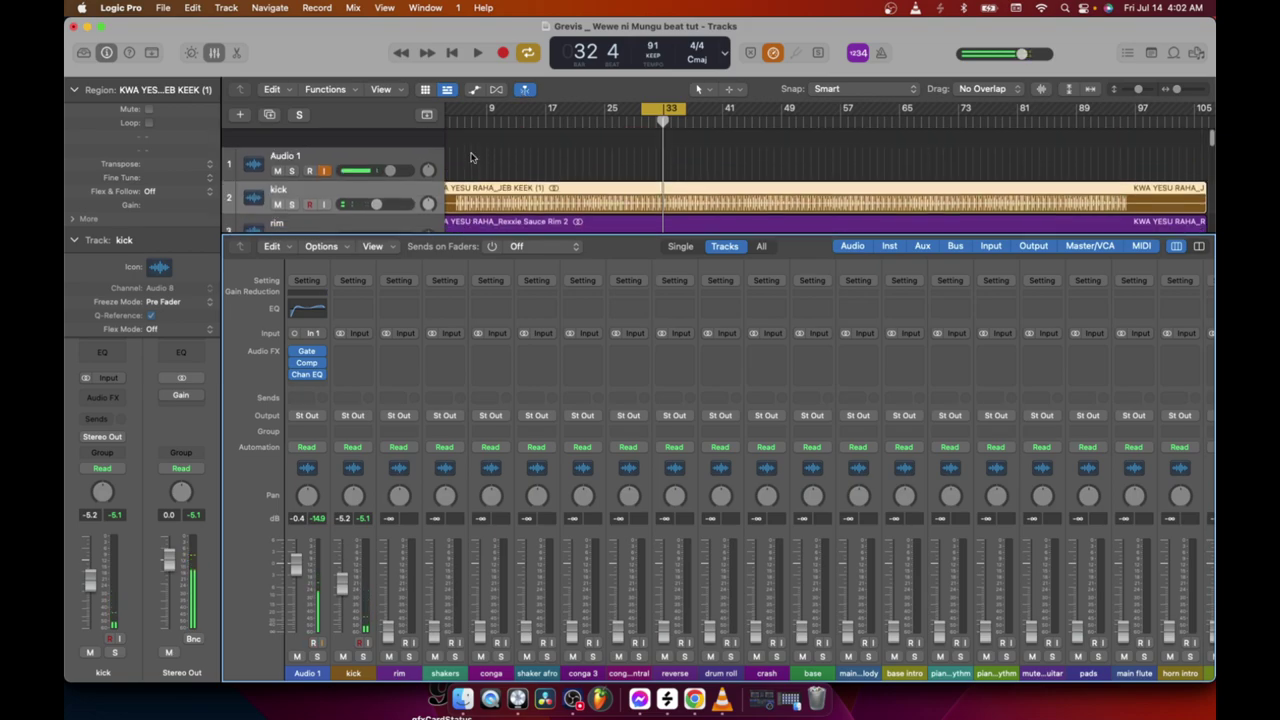
left_click(396, 148)
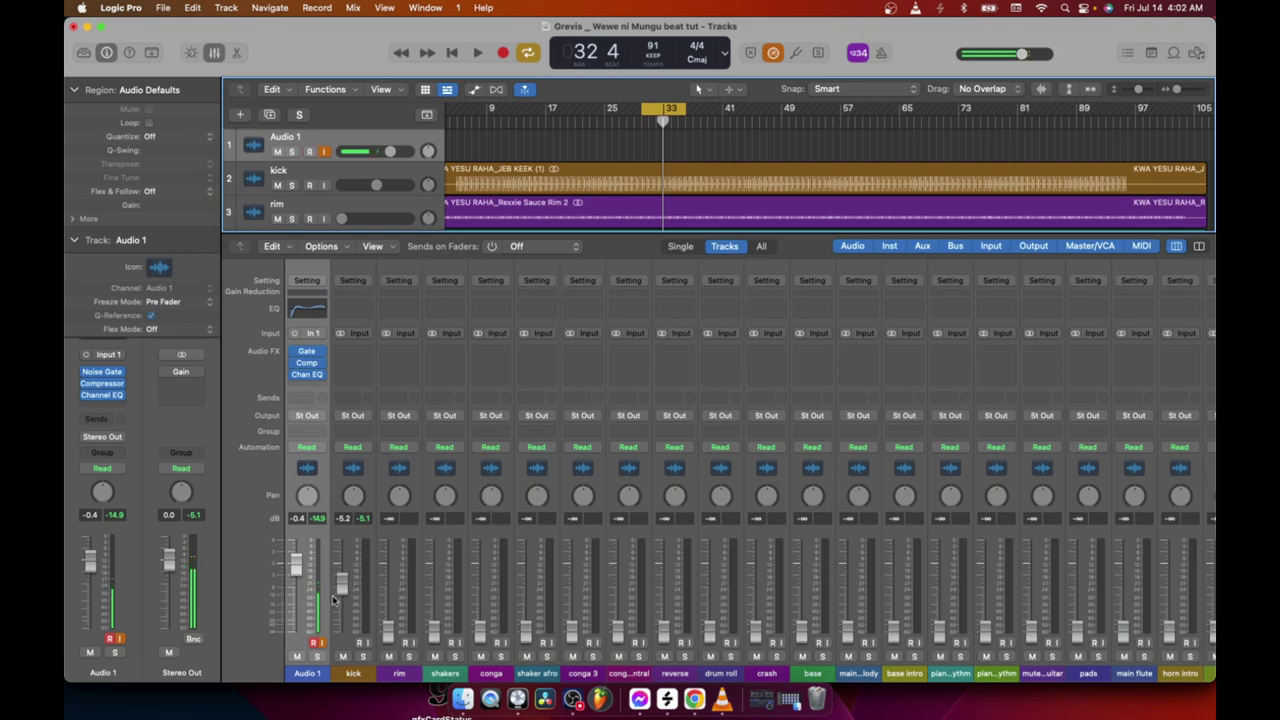
left_click_drag(343, 592, 347, 585)
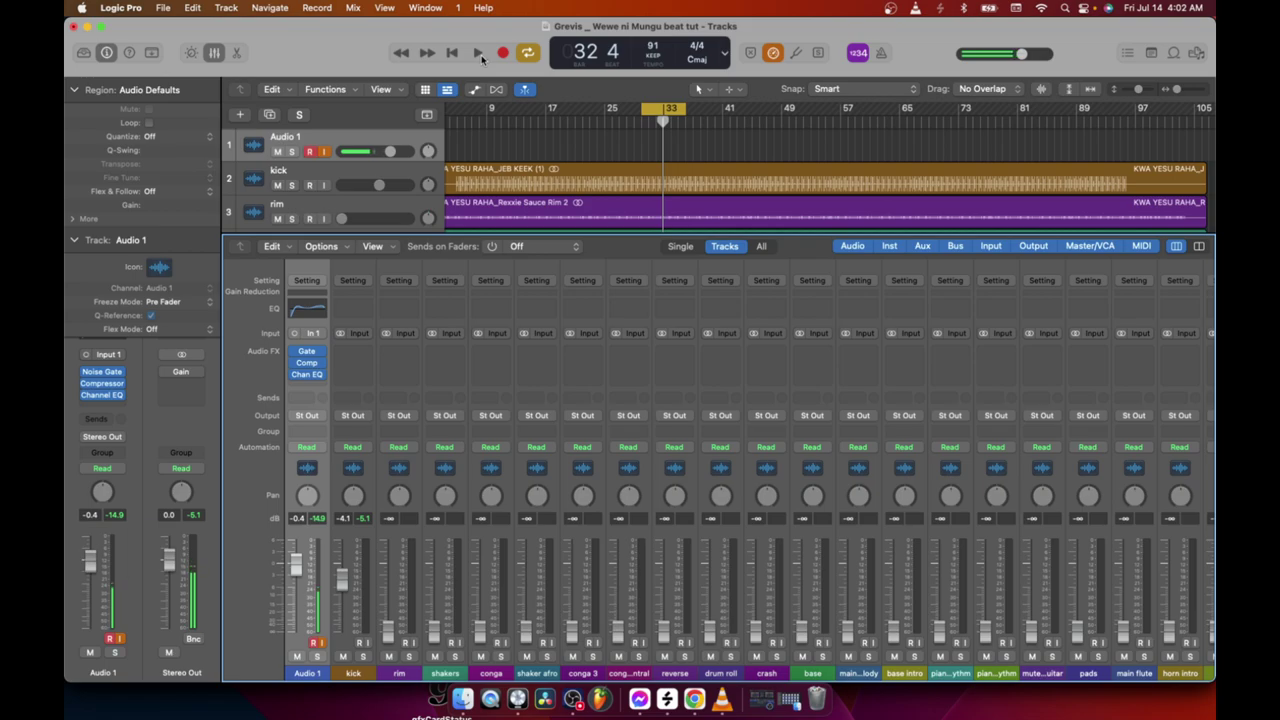
left_click(479, 54)
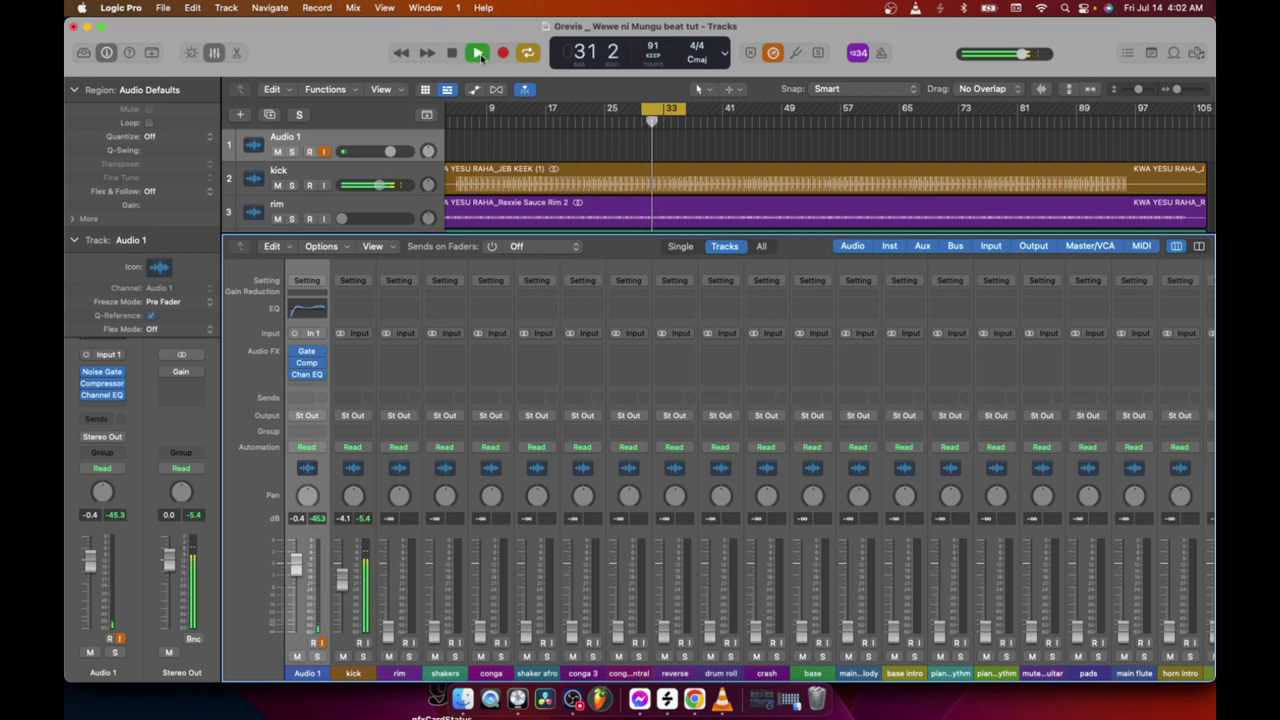
left_click(479, 54)
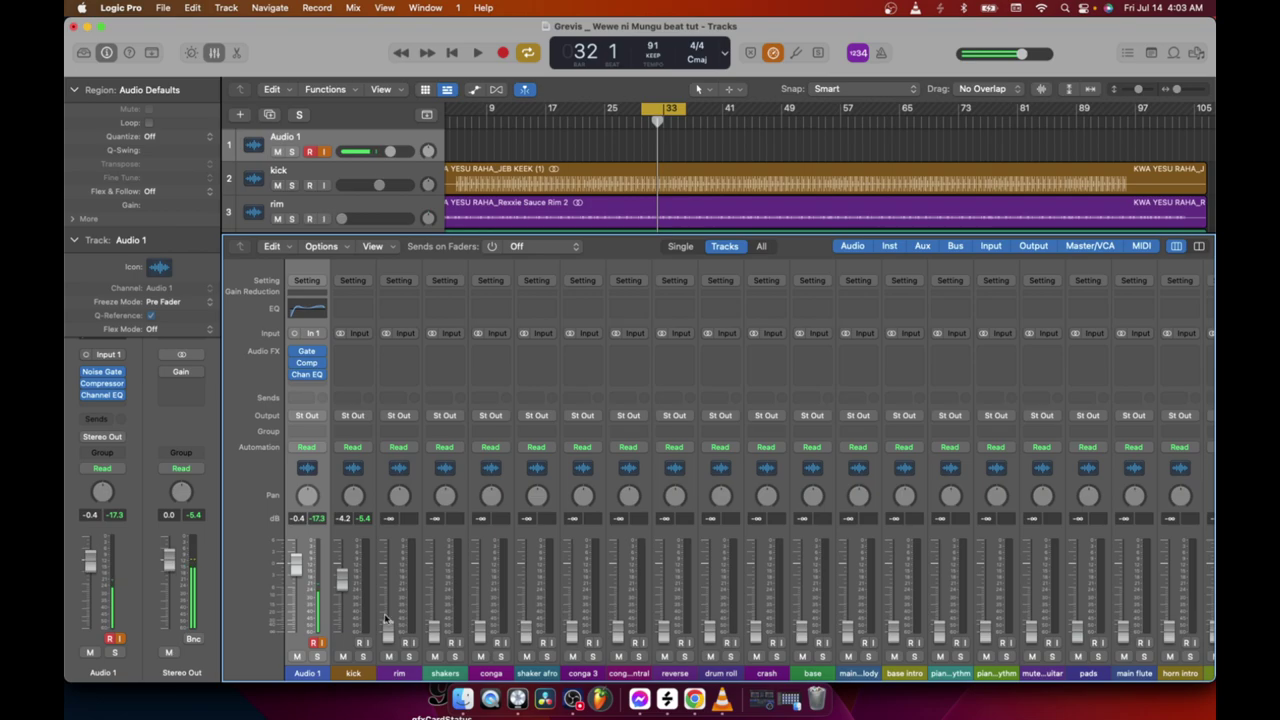
With the loop playing, raise the rim fader from silence to about -5.5 dB
mouse_move(388, 629)
left_mouse_down()
mouse_move(388, 592)
mouse_move(388, 640)
left_mouse_up()
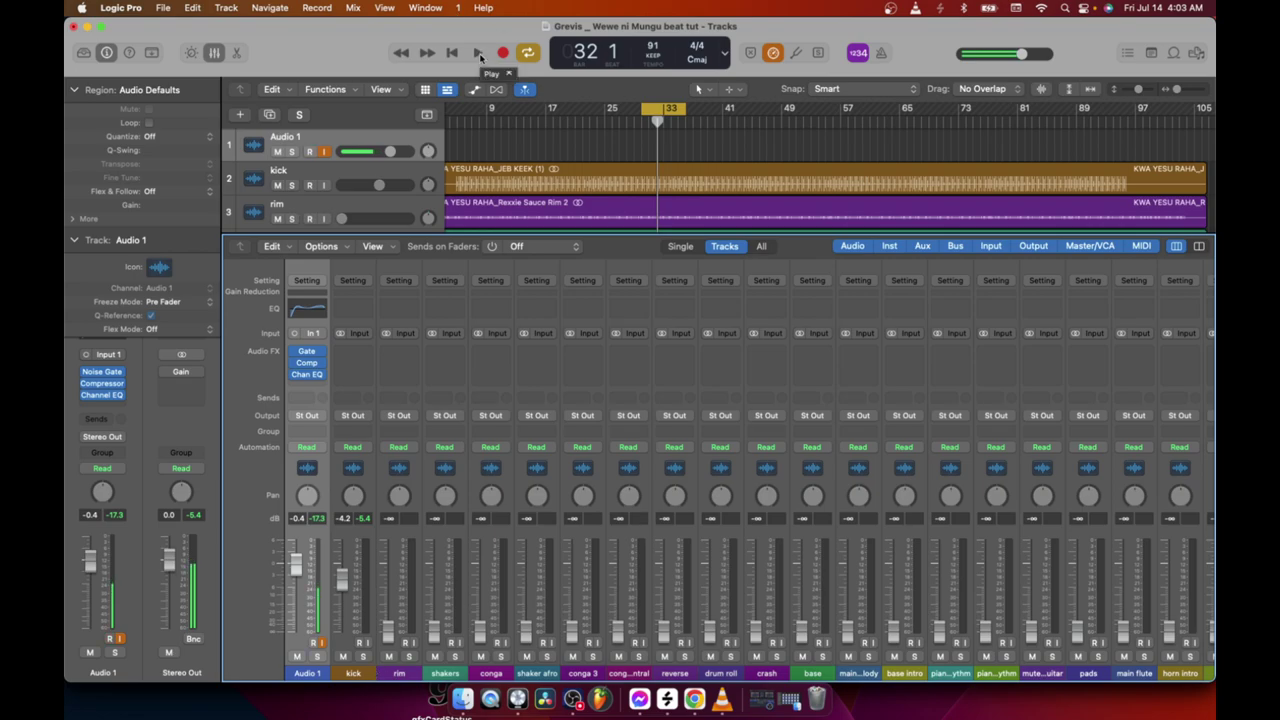
left_click(479, 55)
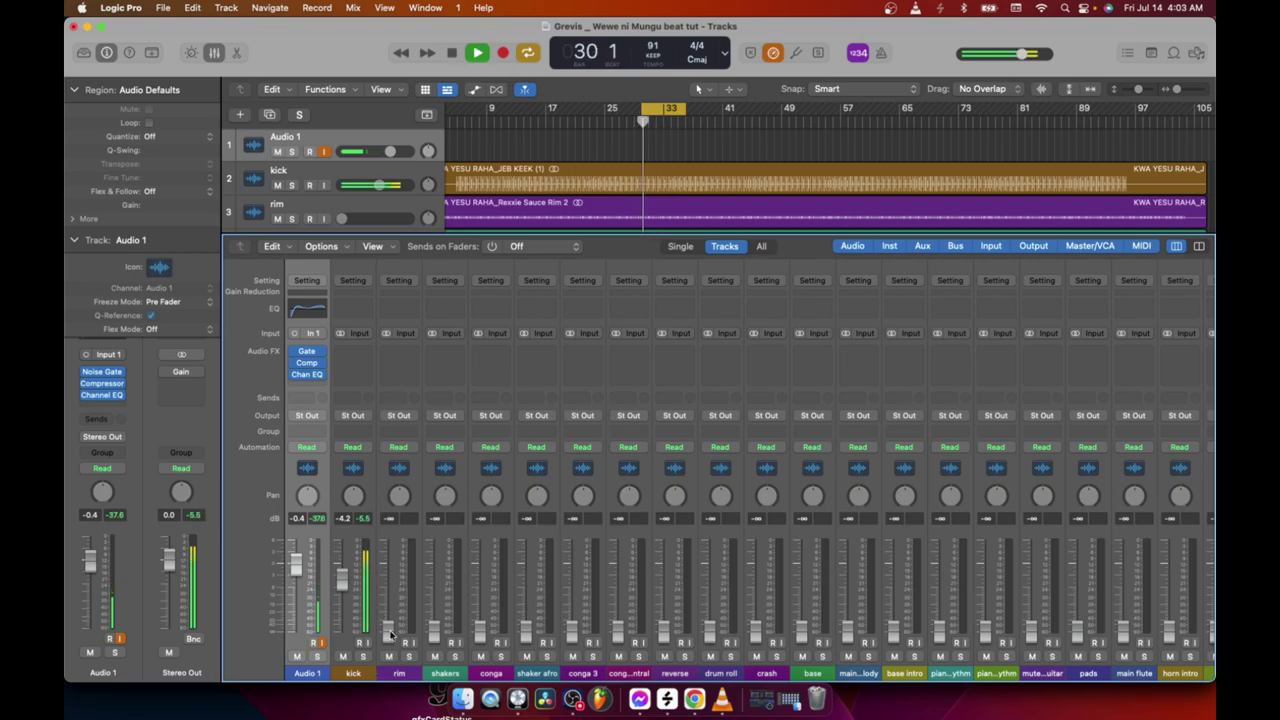
scroll(390, 635, "right", 1)
left_click_drag(390, 635, 378, 583)
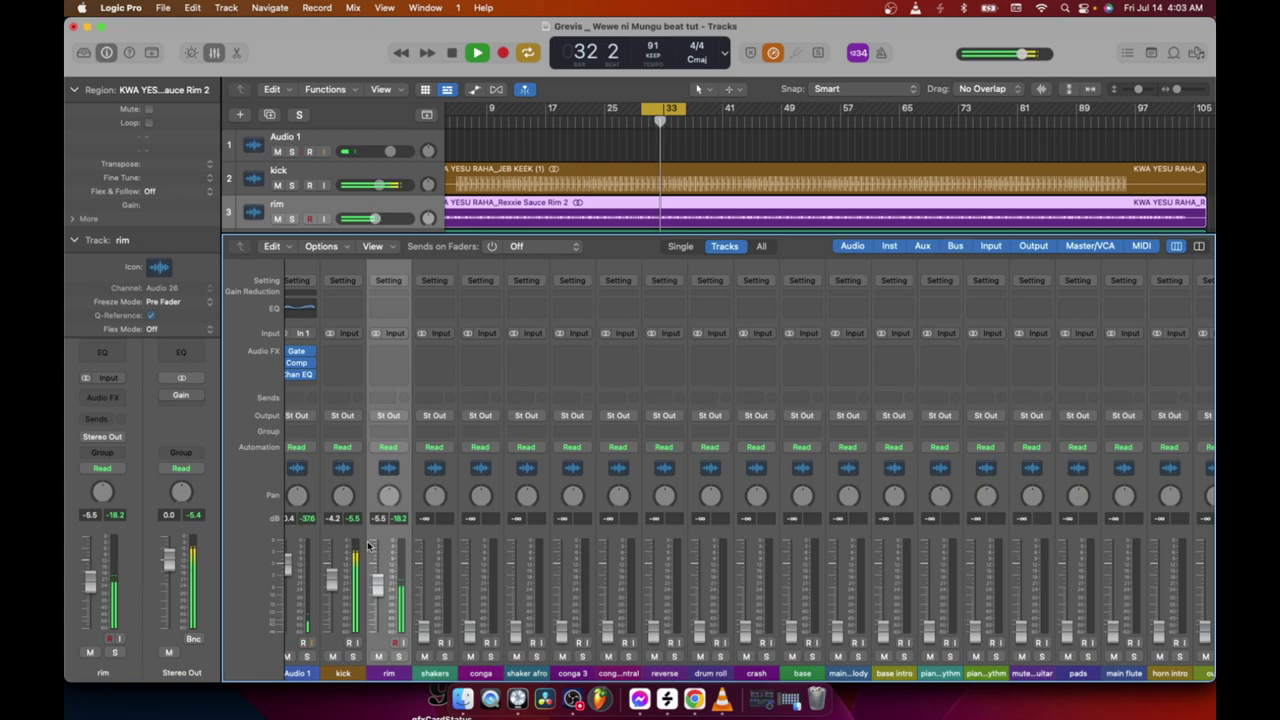
Nudge the rim fader to -4.7 dB and stop playback
left_click_drag(378, 585, 380, 582)
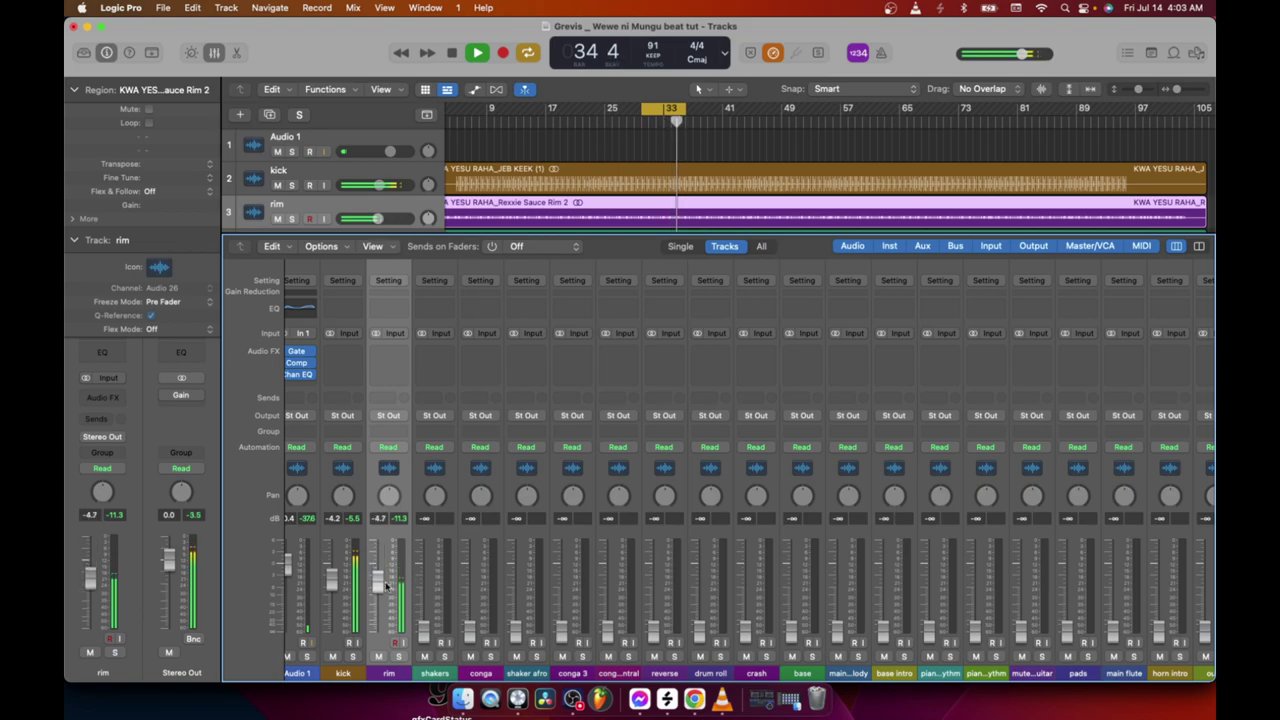
key("space")
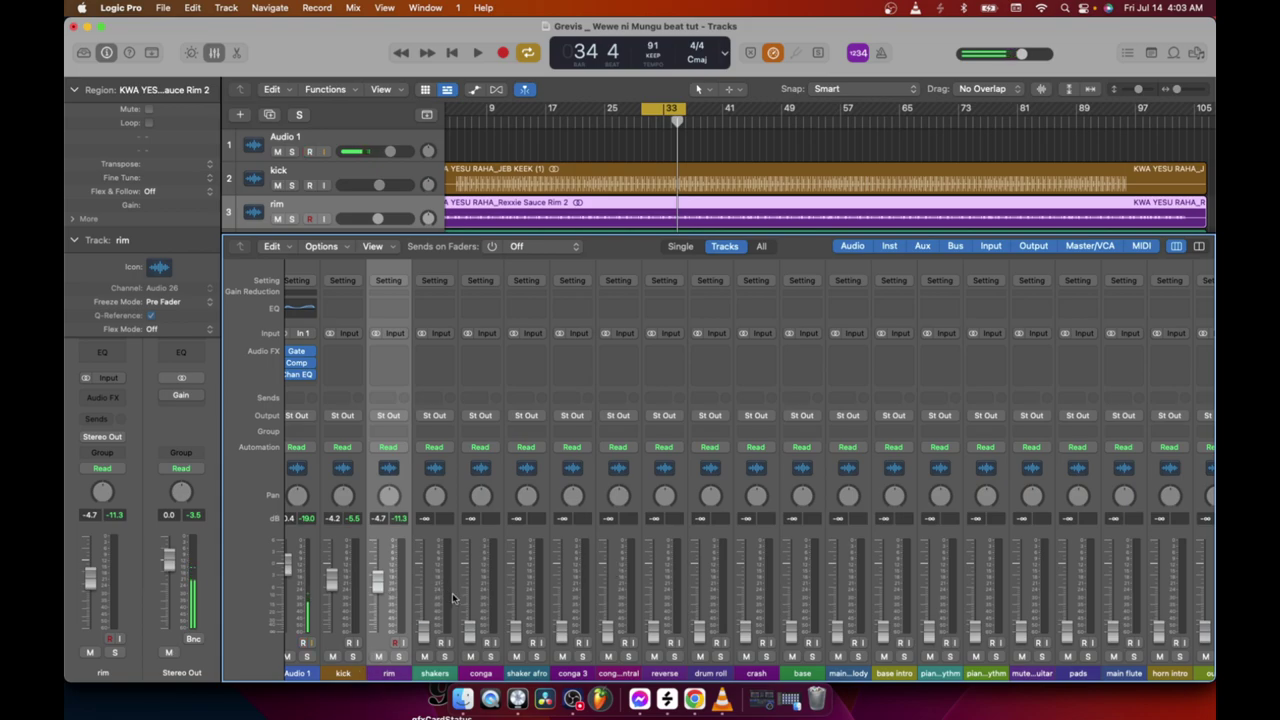
scroll(441, 600, "left", 2)
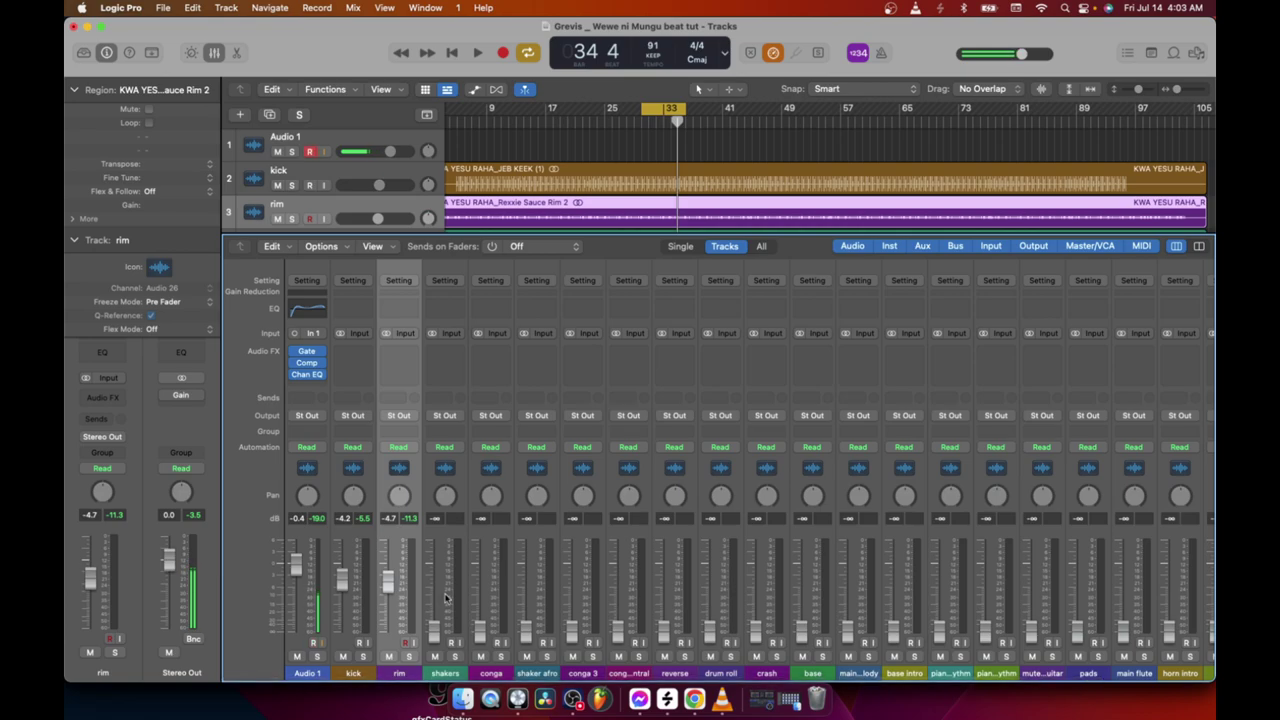
scroll(448, 615, "right", 2)
With the loop playing, bring the shakers fader up from silence to about -5.8 dB
key("space")
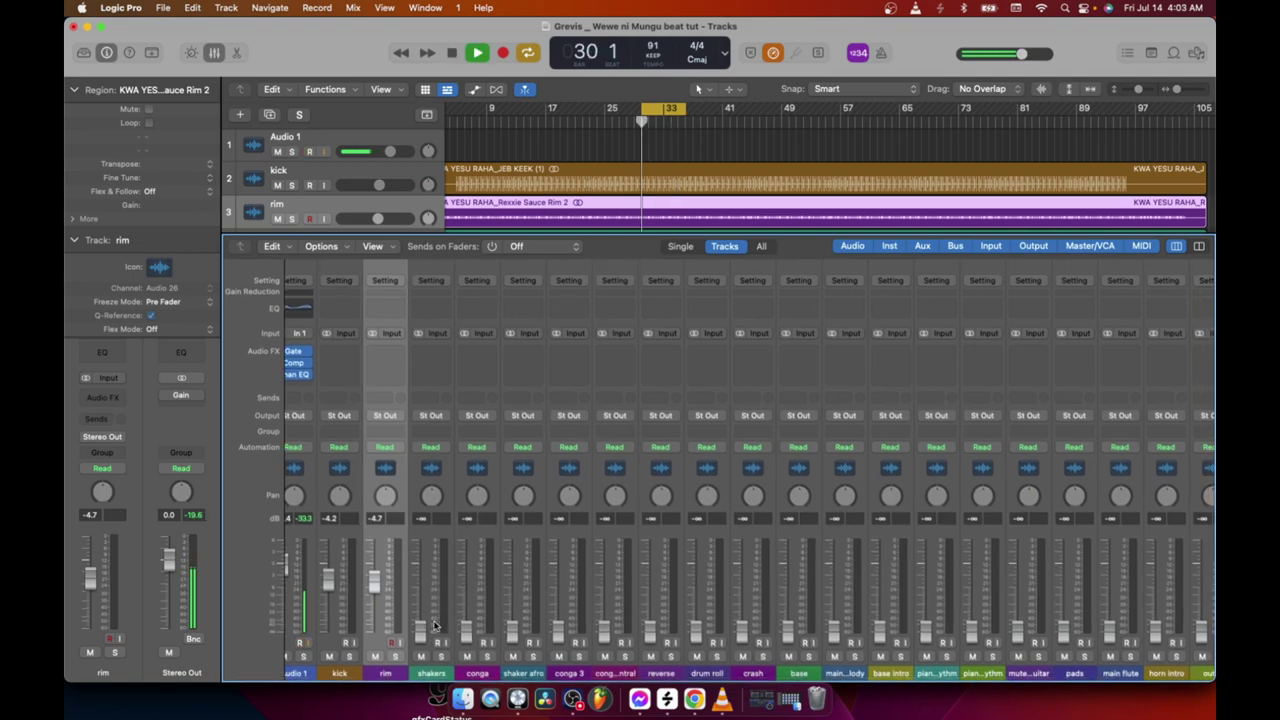
mouse_move(420, 595)
left_mouse_down()
mouse_move(418, 533)
mouse_move(420, 580)
left_mouse_up()
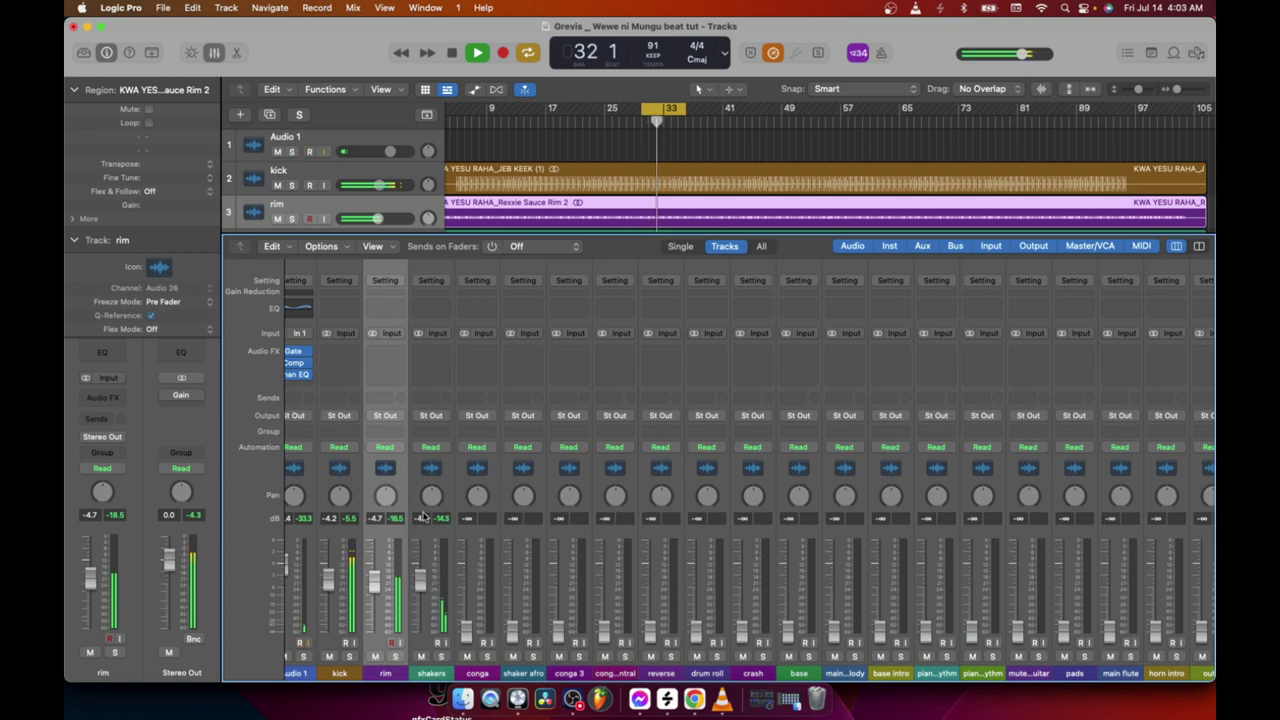
left_click(425, 270)
left_click_drag(424, 580, 423, 590)
Play the loop and raise the conga fader from silence to about -5.9 dB, then stop
key("space")
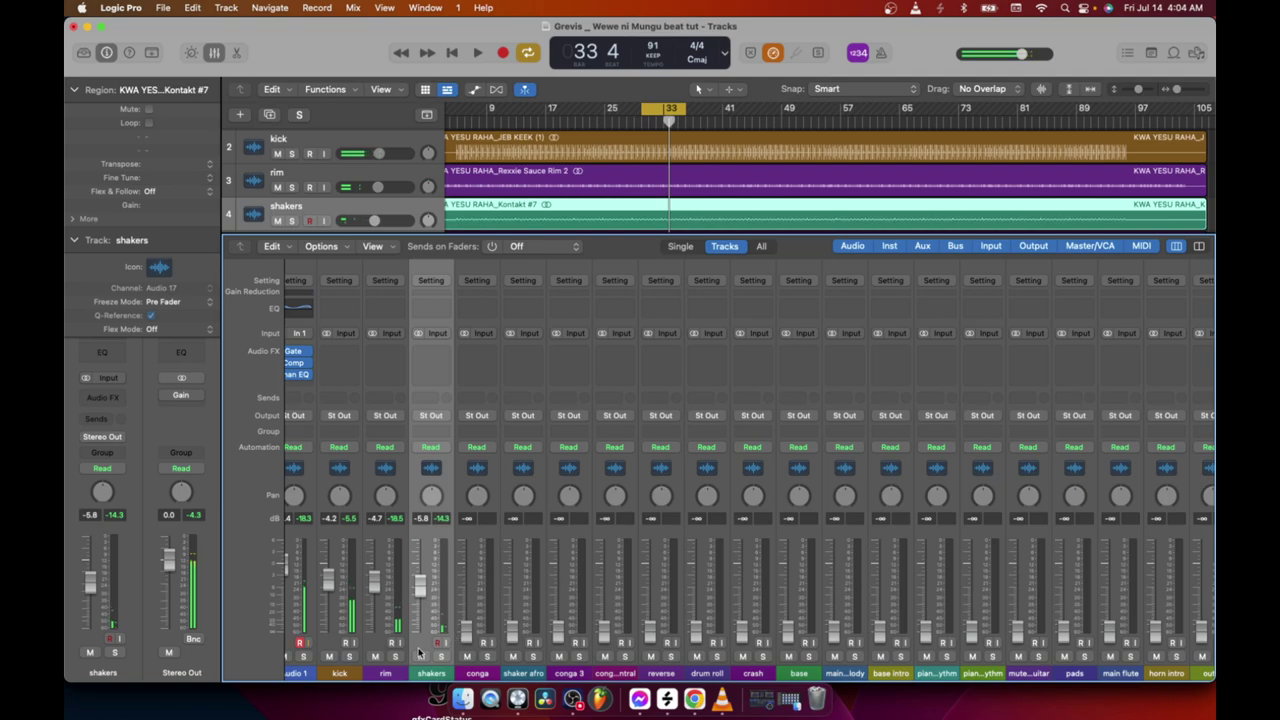
scroll(438, 636, "right", 3)
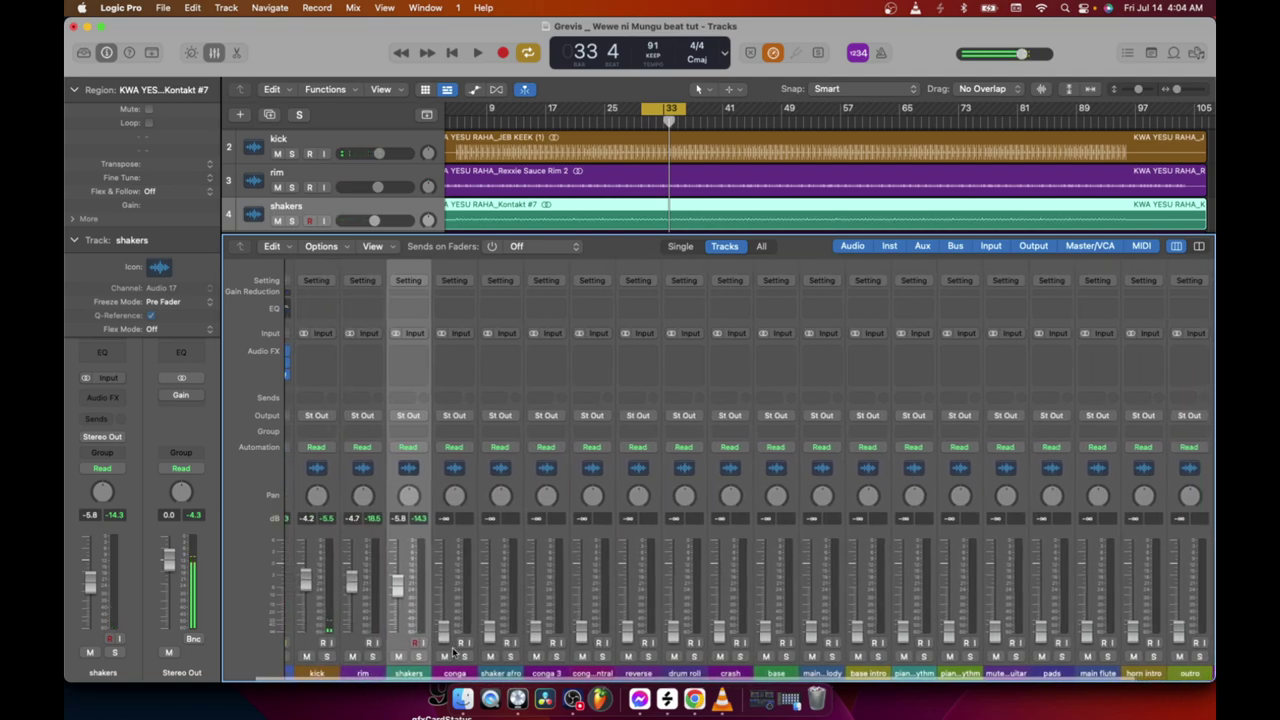
key("space")
left_click_drag(450, 630, 440, 588)
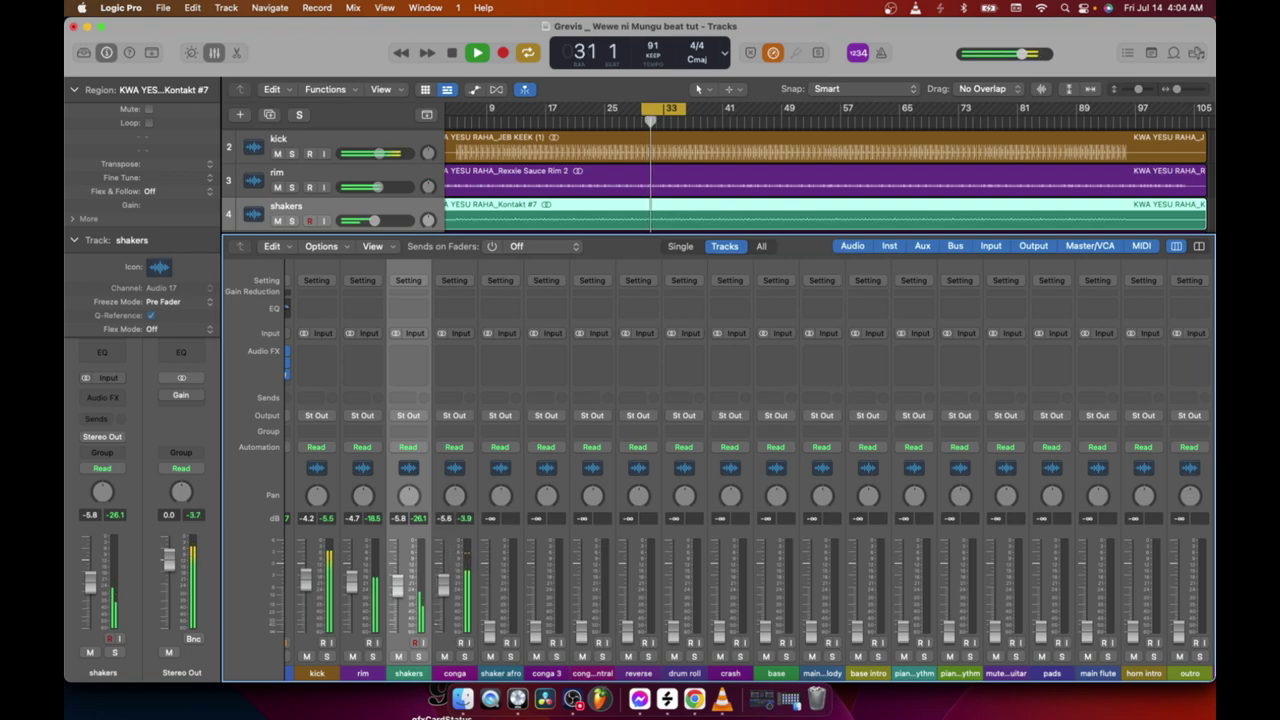
scroll(435, 628, "right", 1)
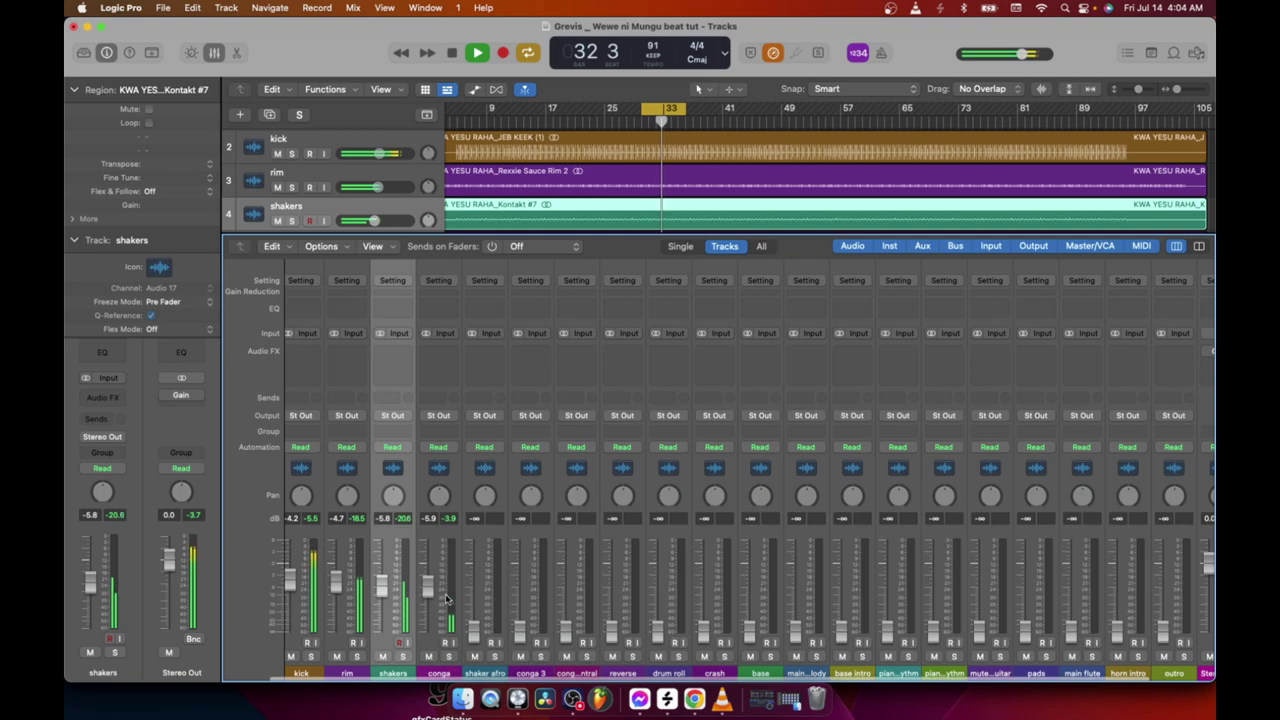
key("space")
scroll(760, 565, "right", 5)
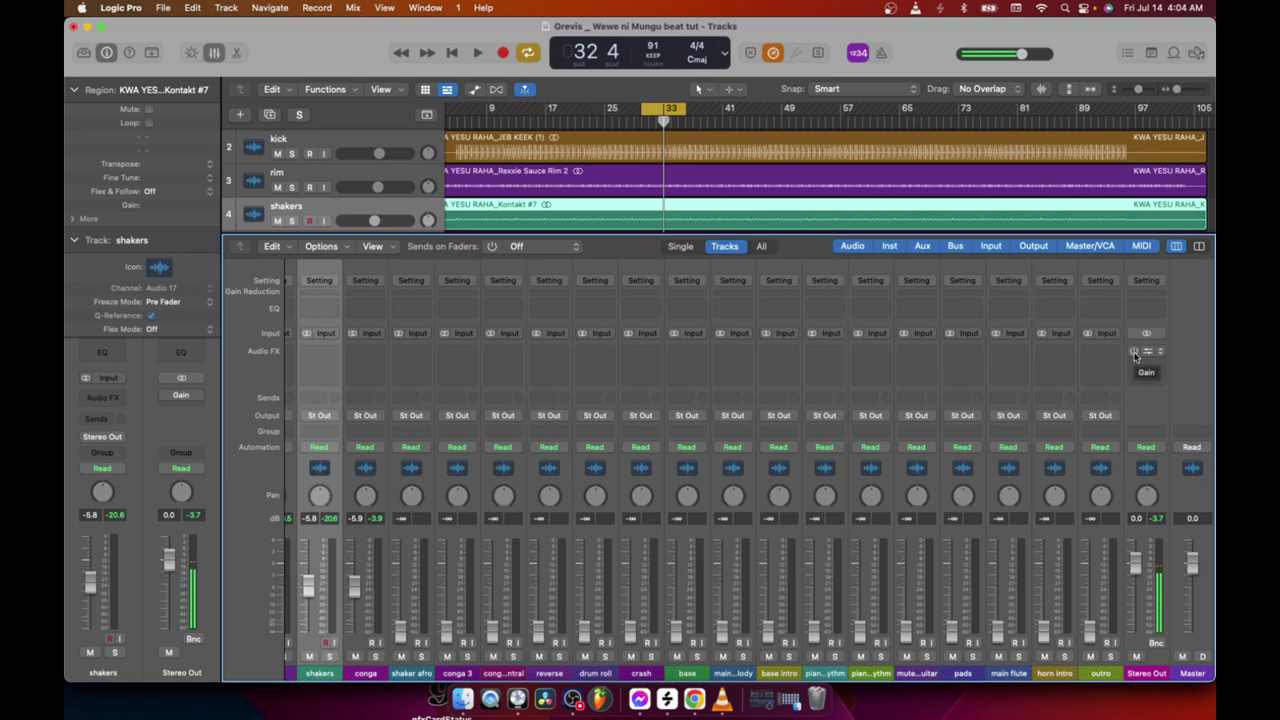
Open the Stereo Out Gain plug-in, switch off its mono setting, close it, and resume playback
left_click(1134, 353)
left_click(1147, 353)
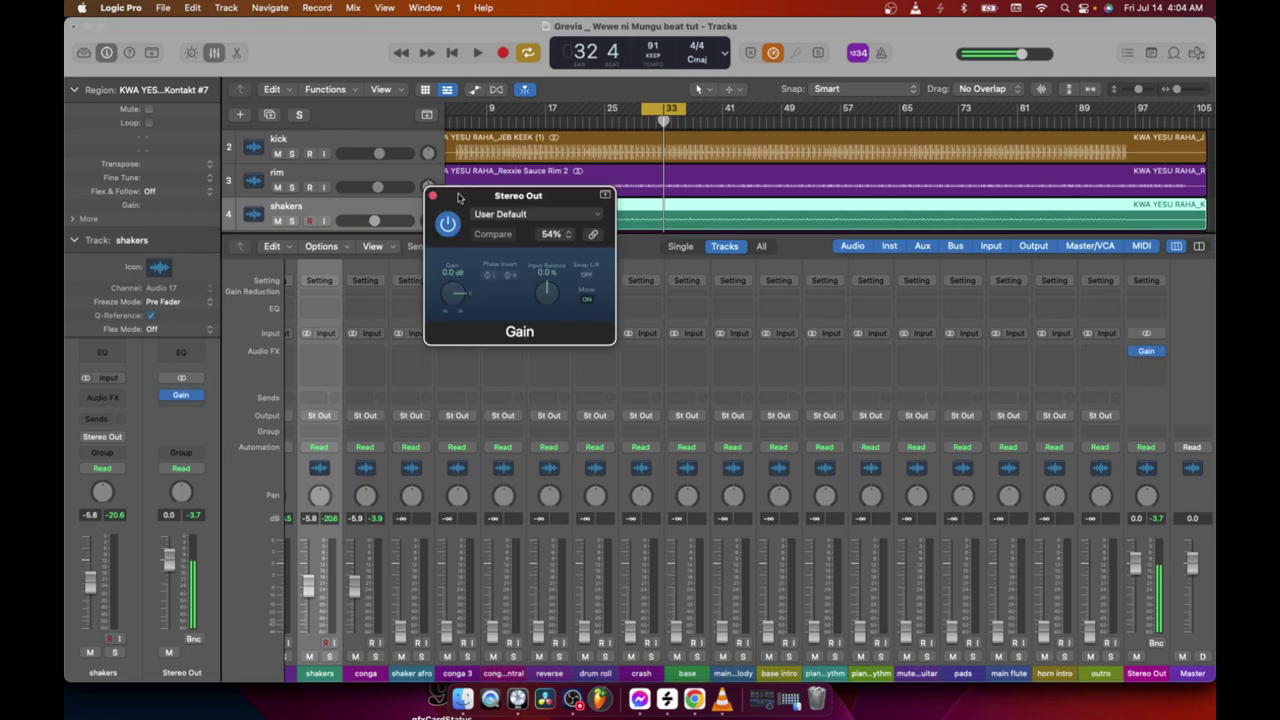
left_click_drag(516, 200, 568, 297)
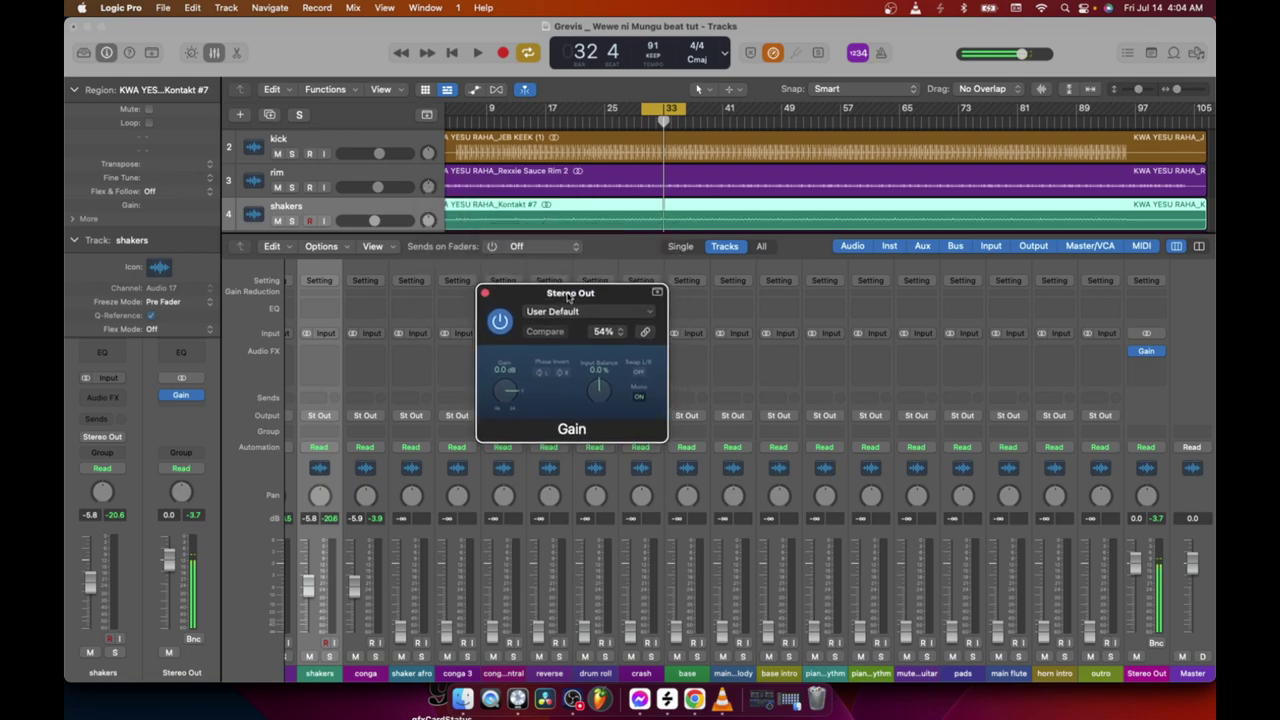
left_click(639, 397)
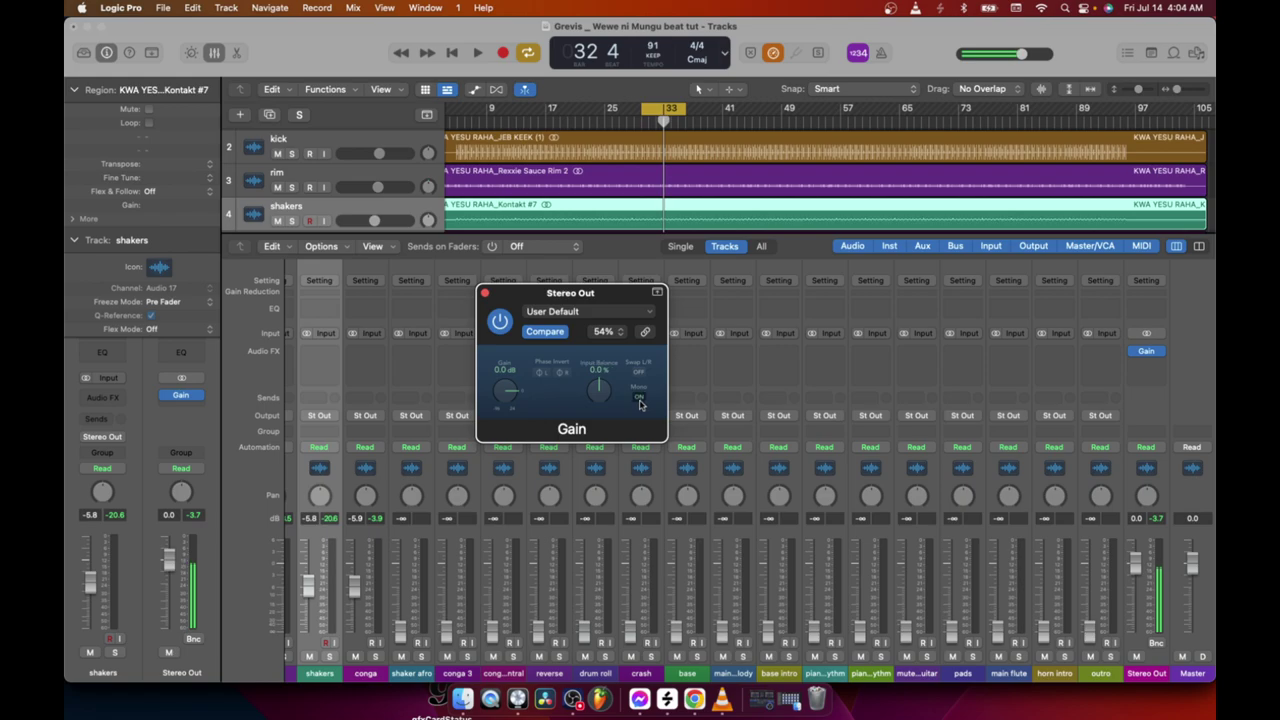
left_click(486, 293)
key("space")
Lower the shakers fader to -9.0 dB
scroll(500, 480, "left", 3)
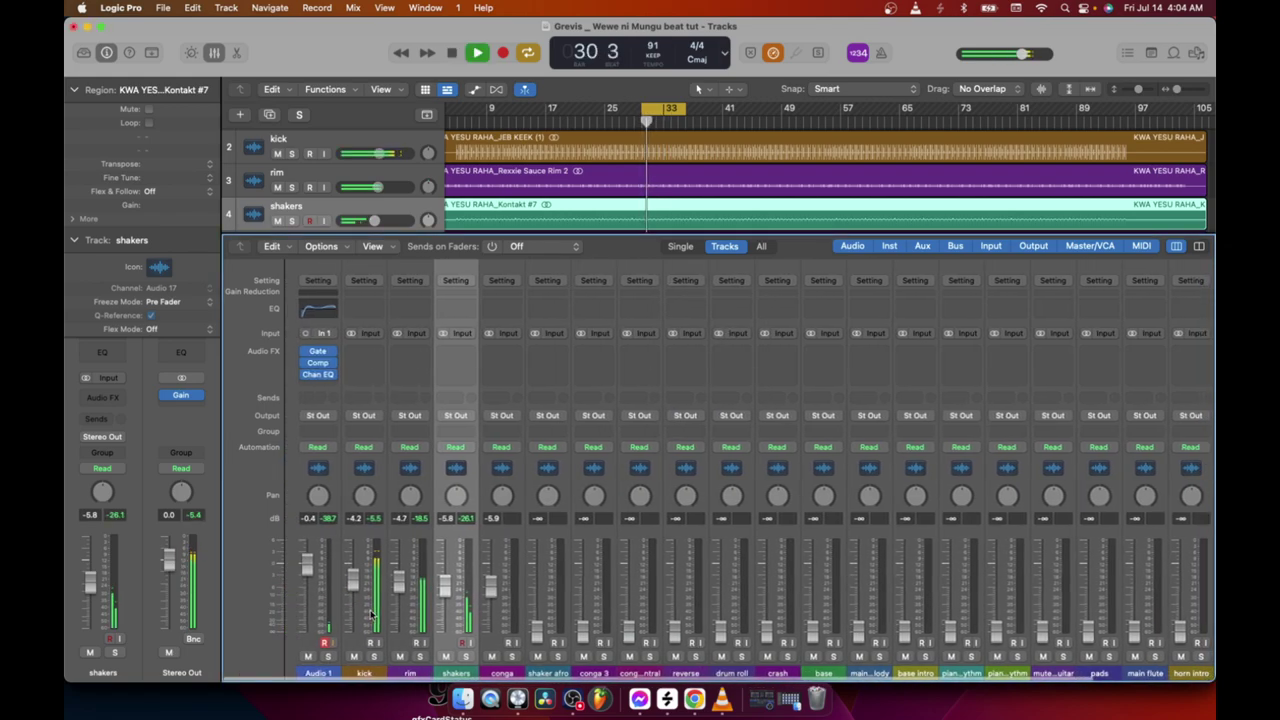
left_click_drag(445, 606, 433, 605)
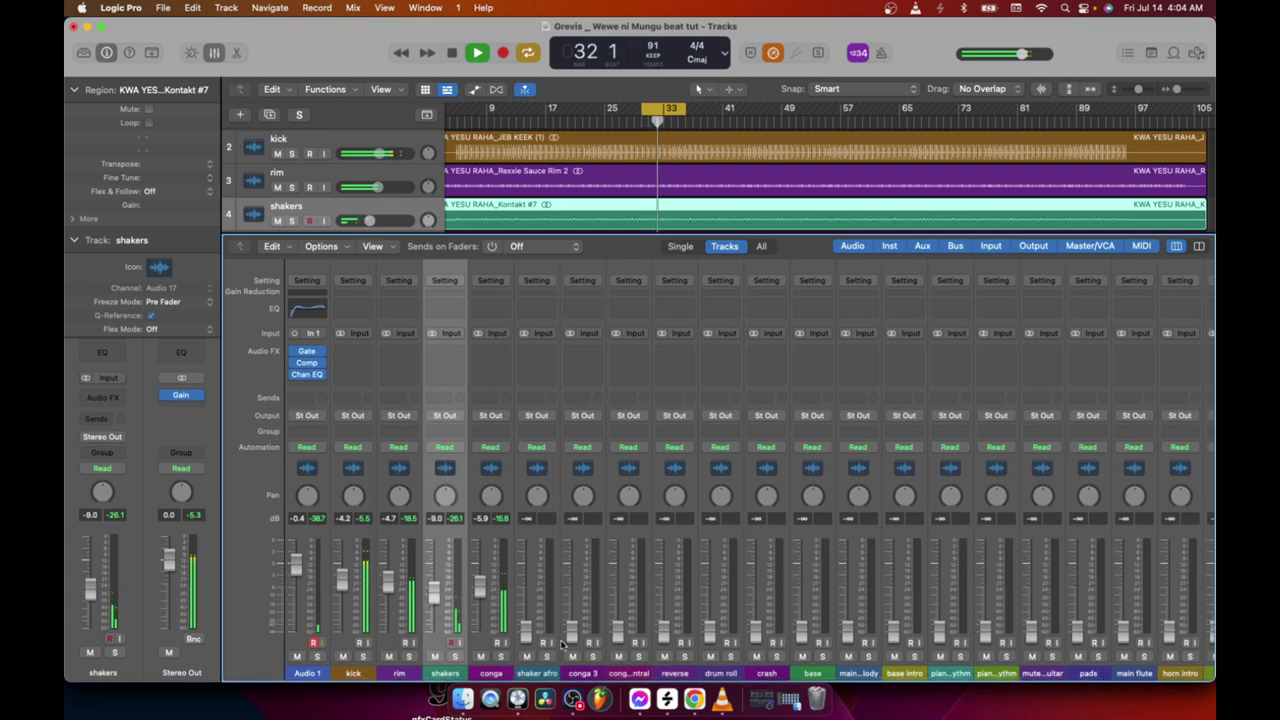
scroll(430, 603, "right", 3)
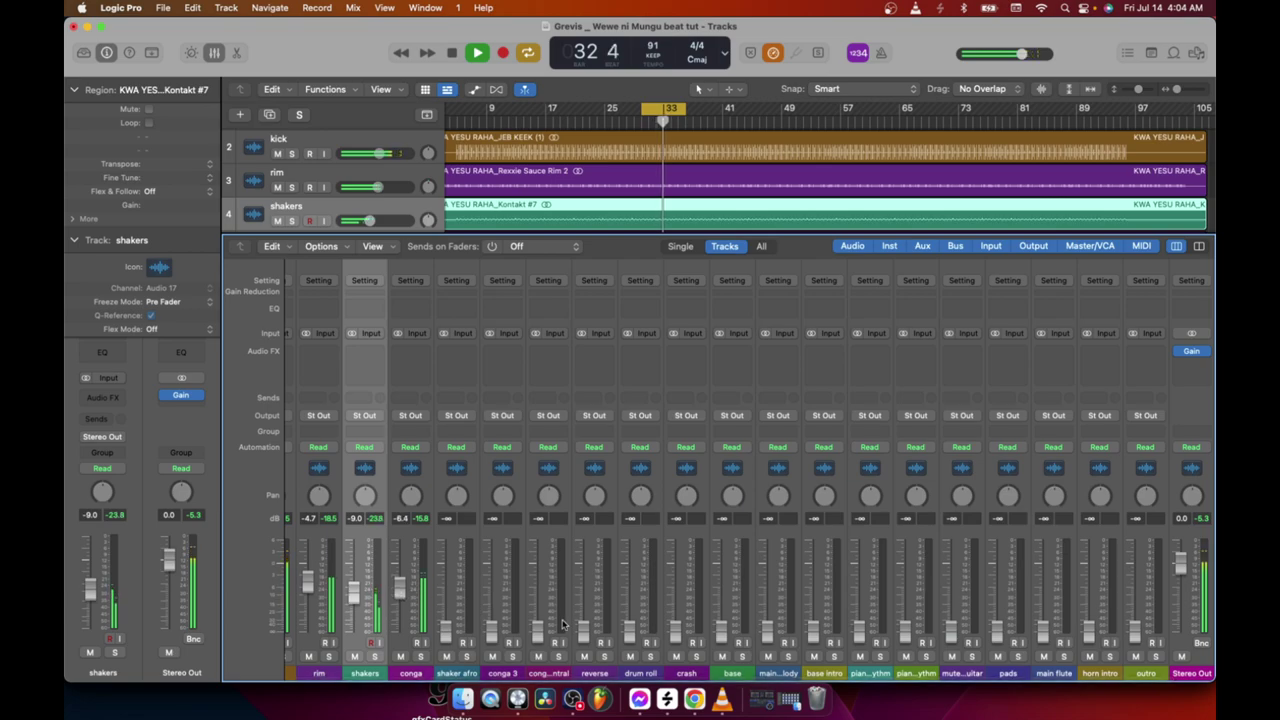
scroll(450, 597, "left", 3)
scroll(535, 596, "right", 2)
key("space")
Bring shaker afro up from silence to about -8.6 dB during playback
left_click_drag(457, 632, 455, 590)
key("space")
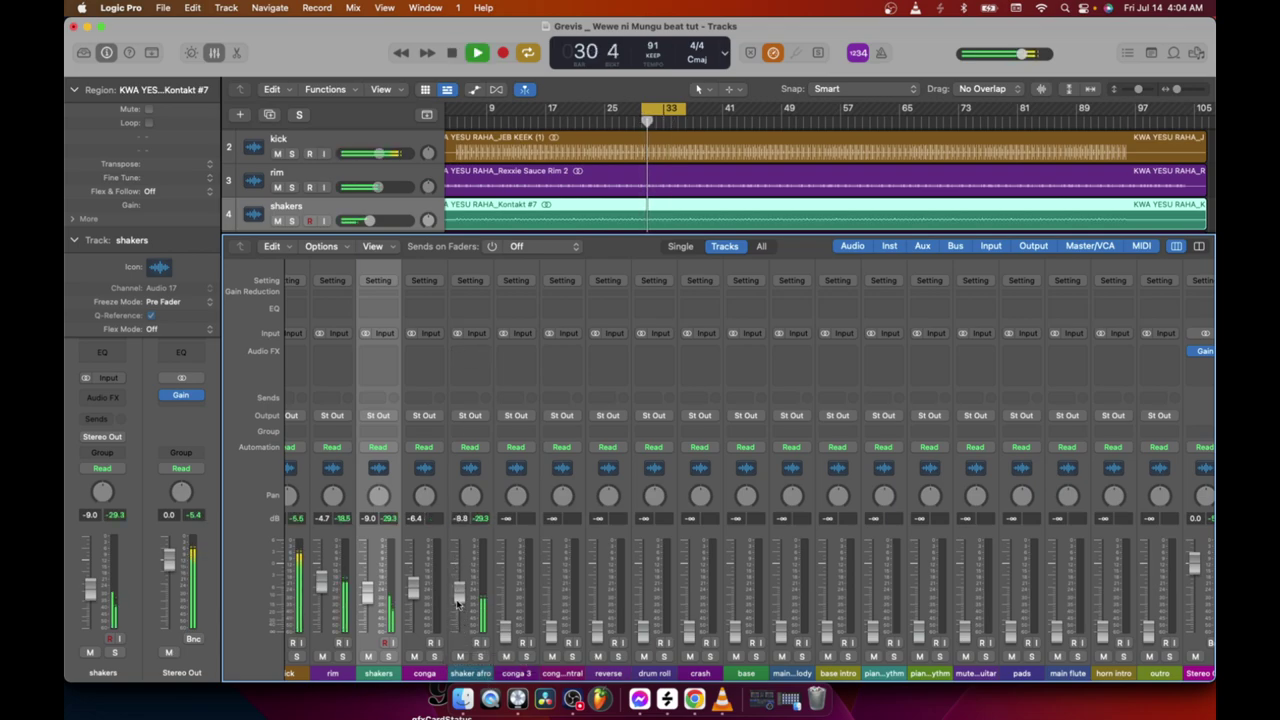
key("Down")
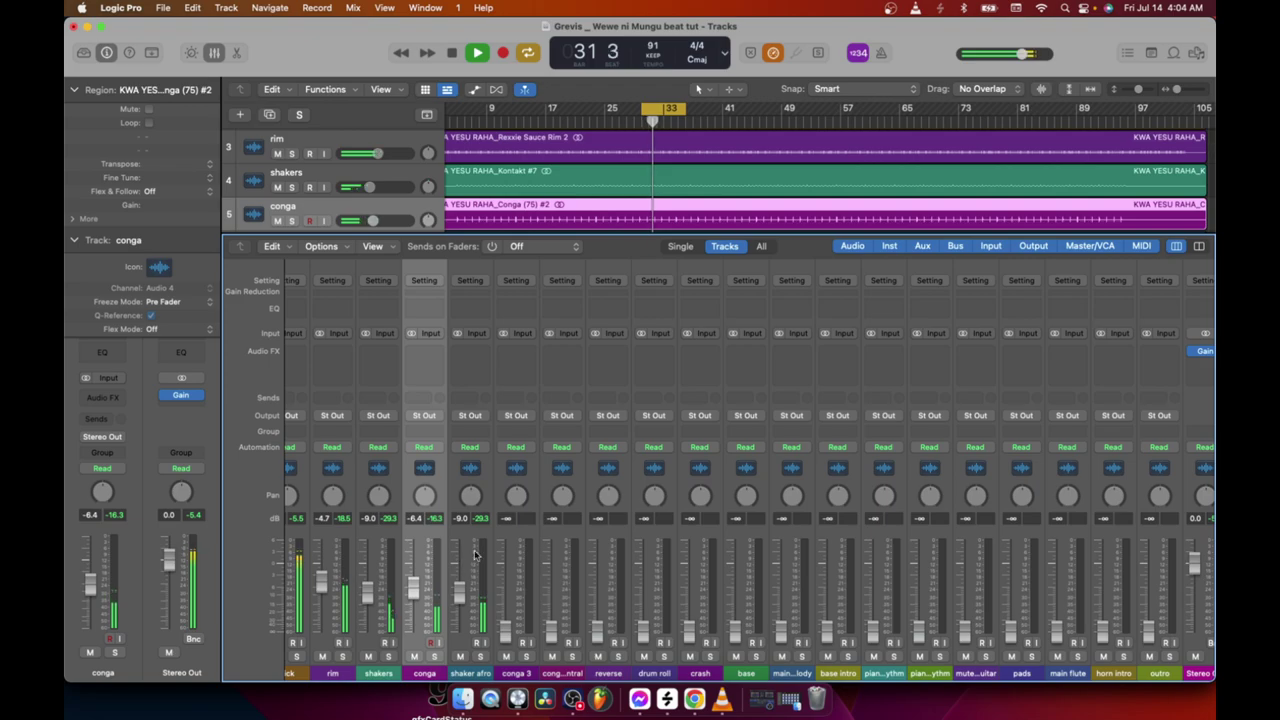
key("Down")
mouse_move(463, 601)
left_mouse_down()
mouse_move(463, 548)
mouse_move(442, 566)
mouse_move(448, 632)
mouse_move(438, 598)
left_mouse_up()
key("space")
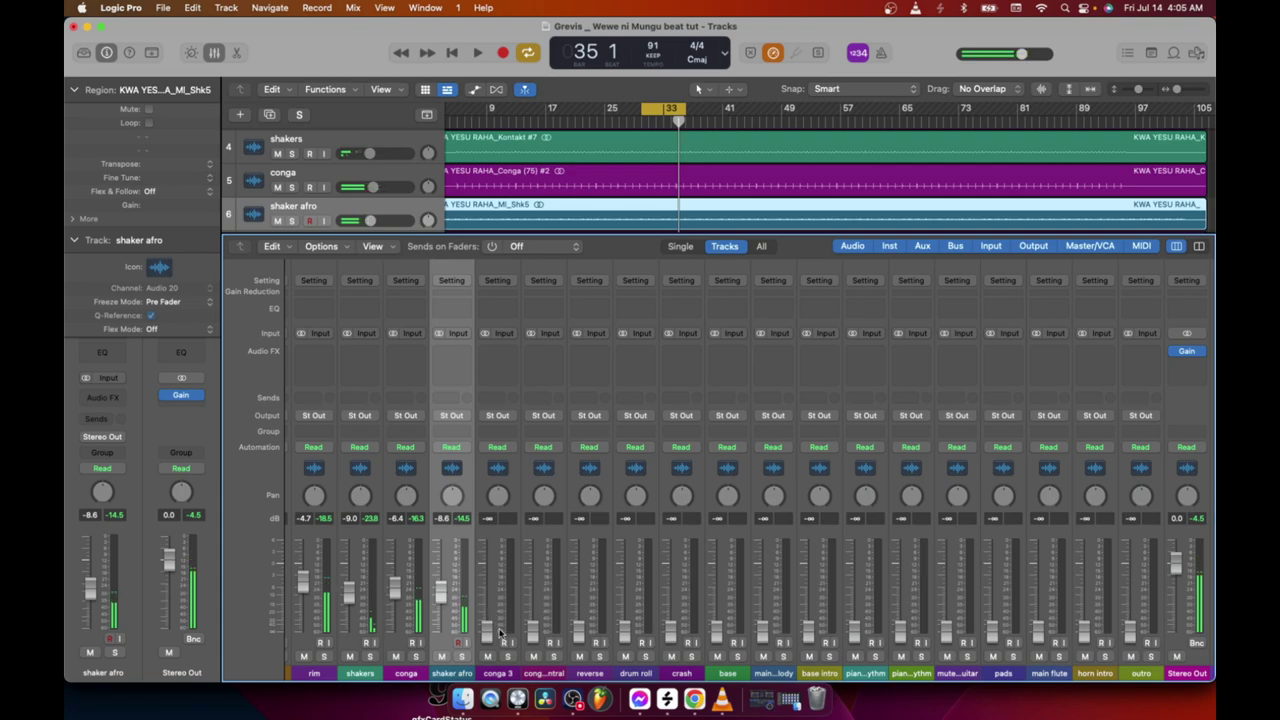
Raise conga 3 to about -6.4 dB while the loop plays
scroll(481, 651, "right", 2)
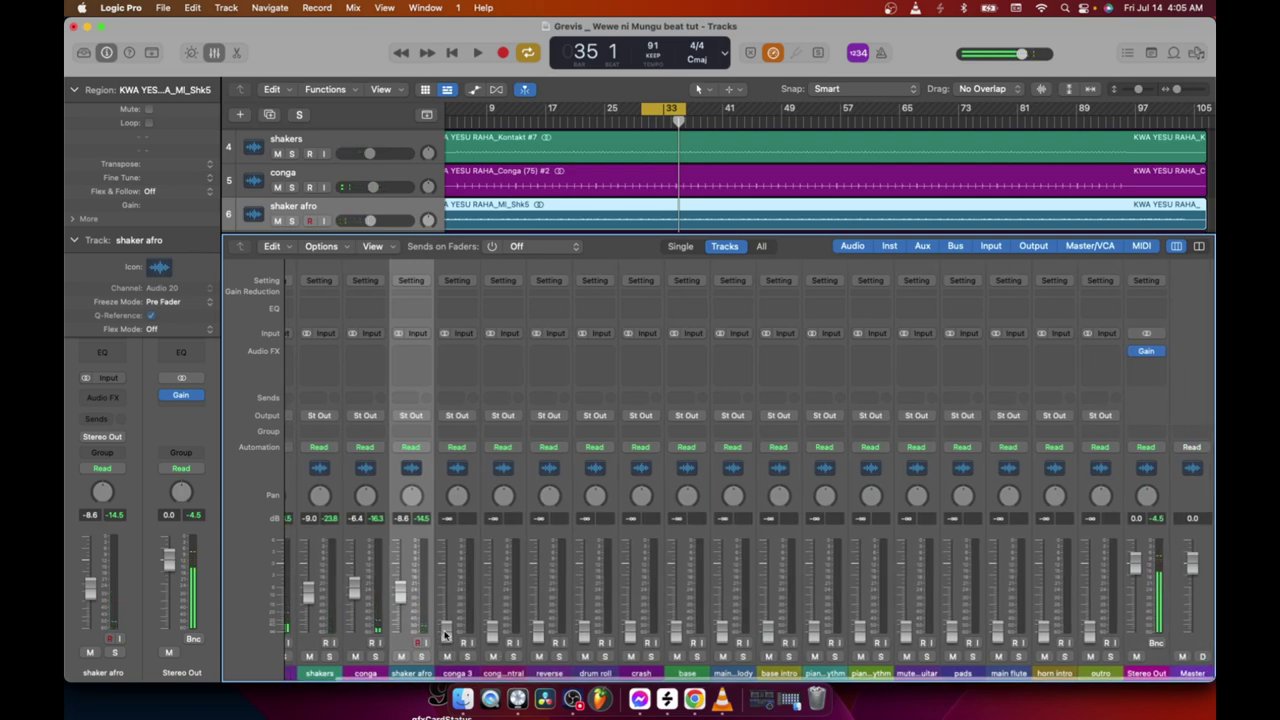
key("space")
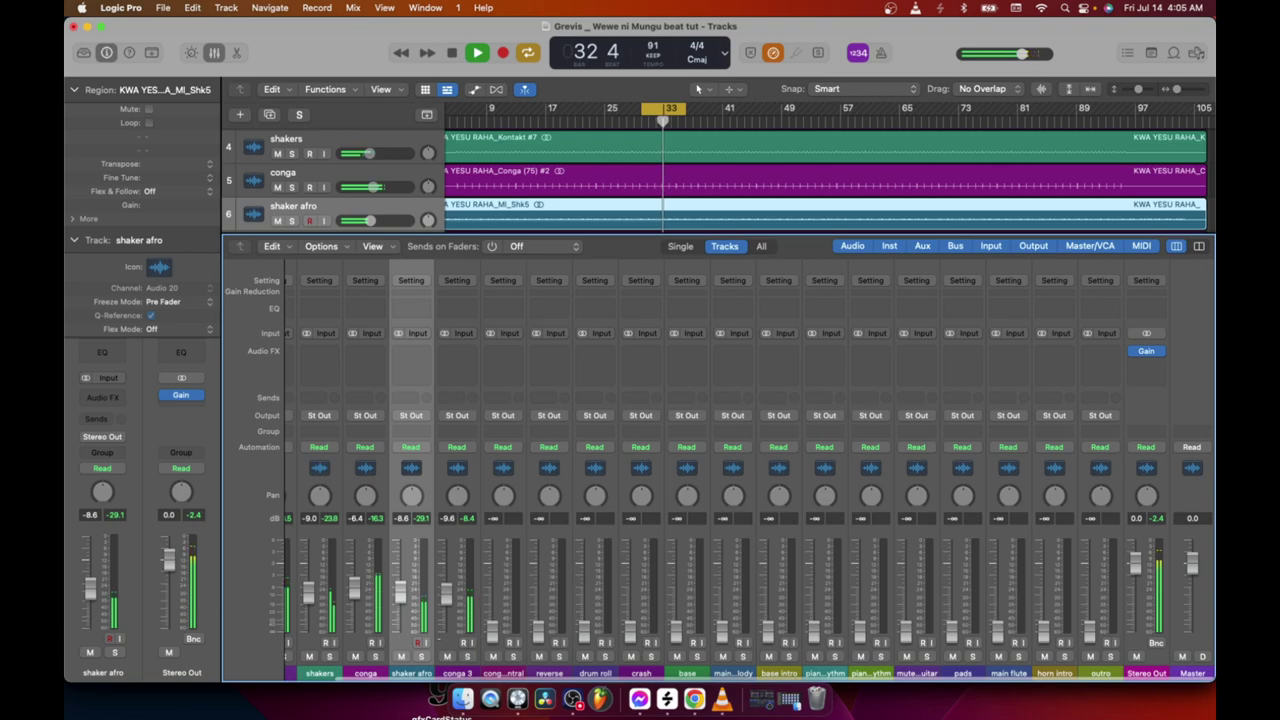
left_click_drag(449, 600, 449, 597)
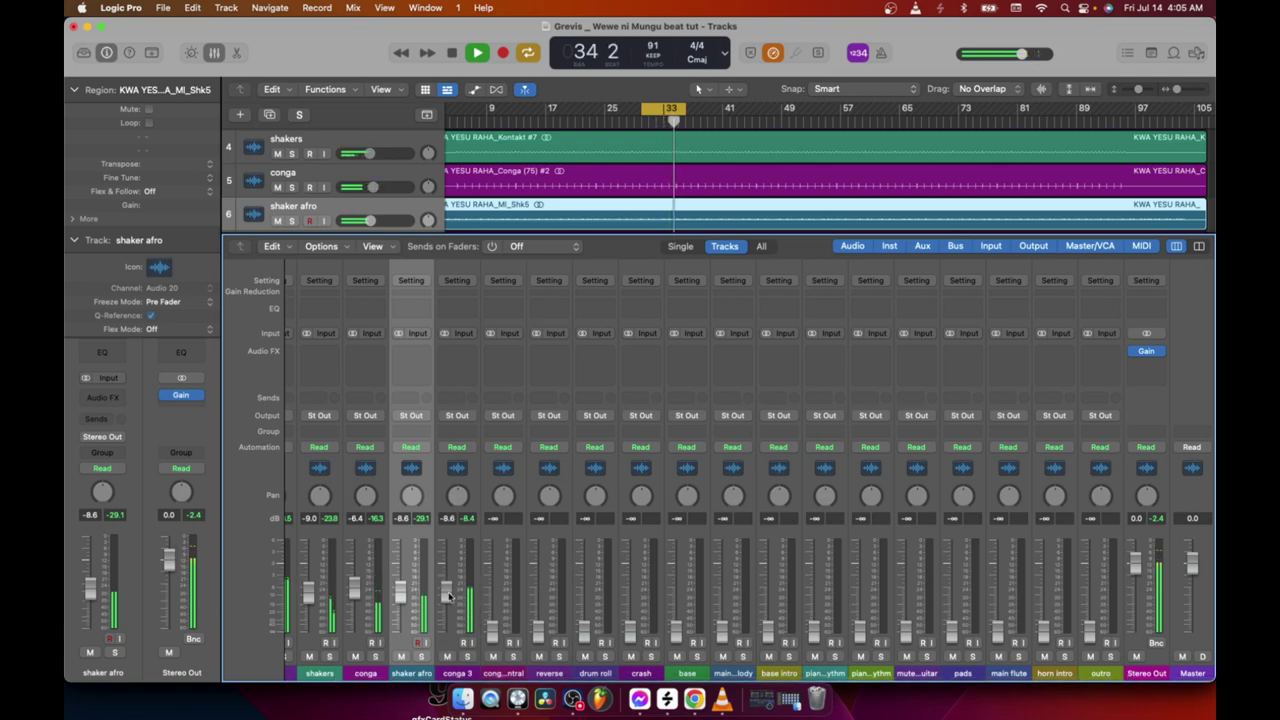
scroll(435, 605, "left", 3)
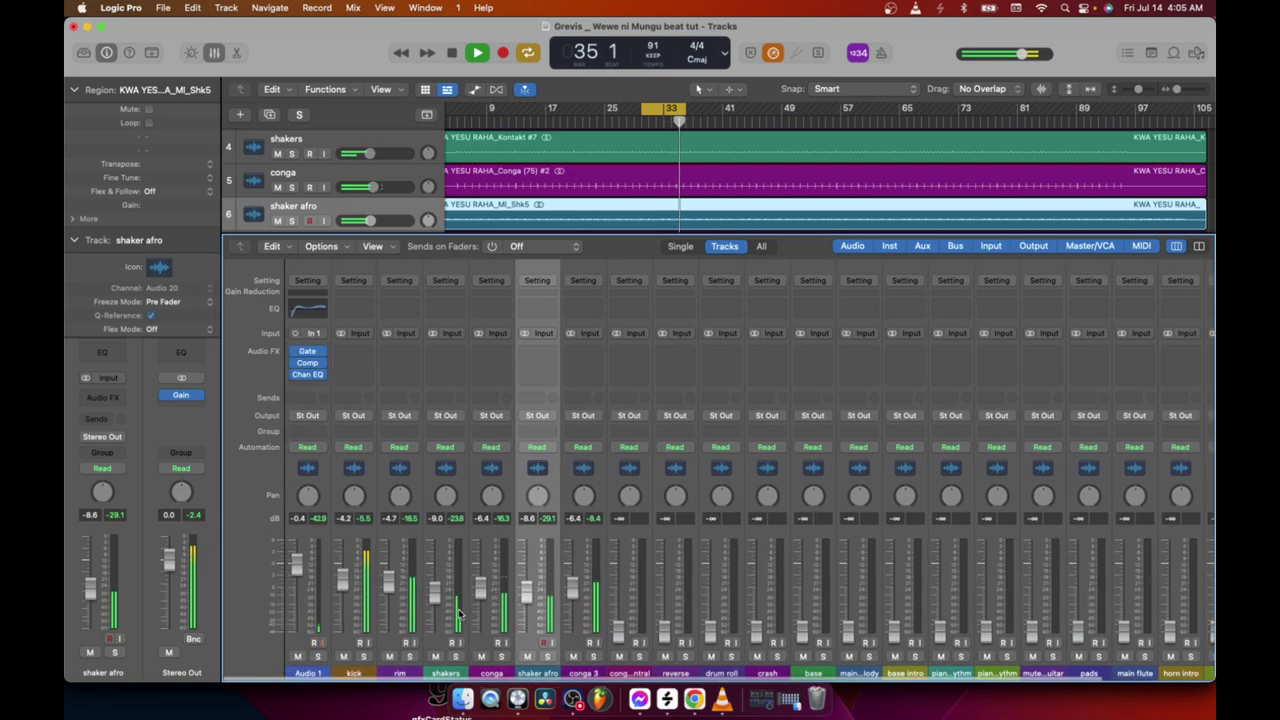
scroll(389, 616, "right", 3)
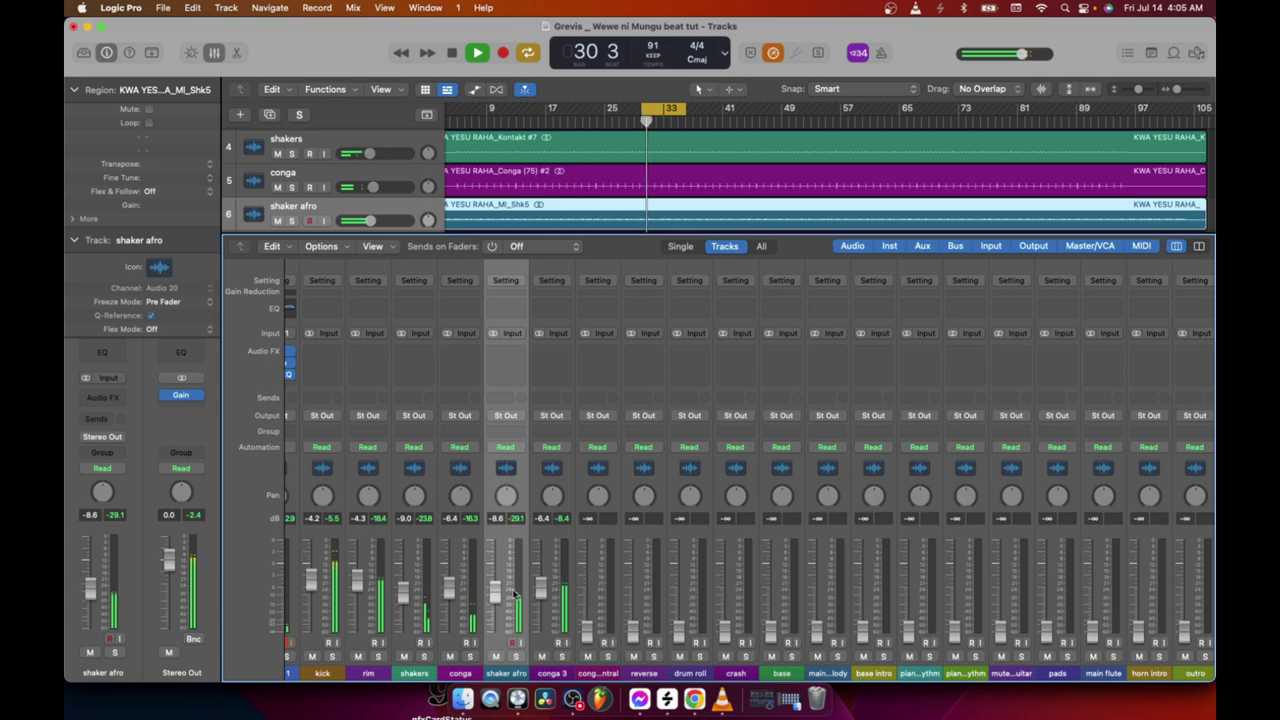
scroll(583, 622, "right", 5)
key("space")
scroll(503, 641, "left", 1)
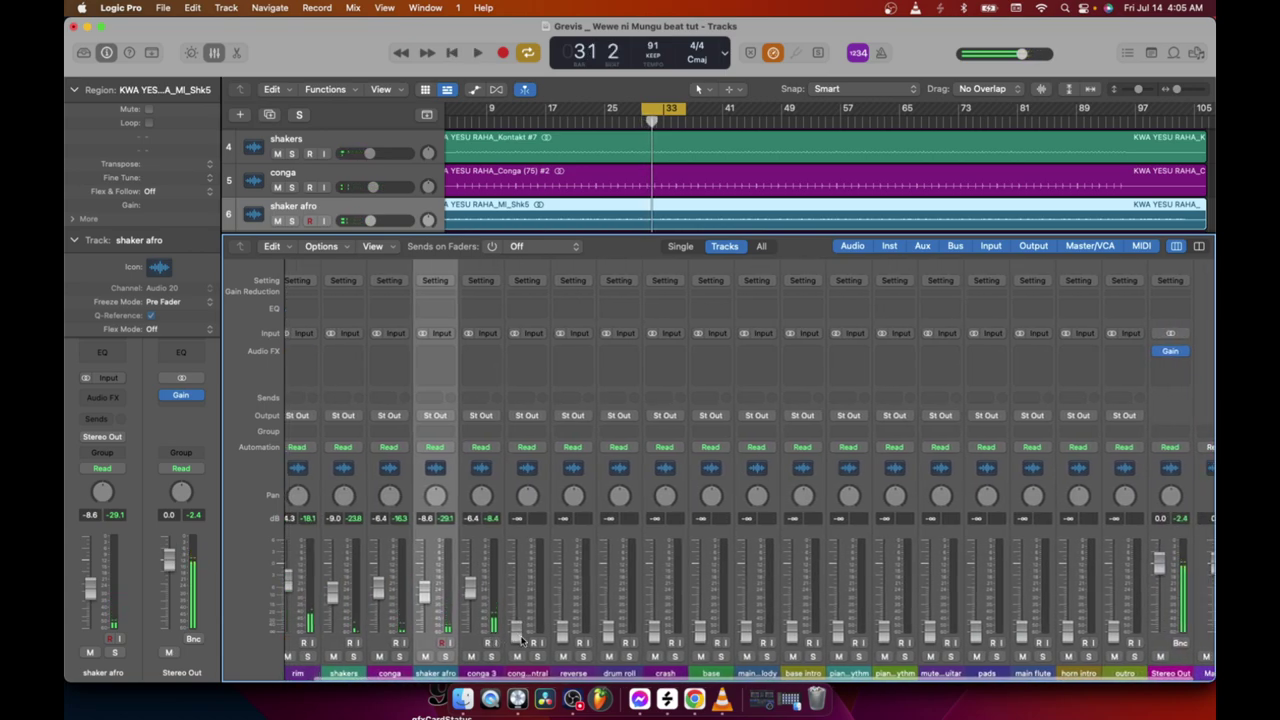
scroll(524, 645, "right", 1)
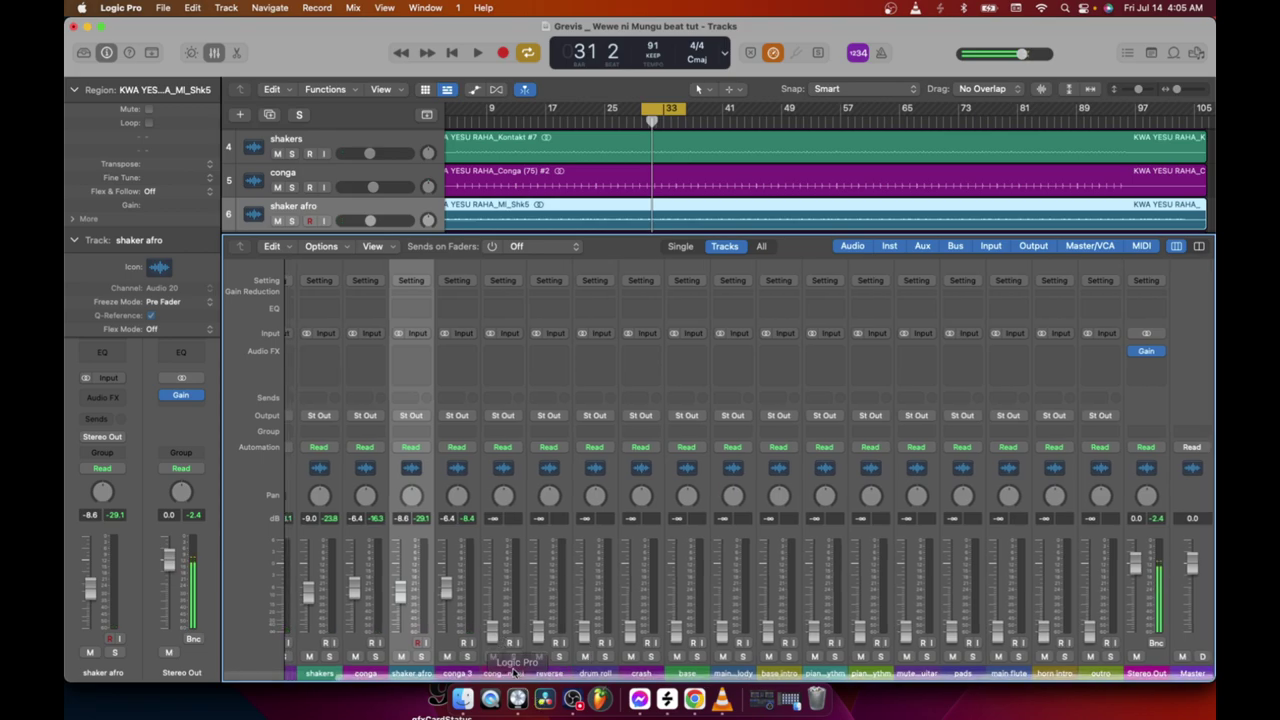
key("space")
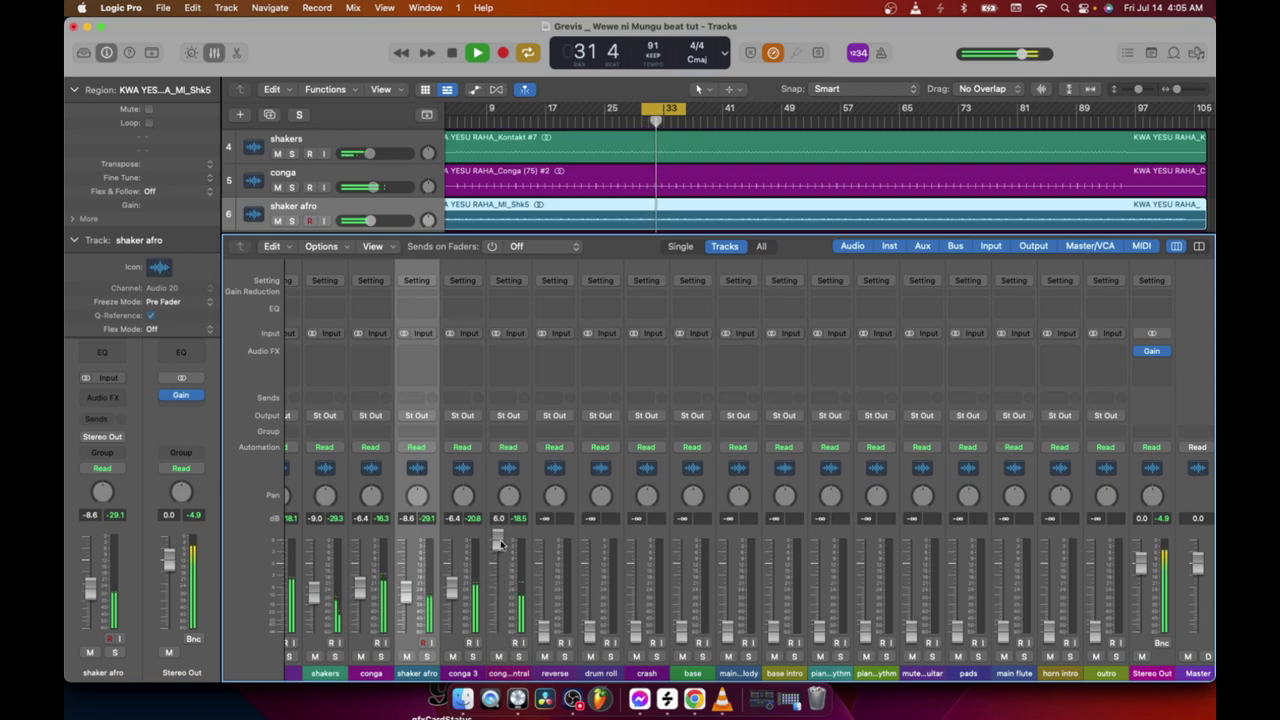
Set conga central to about -7.2 dB, briefly checking it soloed
left_click_drag(500, 543, 498, 590)
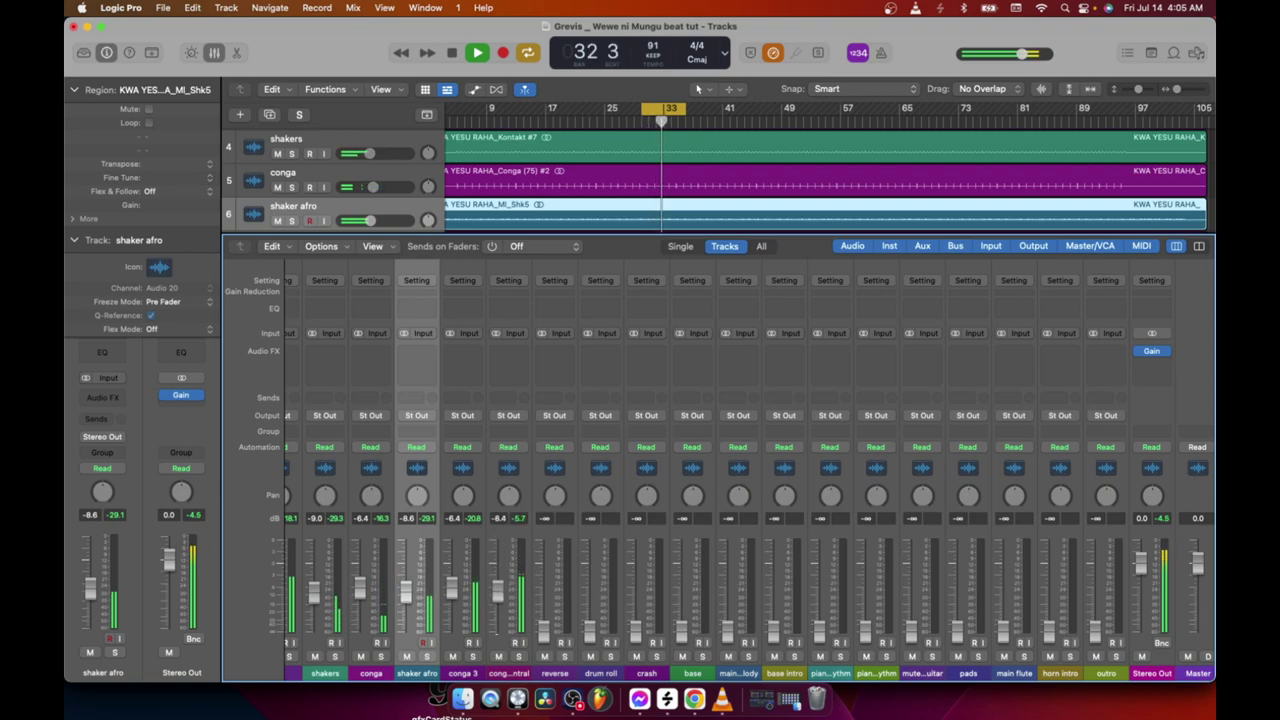
left_click(519, 657)
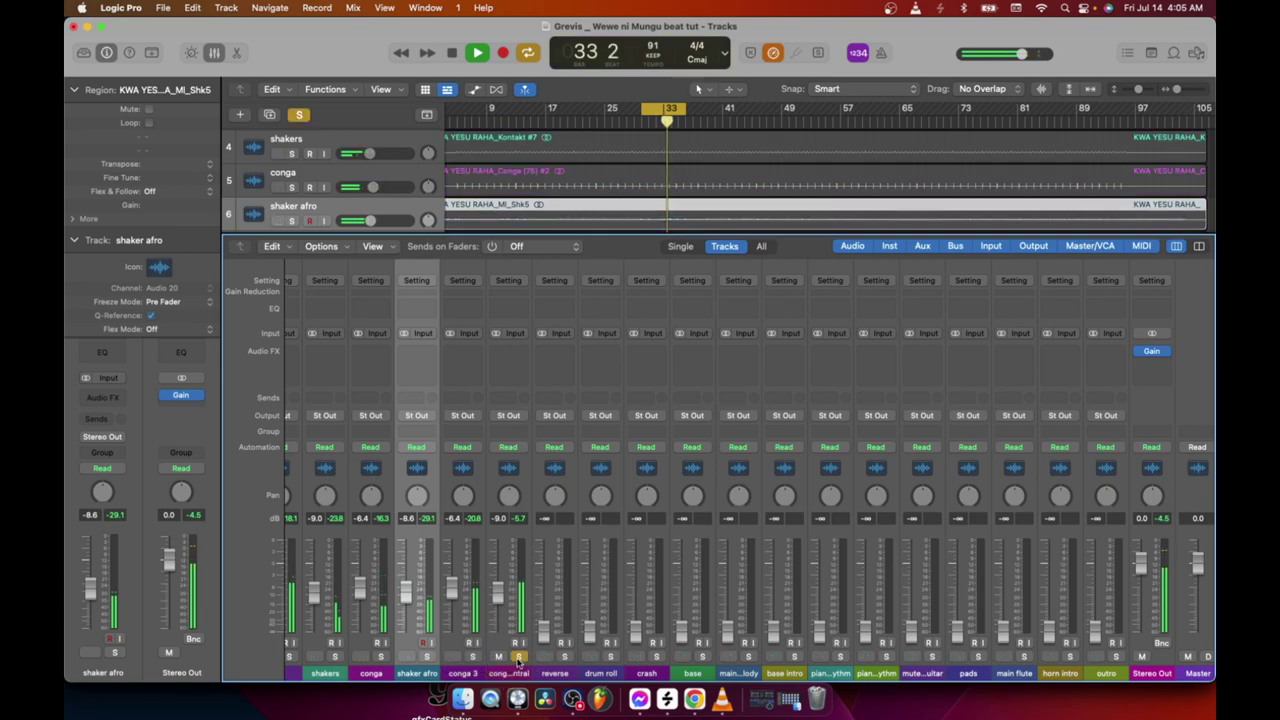
left_click(519, 657)
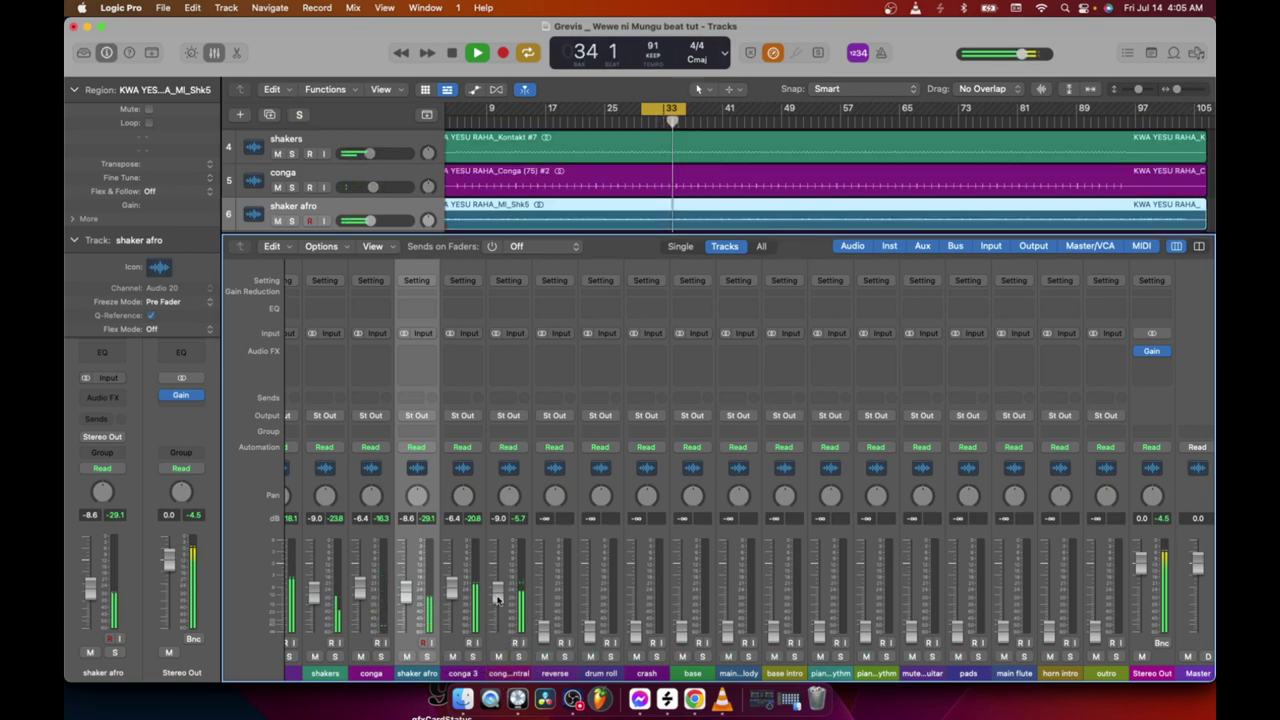
mouse_move(499, 584)
left_mouse_down()
mouse_move(499, 596)
mouse_move(492, 588)
left_mouse_up()
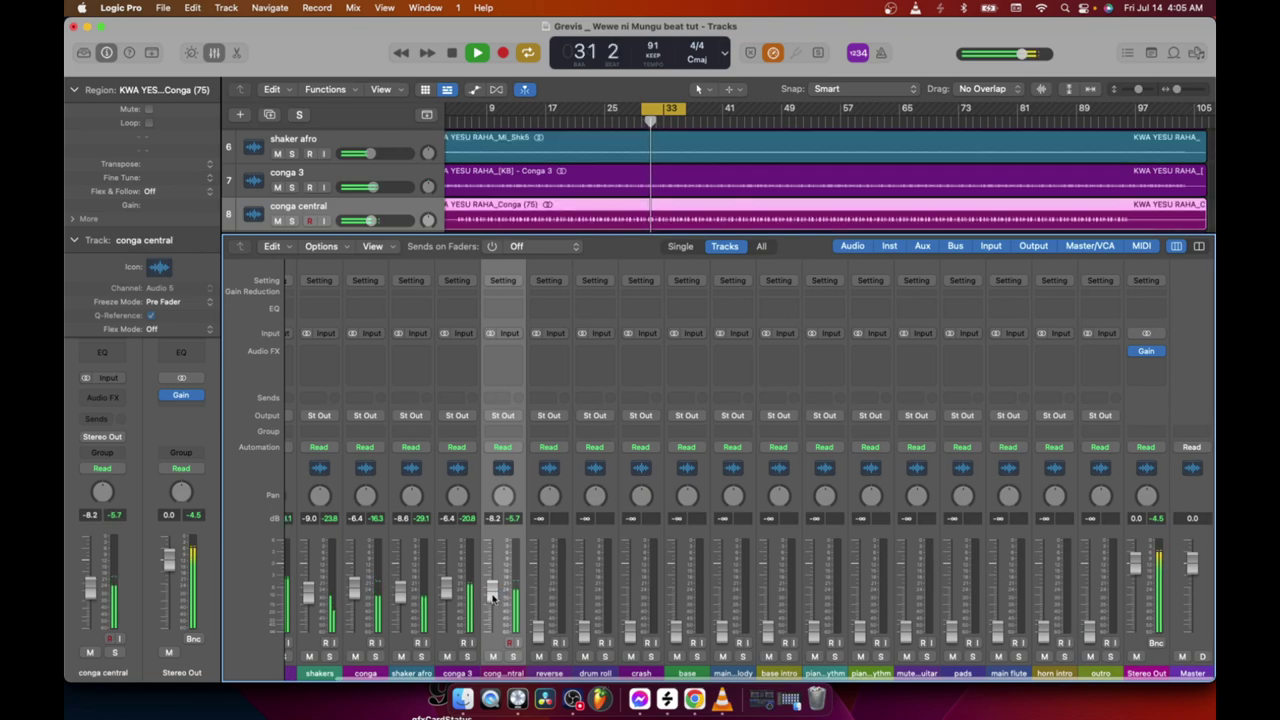
key("space")
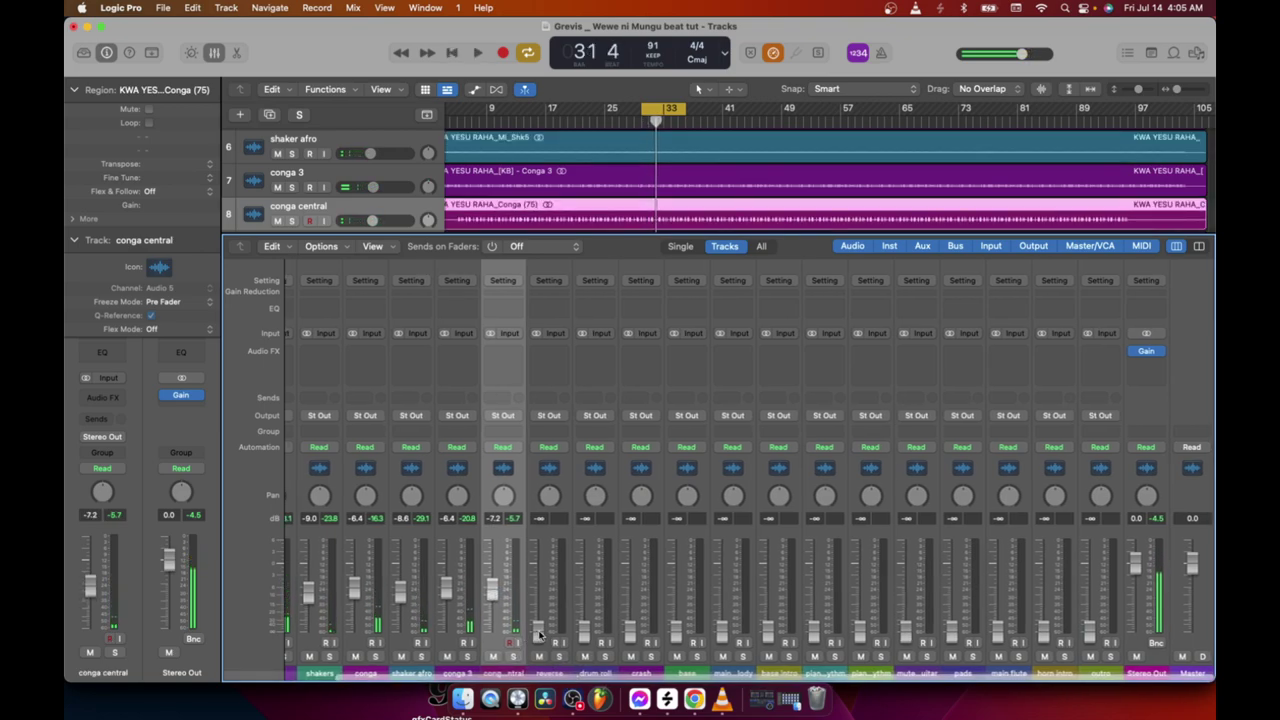
Raise the reverse fader to about -10.6 dB and hide the Mixer
left_click_drag(538, 612, 538, 593)
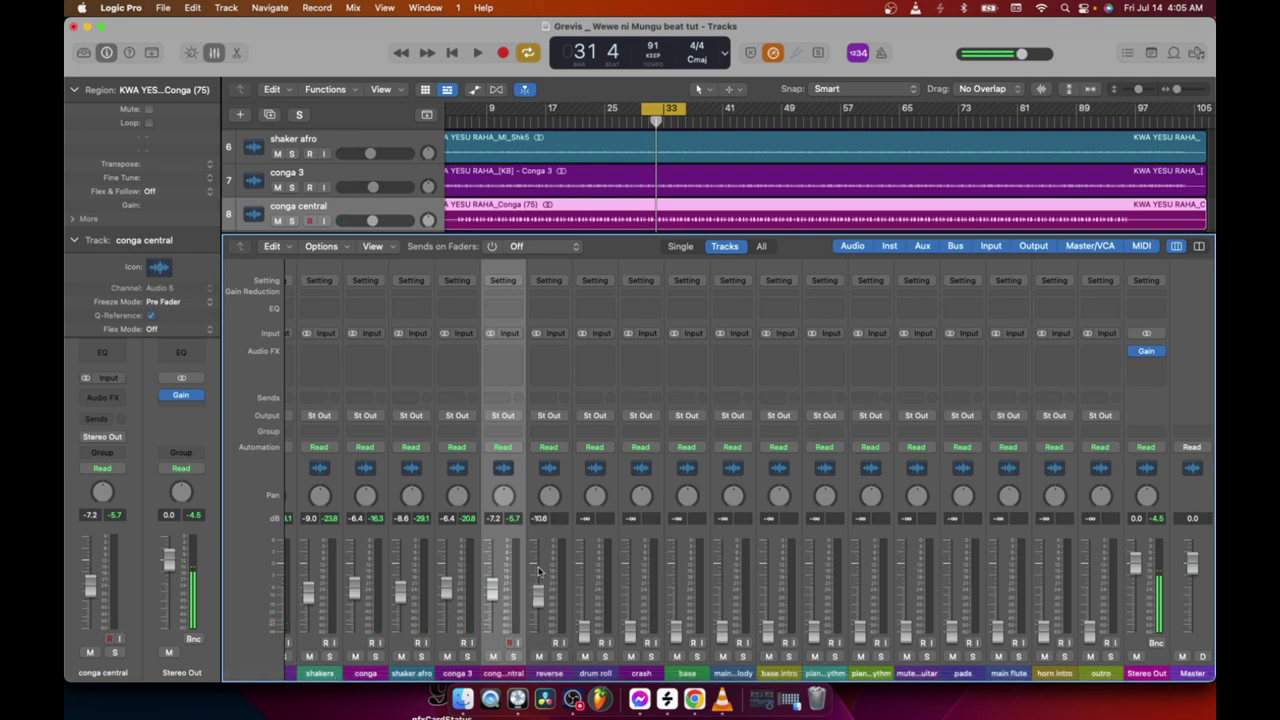
key("space")
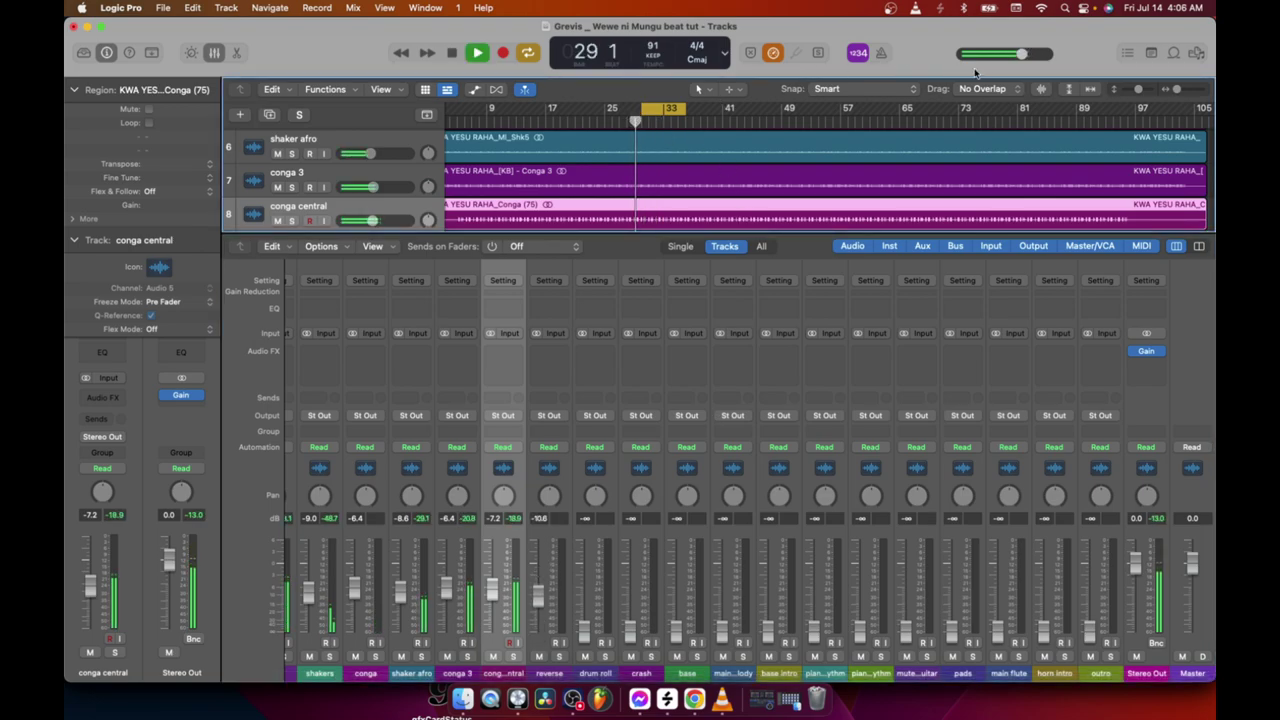
key("x")
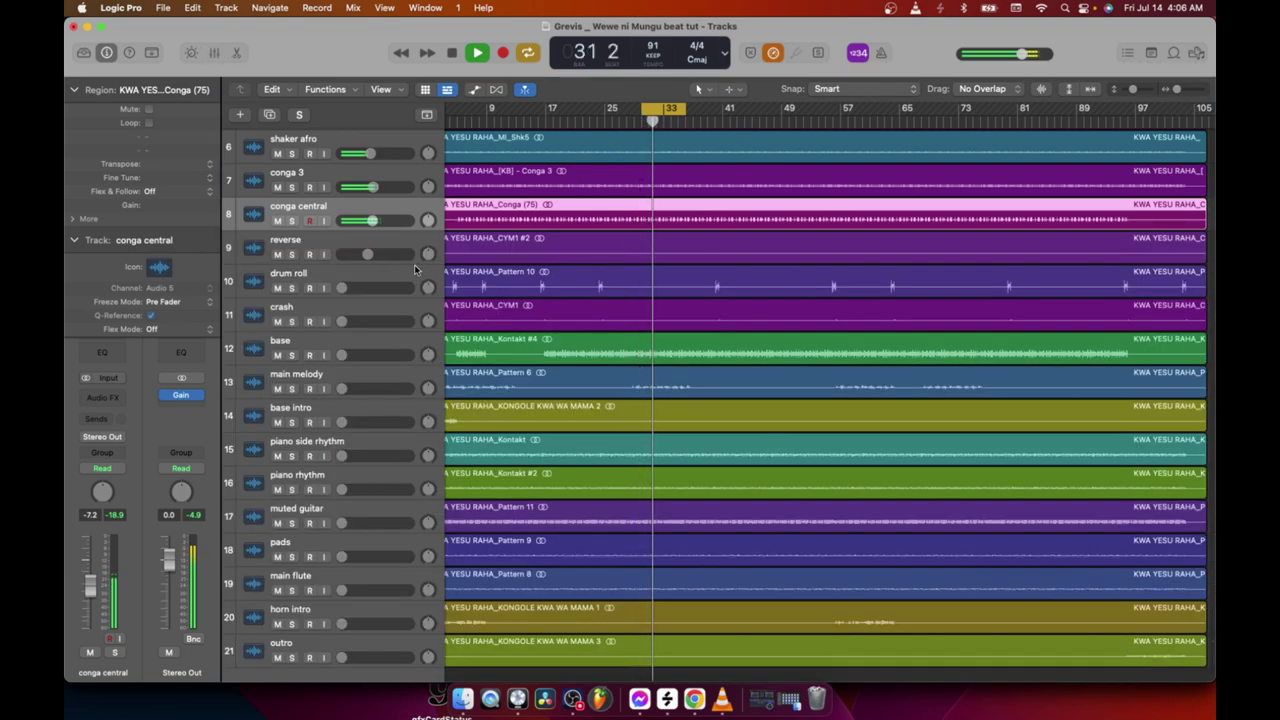
Make the reverse track taller and lower its fader to -13.0 dB
left_click_drag(415, 268, 415, 372)
left_click(604, 120)
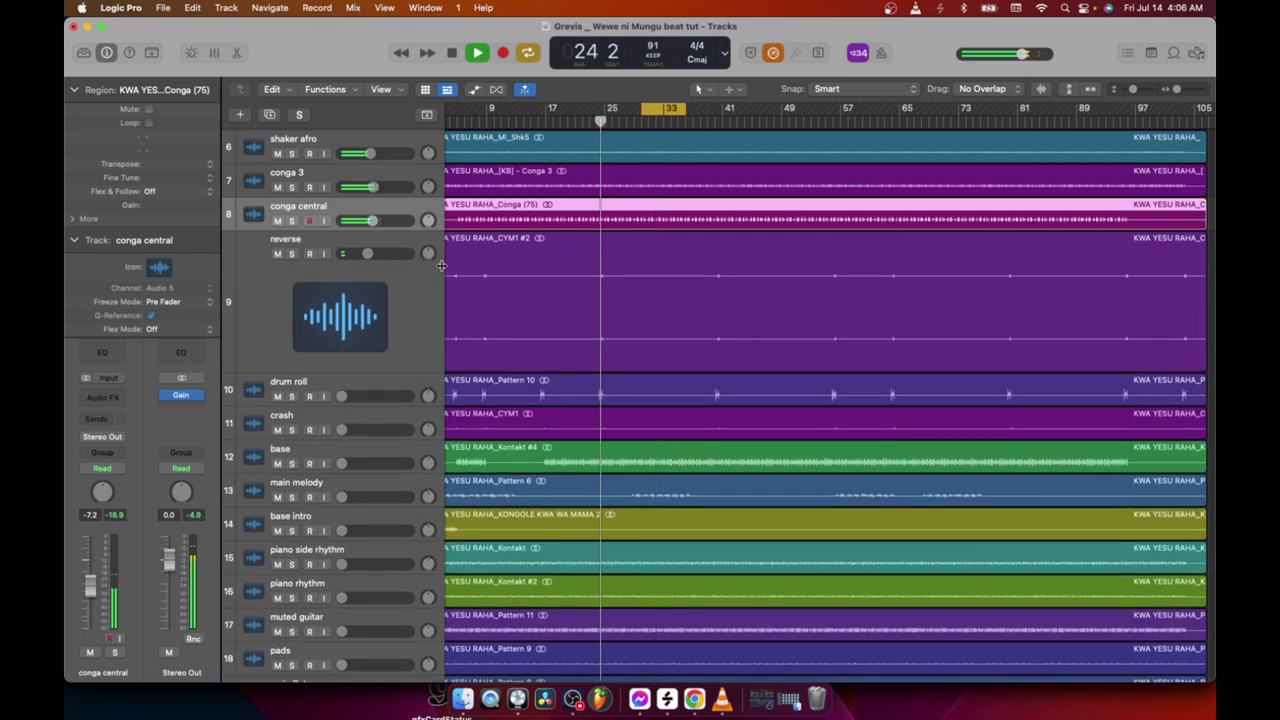
left_click(221, 55)
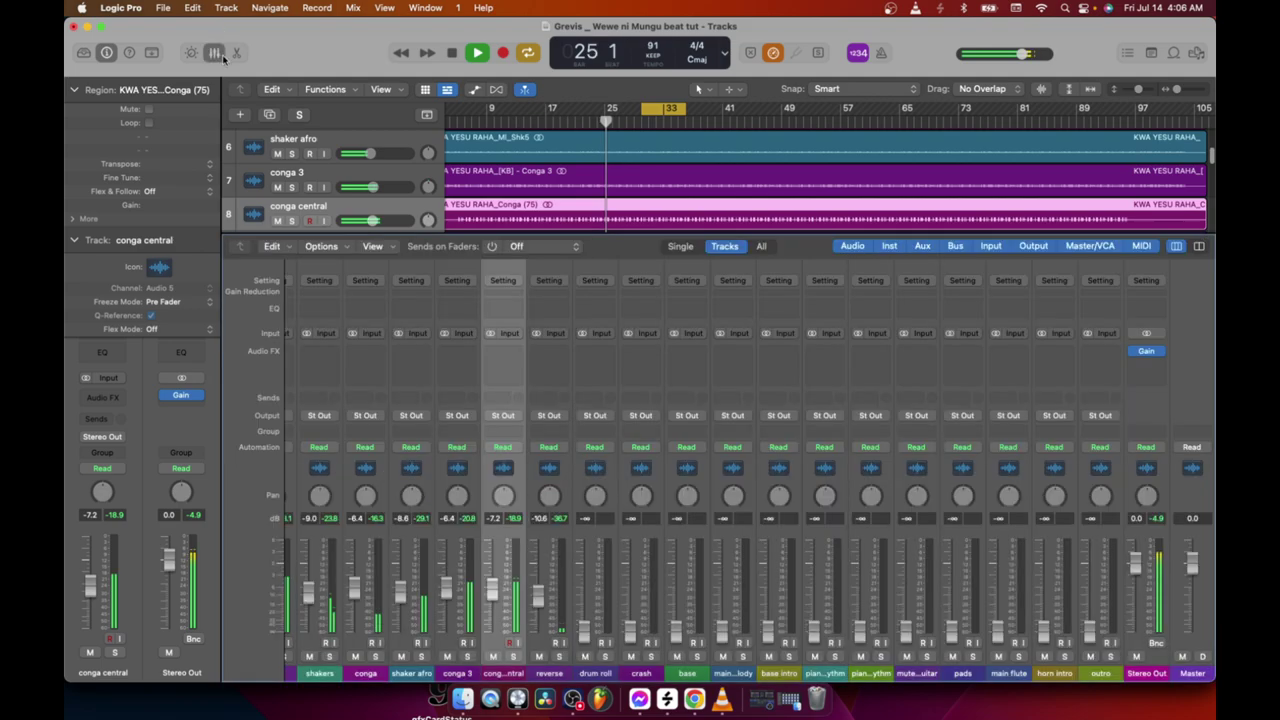
key("space")
left_click(571, 620)
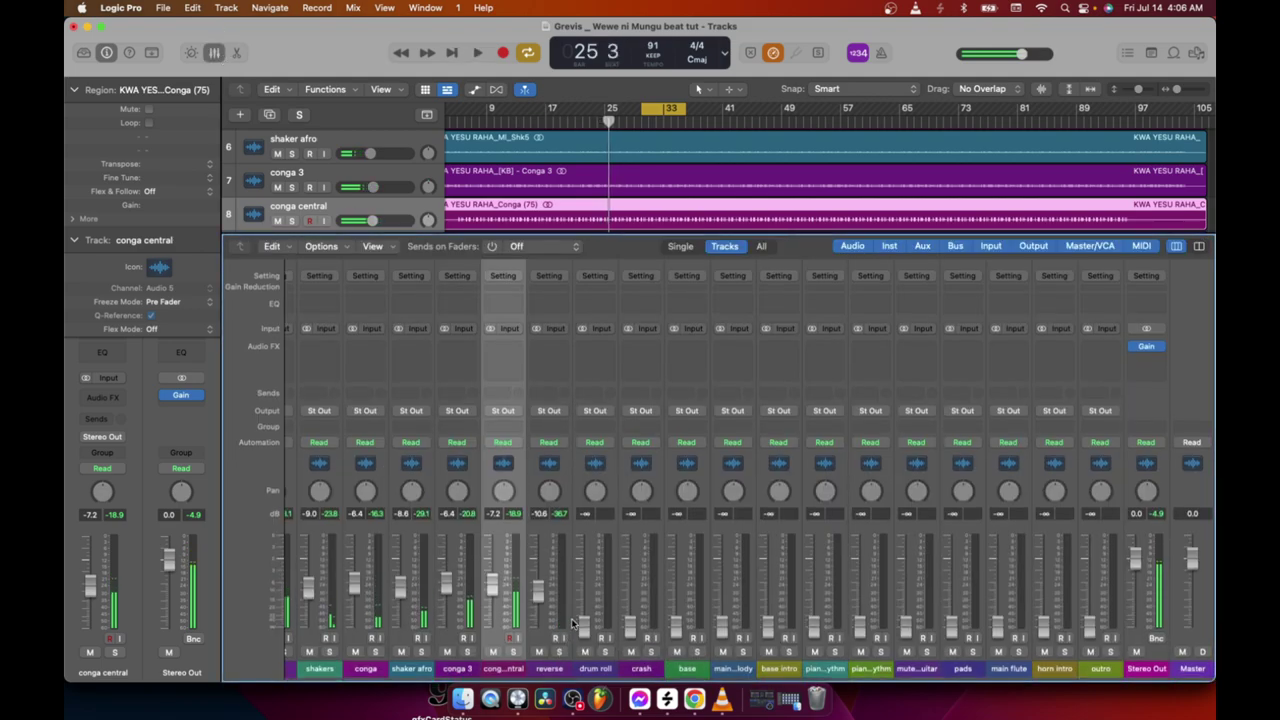
left_click_drag(538, 597, 538, 601)
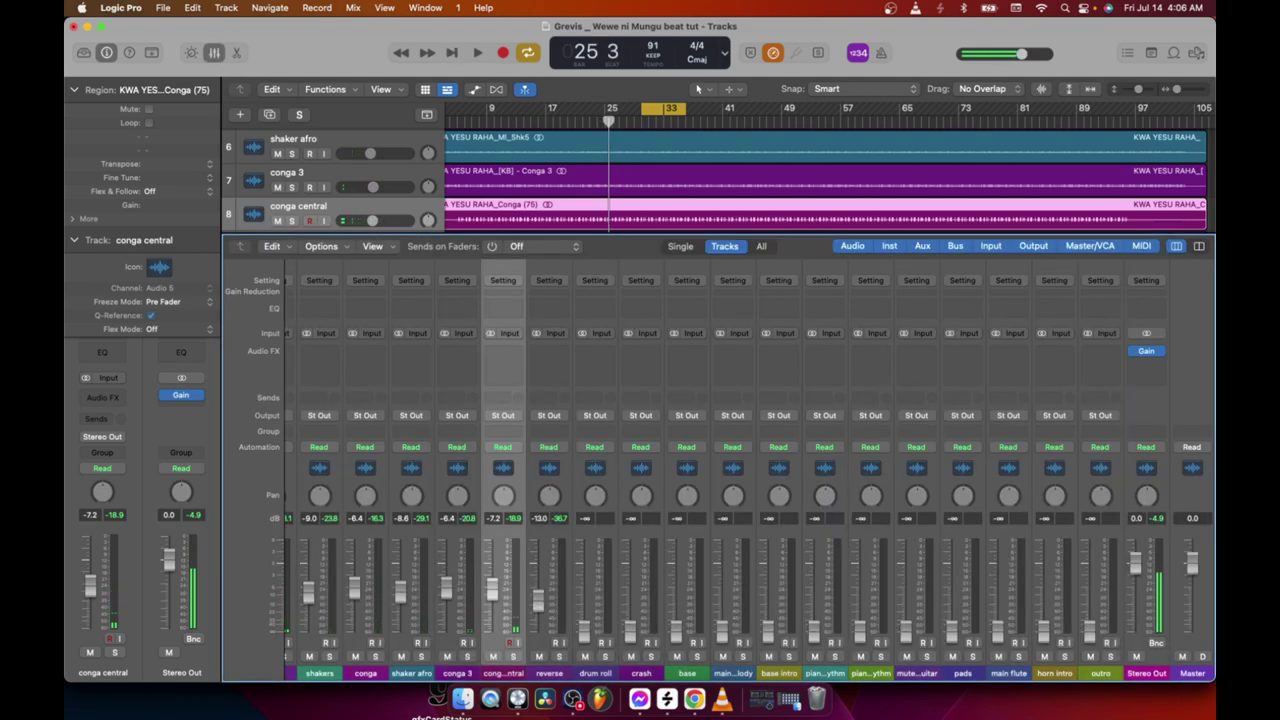
left_click(550, 265)
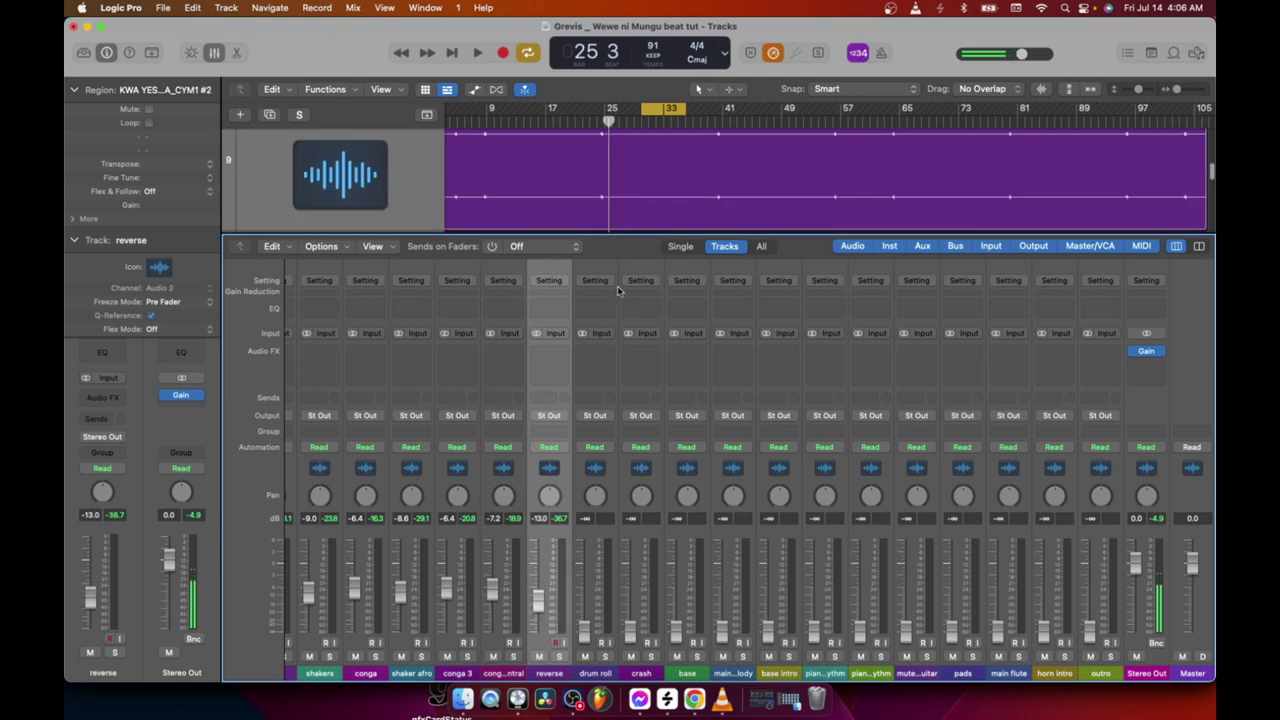
key("space")
Bring drum roll up from silence to -10.0 dB, replaying from bar 24
left_click_drag(584, 630, 584, 606)
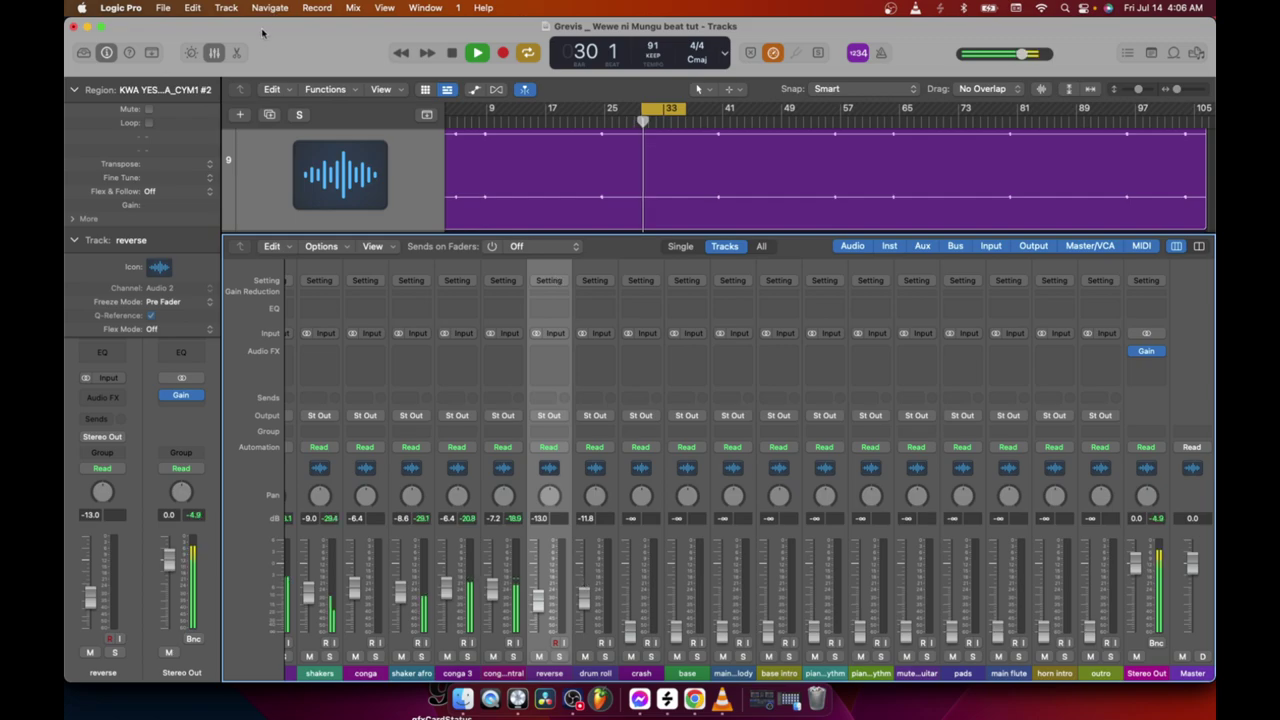
key("x")
left_click_drag(646, 121, 598, 121)
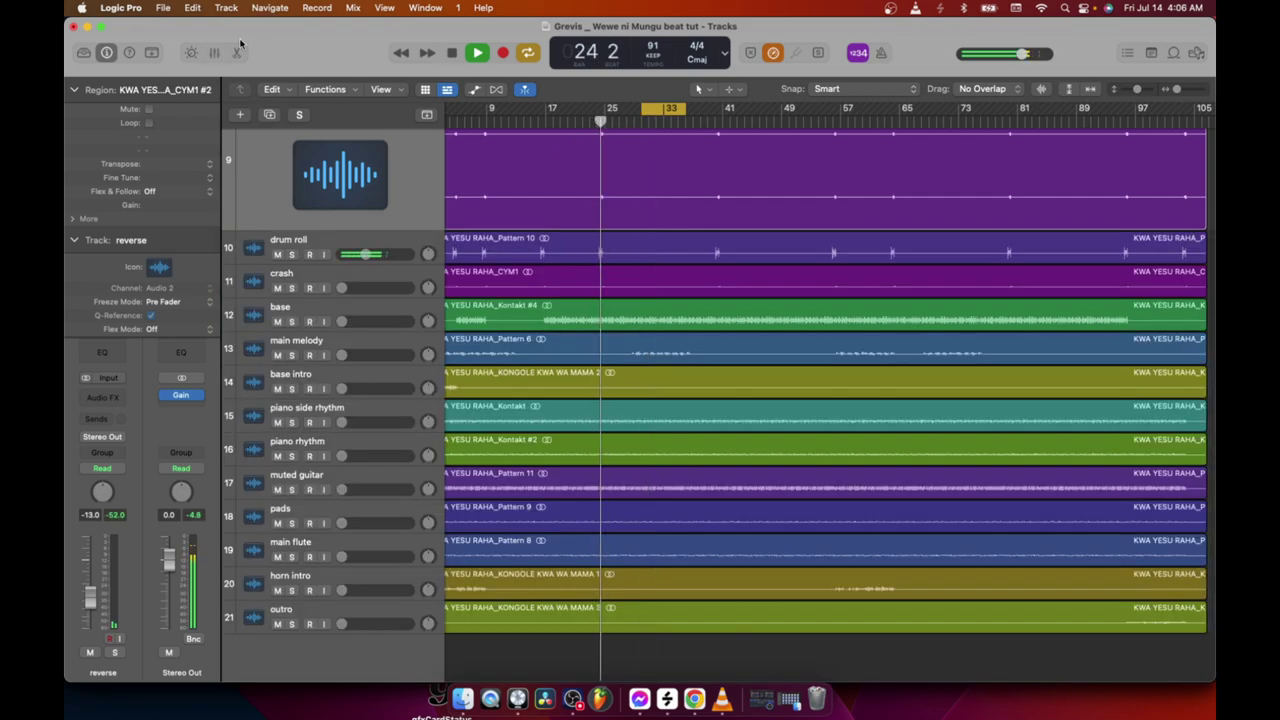
key("x")
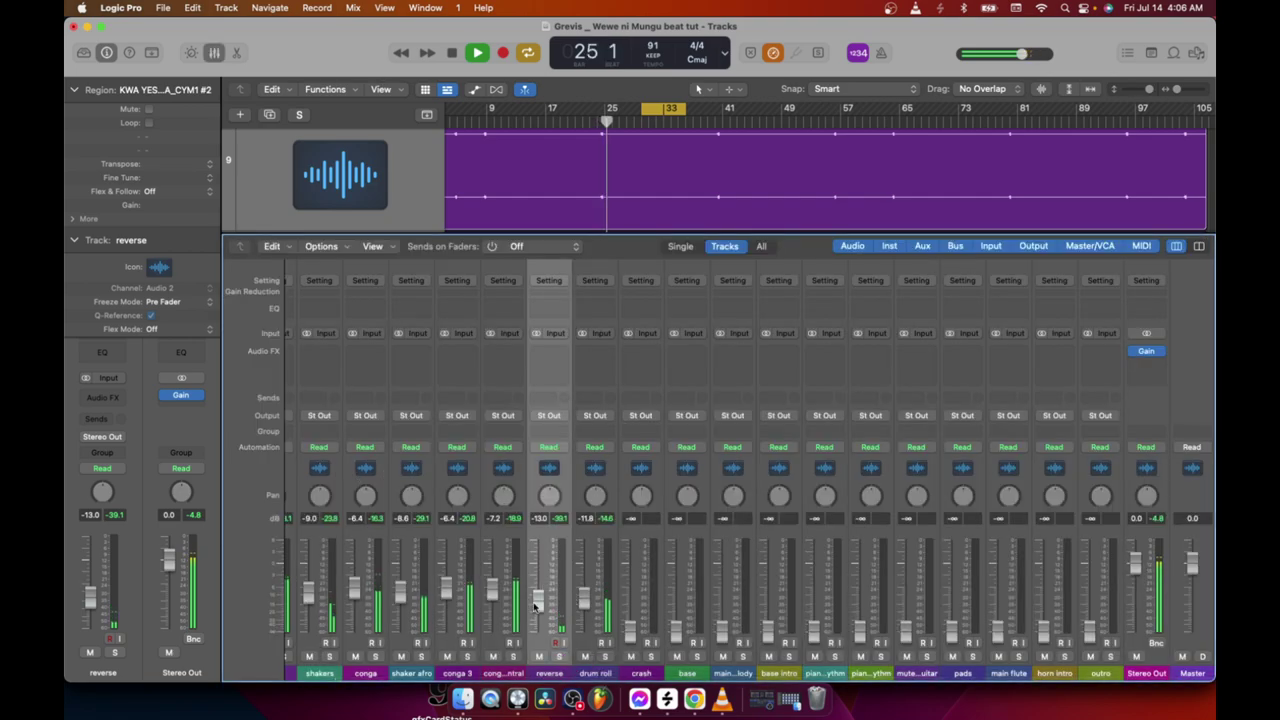
left_click_drag(590, 607, 590, 603)
key("space")
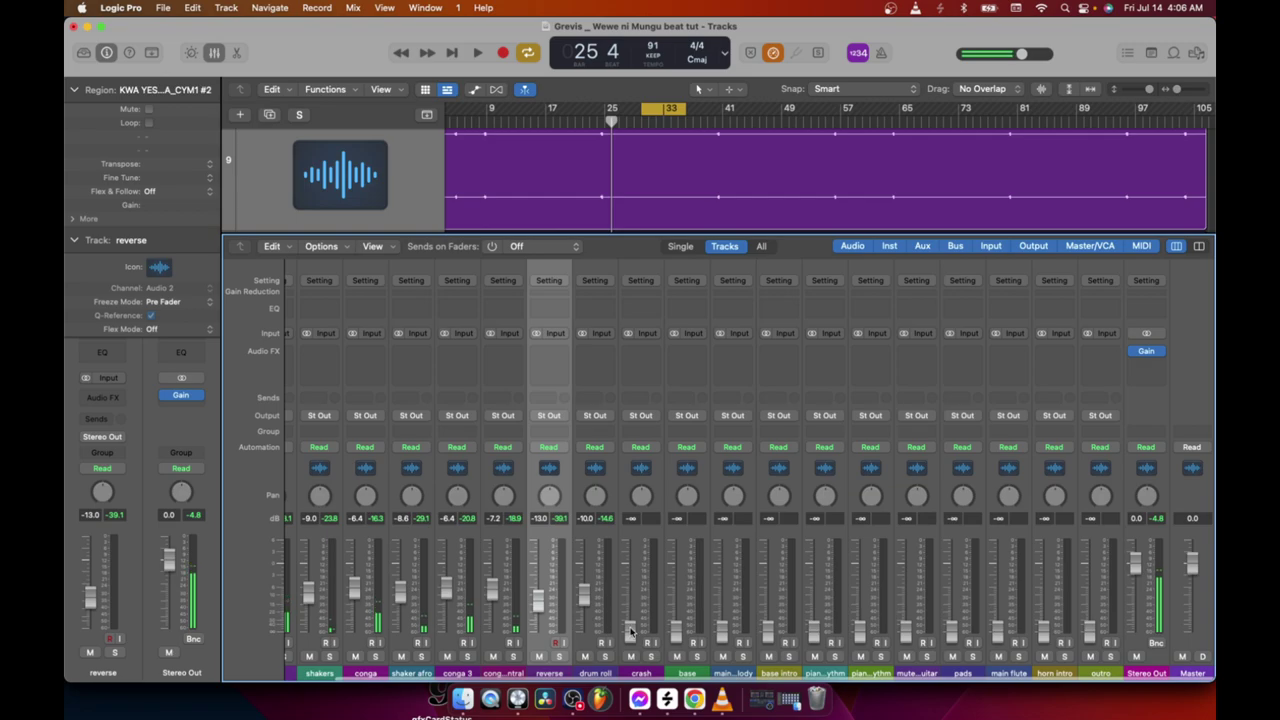
key("space")
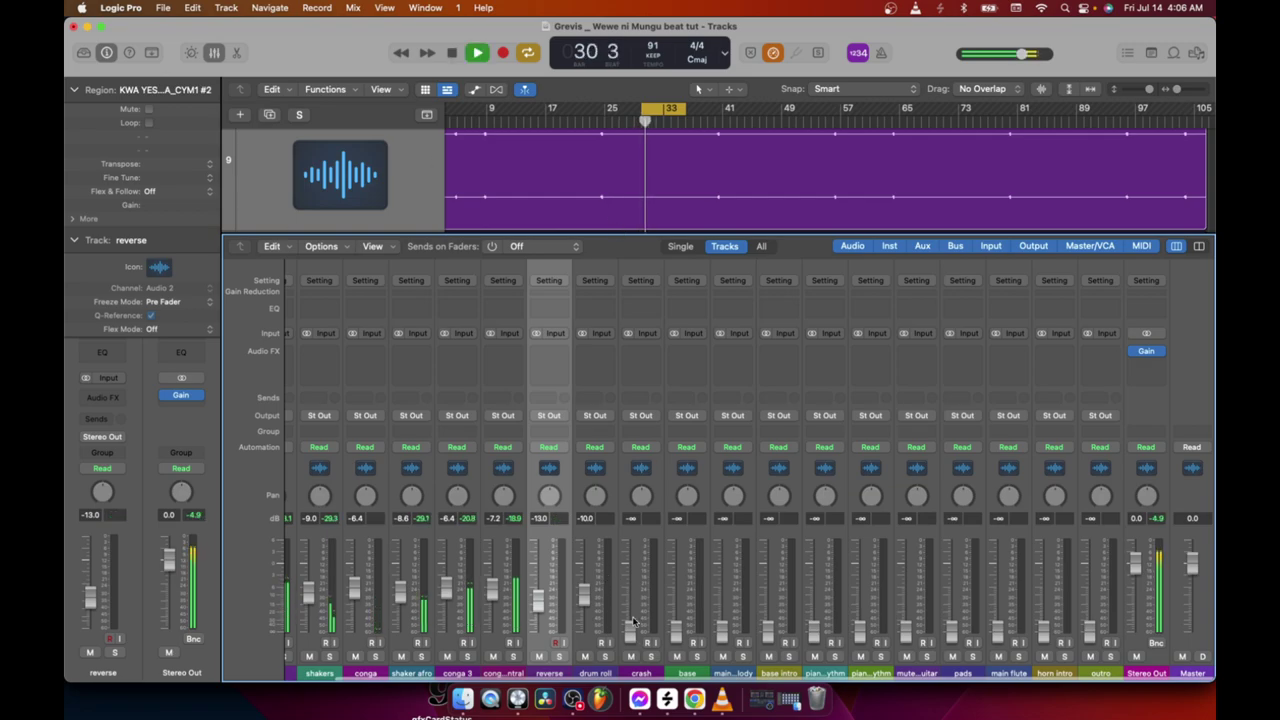
Raise the crash fader from silence to about -11.2 dB
left_click_drag(626, 634, 626, 597)
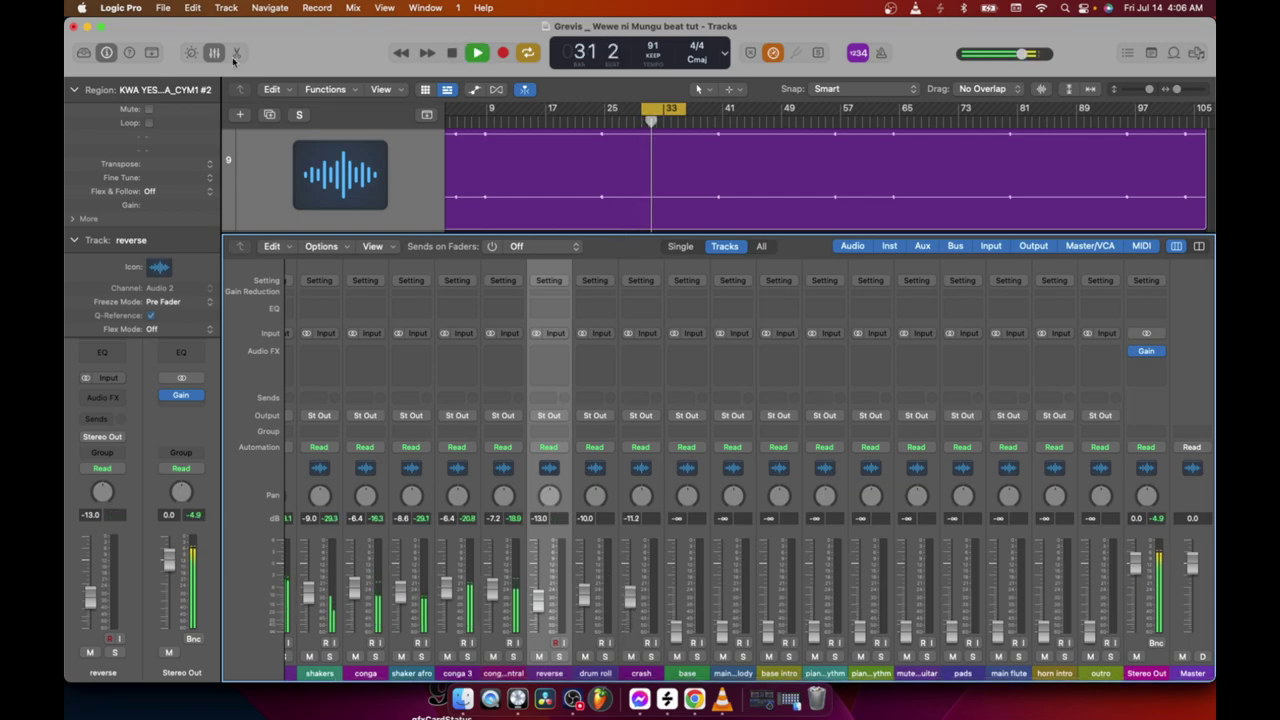
left_click(214, 55)
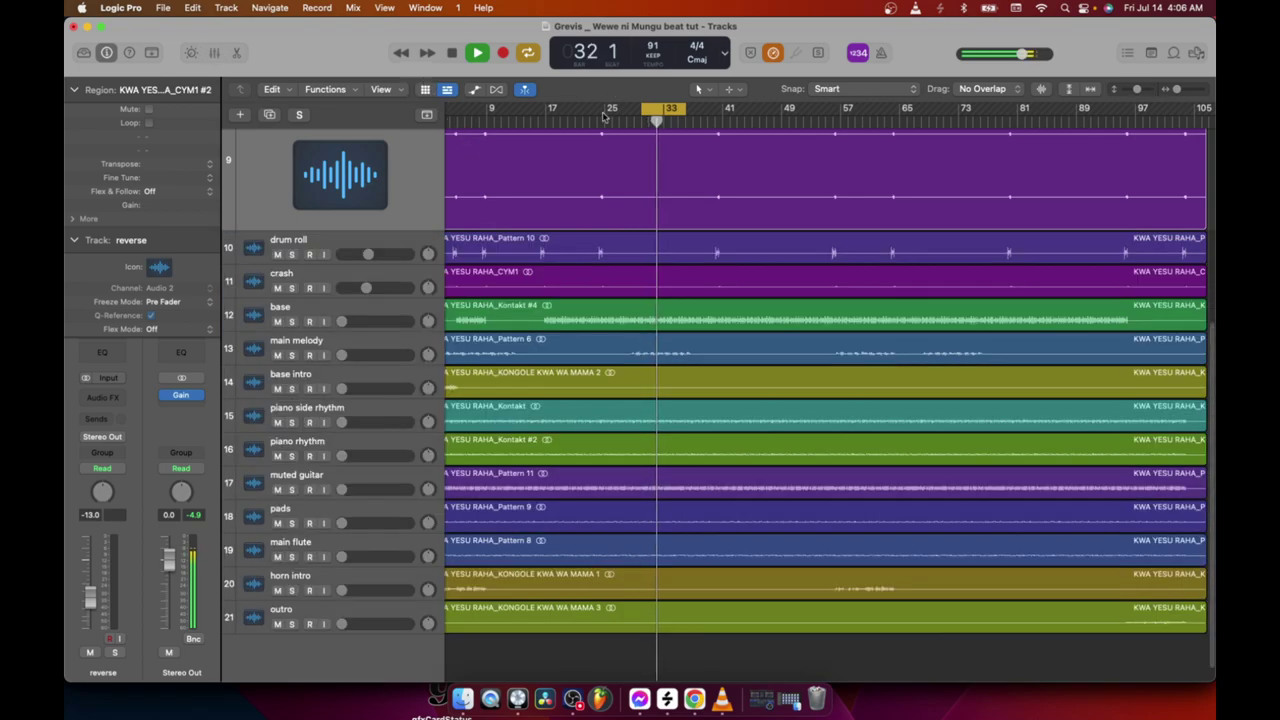
left_click_drag(597, 120, 598, 120)
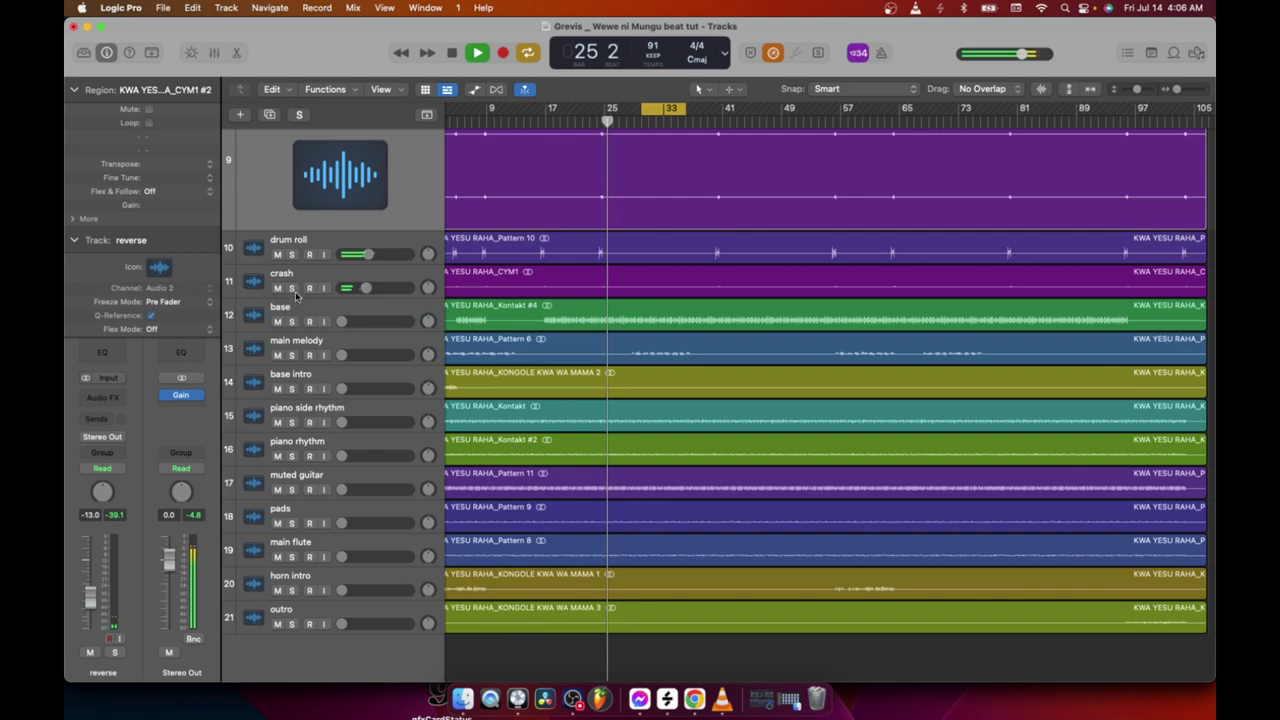
key("space")
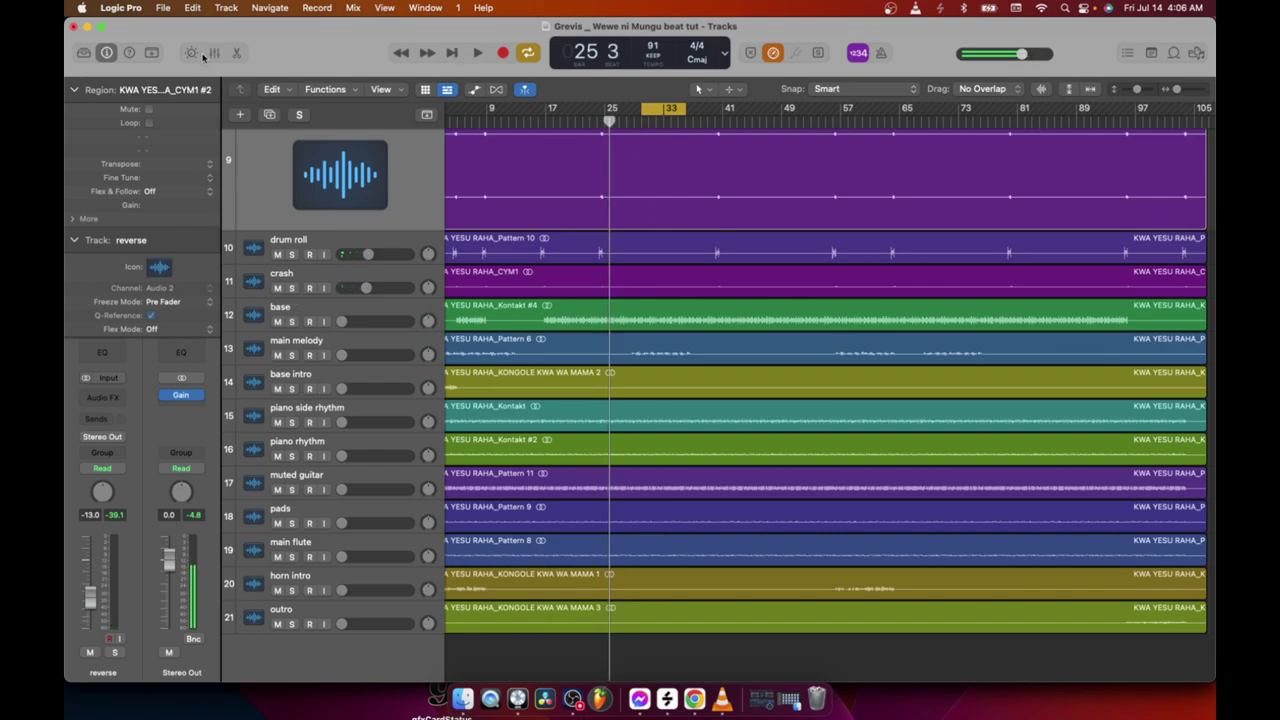
left_click(213, 53)
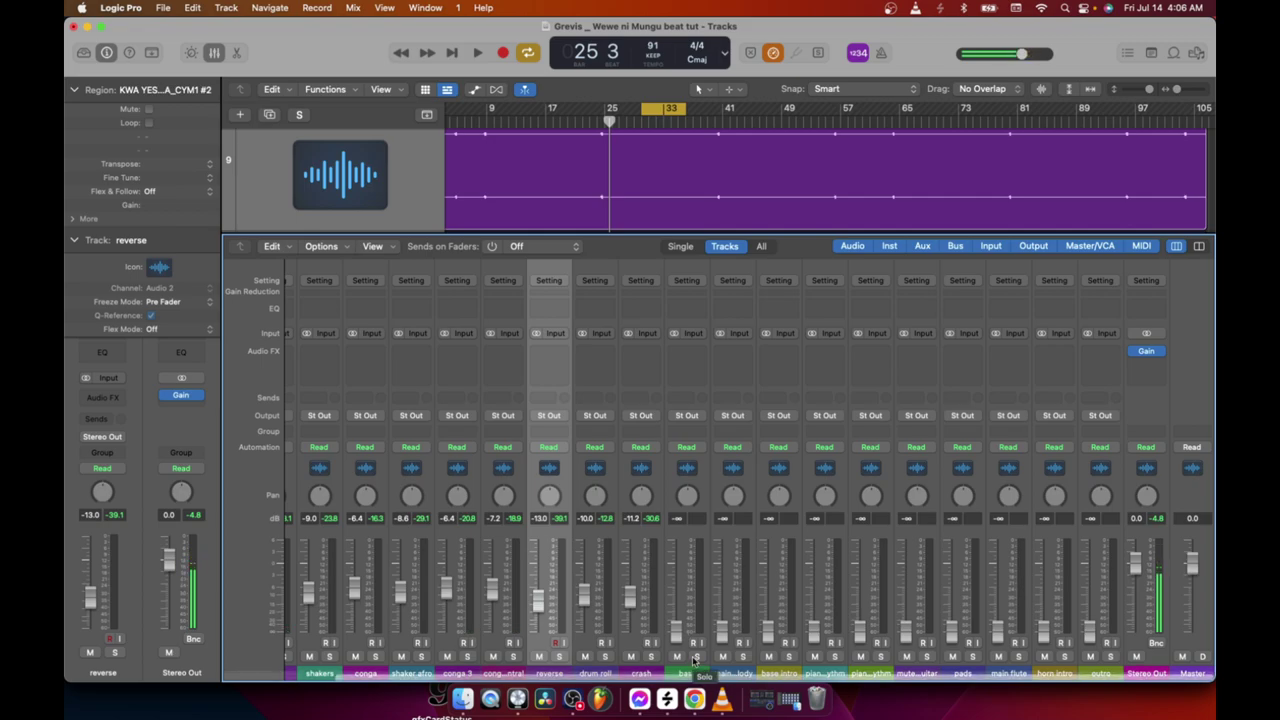
Fine-tune the base fader to about -8.0 dB while playing from bar 30
key("space")
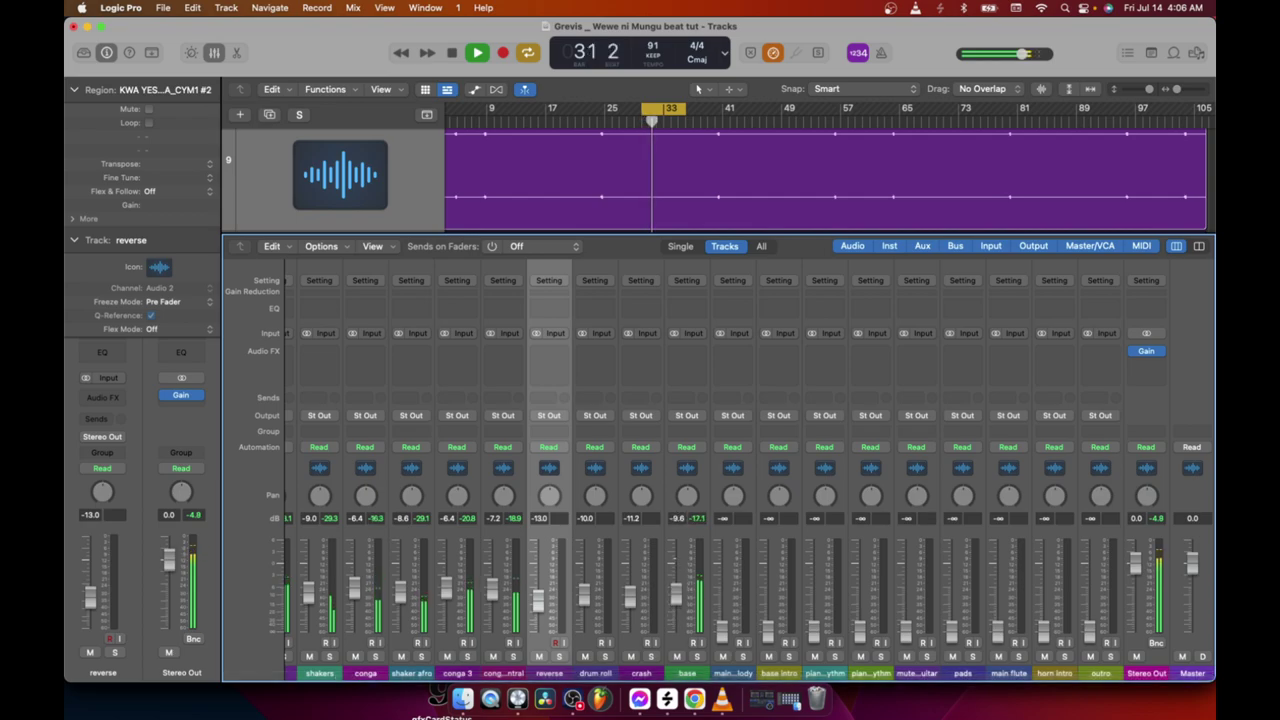
left_click_drag(676, 592, 677, 597)
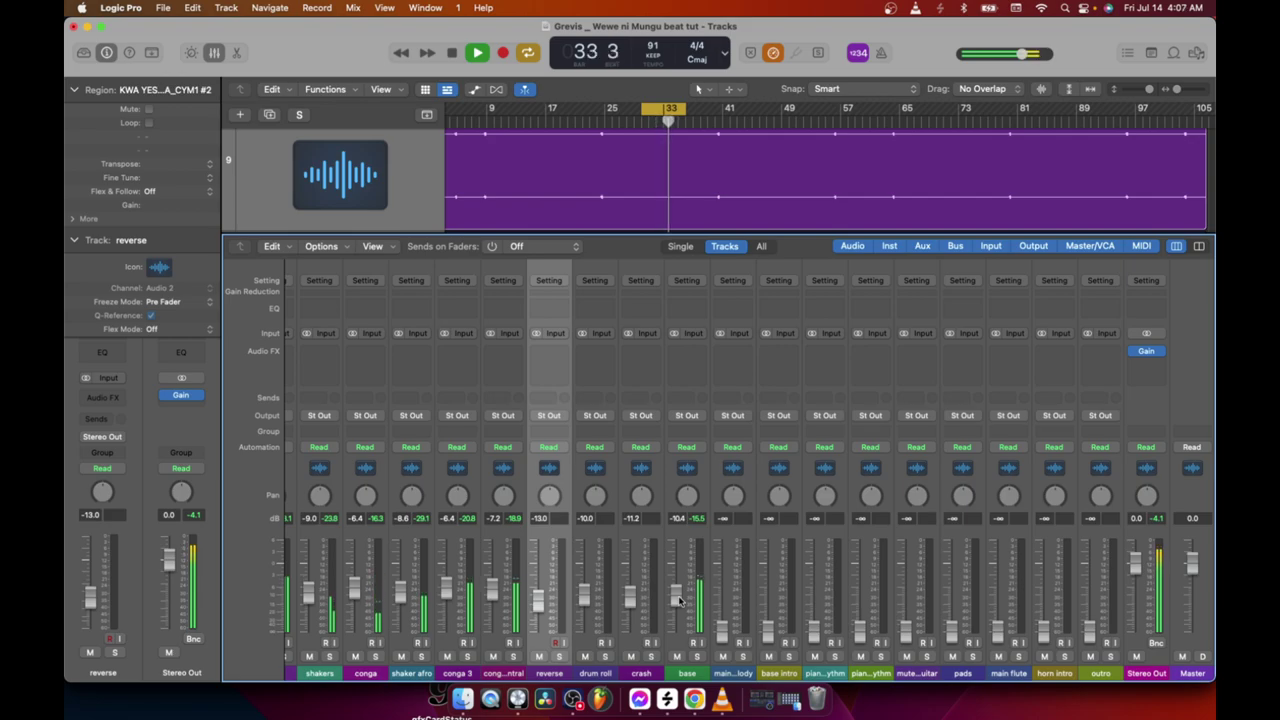
left_click_drag(679, 600, 677, 595)
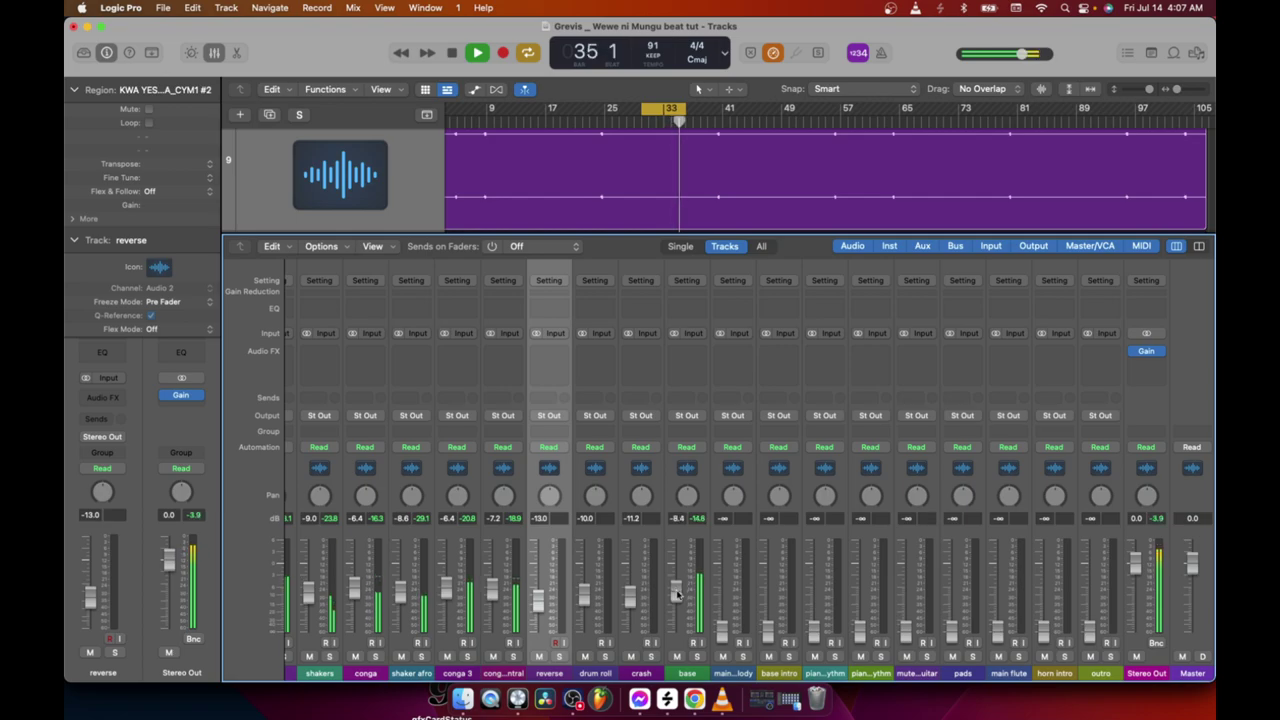
key("space")
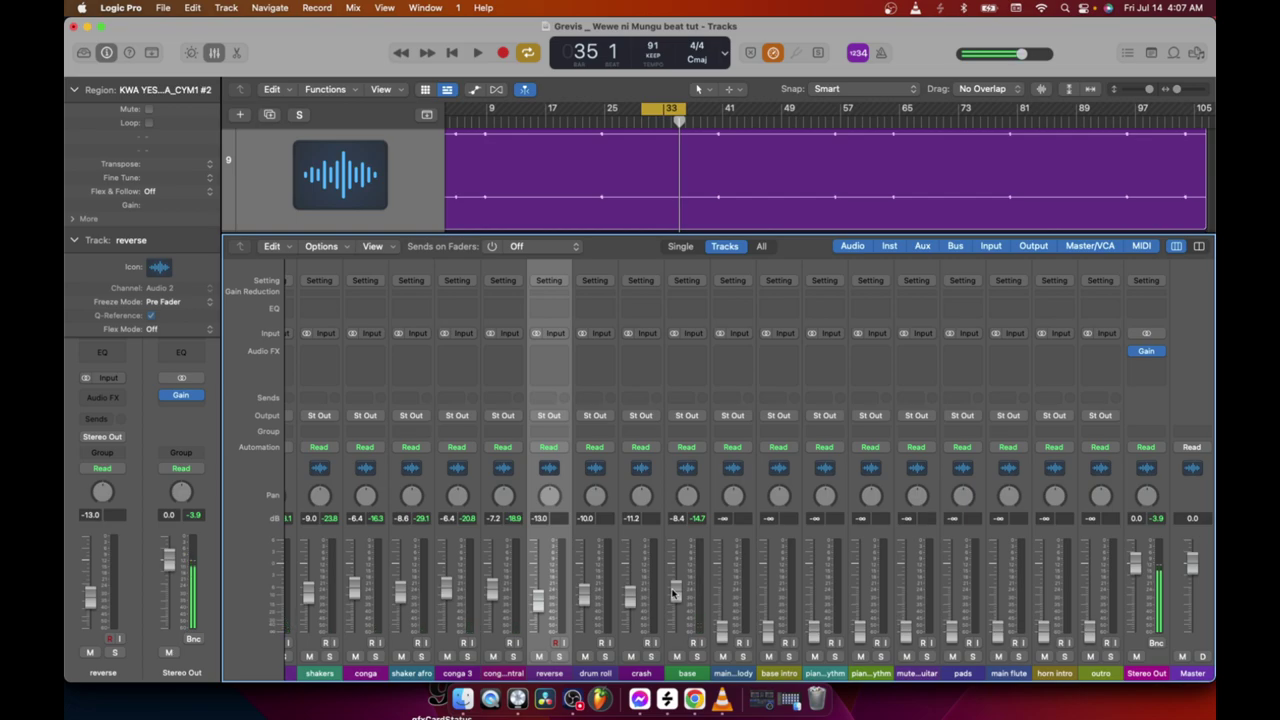
key("space")
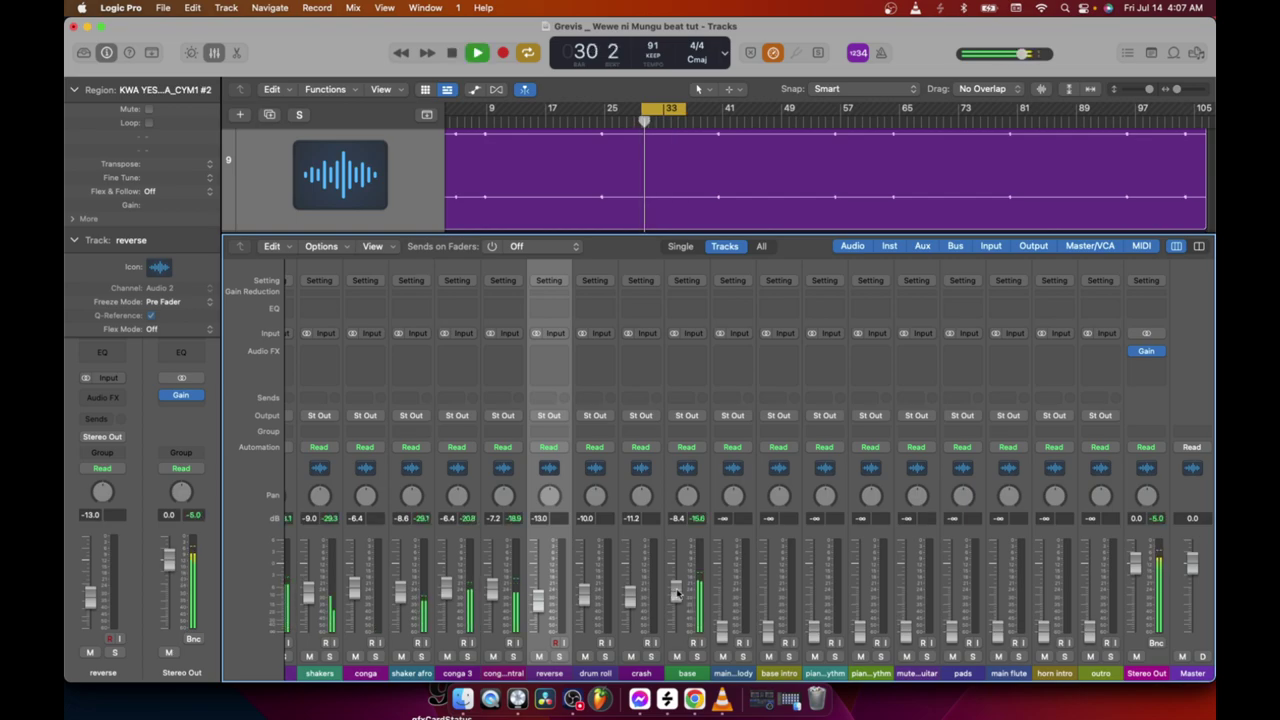
left_click_drag(672, 594, 680, 500)
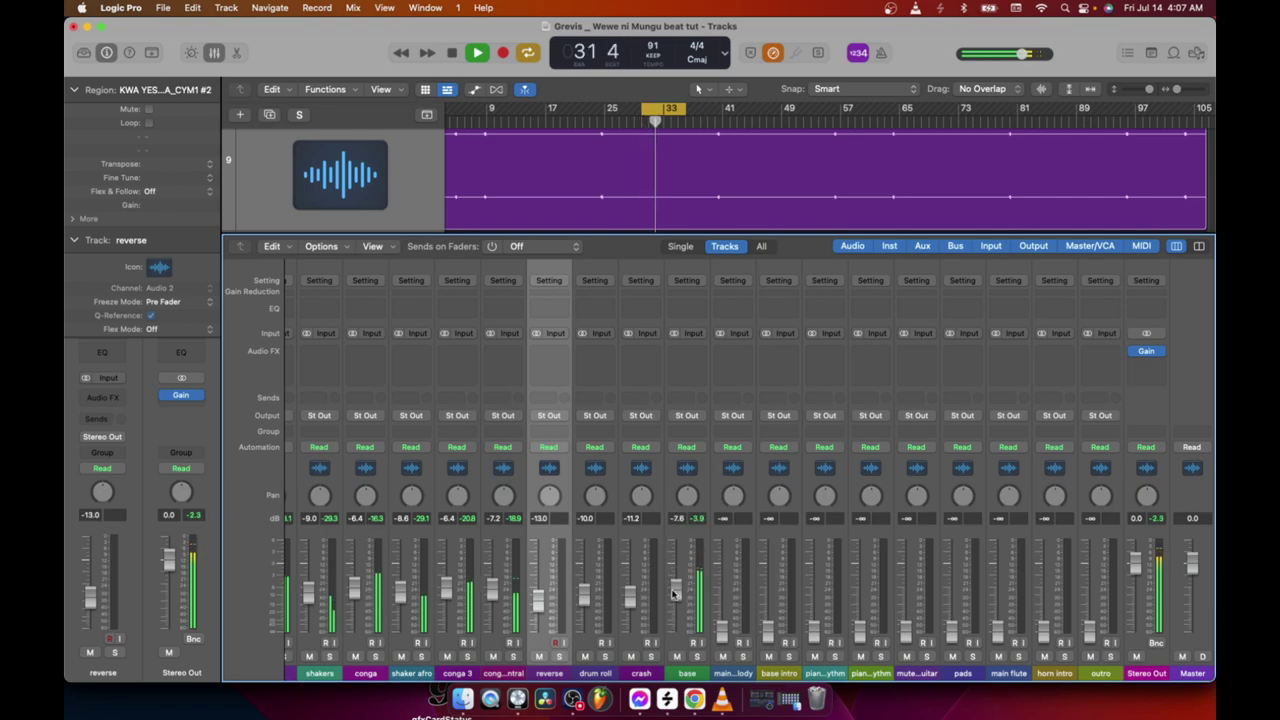
key("space")
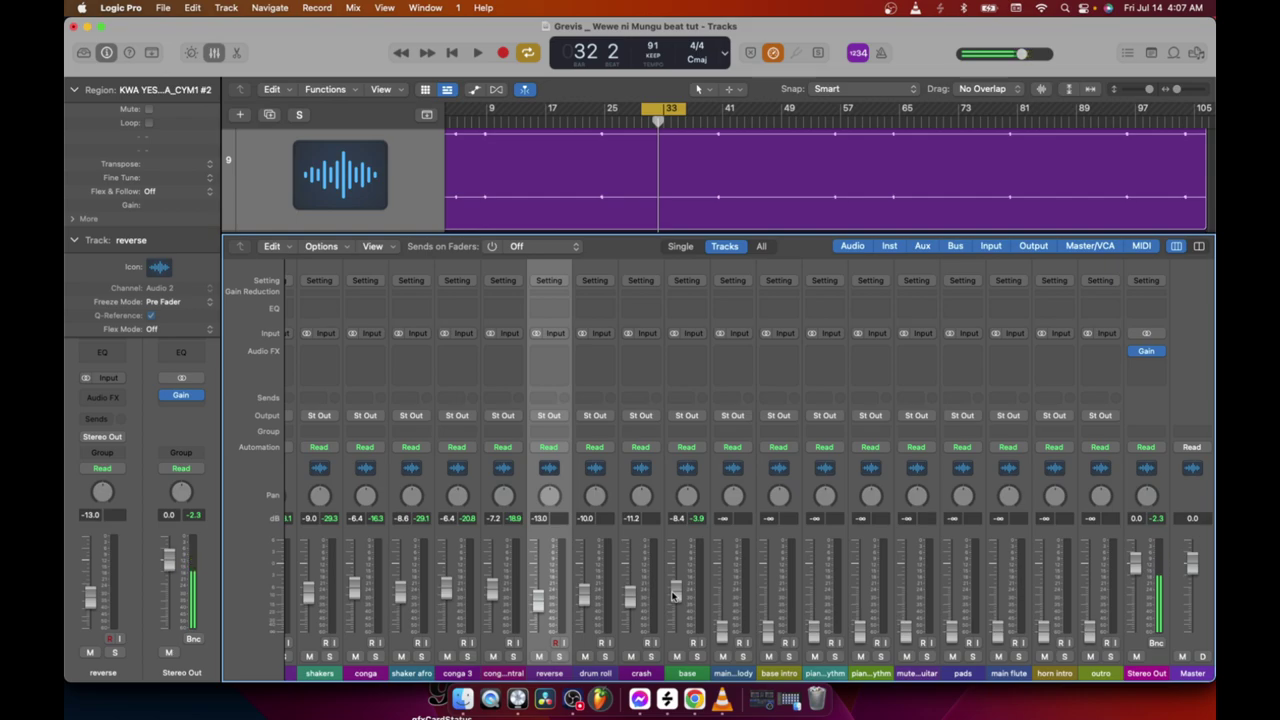
key("space")
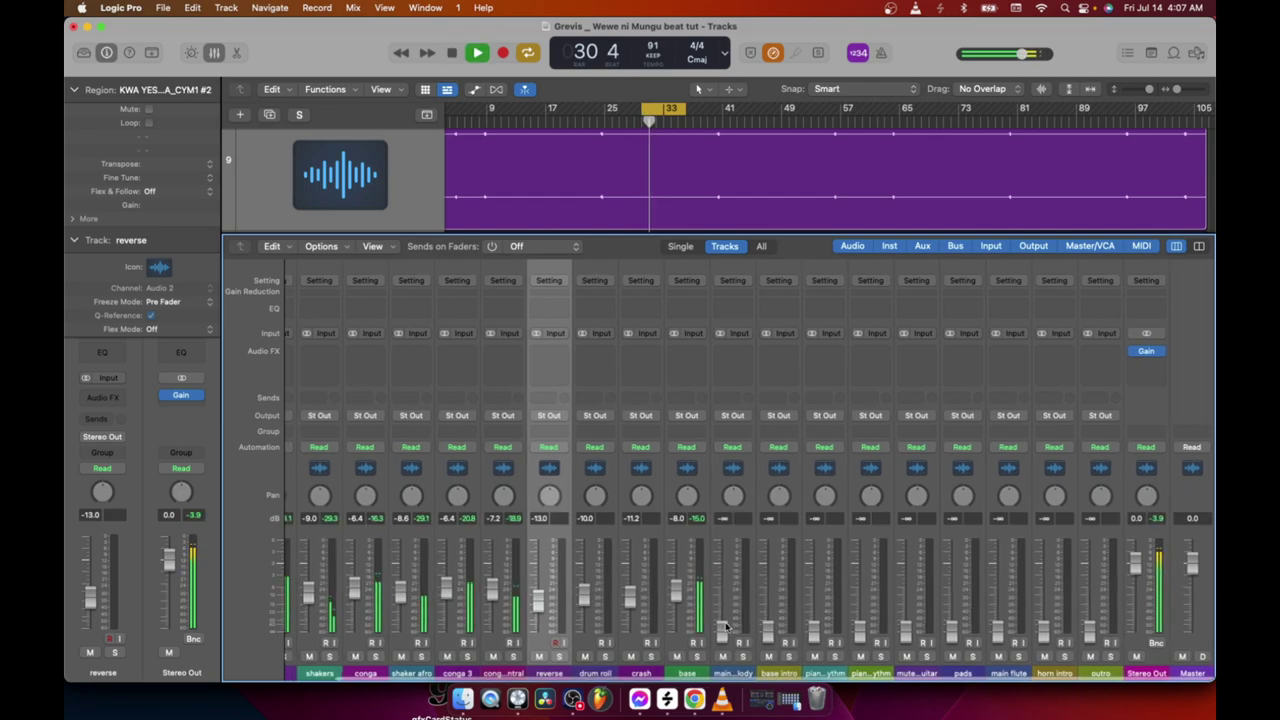
key("space")
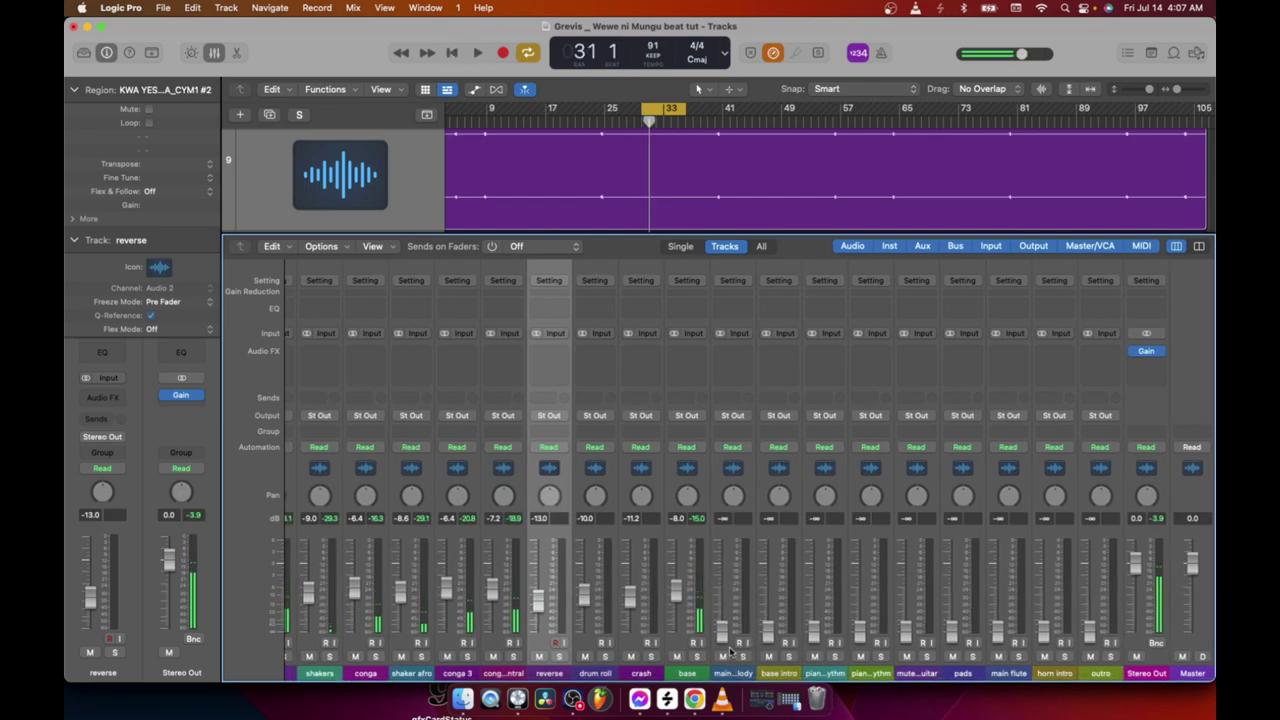
Bring main melody up from silence, audition it soloed, and settle it at -5.8 dB
left_click_drag(722, 637, 722, 578)
key("space")
key("space")
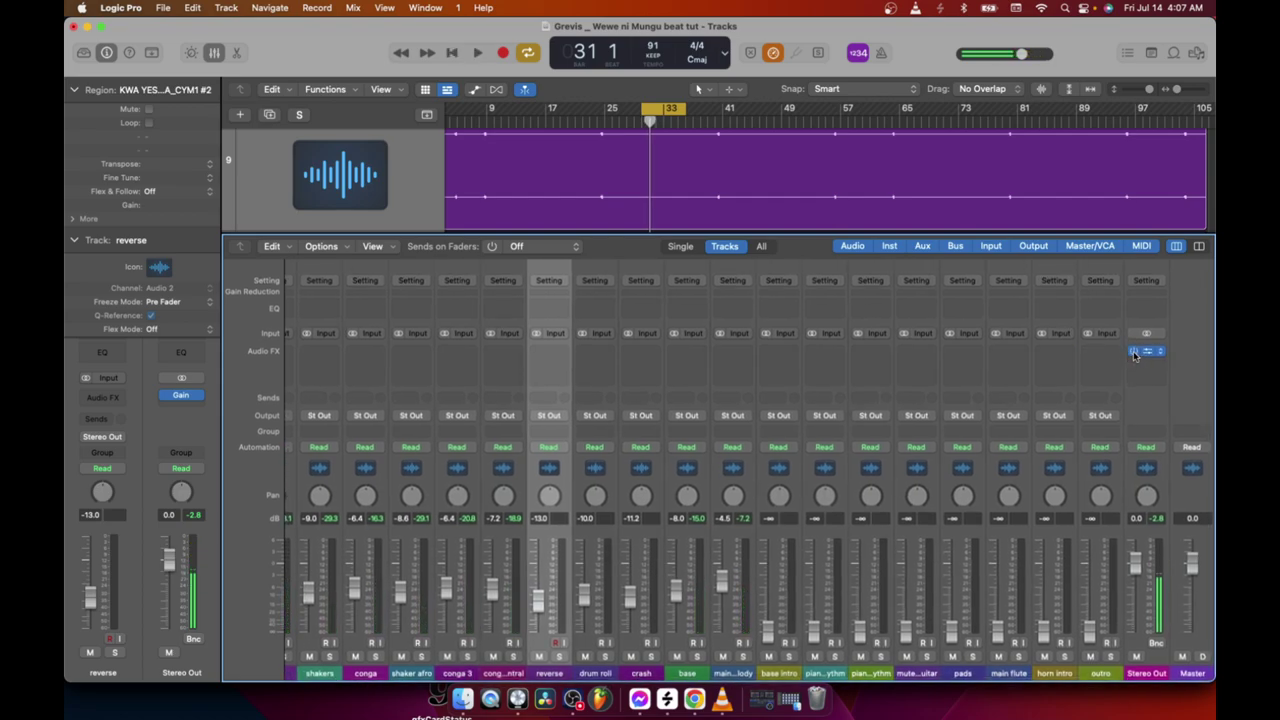
key("space")
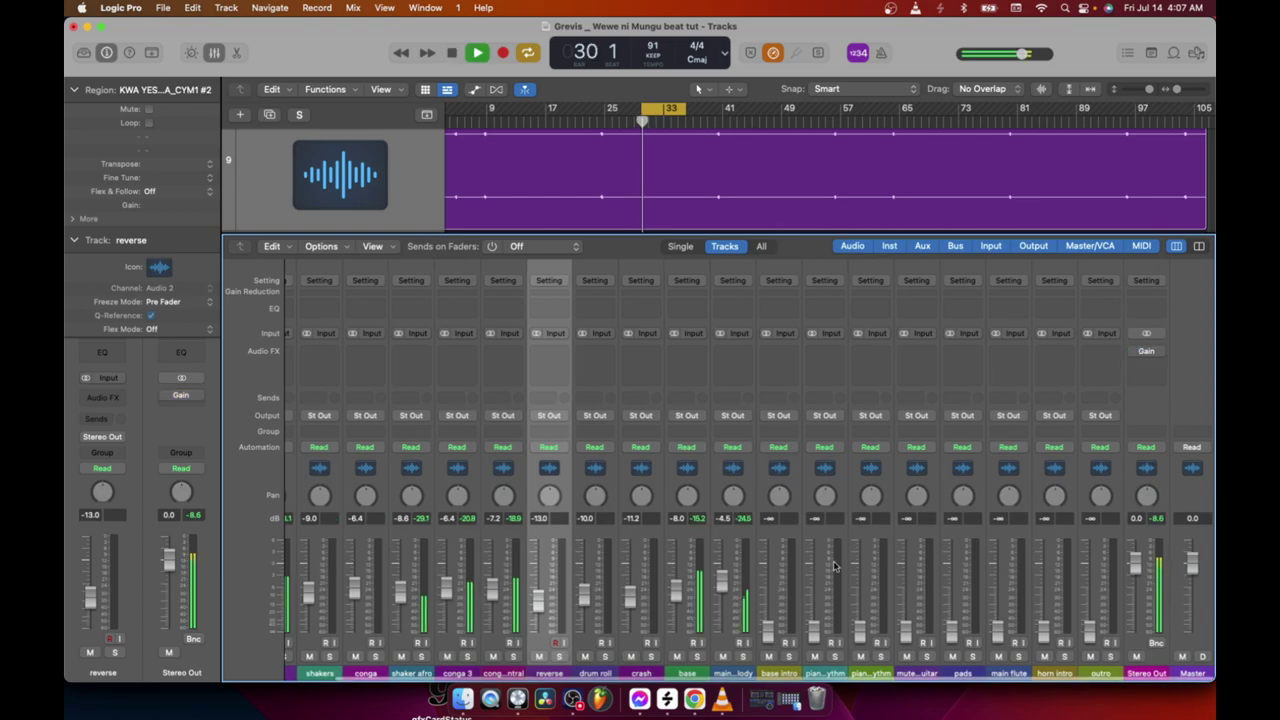
left_click(743, 658)
key("space")
key("space")
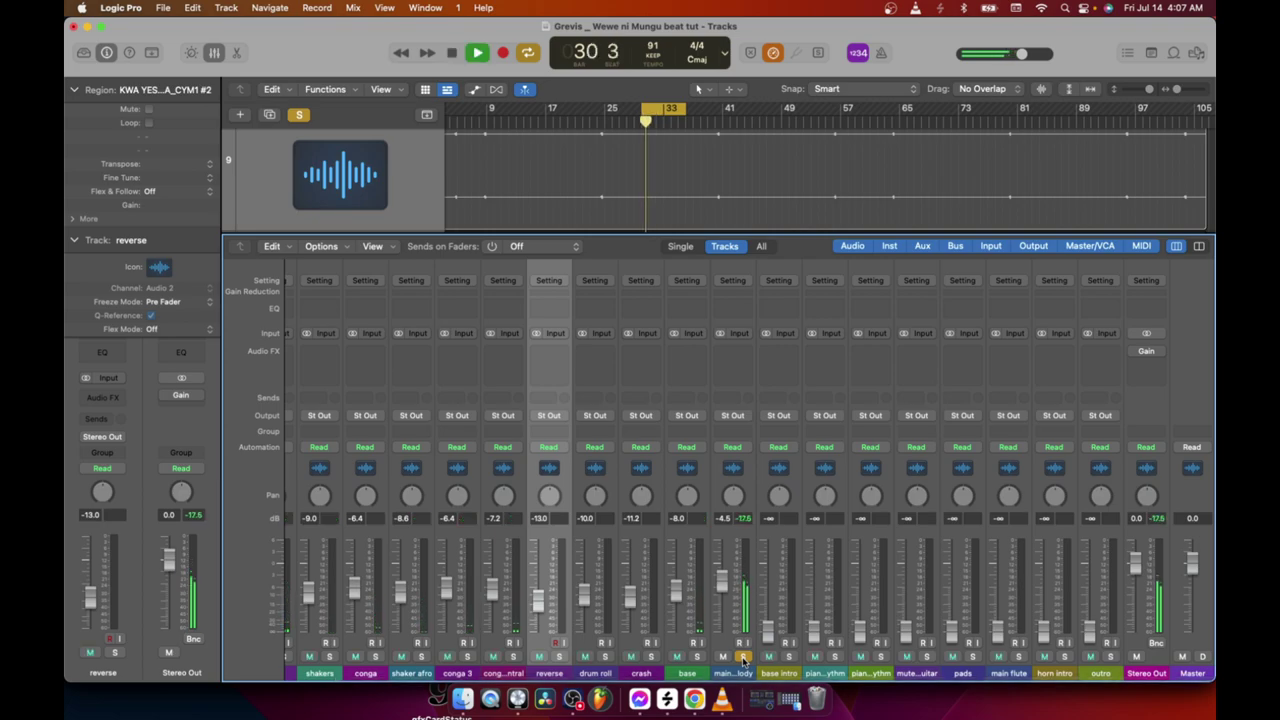
left_click(743, 658)
left_click_drag(721, 583, 727, 598)
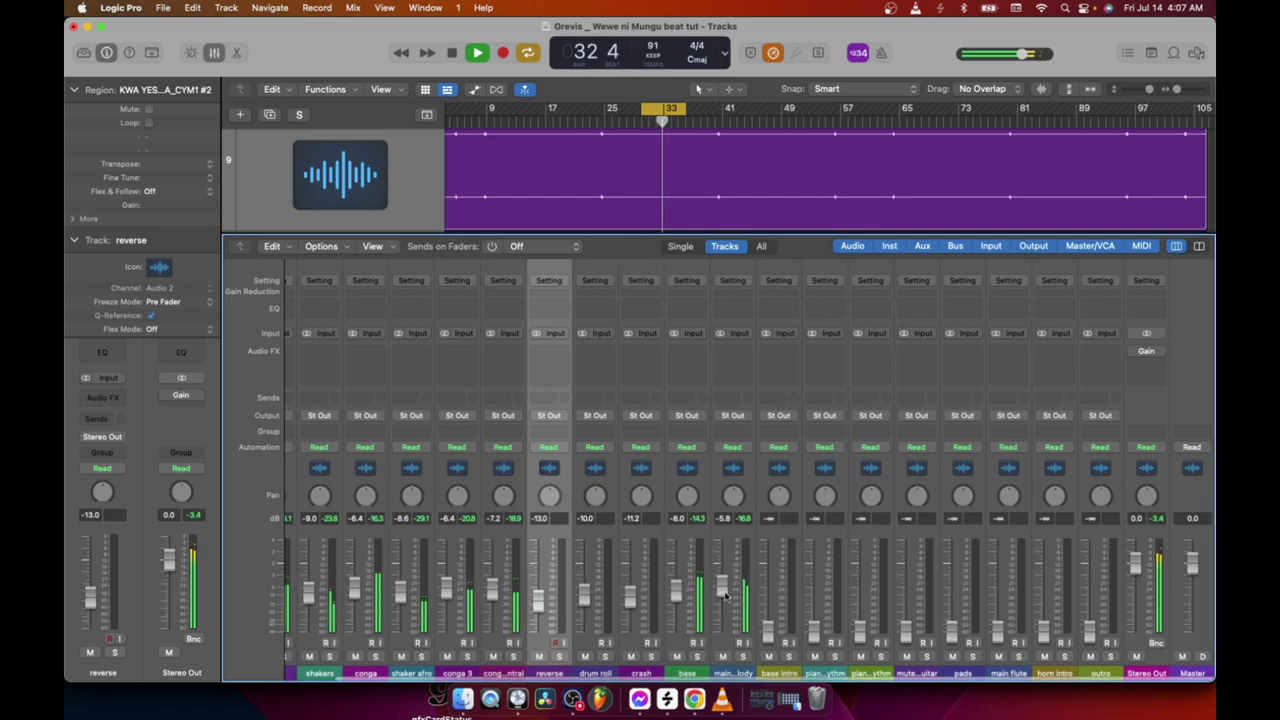
left_click(1135, 352)
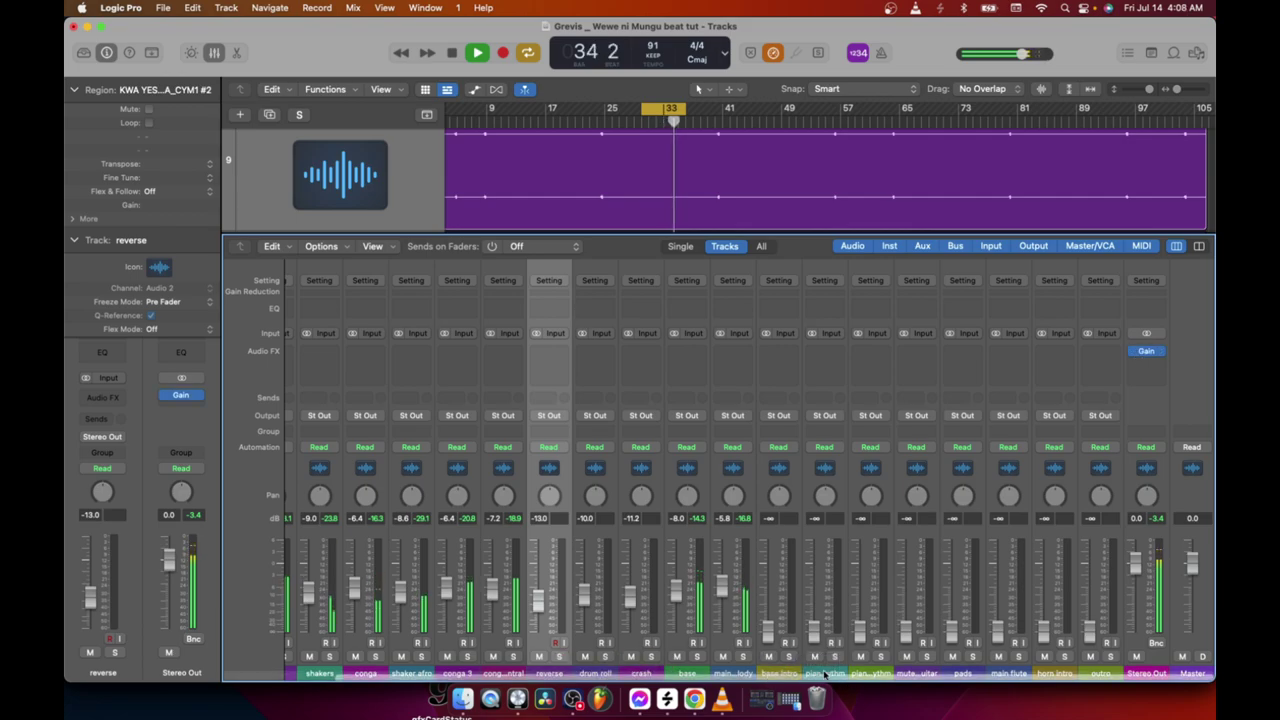
Bring base intro up from silence to -7.2 dB, nudging base slightly down
key("space")
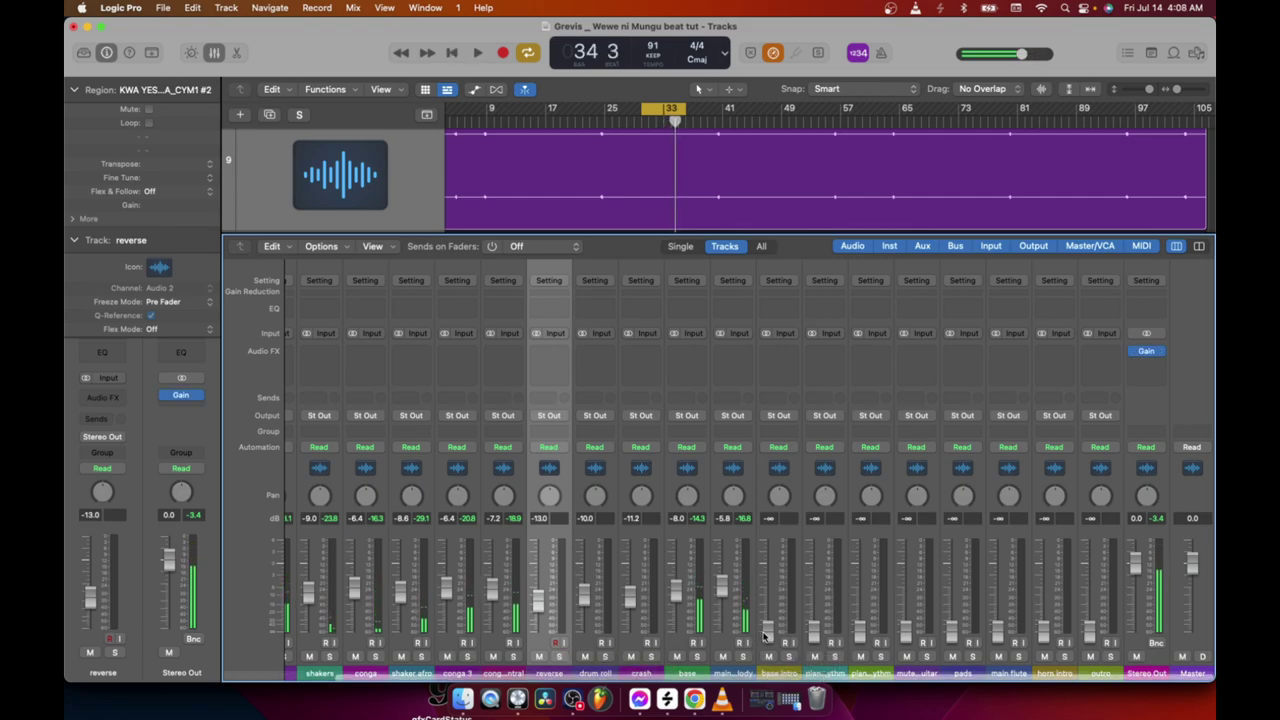
left_click_drag(768, 633, 768, 606)
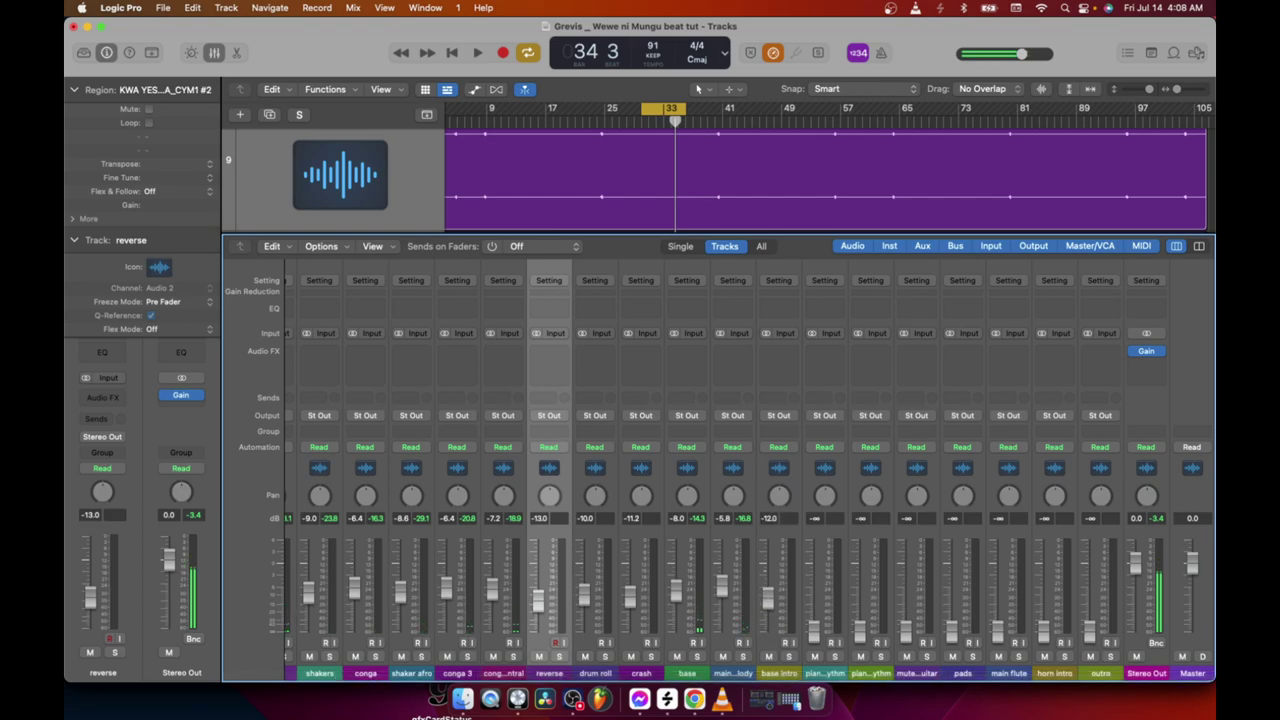
left_click_drag(677, 596, 679, 601)
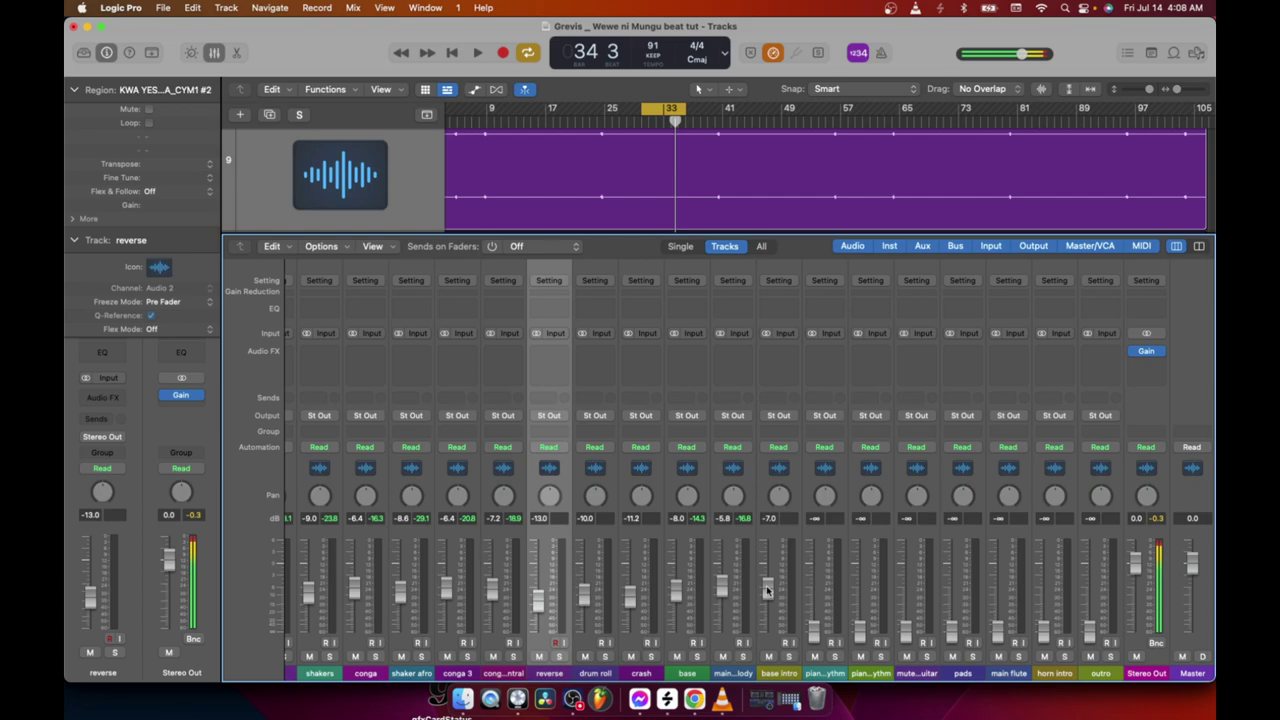
key("space")
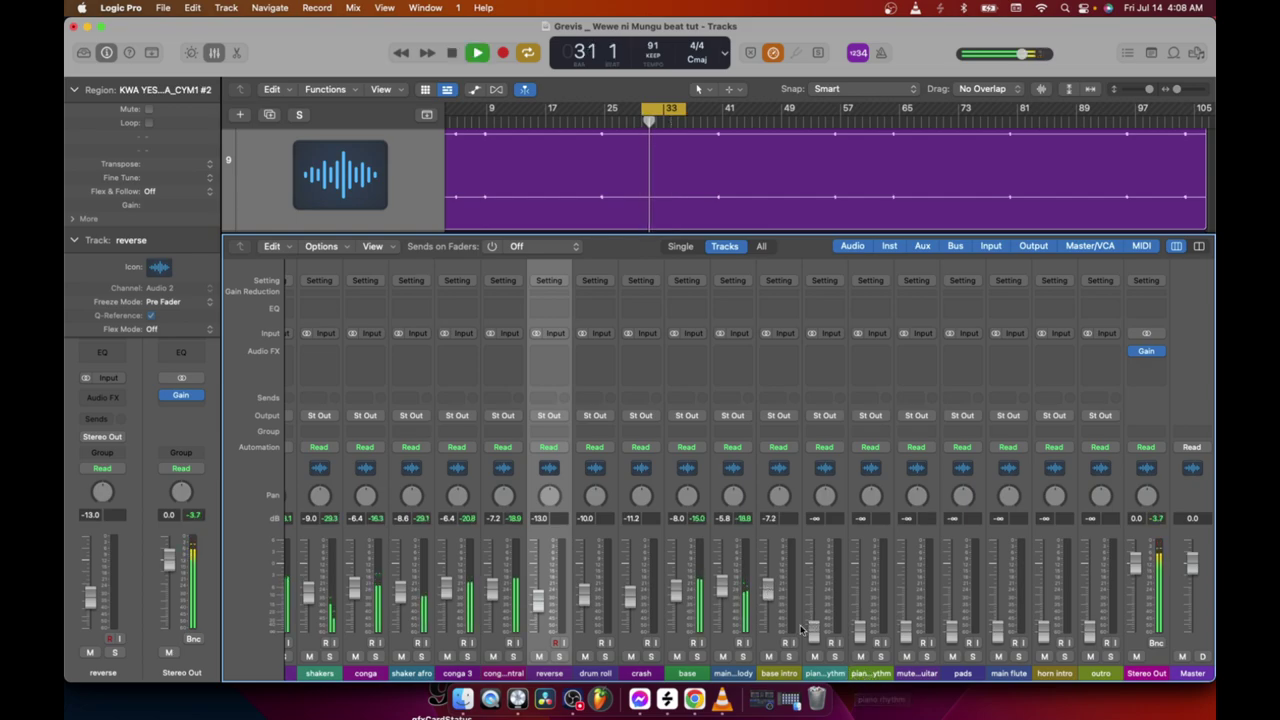
key("space")
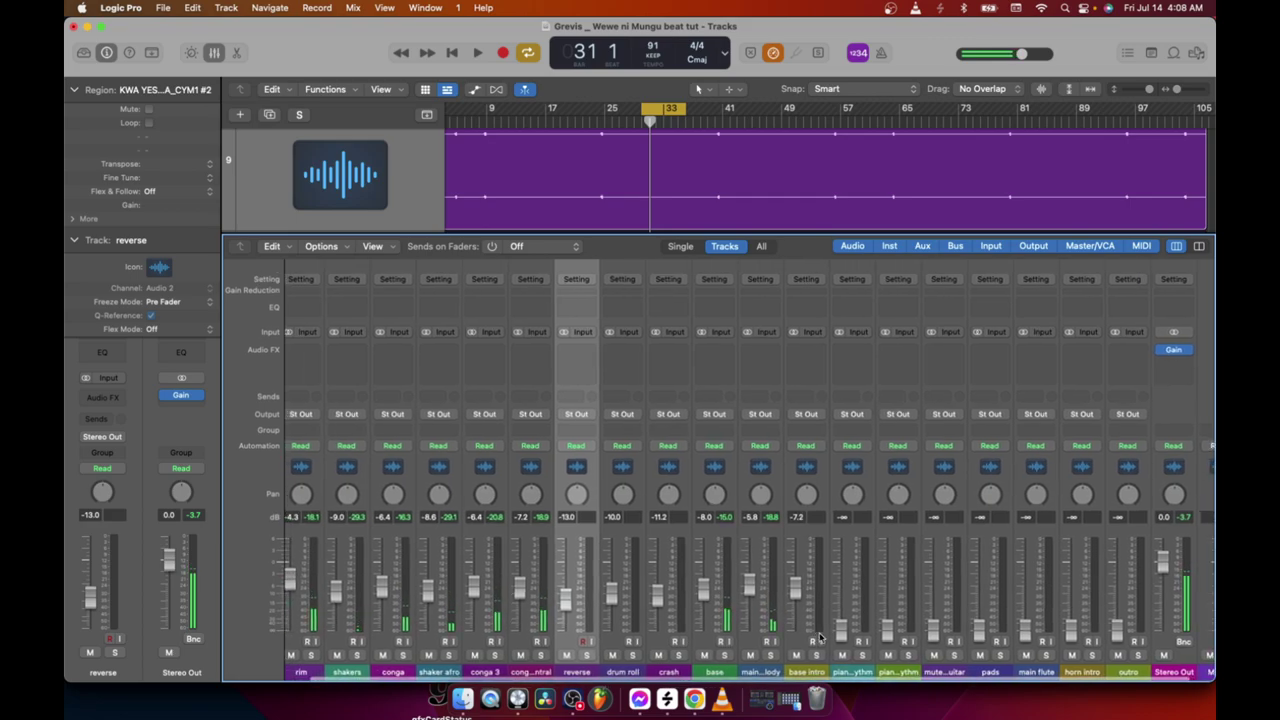
Raise the piano side rhythm from silence to about -6.6 dB
scroll(812, 643, "left", 1)
left_click_drag(812, 643, 812, 638)
left_click_drag(818, 620, 818, 587)
key("space")
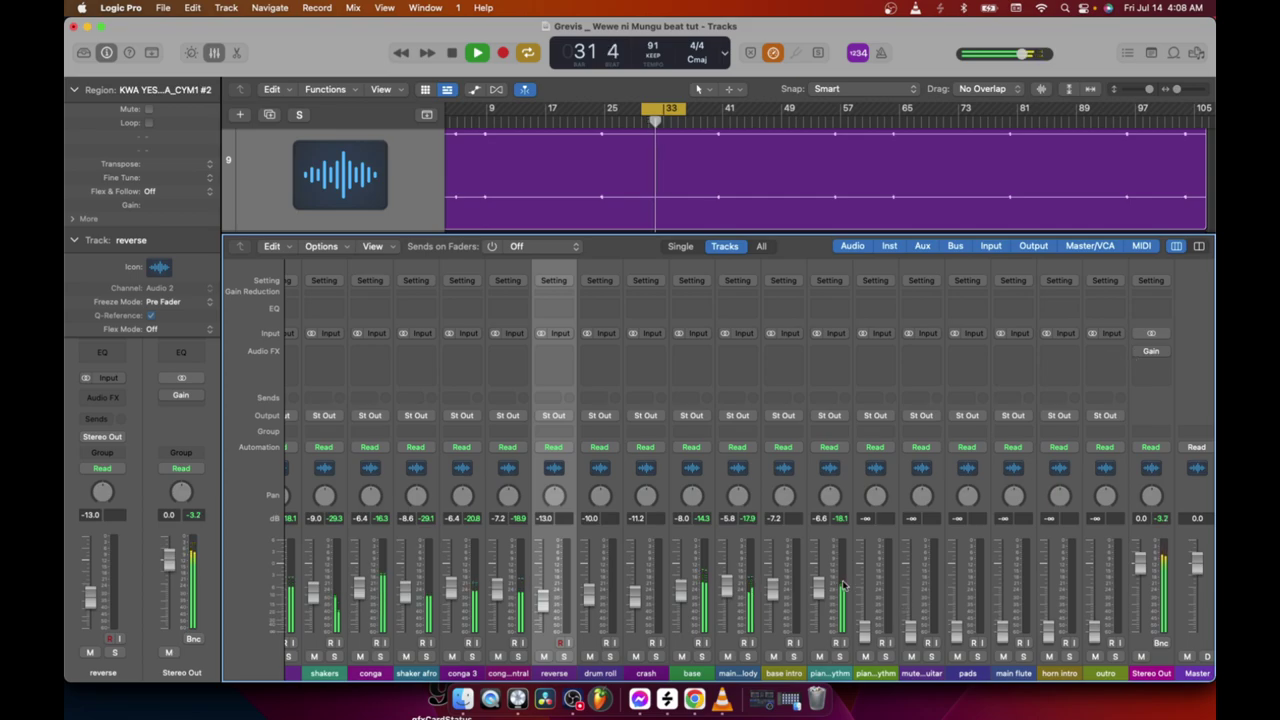
Fine-tune piano side rhythm to -5.0 dB soloed, then raise piano rhythm to -6.8 dB
left_click_drag(823, 596, 823, 585)
left_click(839, 656)
left_click_drag(821, 590, 820, 585)
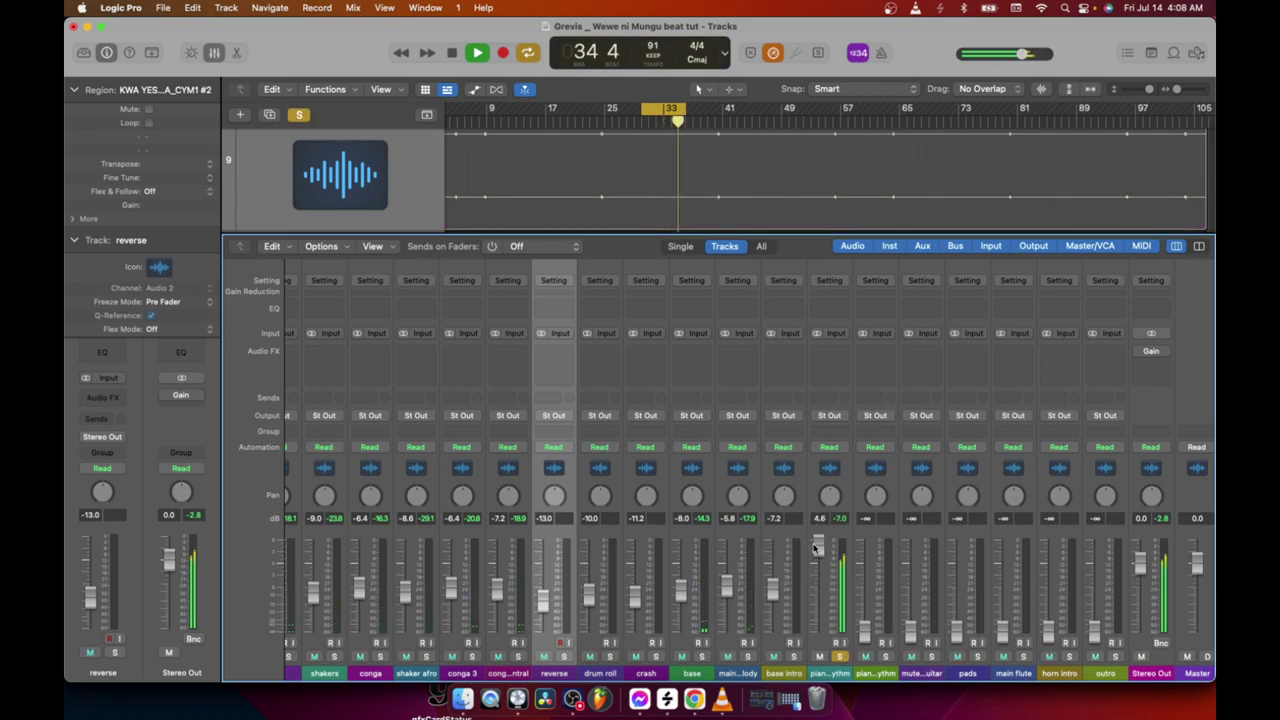
left_click_drag(820, 580, 820, 586)
key("space")
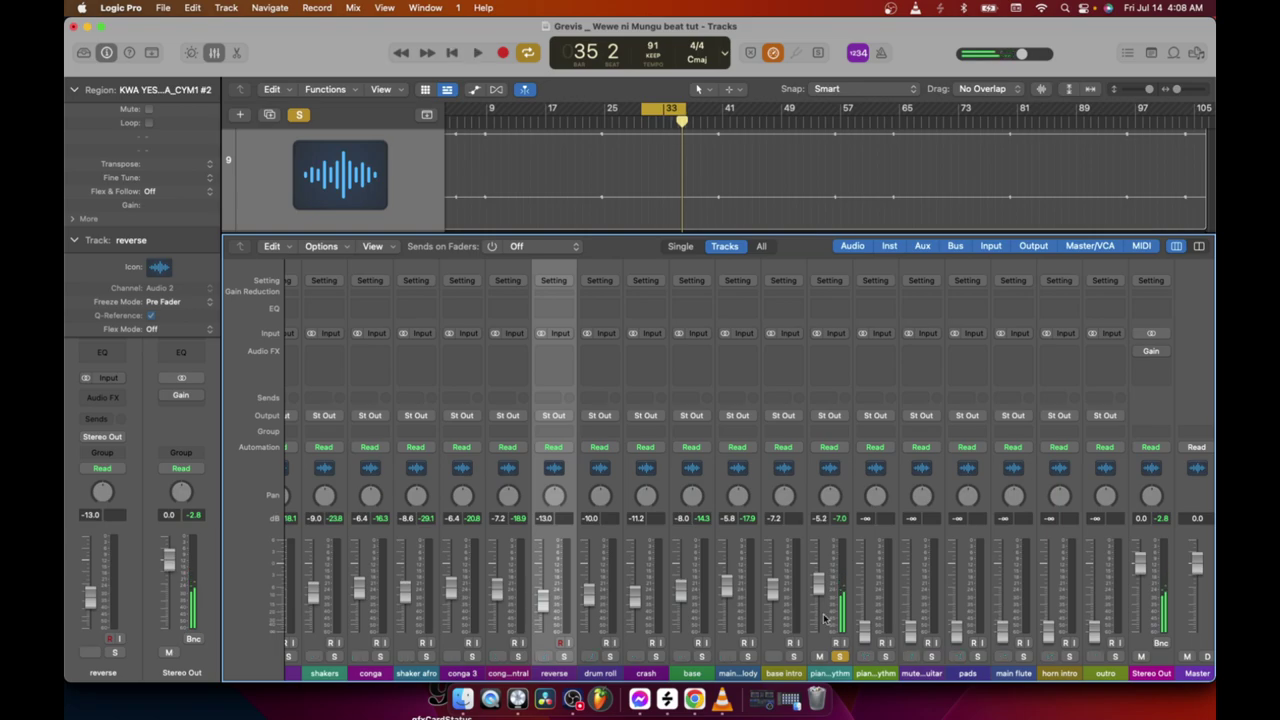
key("space")
key("space")
left_click(818, 590)
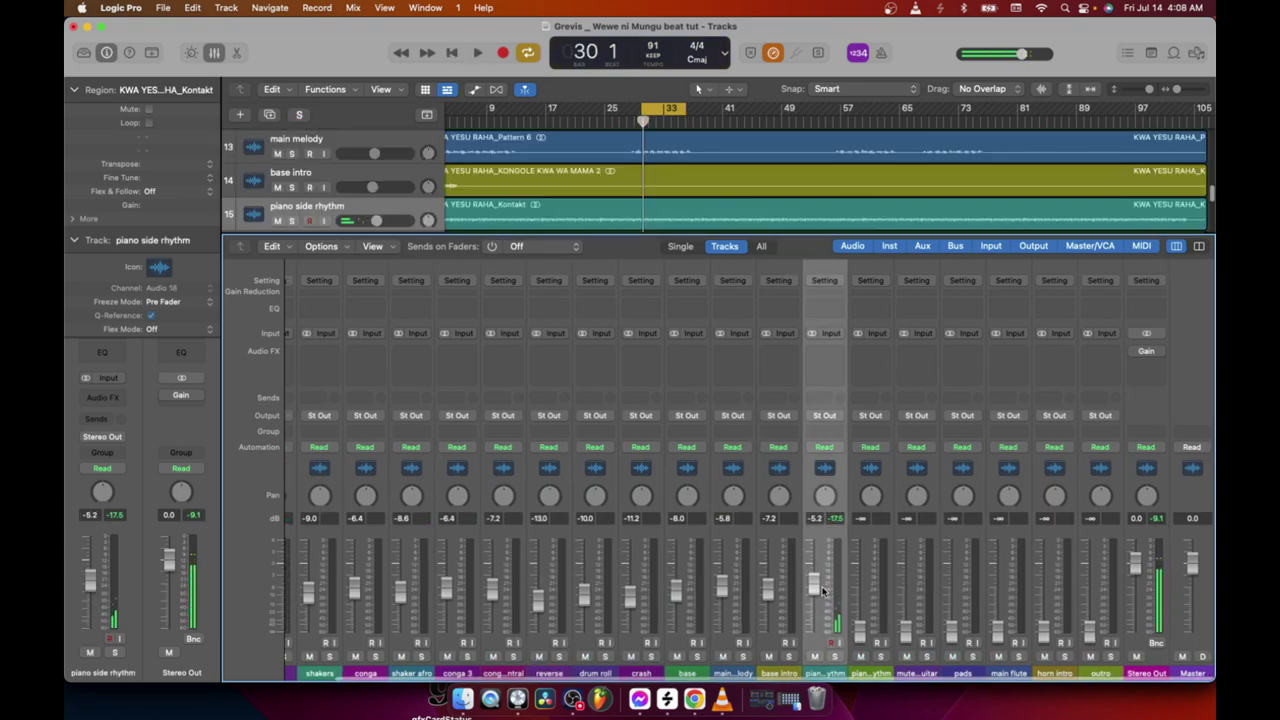
key("space")
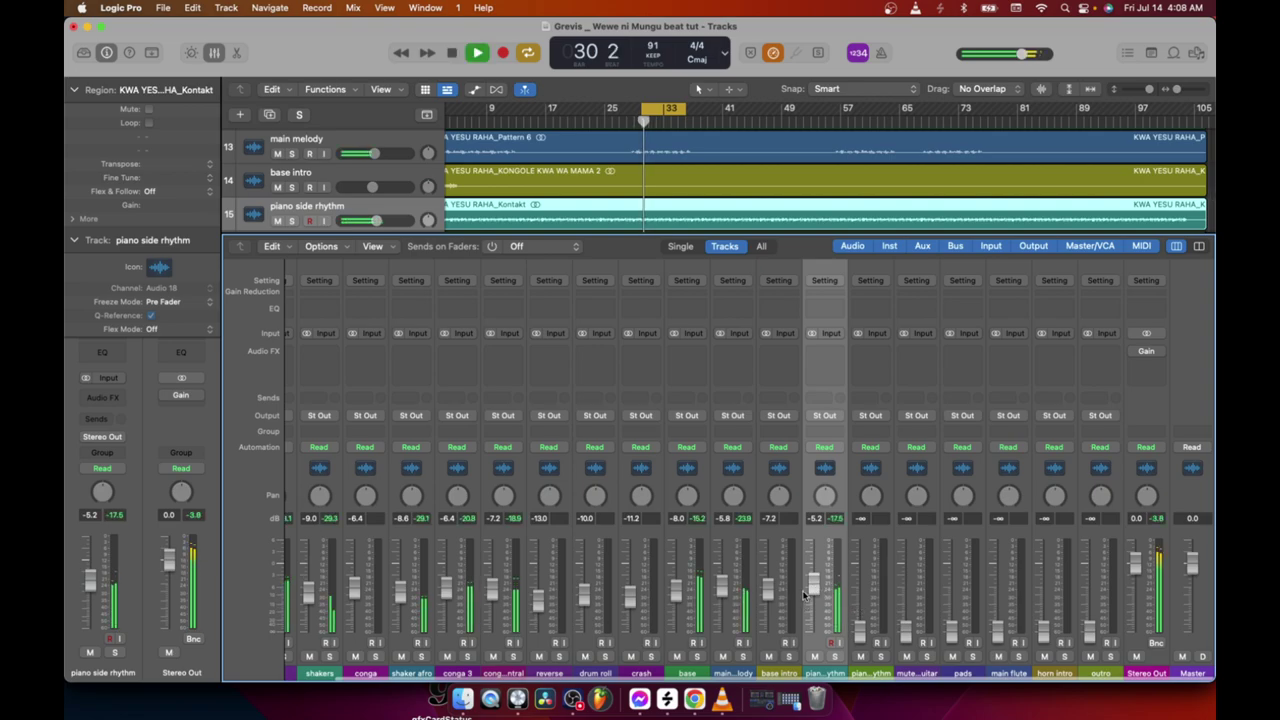
left_click_drag(816, 580, 818, 594)
key("space")
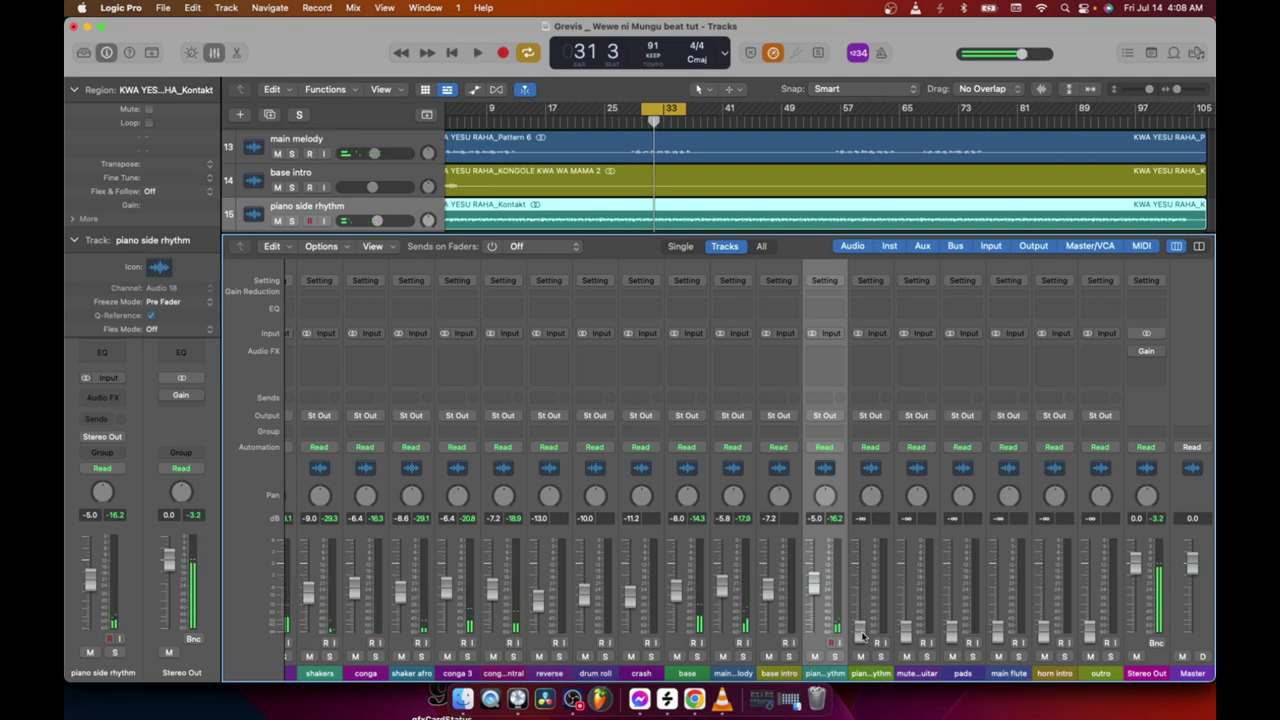
left_click_drag(860, 634, 859, 600)
Audition piano rhythm and piano side rhythm soloed, then clear both solos and stop
key("space")
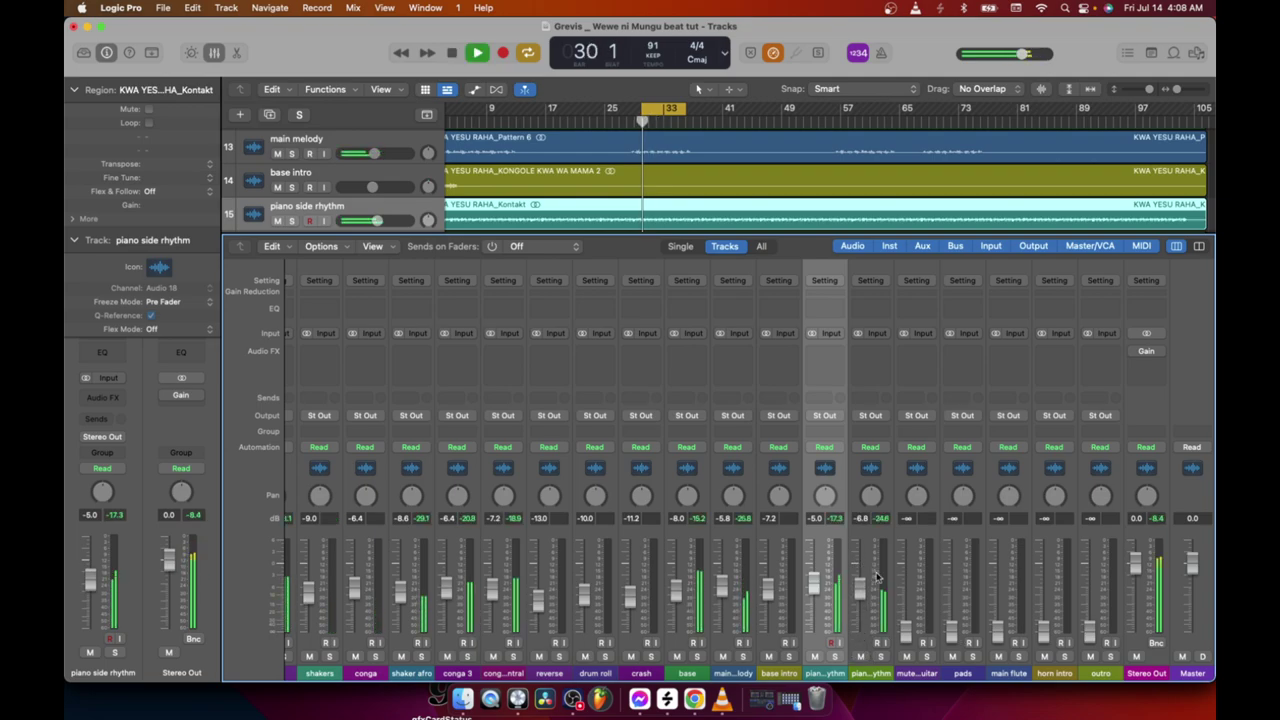
left_click(882, 657)
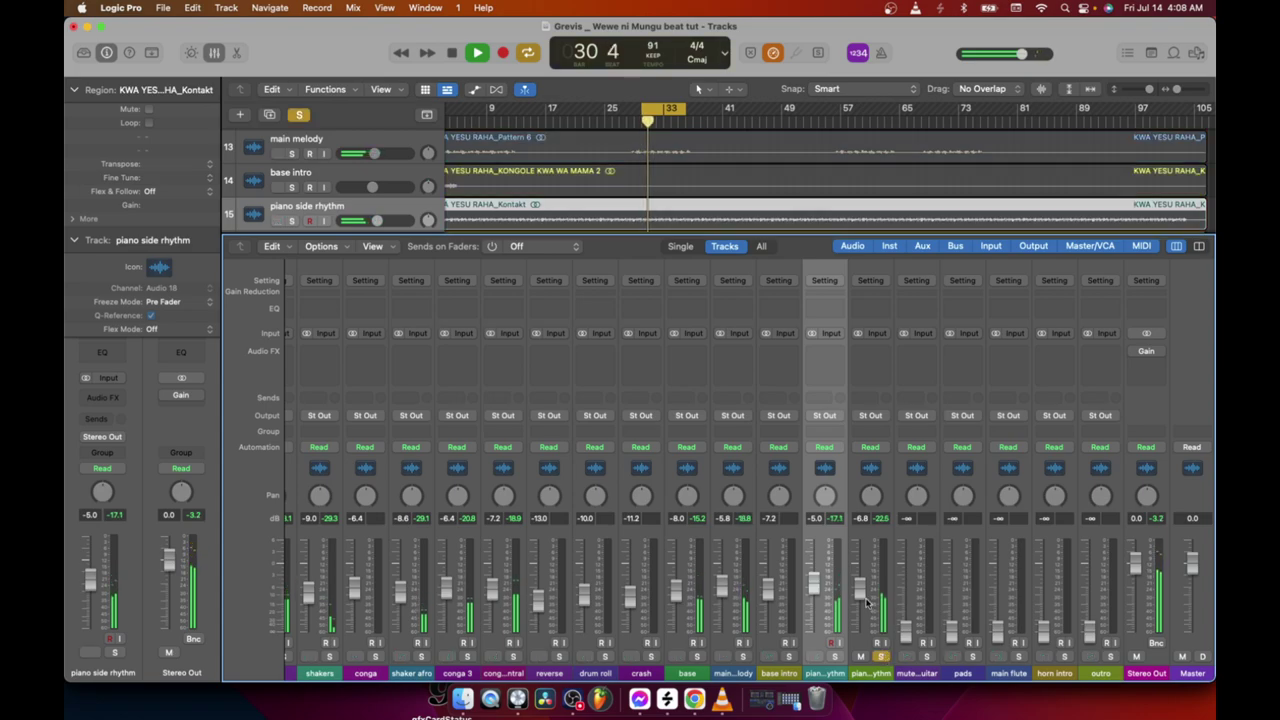
left_click(837, 657)
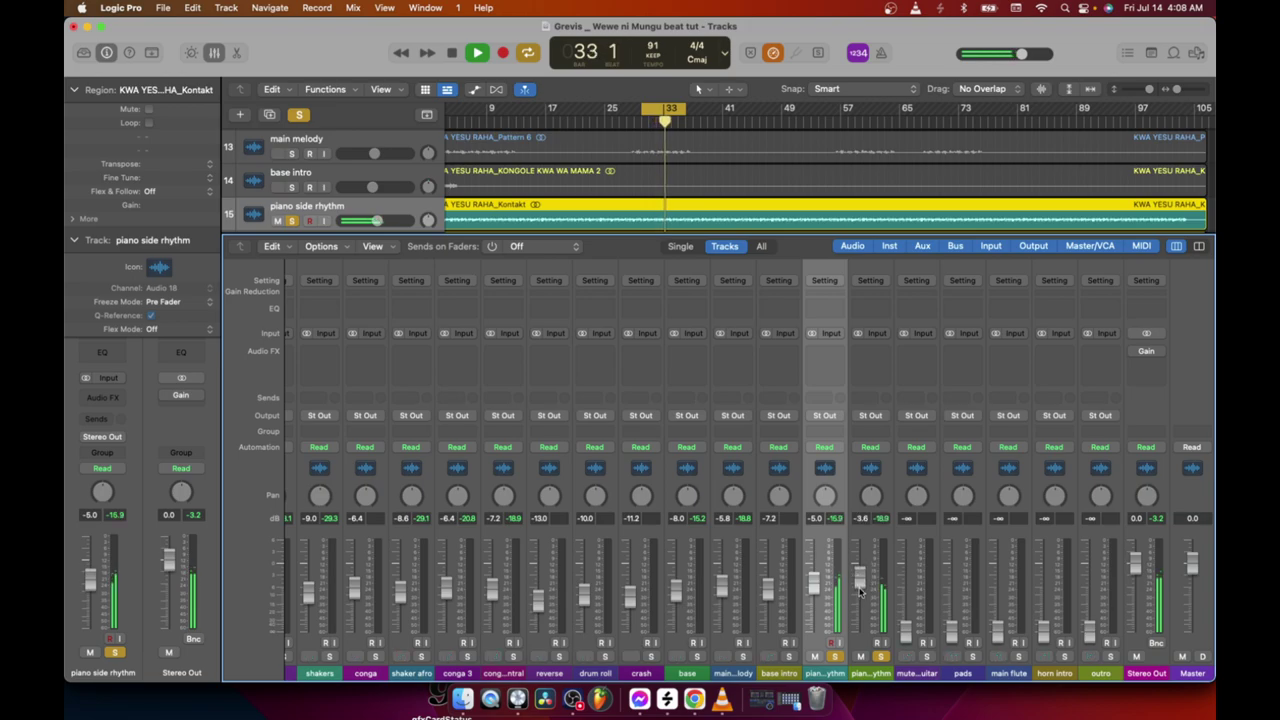
left_click(837, 657)
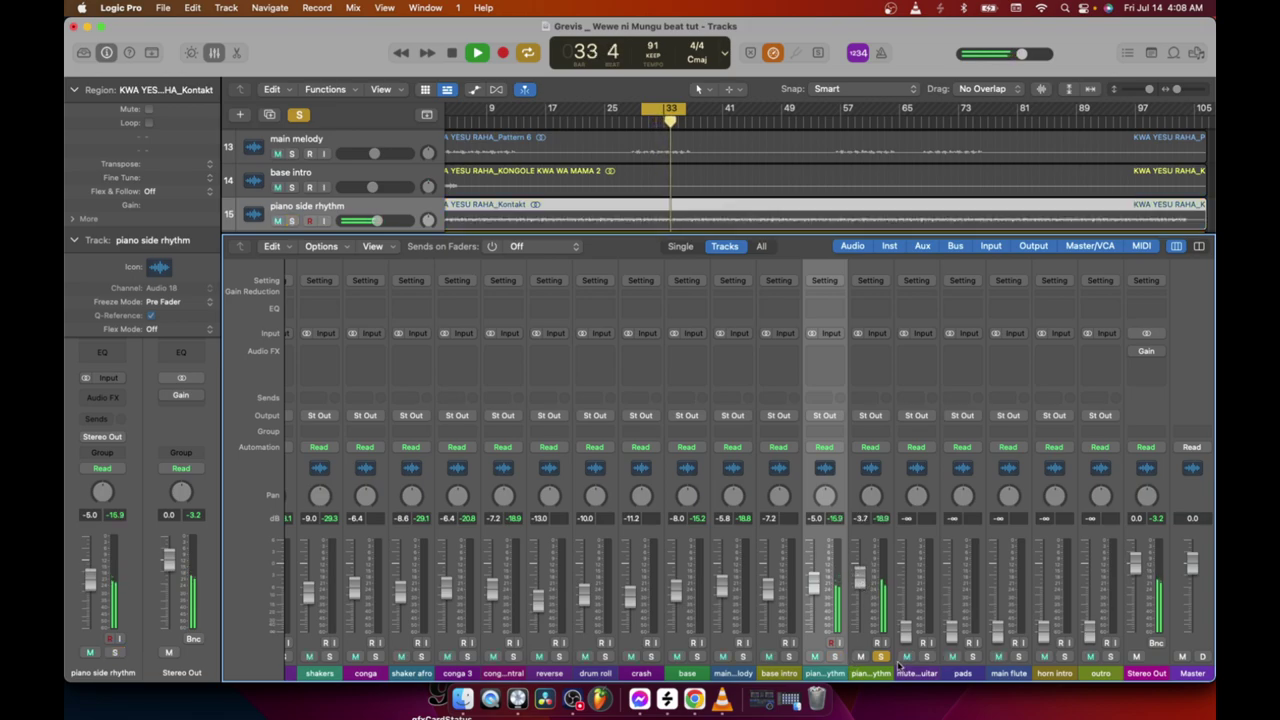
left_click(881, 657)
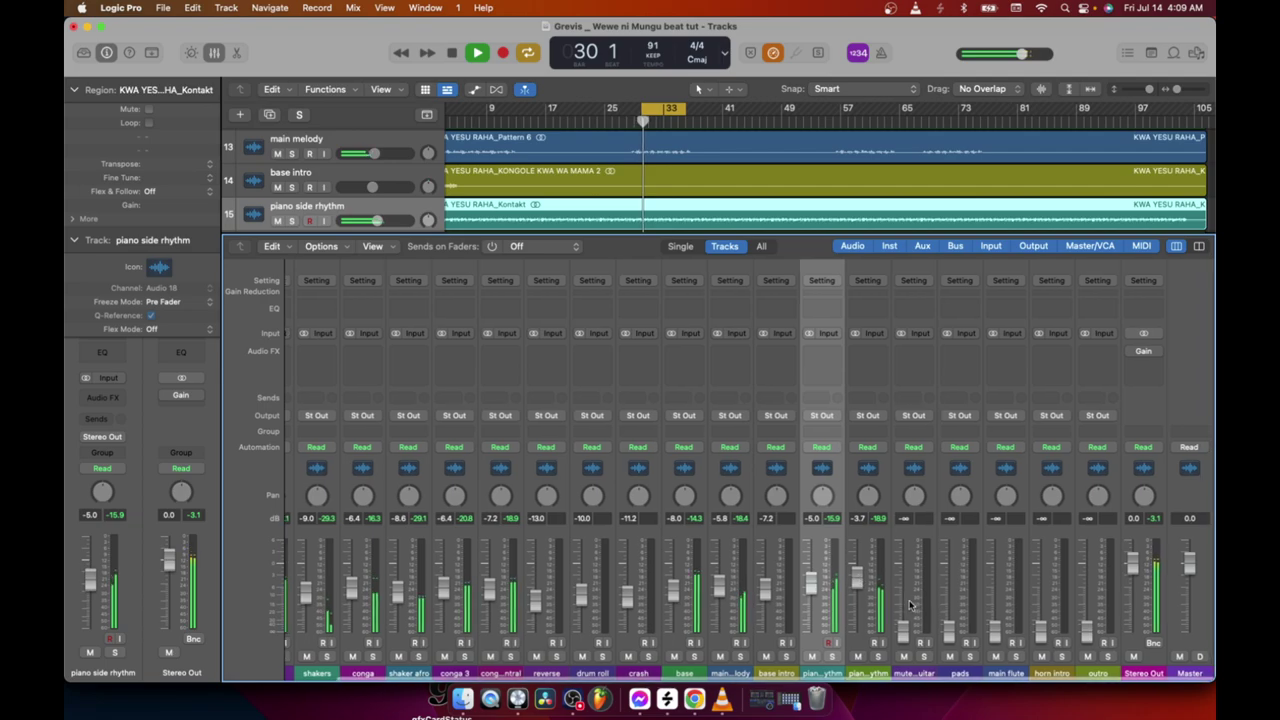
key("space")
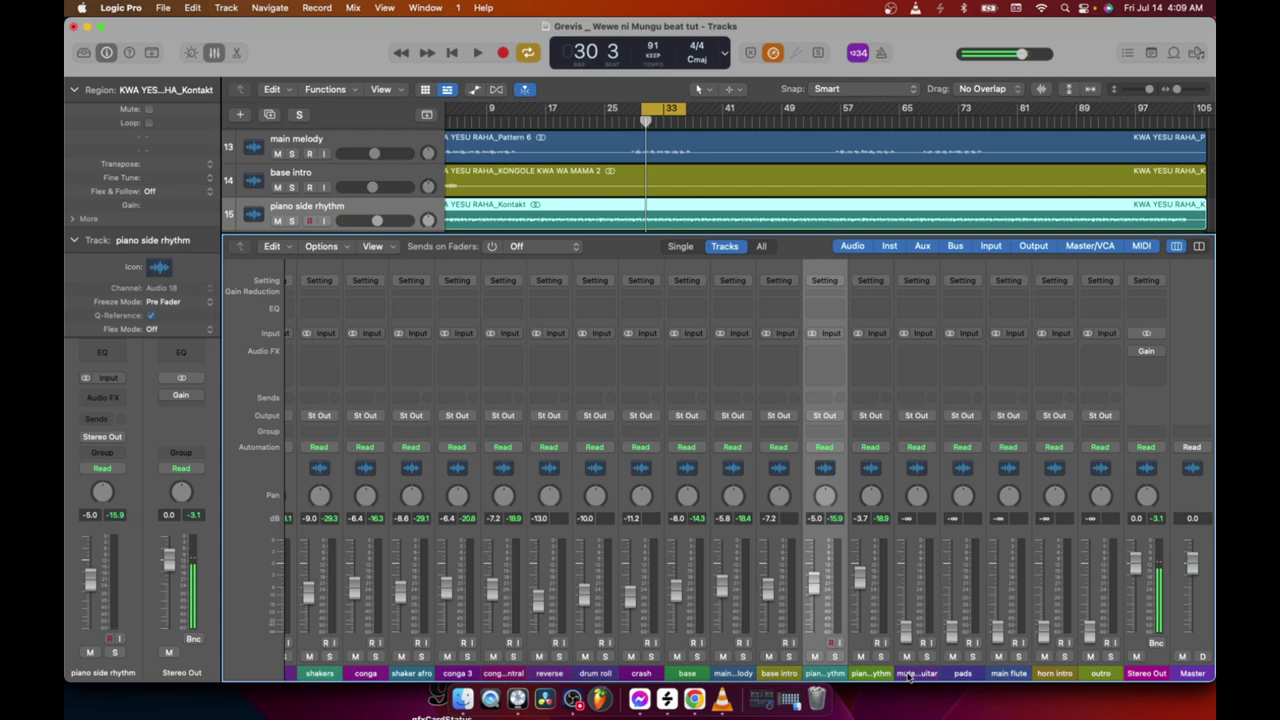
Bring muted guitar up from silence to about -4.6 dB, auditioning it soloed
left_click_drag(908, 636, 906, 584)
left_click(926, 656)
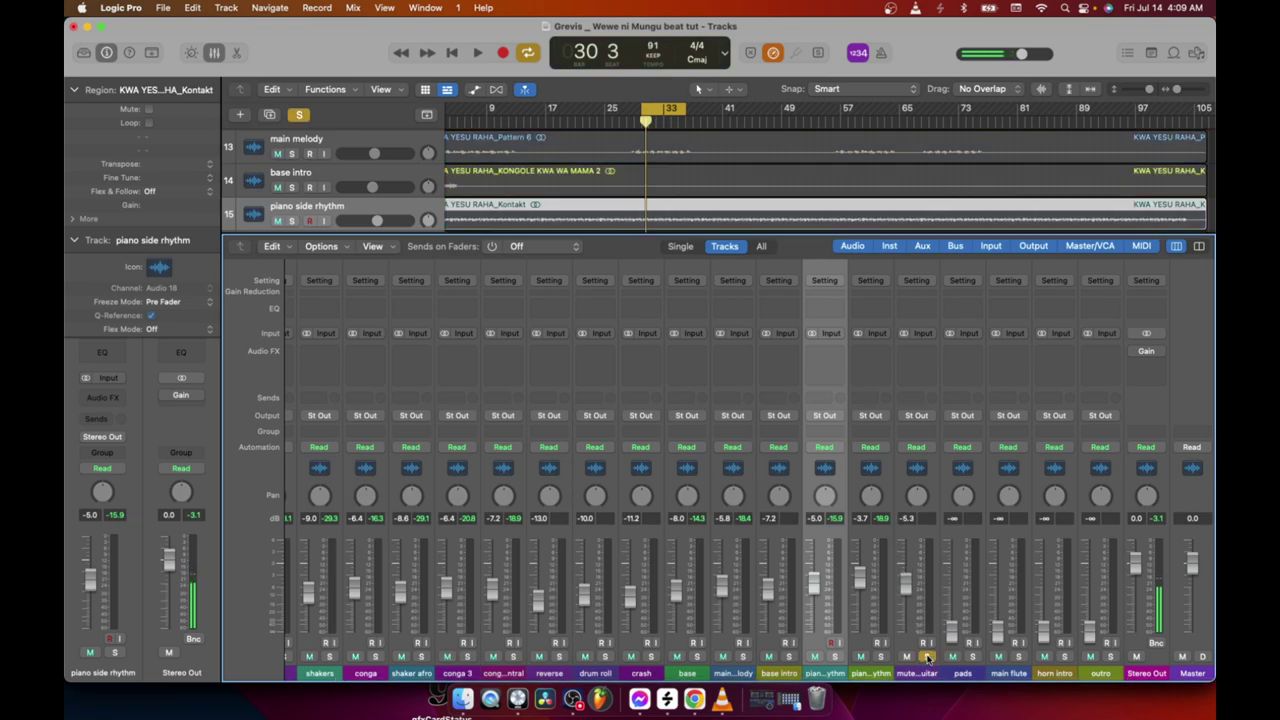
key("space")
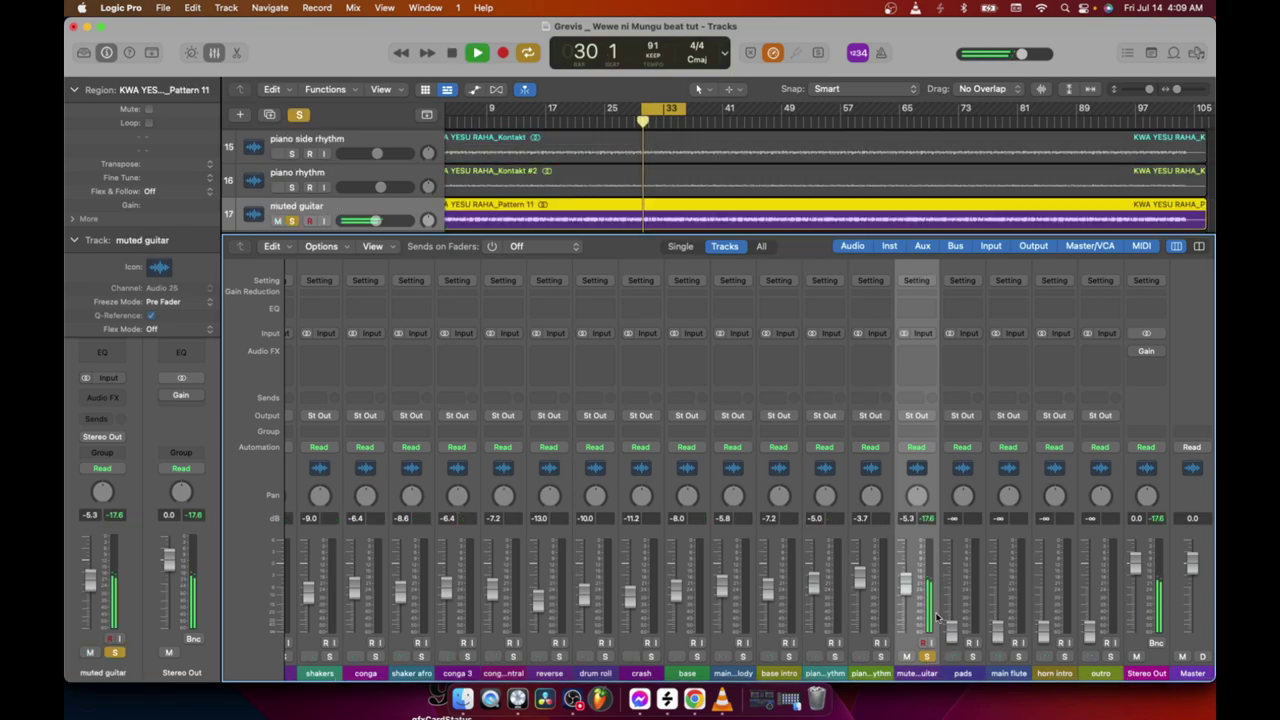
left_click_drag(906, 584, 907, 577)
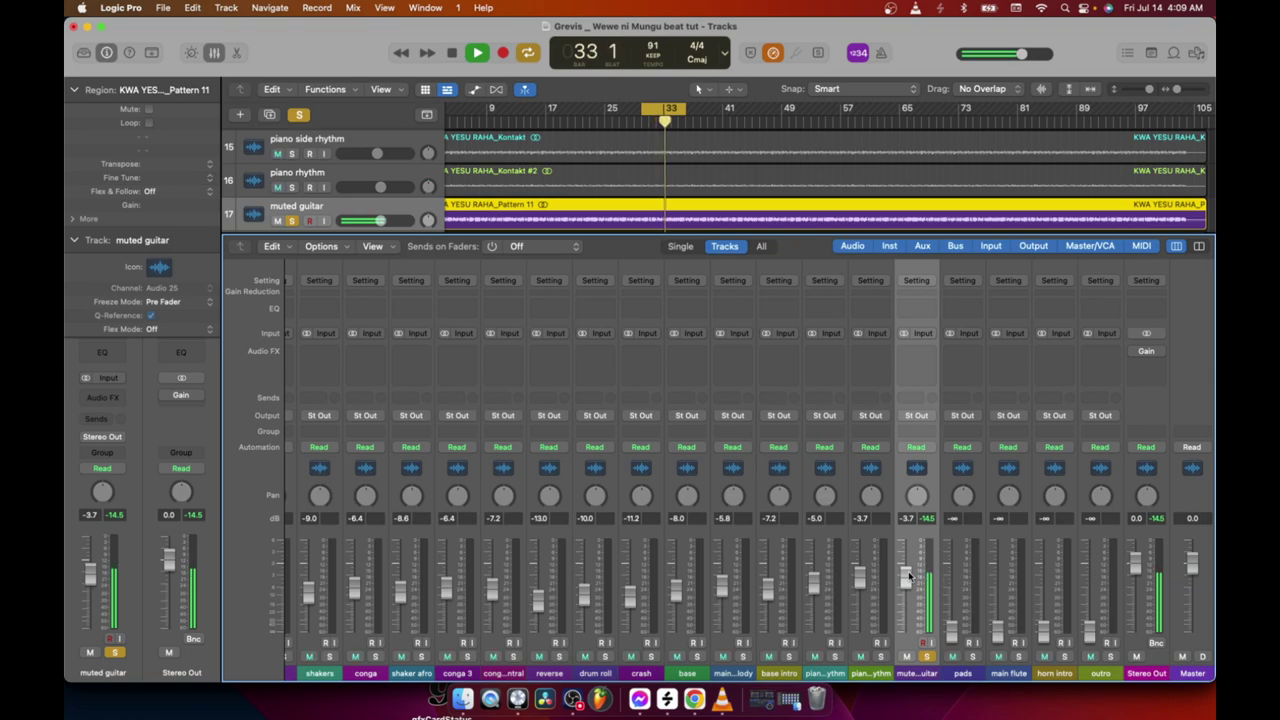
key("space")
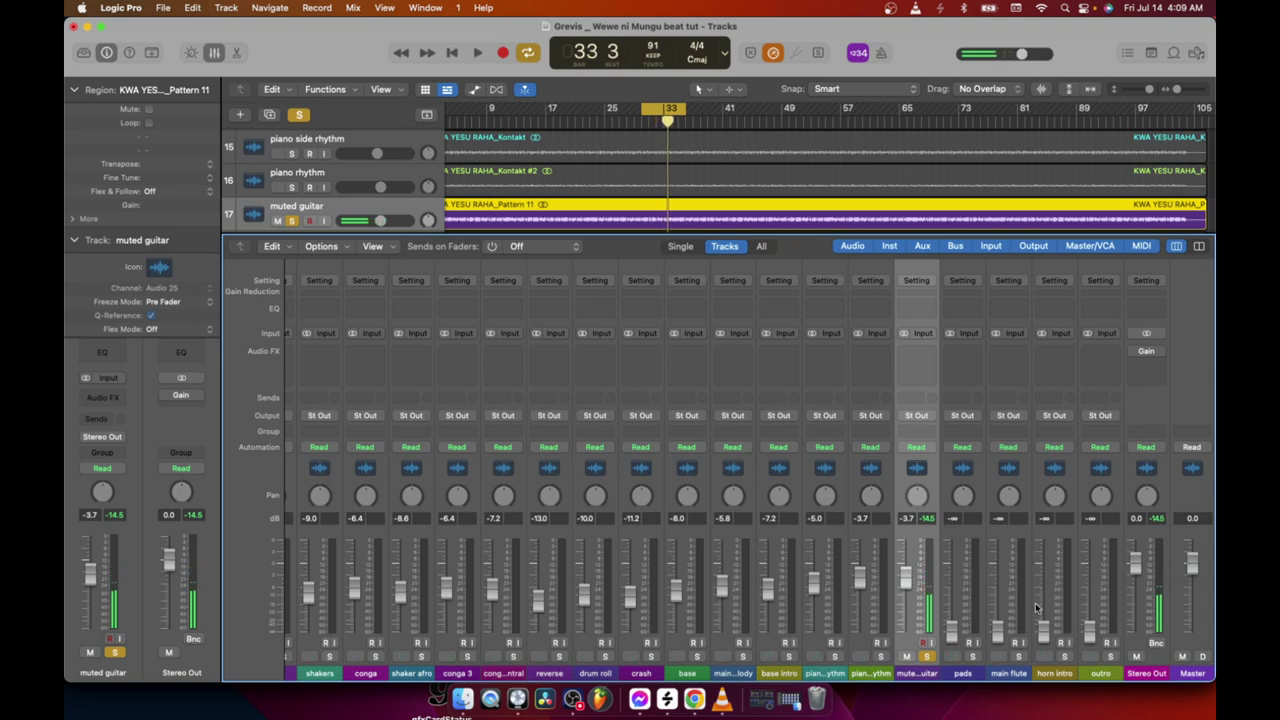
left_click(927, 656)
Play the full mix from bar 30 and enable the Gain plug-in on Stereo Out
key("space")
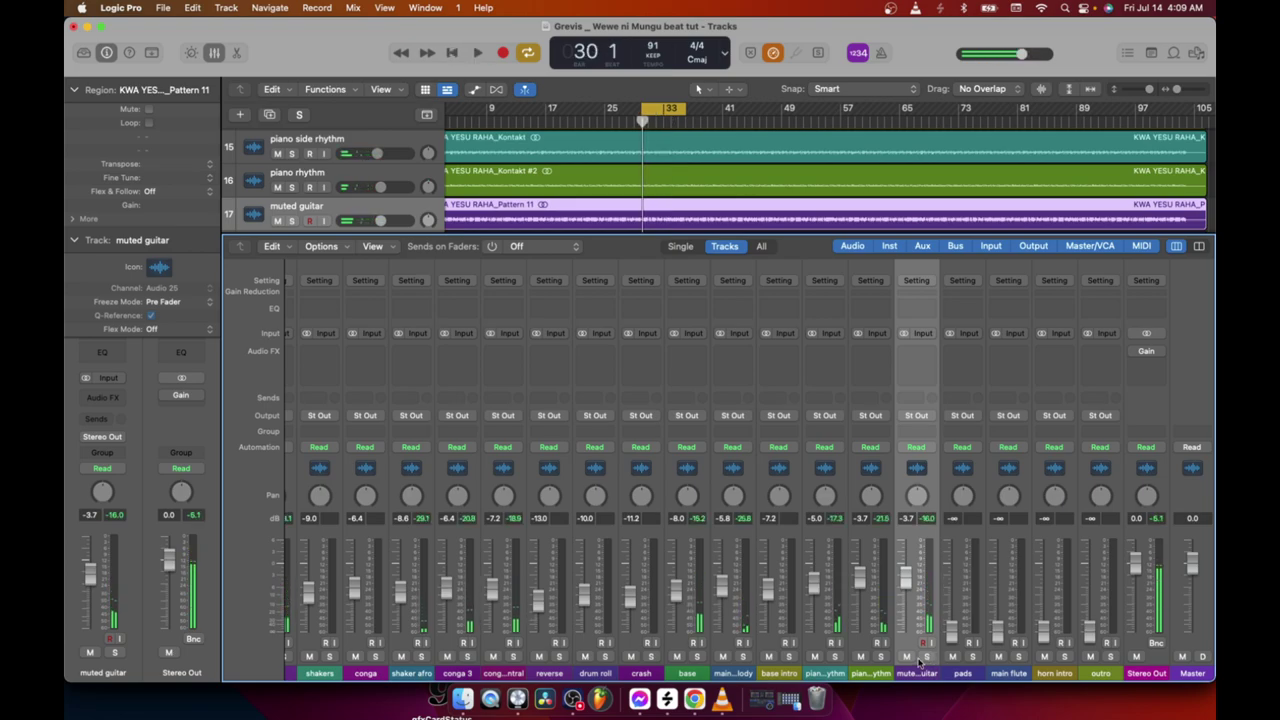
key("space")
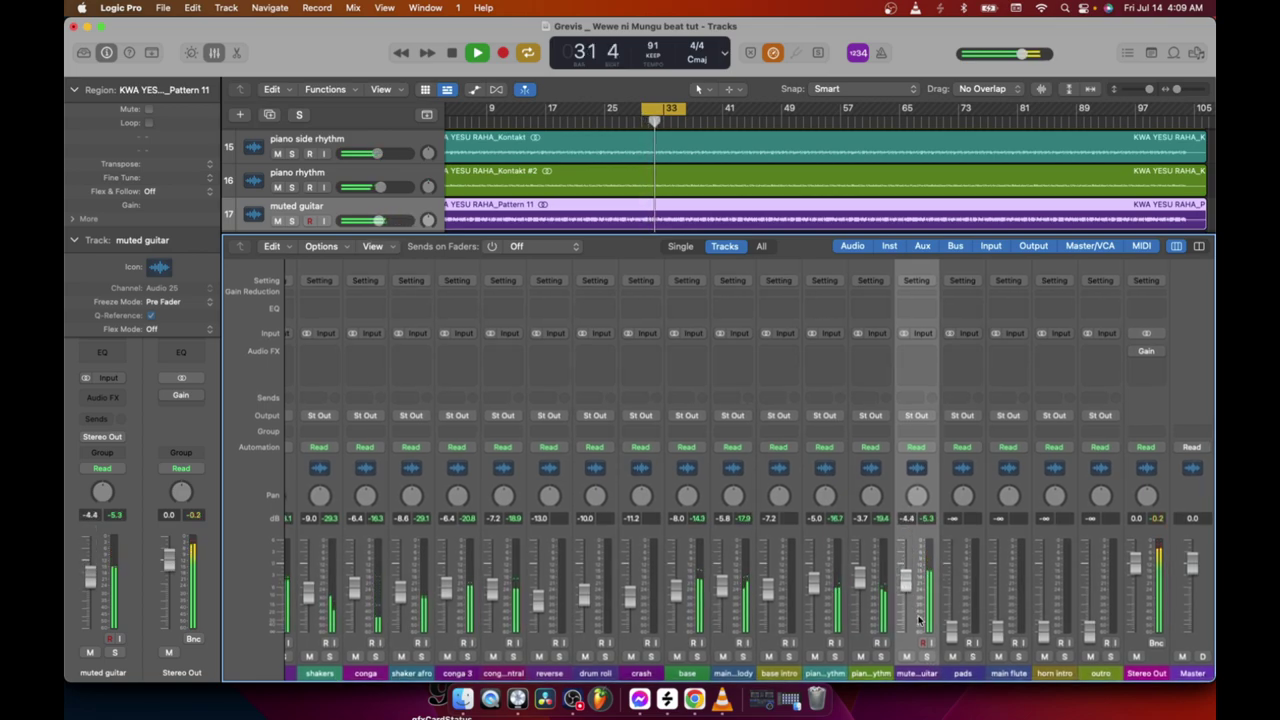
key("space")
scroll(904, 588, "left", 1)
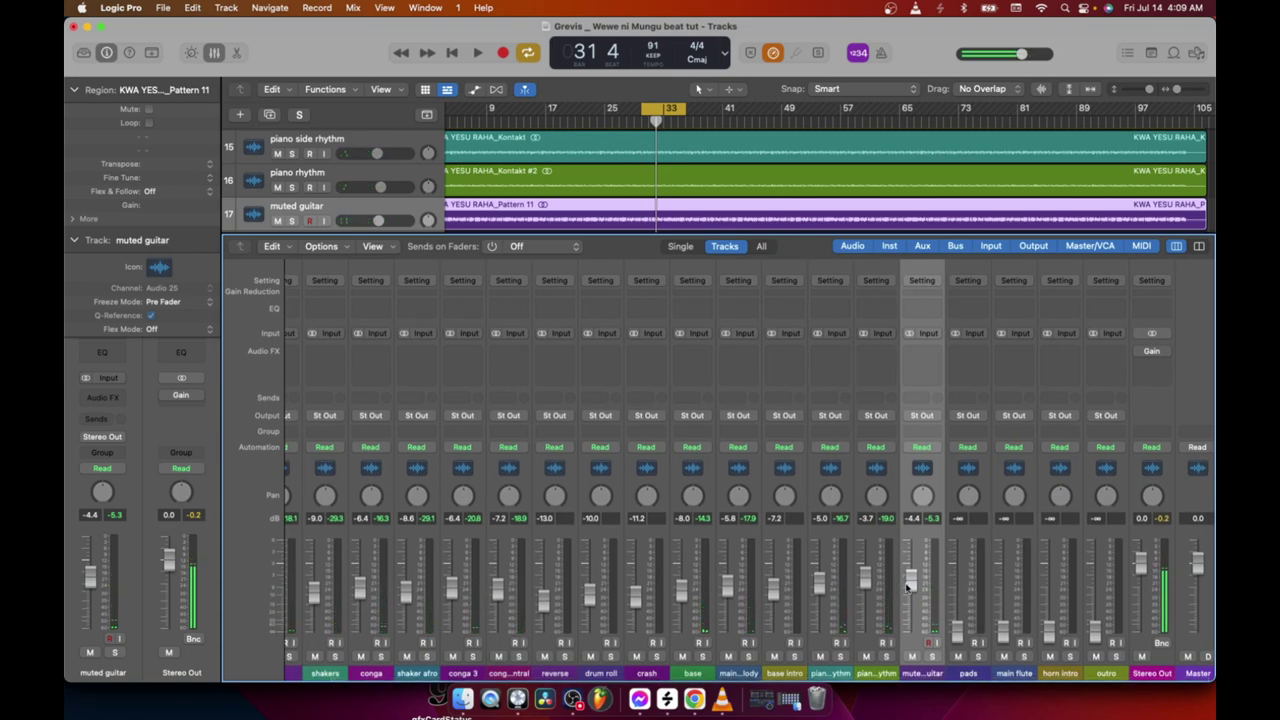
key("space")
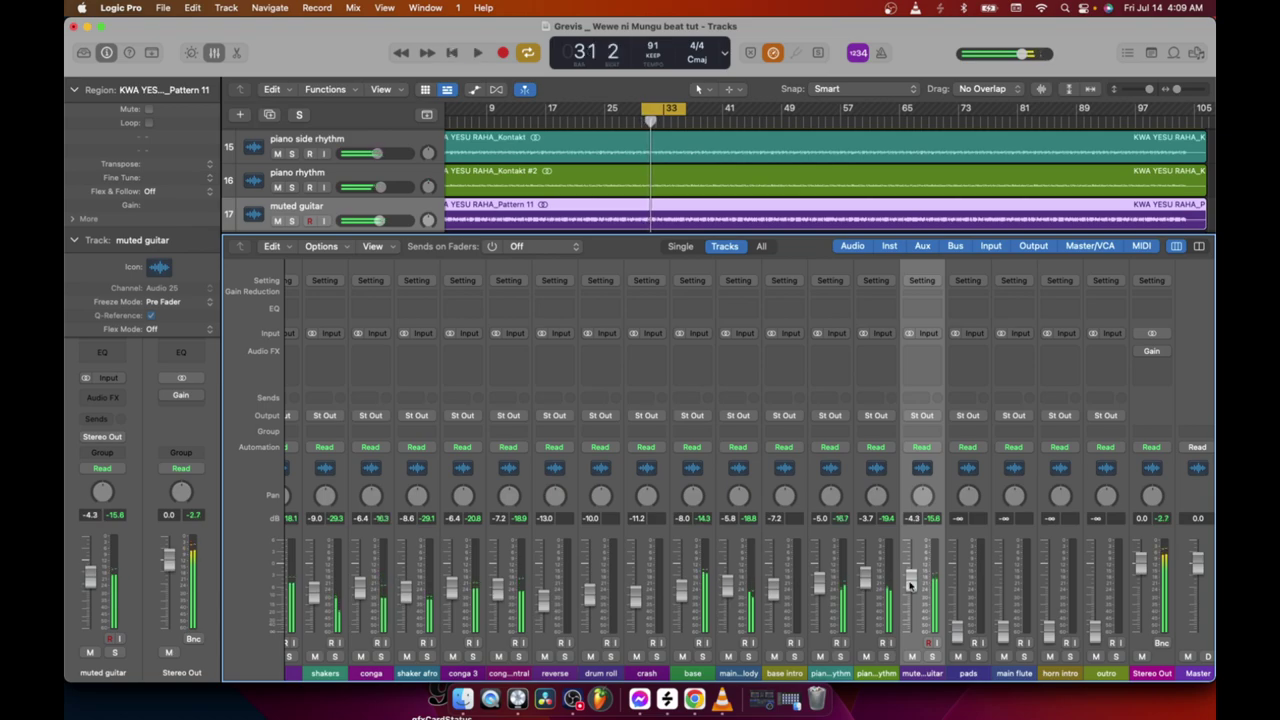
left_click(1141, 352)
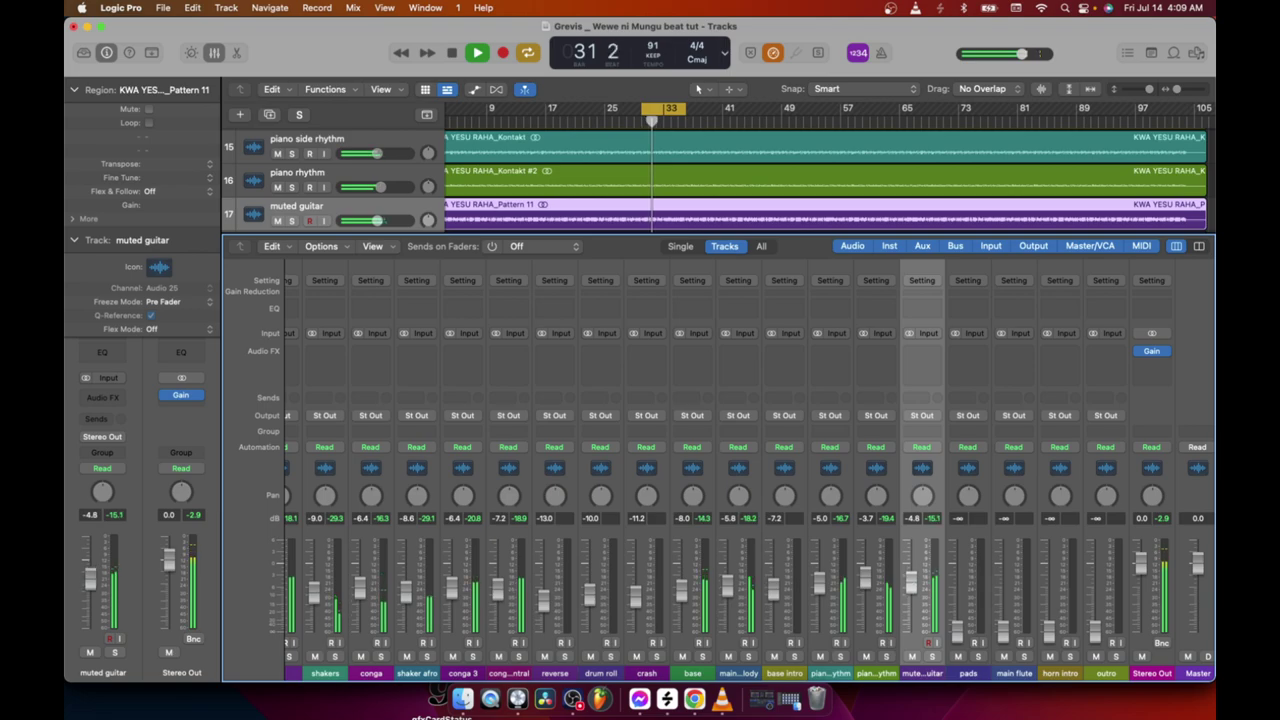
scroll(750, 460, "right", 1)
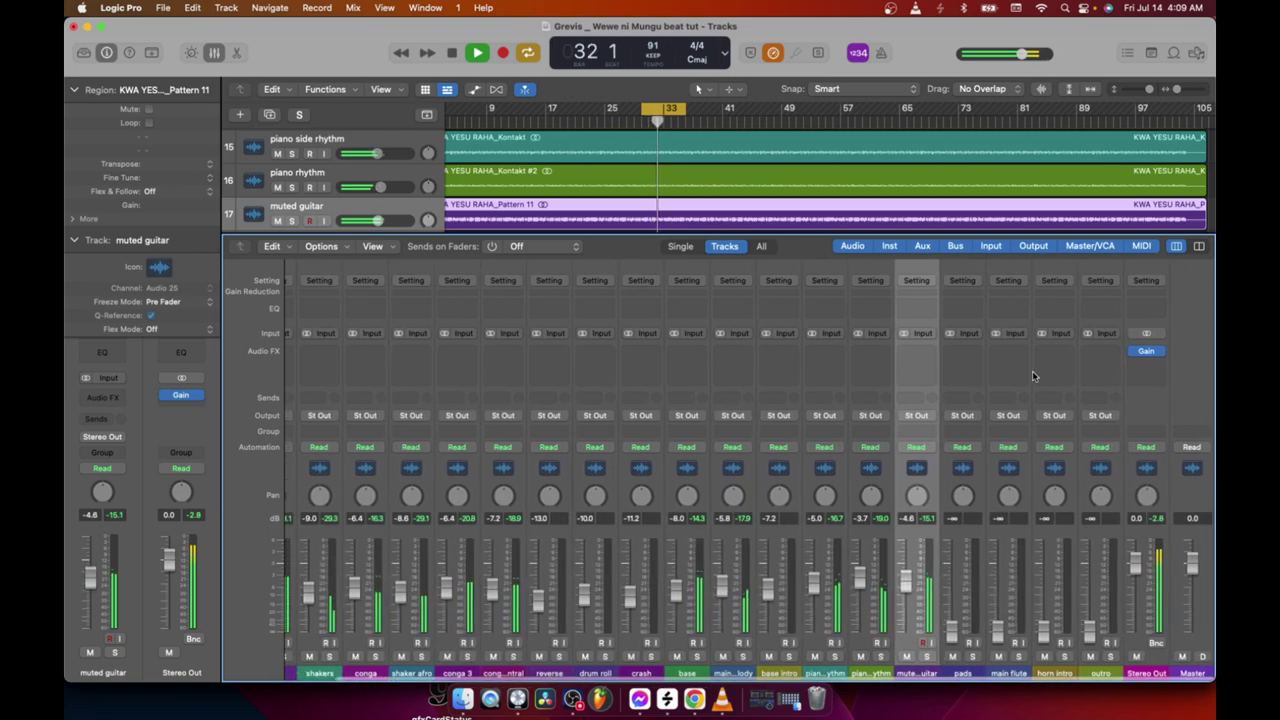
key("space")
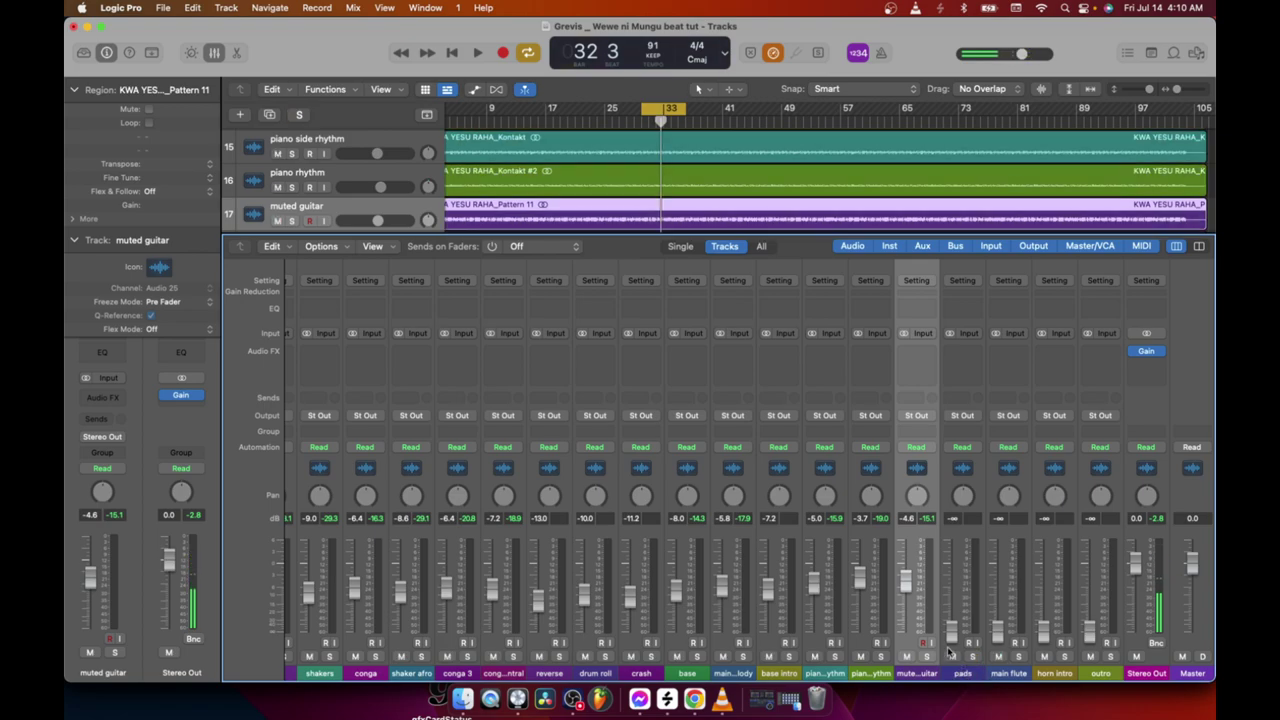
Audition the pads soloed from bar 30, then unsolo and play the full mix
key("space")
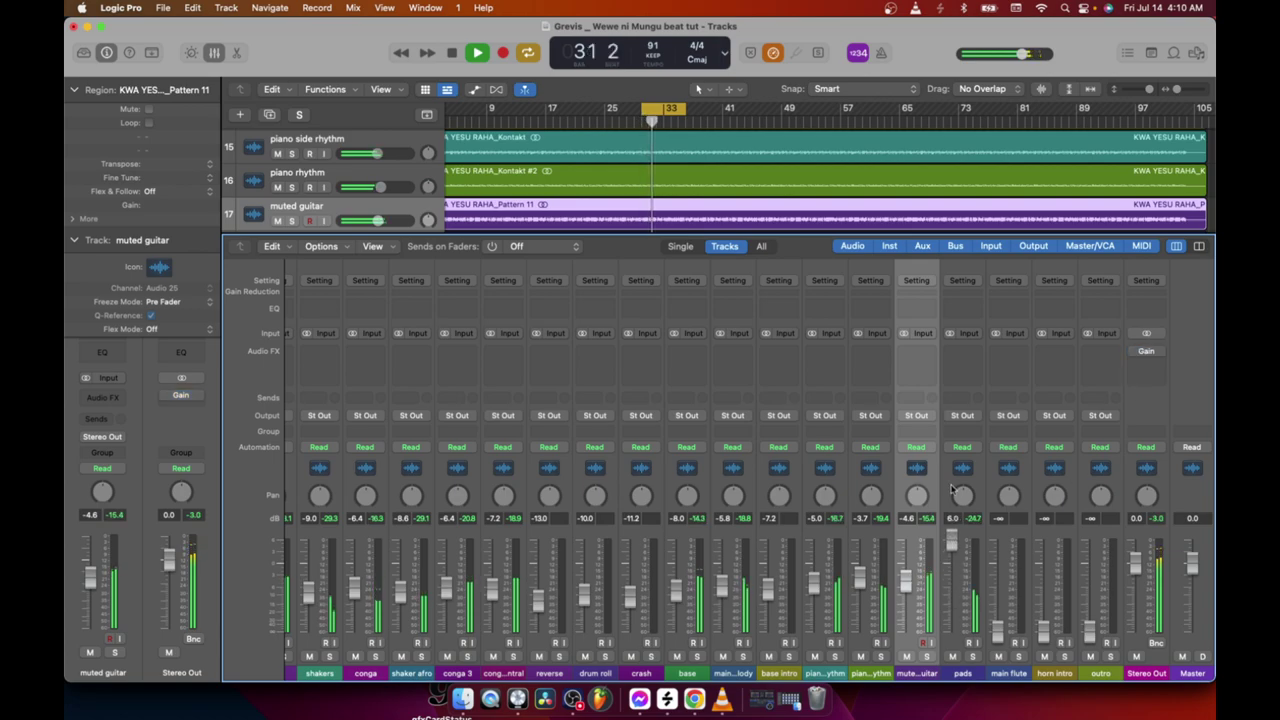
left_click(974, 657)
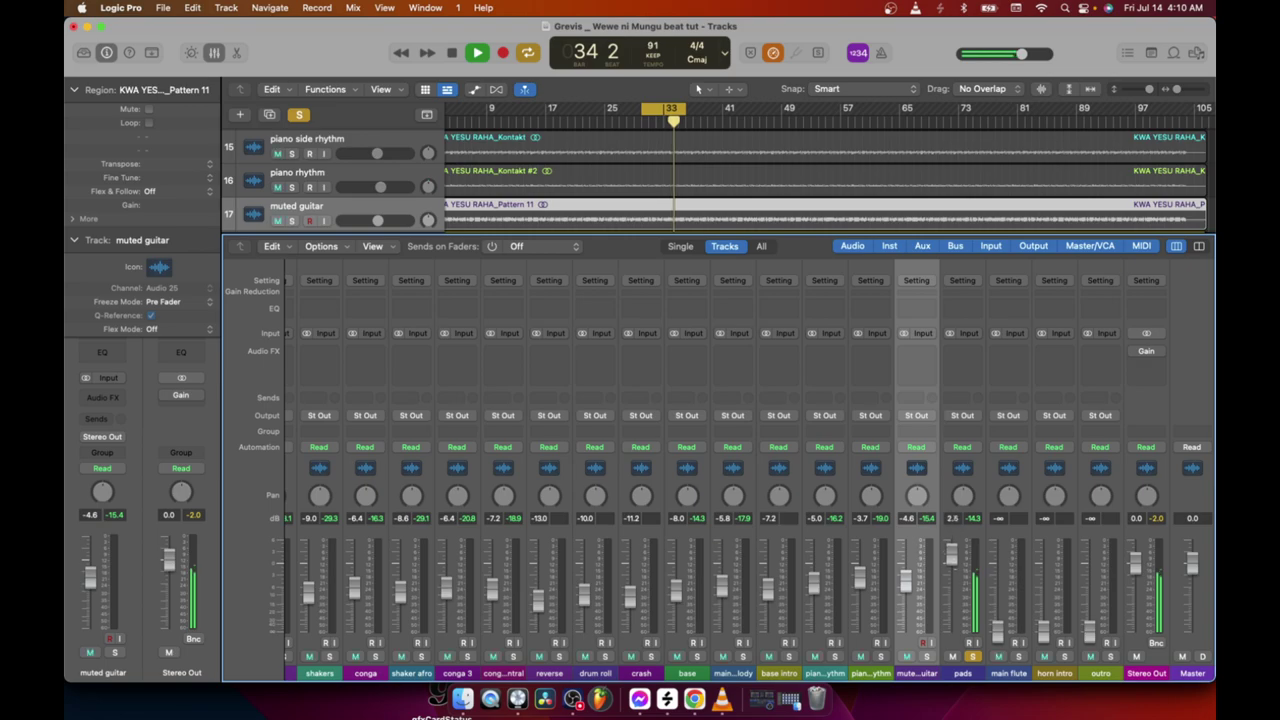
key("space")
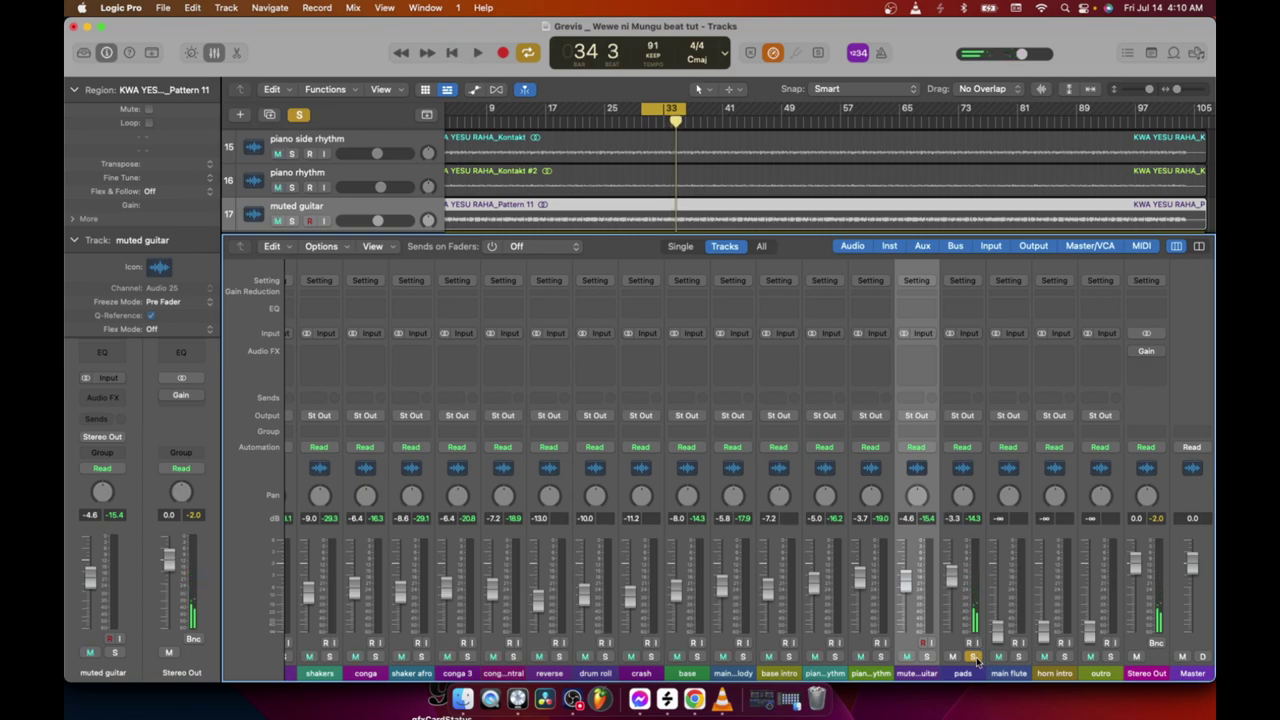
left_click(974, 657)
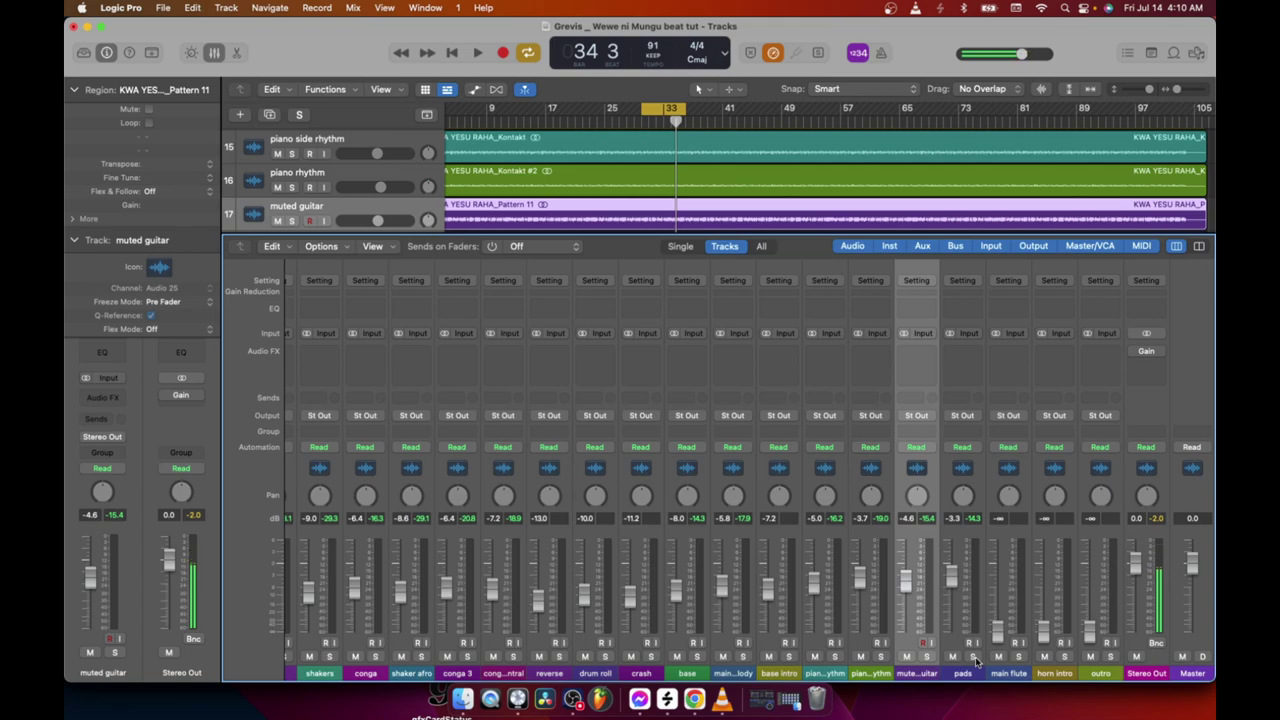
key("space")
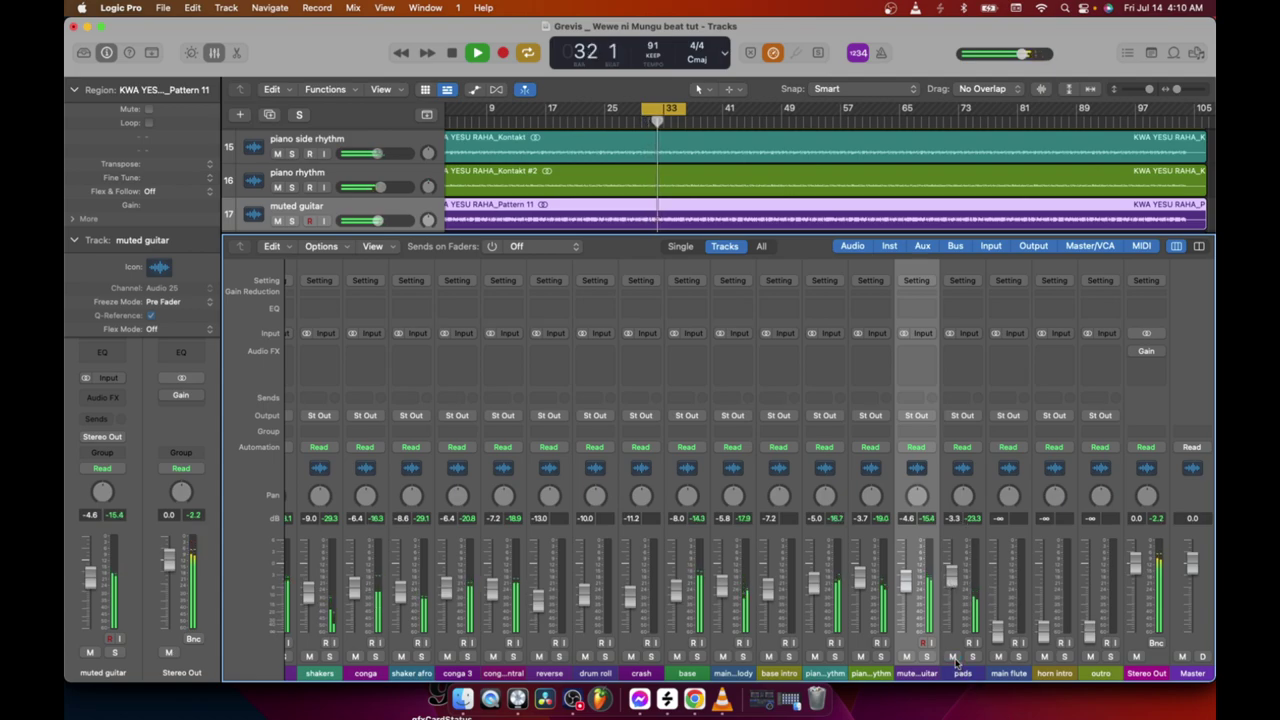
Mute both piano rhythms, muted guitar and main melody, then replay the beat
left_click(815, 657)
left_click(862, 658)
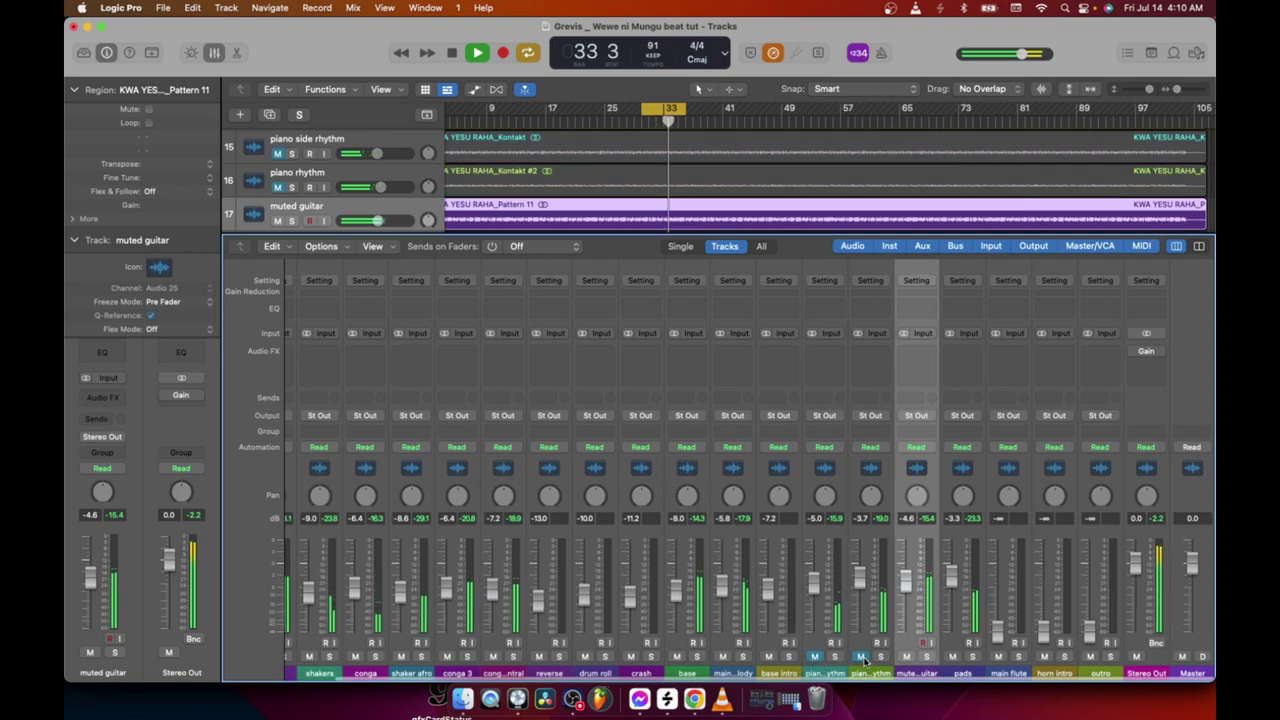
left_click(906, 657)
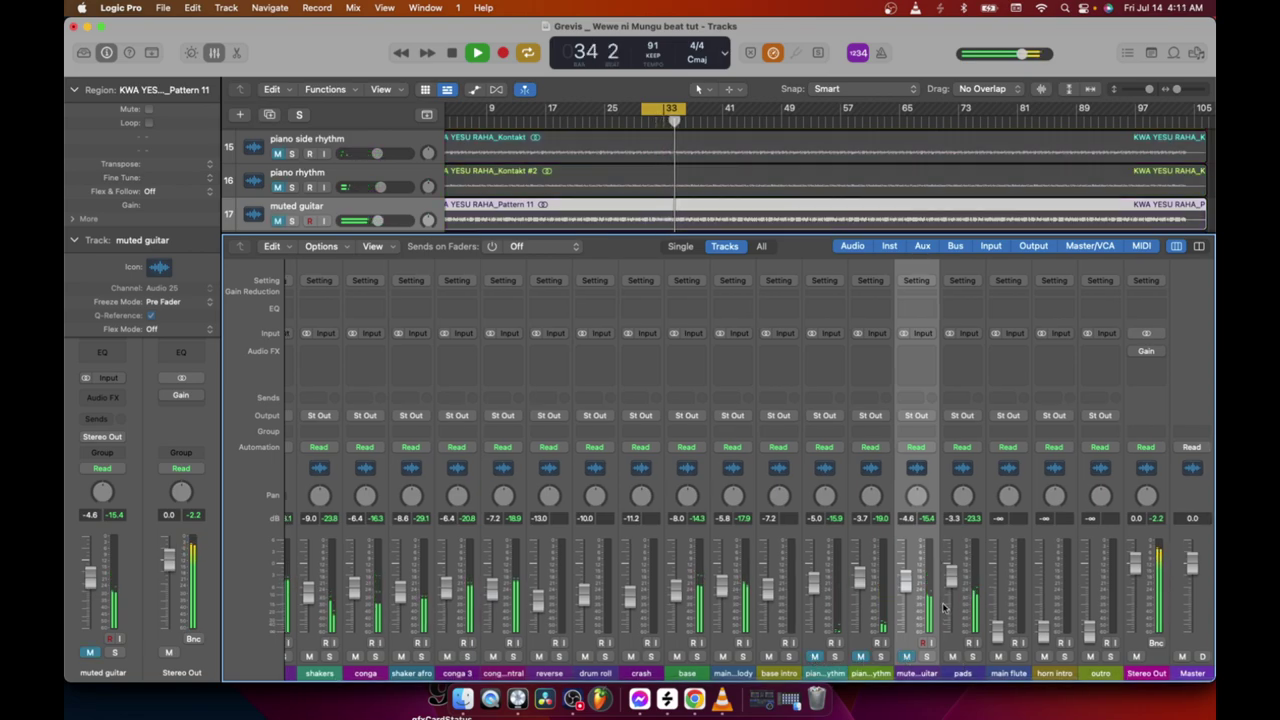
left_click(724, 657)
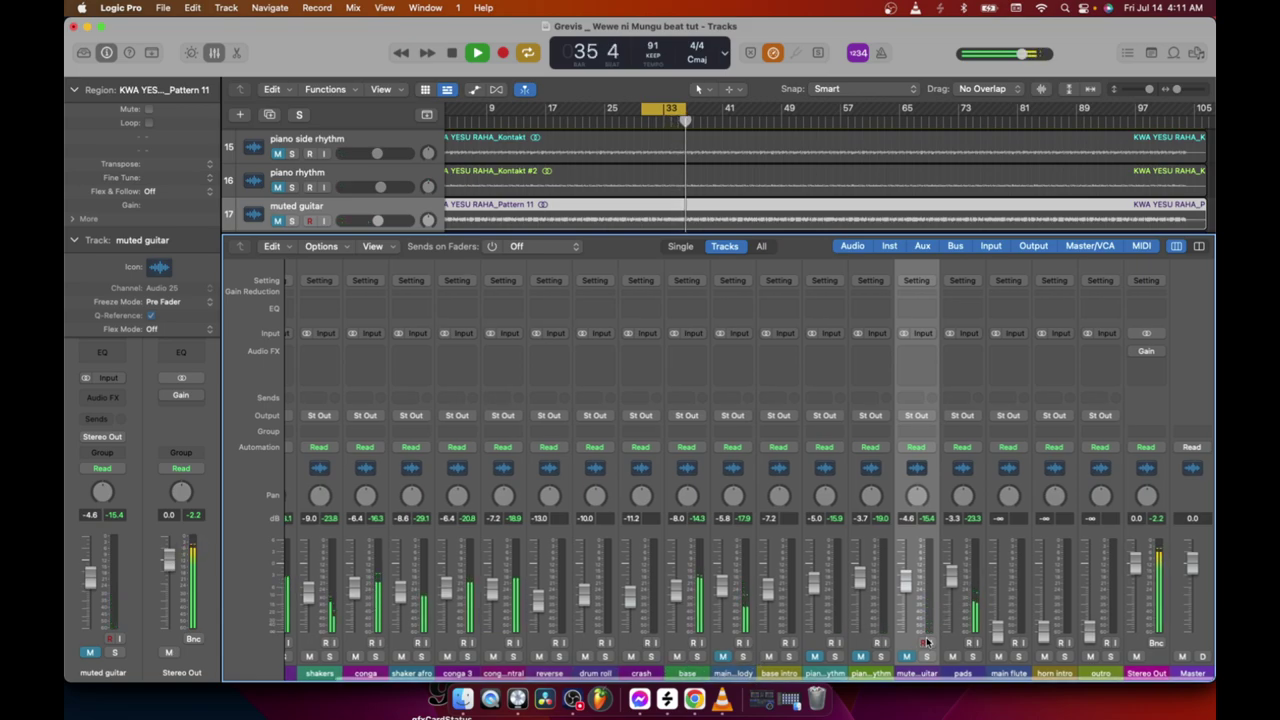
key("space")
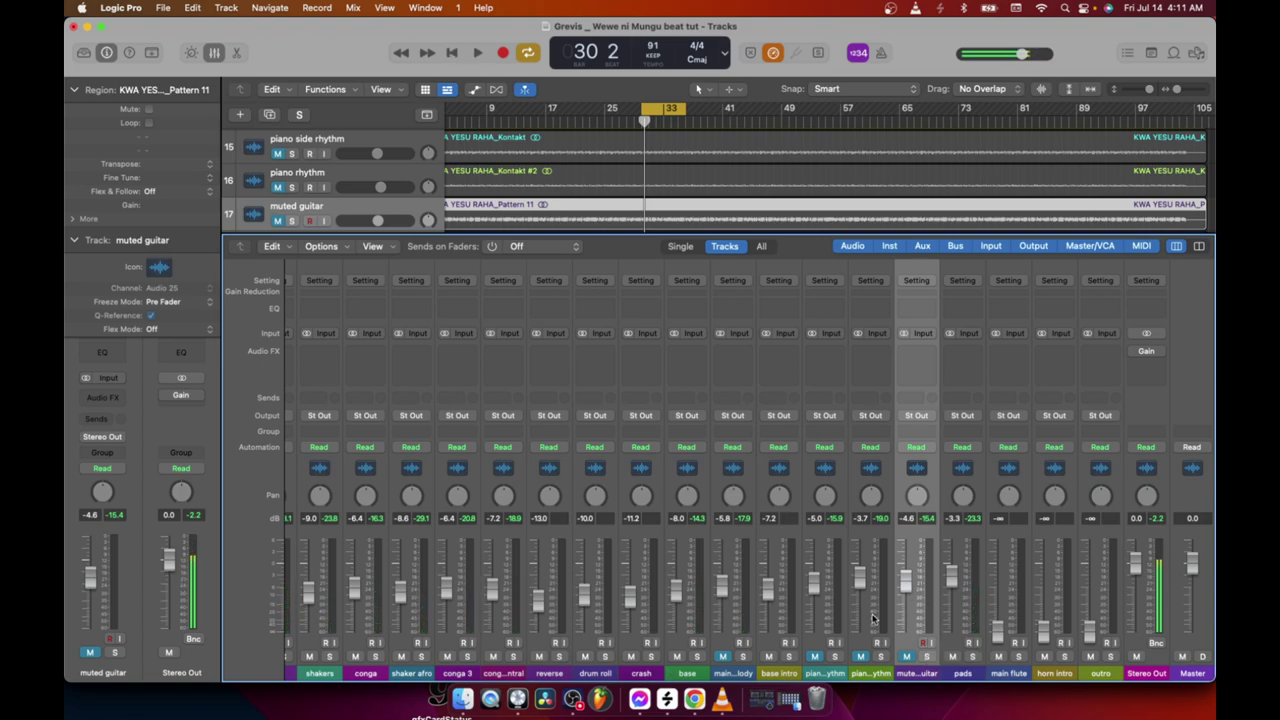
key("space")
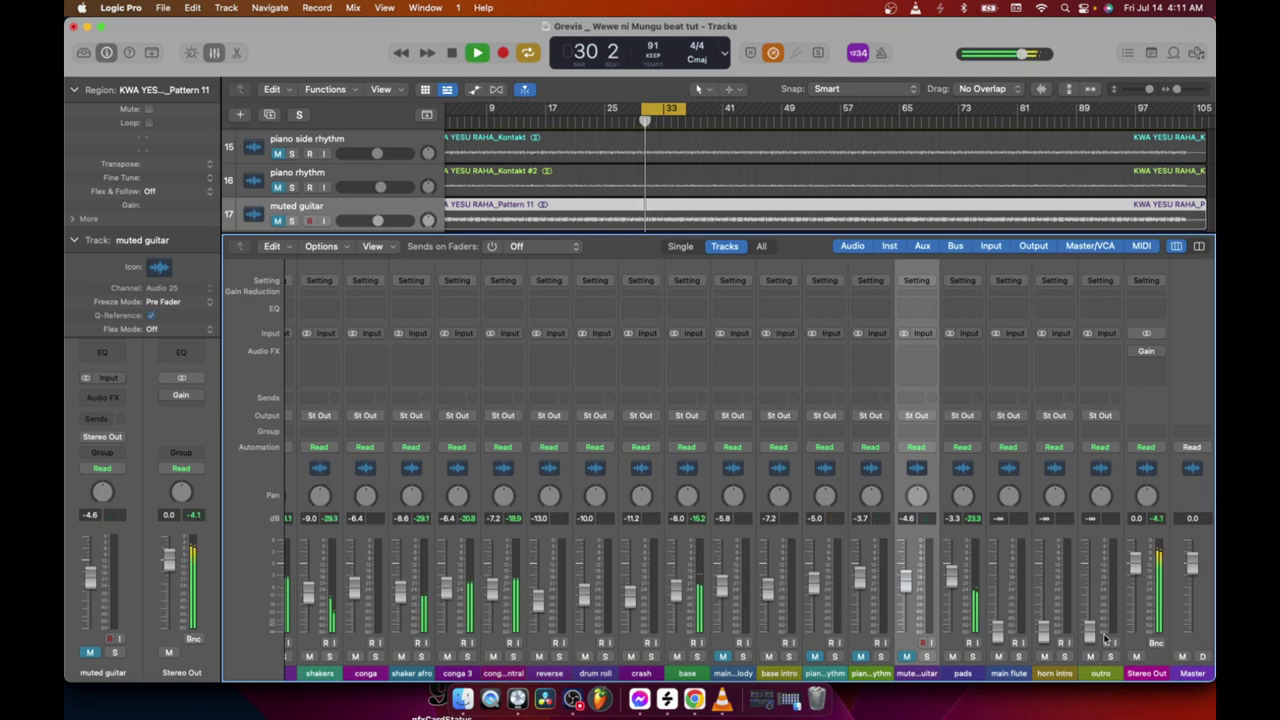
Toggle the pads mute during playback to compare the mix with and without pads
left_click(964, 566)
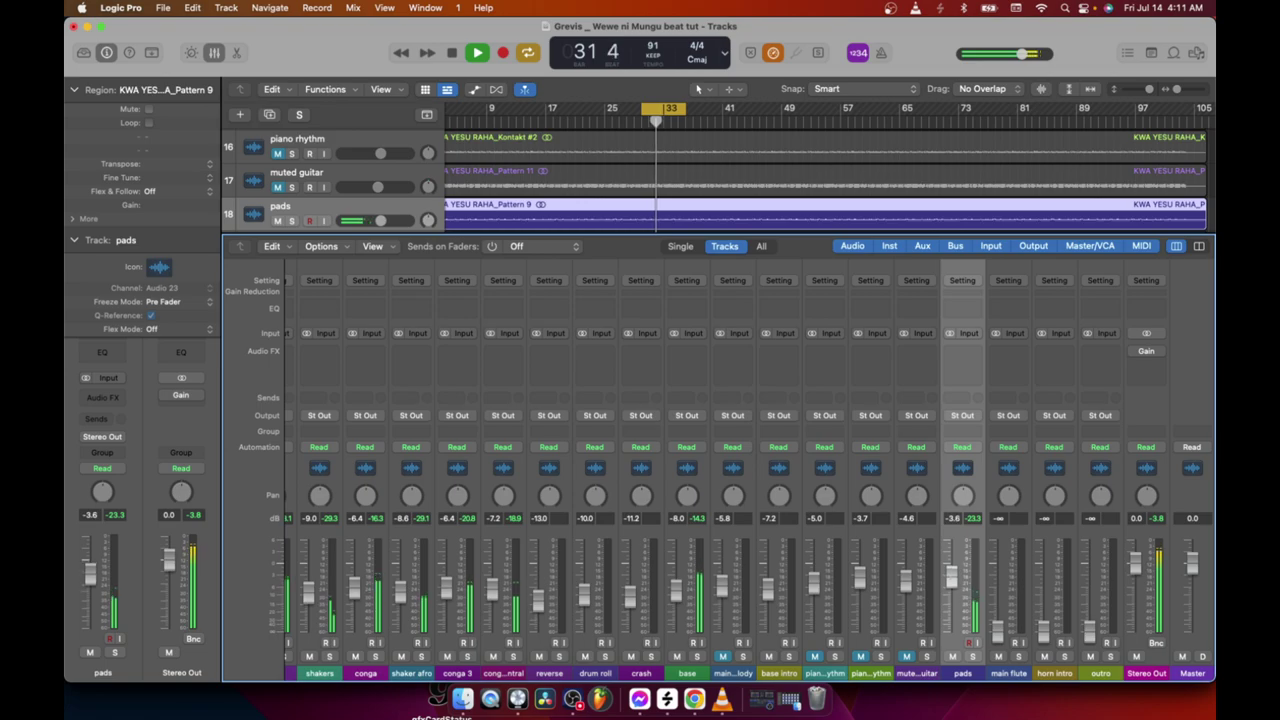
left_click(952, 656)
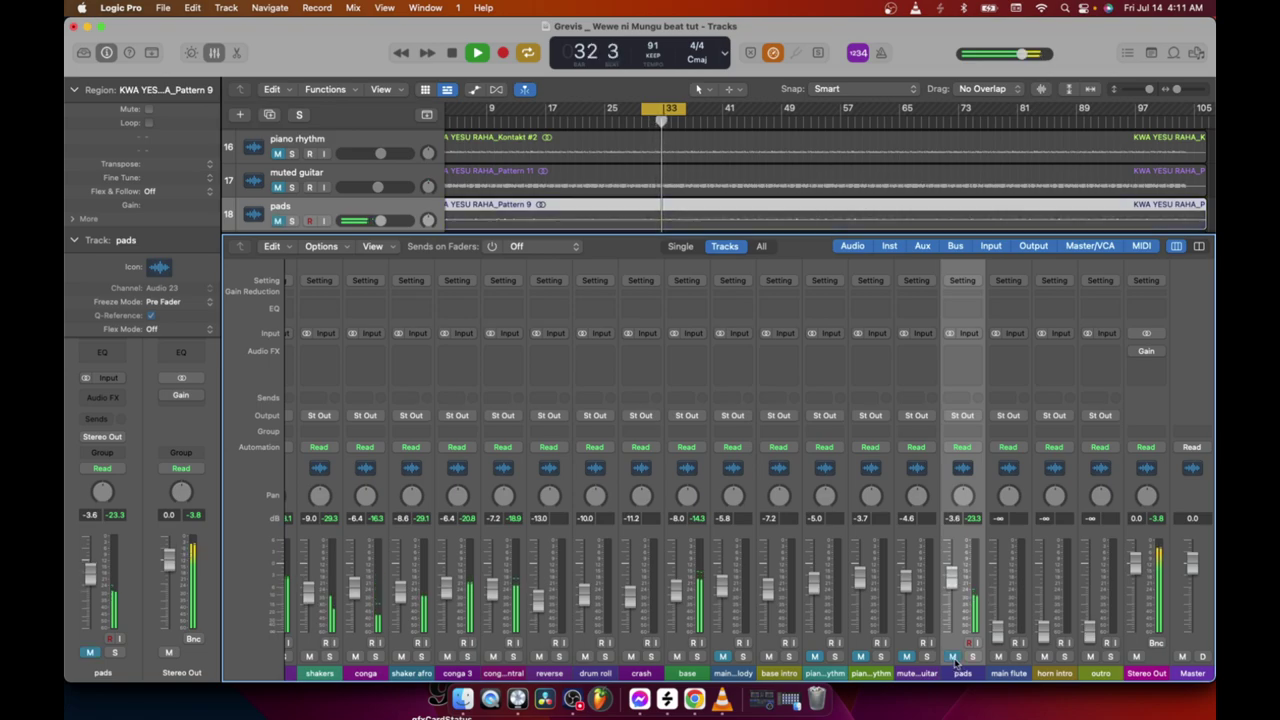
key("space")
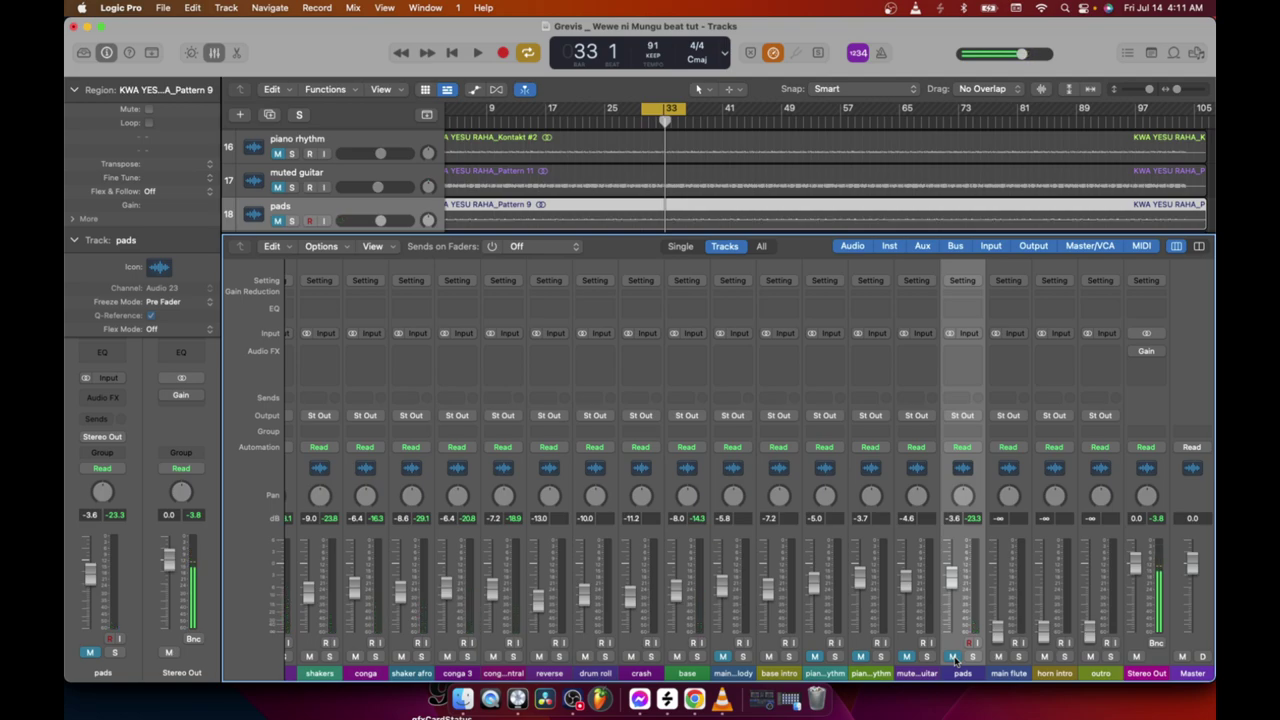
left_click(952, 656)
key("space")
left_click(952, 656)
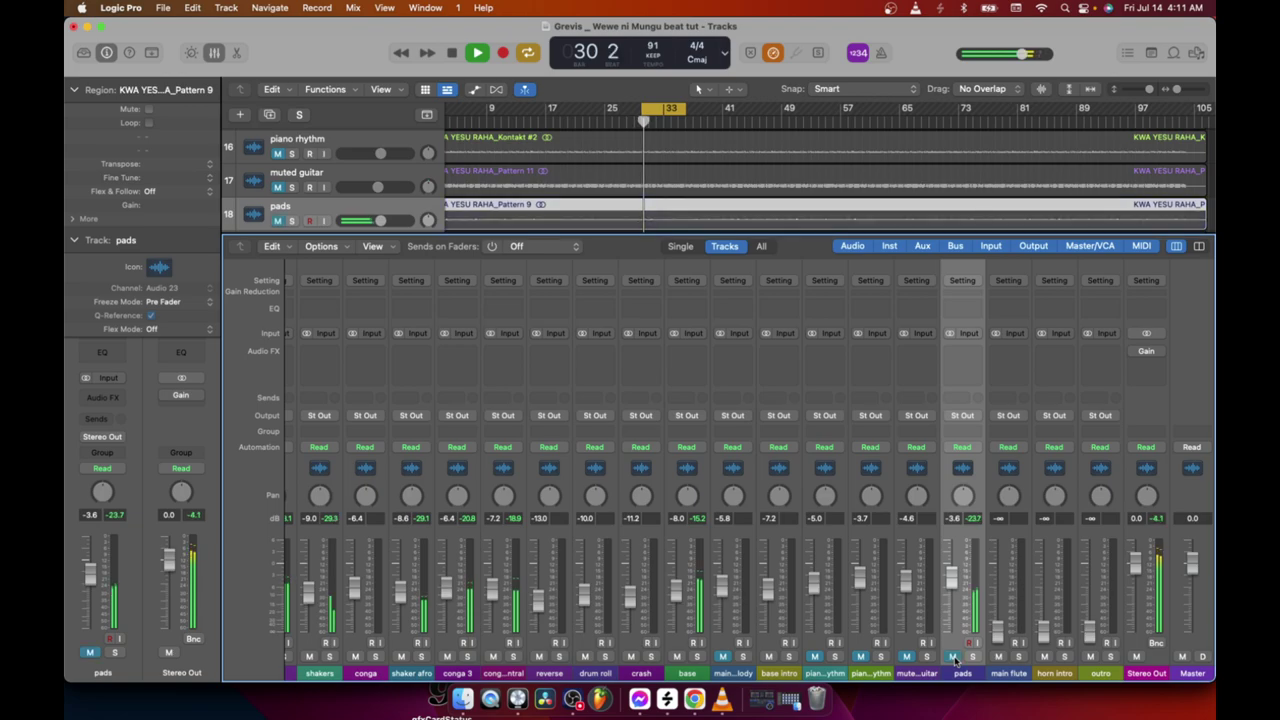
left_click(952, 656)
key("space")
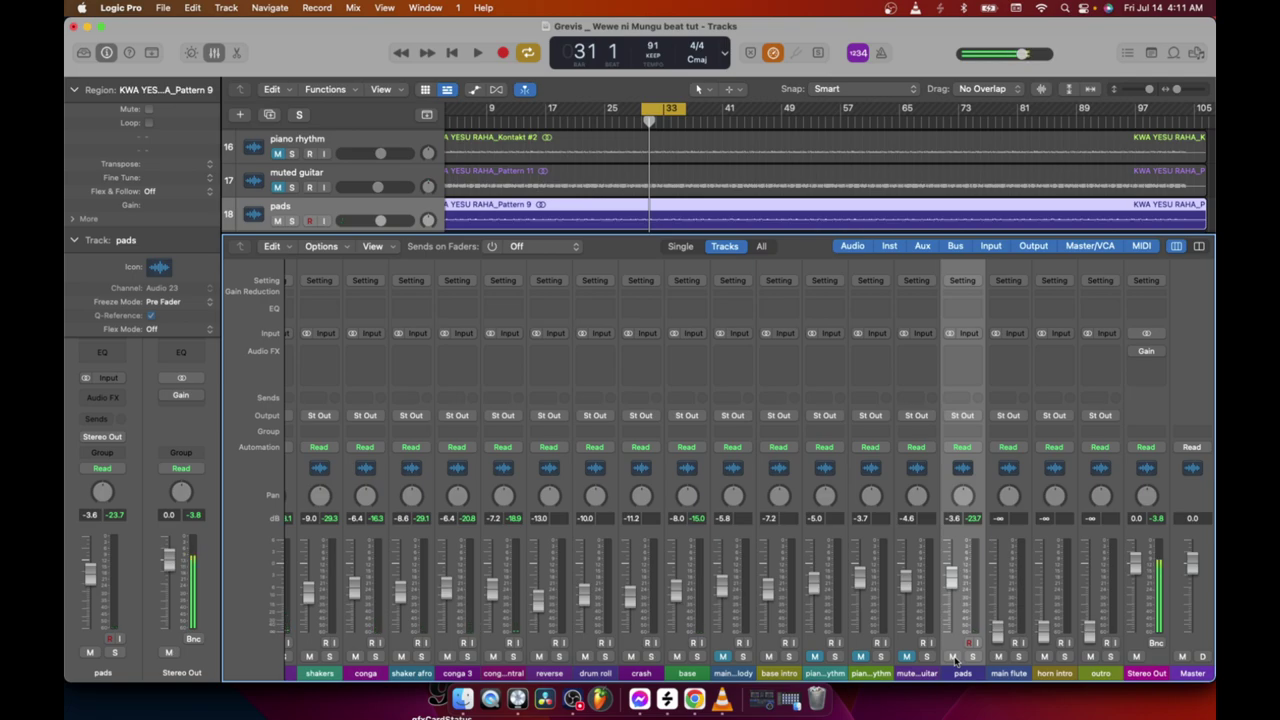
left_click(952, 656)
key("space")
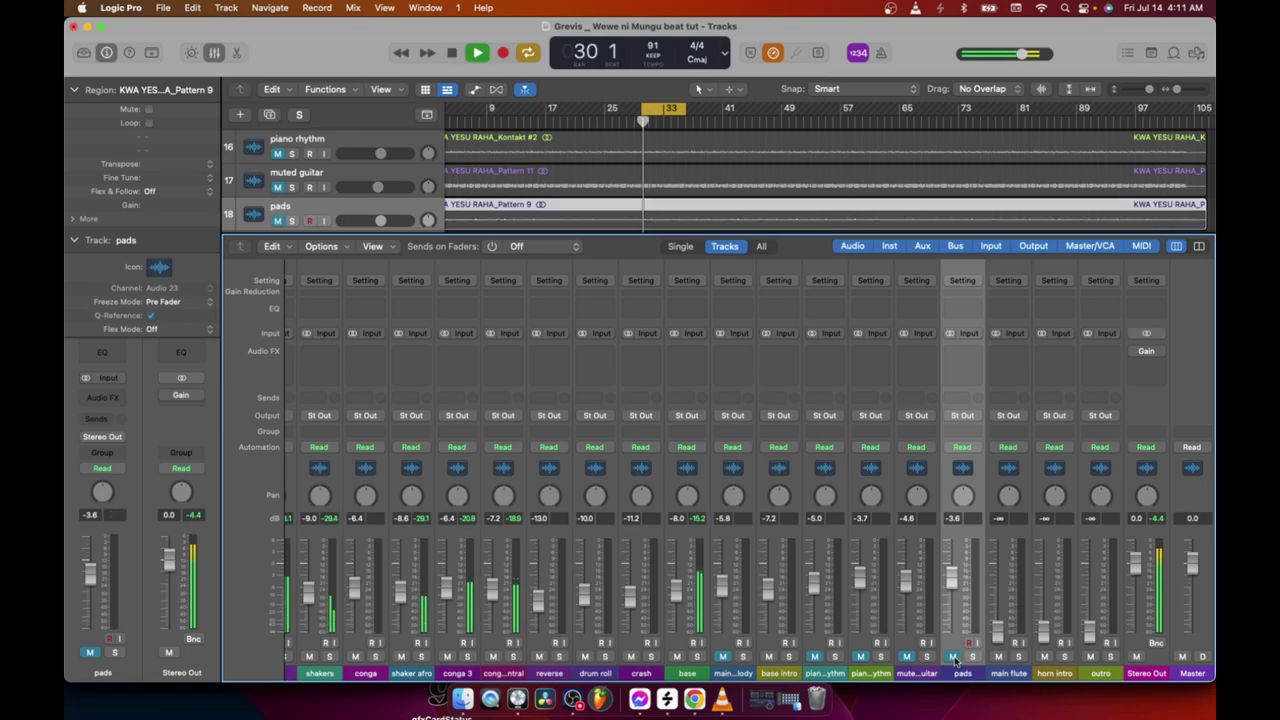
left_click(952, 656)
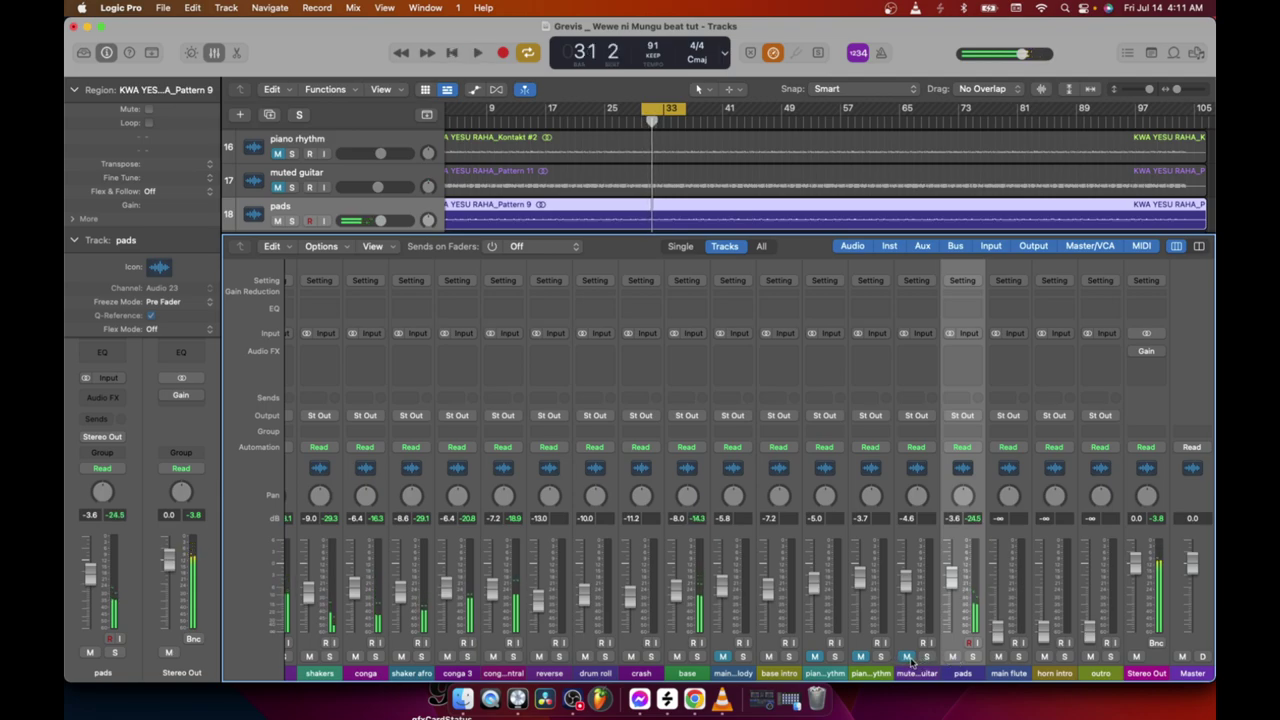
Unmute piano rhythm and muted guitar, enable Stereo Out Gain, and lower pads to -4.2 dB
left_click(906, 657)
left_click(860, 657)
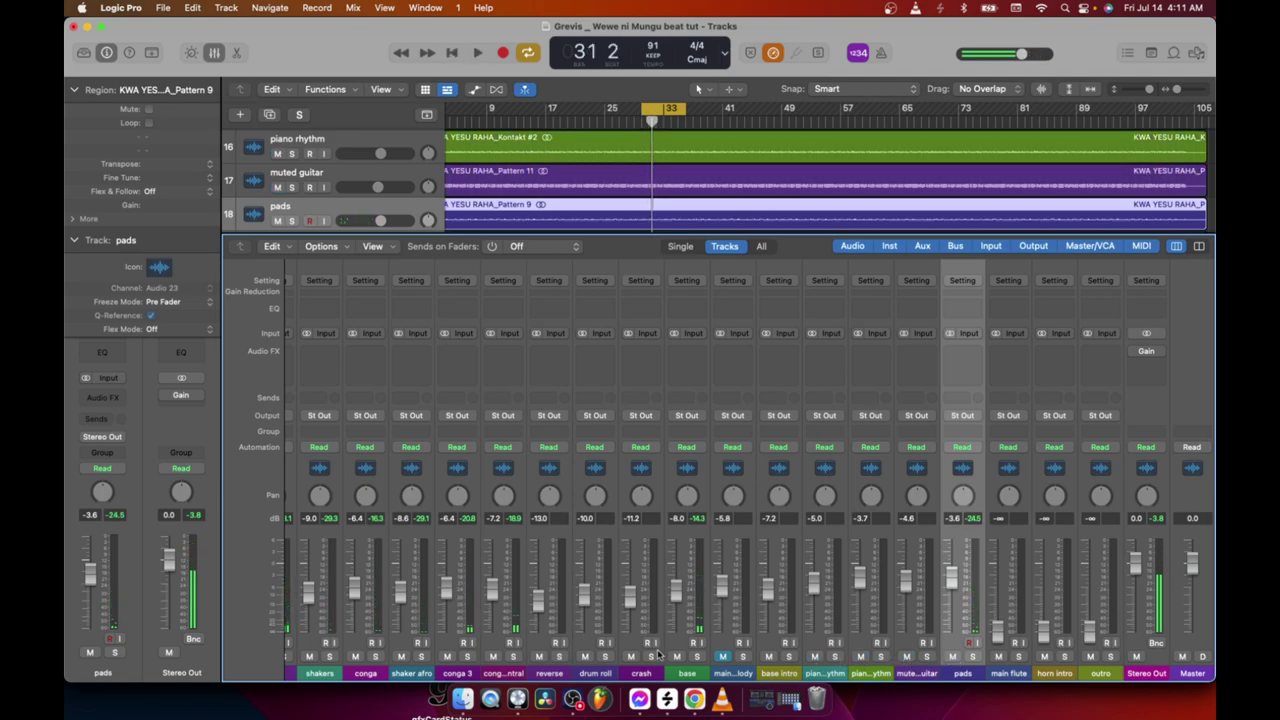
key("space")
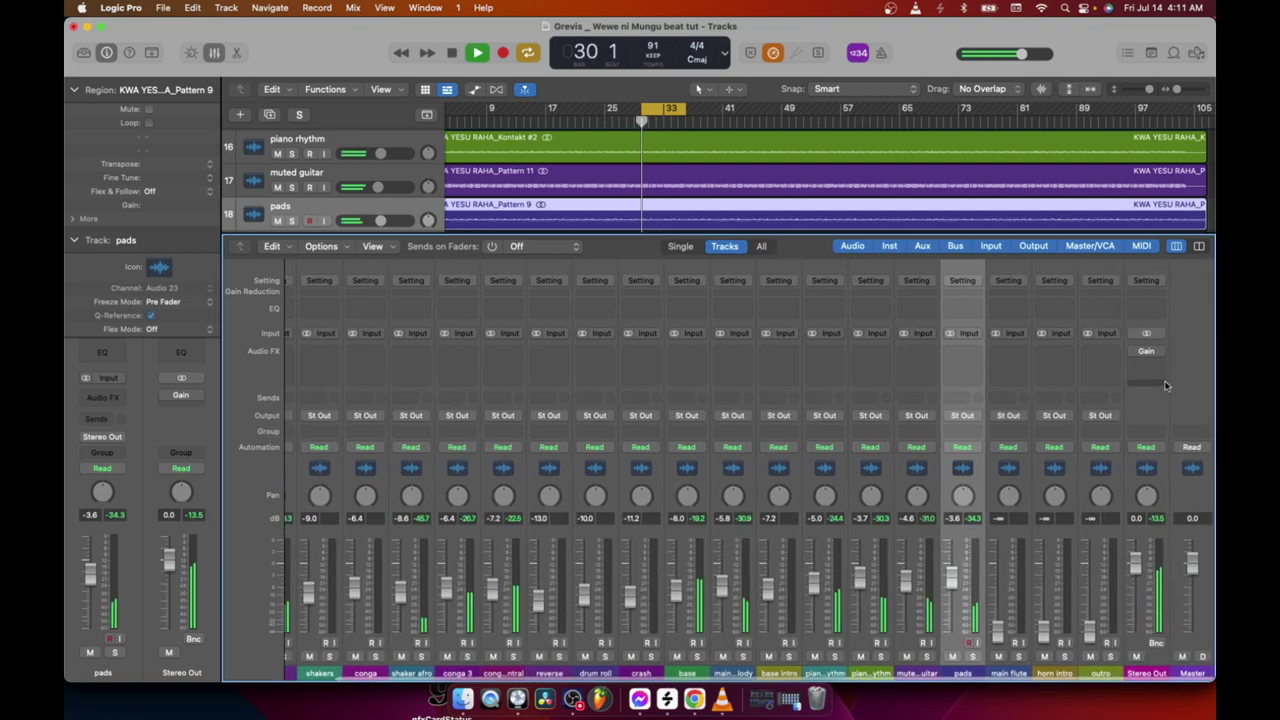
left_click(1134, 352)
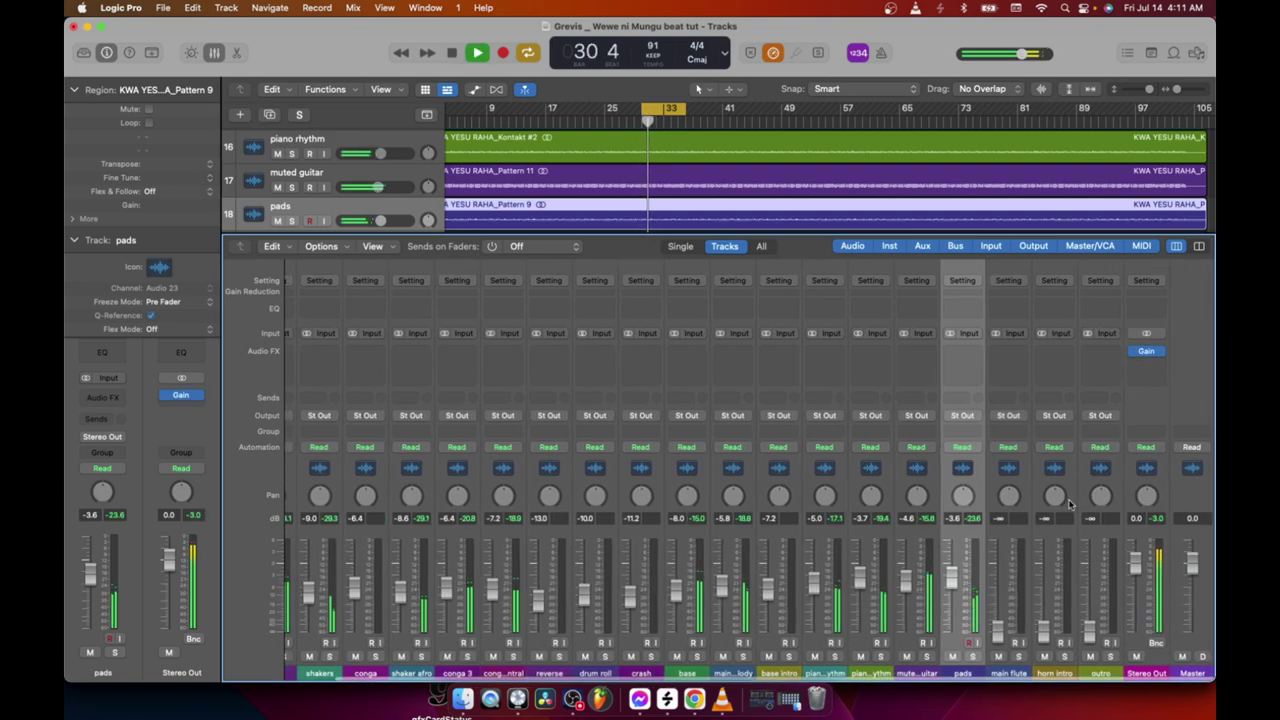
left_click_drag(955, 580, 955, 582)
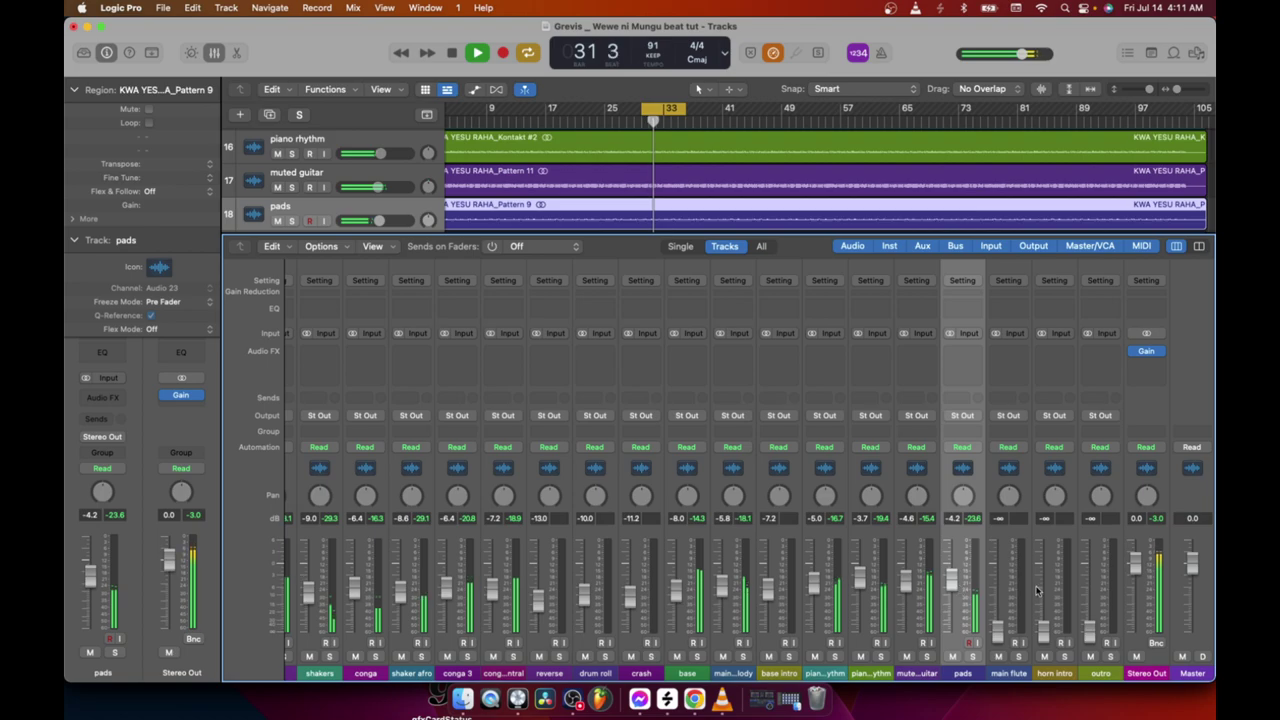
key("space")
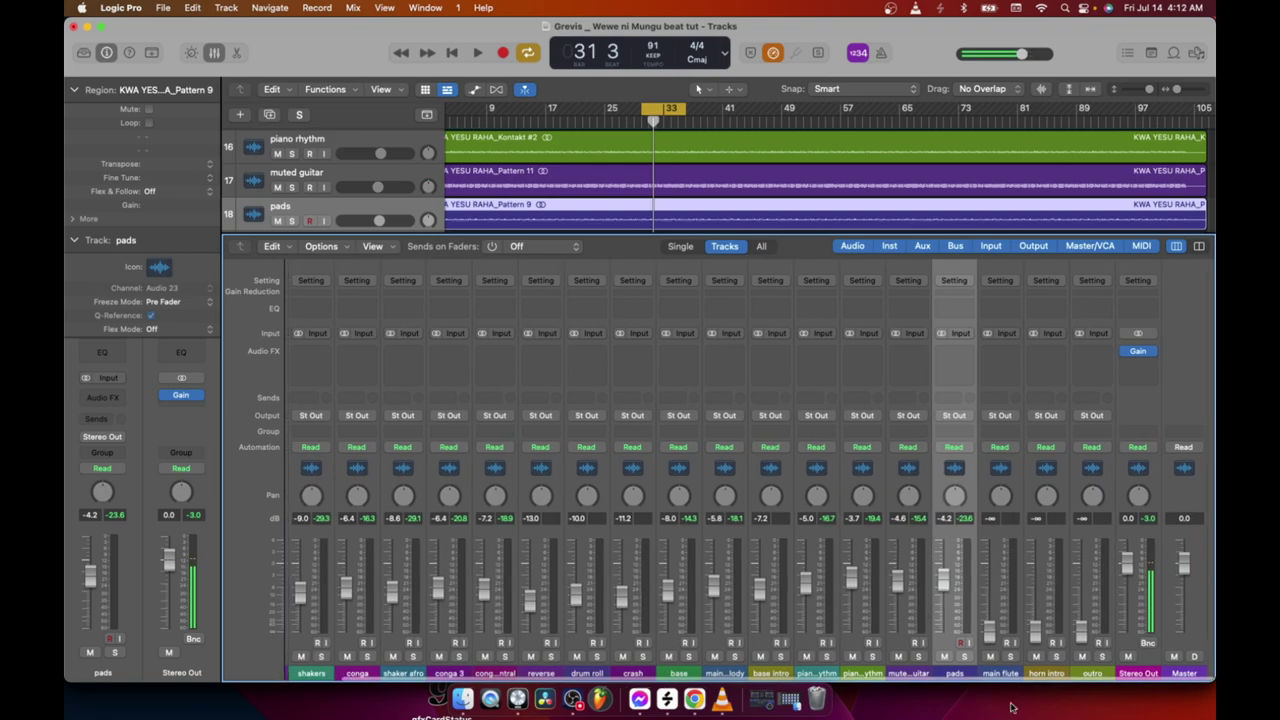
Raise the main flute from silence to -4.4 dB, soloing it during playback, then unsolo
scroll(1020, 668, "left", 2)
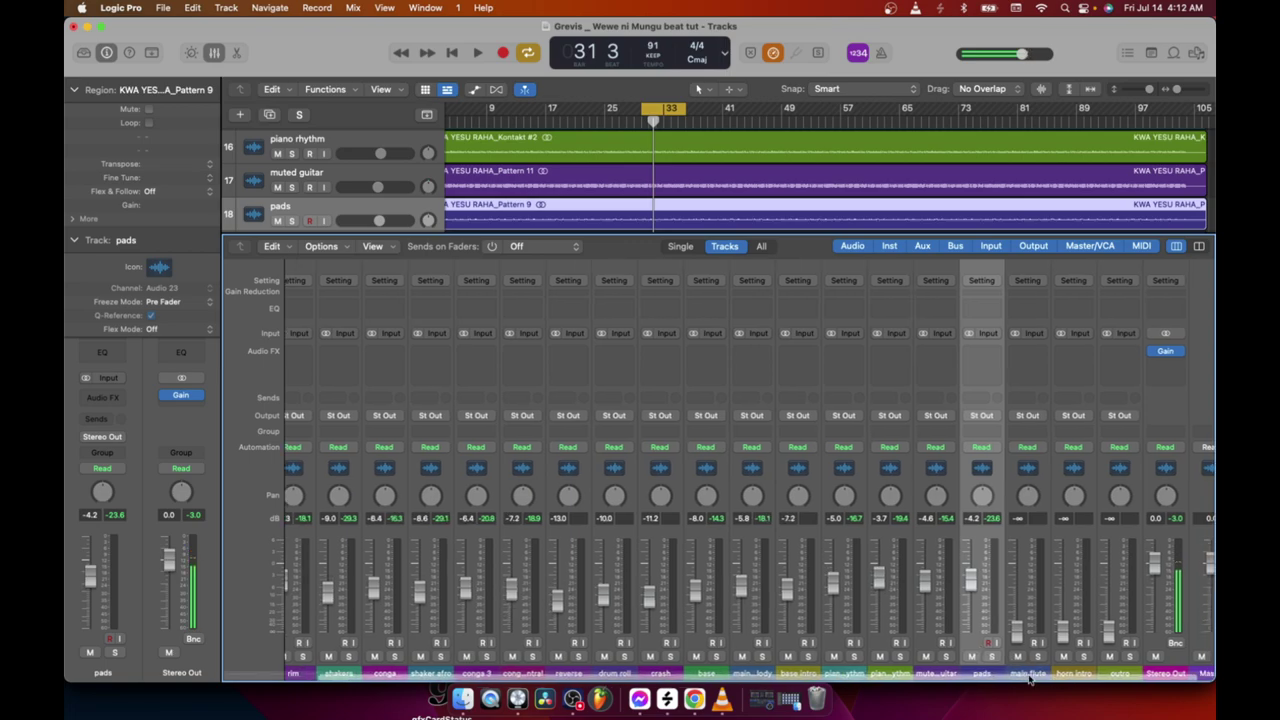
key("space")
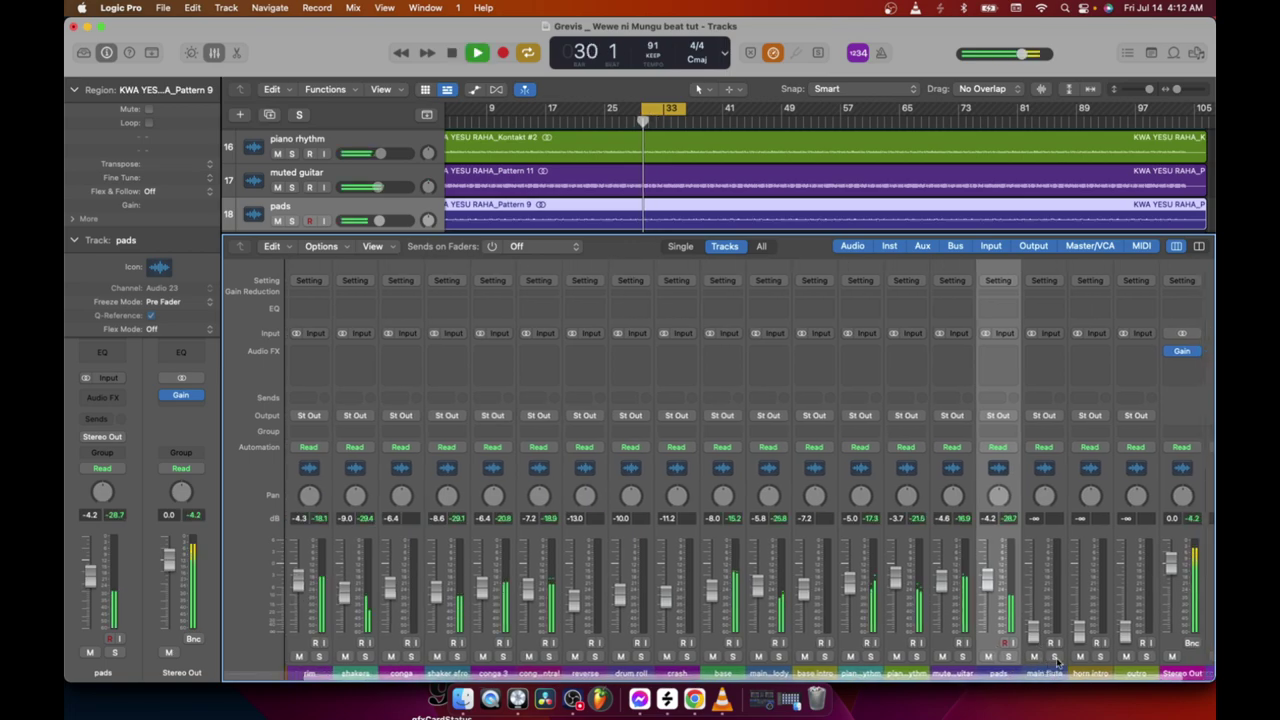
left_click_drag(1043, 636, 1034, 578)
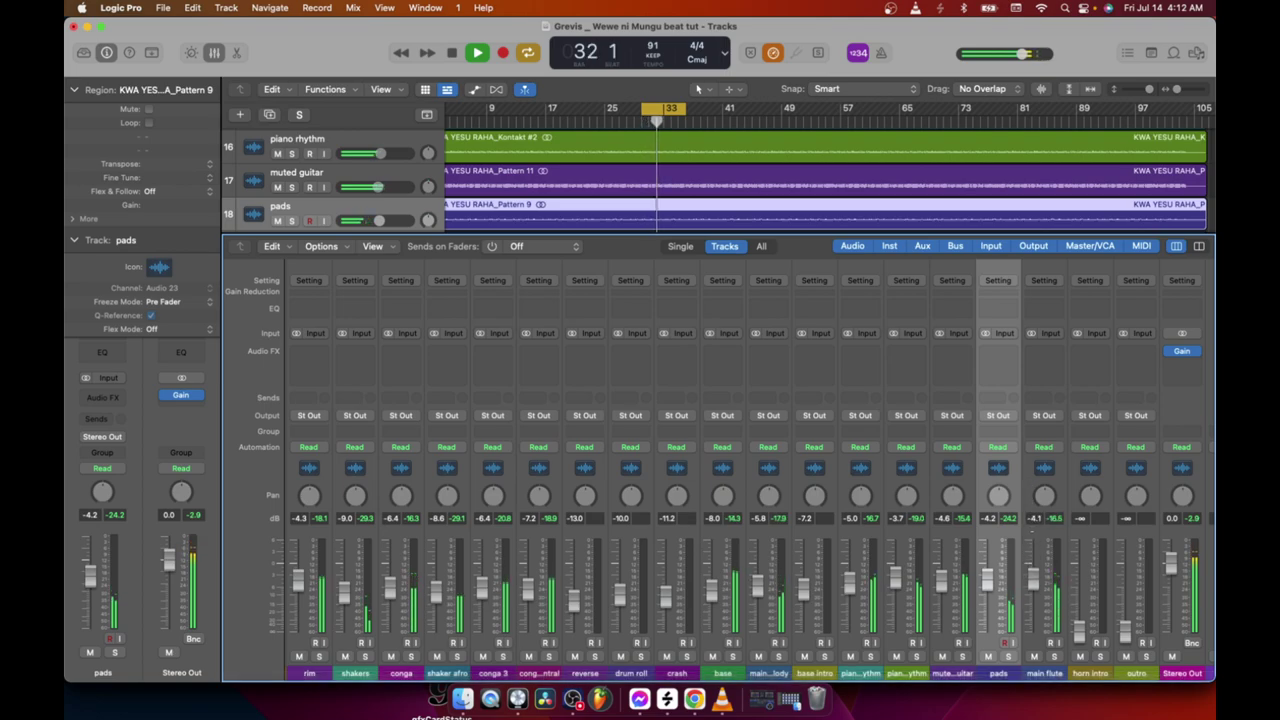
left_click(1054, 656)
left_click_drag(1034, 584, 1034, 586)
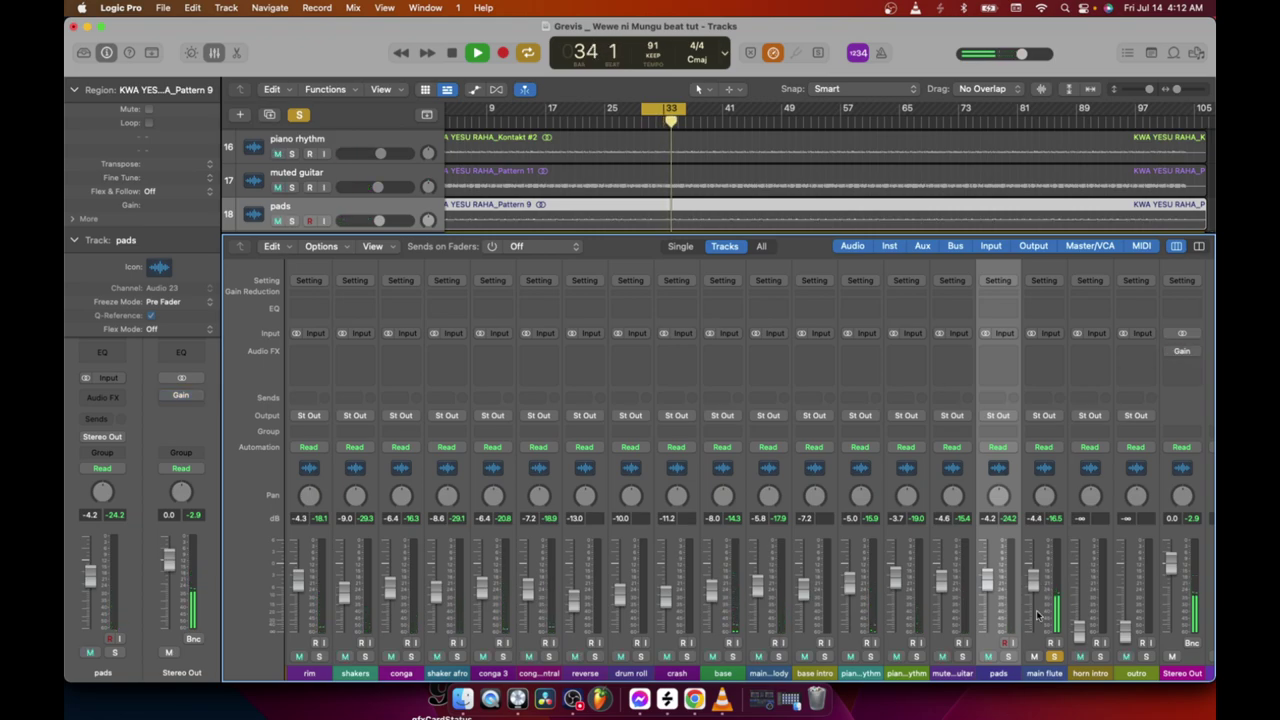
key("space")
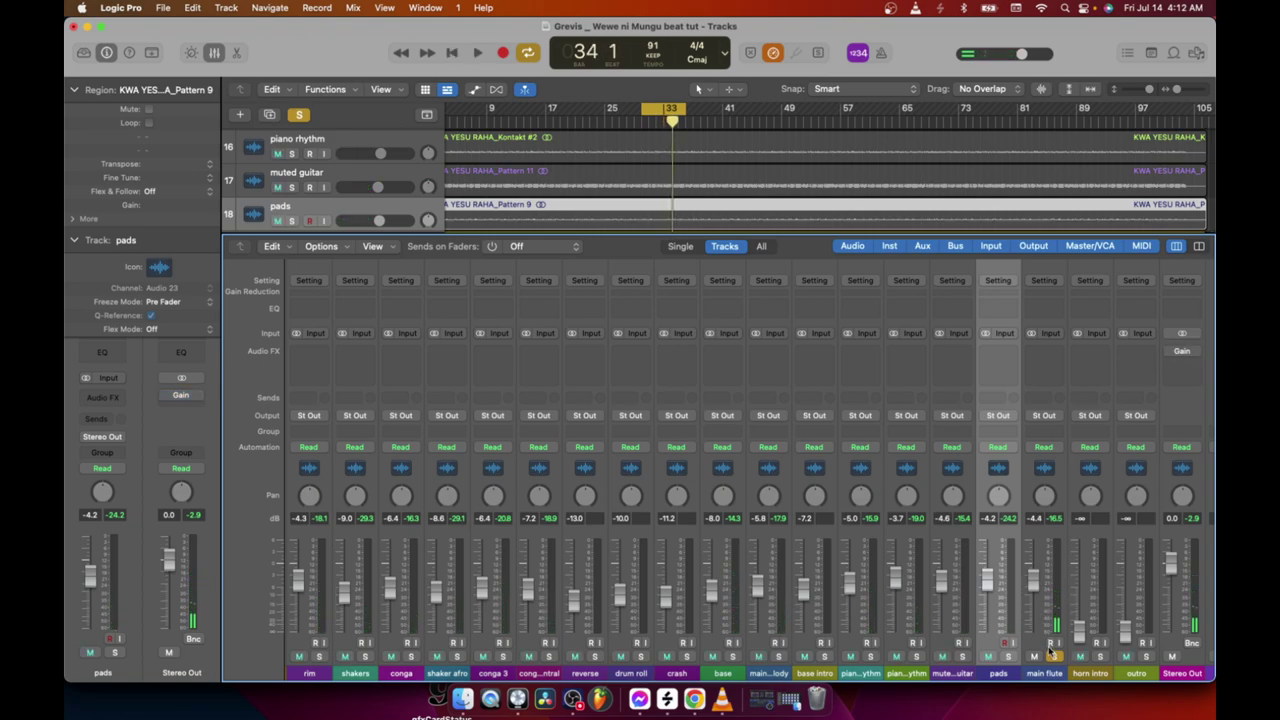
left_click(1053, 656)
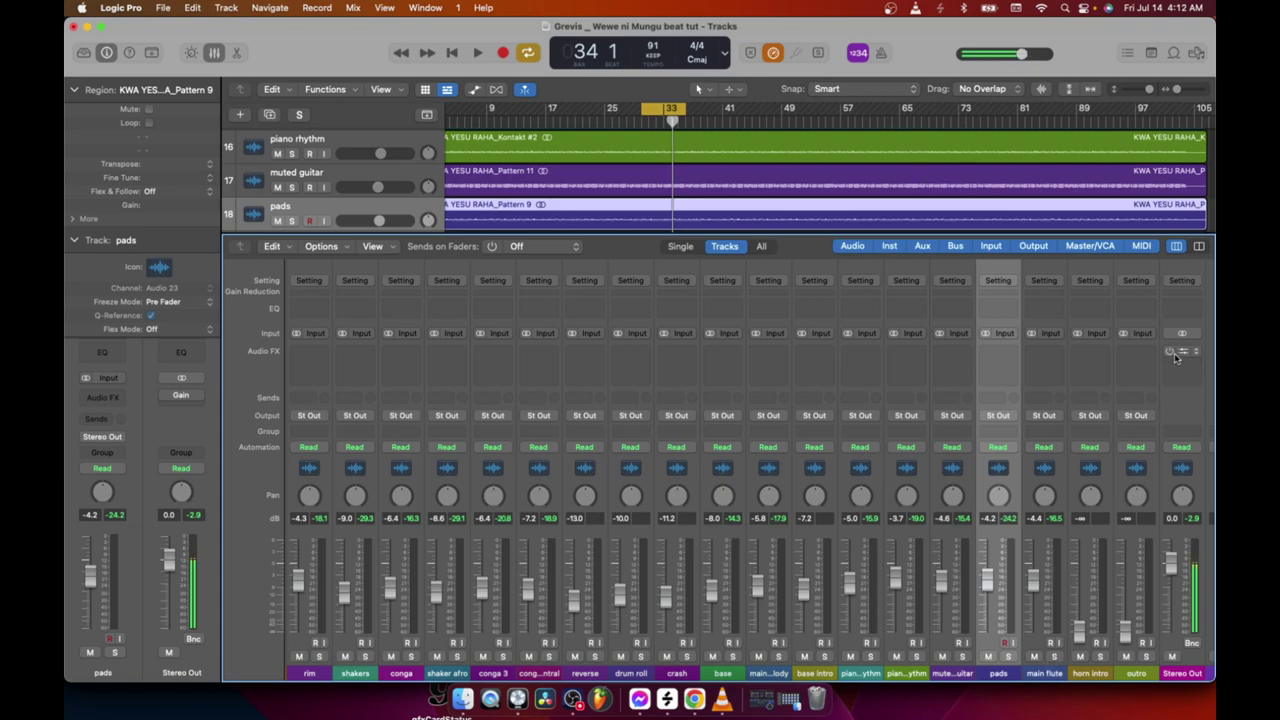
scroll(1172, 357, "right", 5)
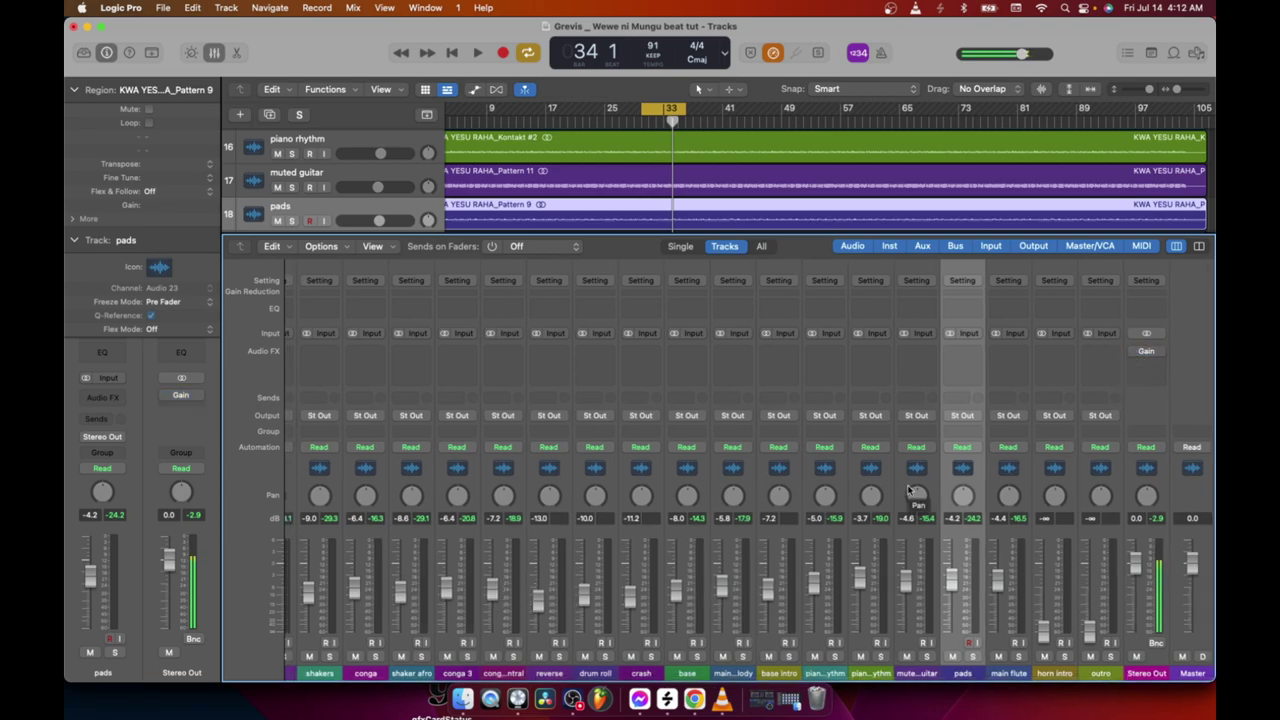
During playback, solo the main flute, nudge its level up to about -2.8 dB, then unsolo it
key("space")
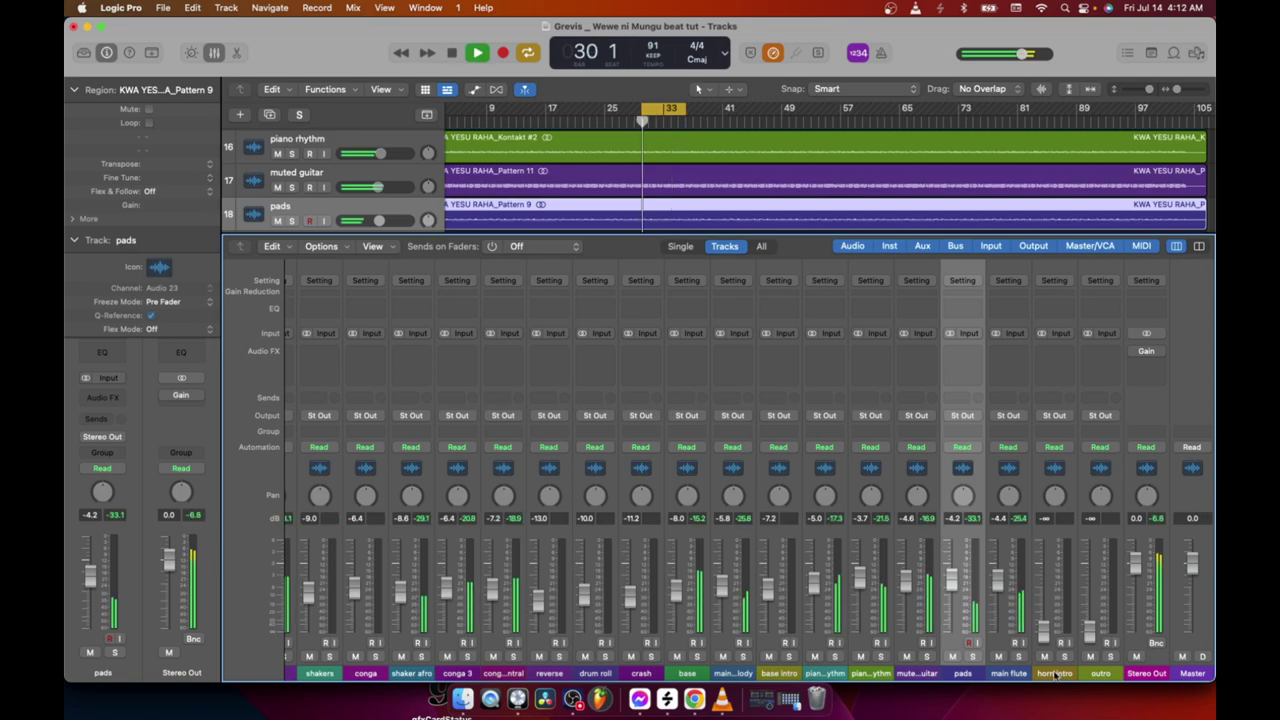
left_click(1019, 658)
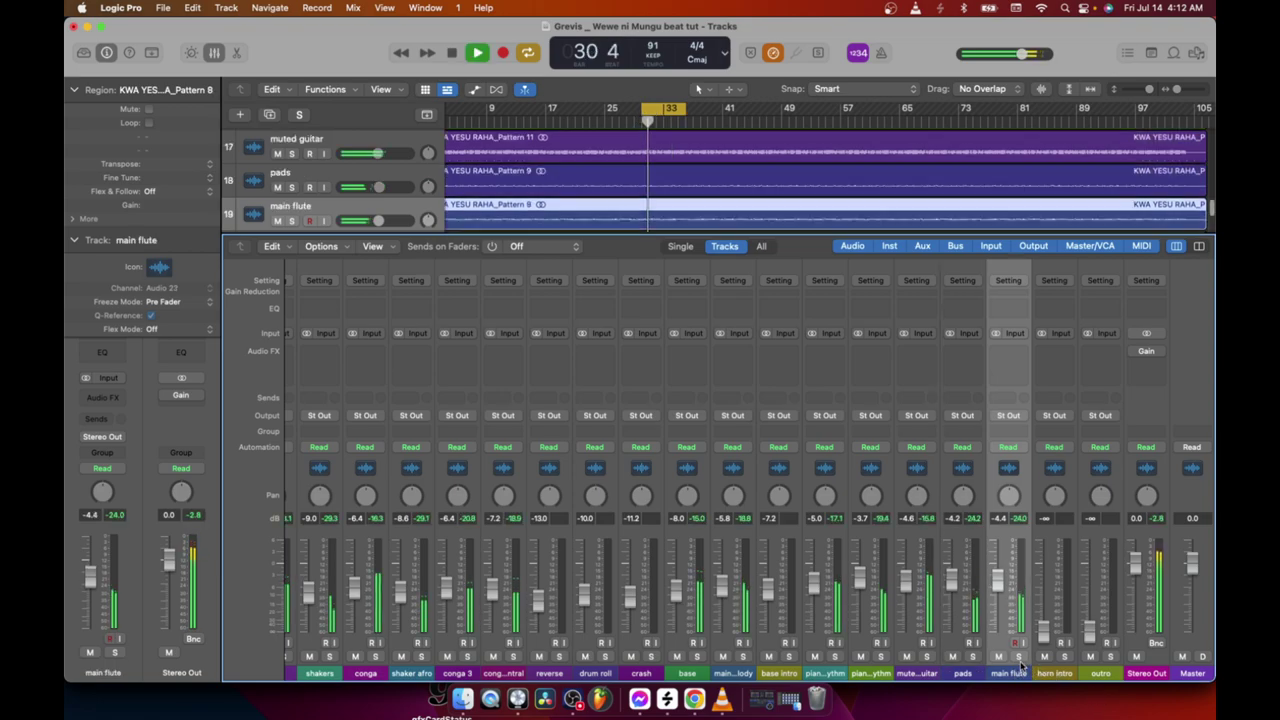
left_click_drag(997, 588, 997, 581)
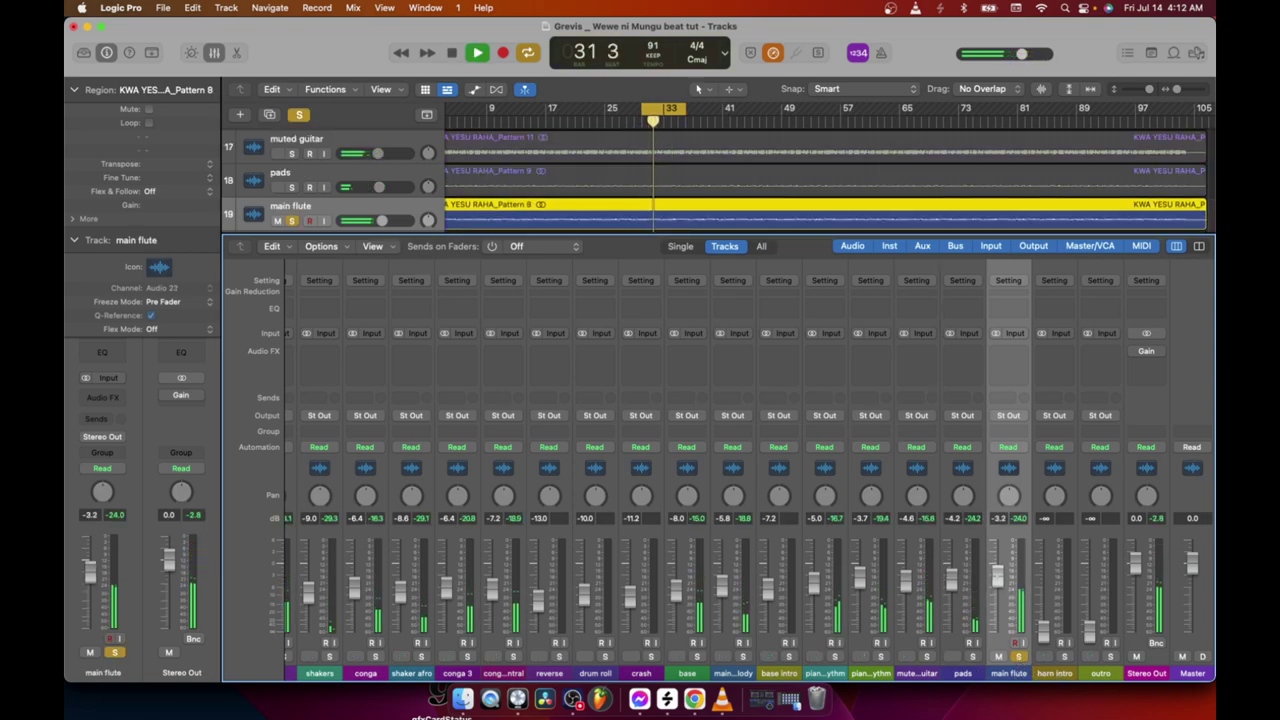
left_click(1019, 658)
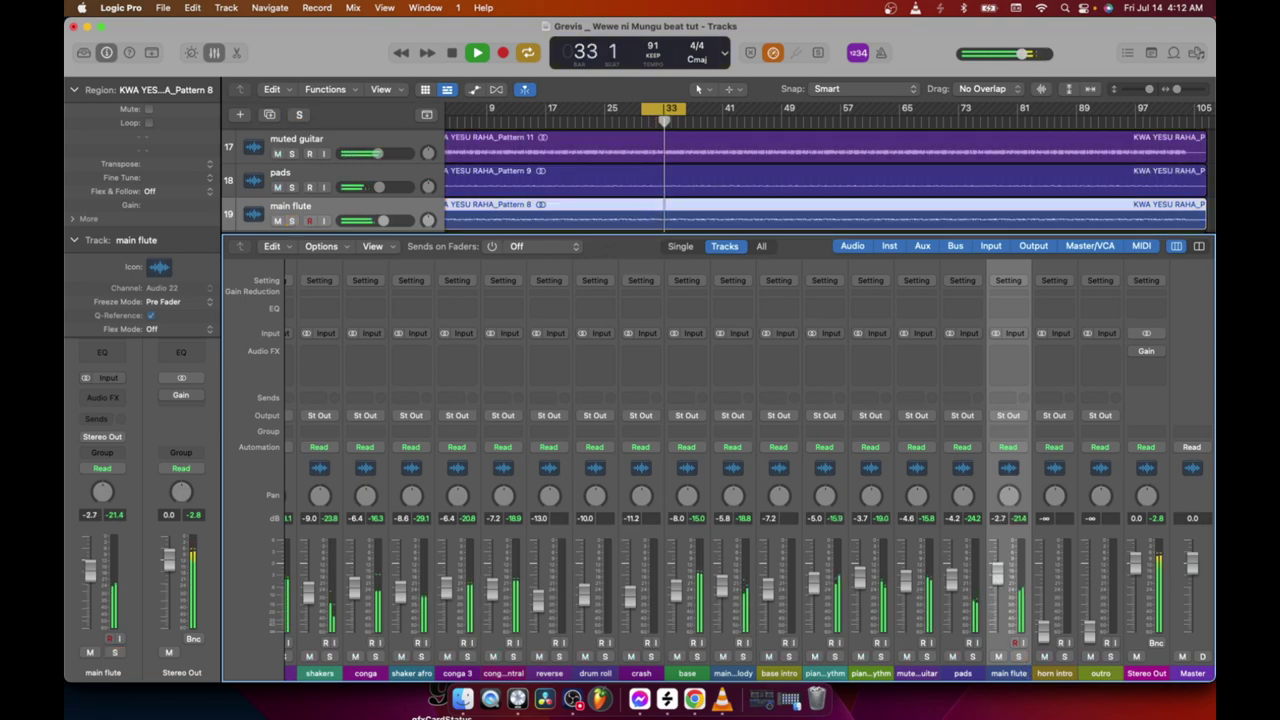
Check the Stereo Out plug-in choices and the Edit menu without changing anything, replaying the beat
left_click(1131, 354)
left_click(1131, 346)
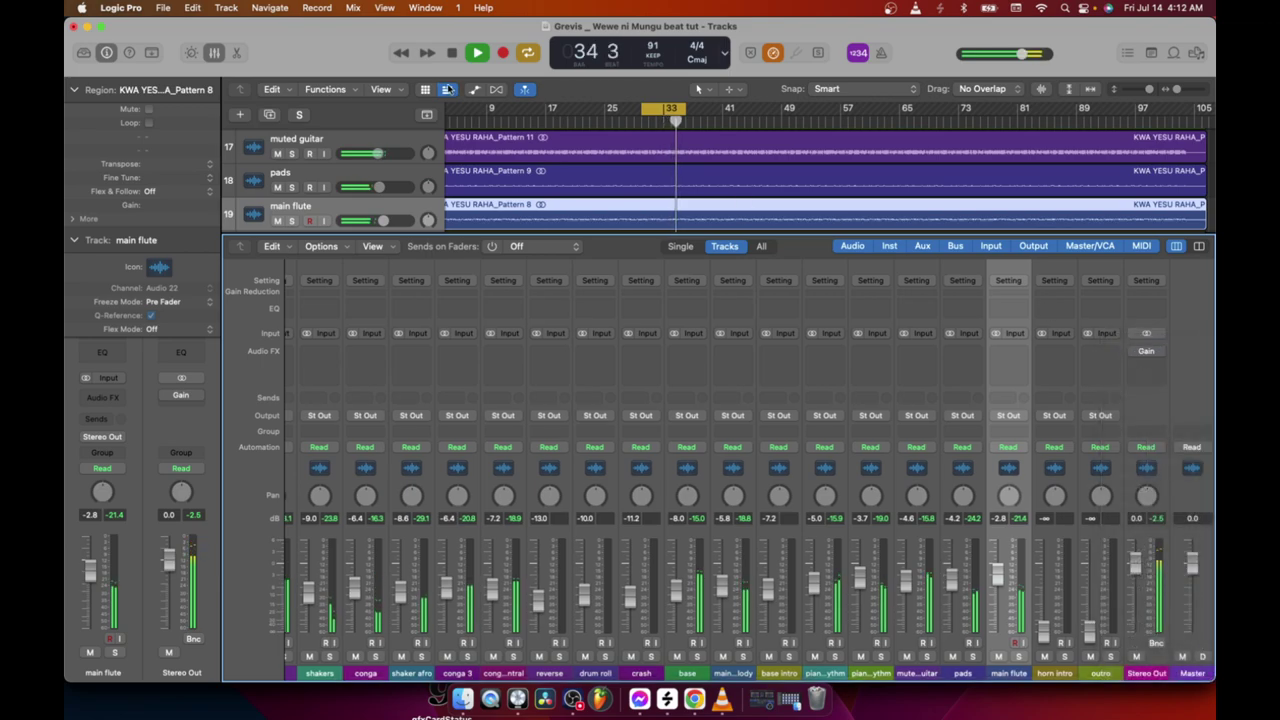
key("space")
left_click(192, 8)
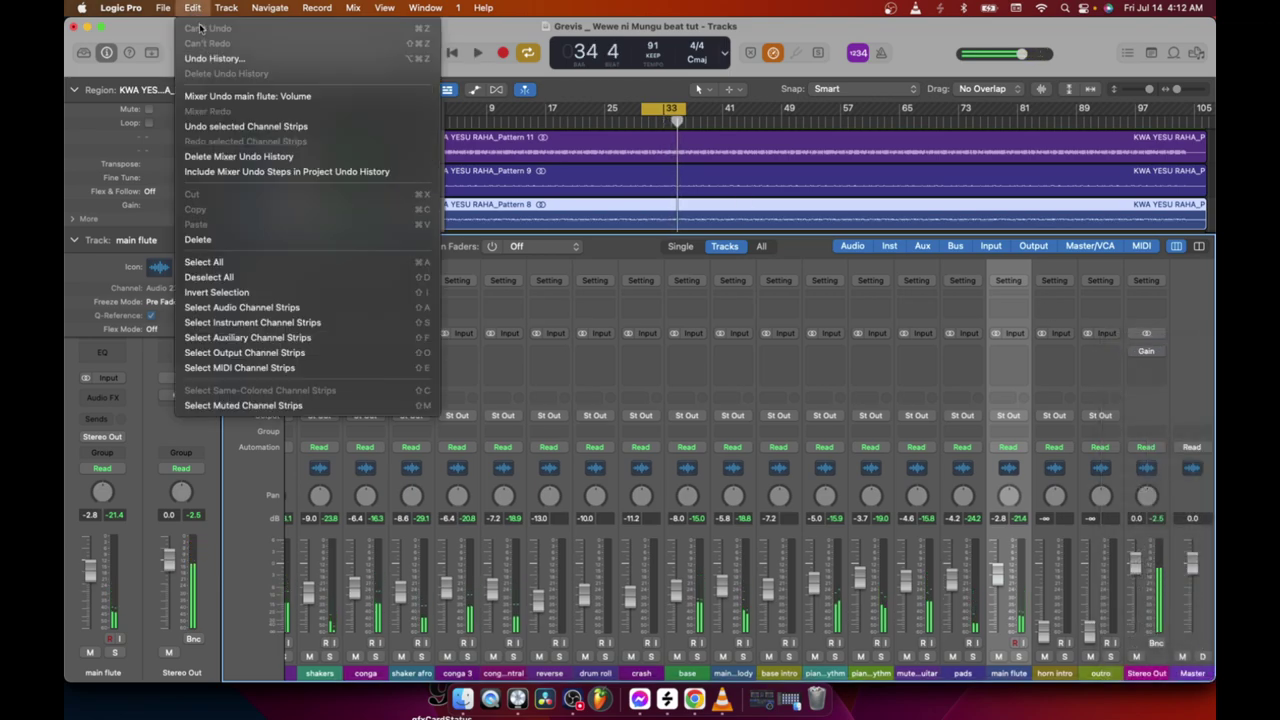
left_click(197, 9)
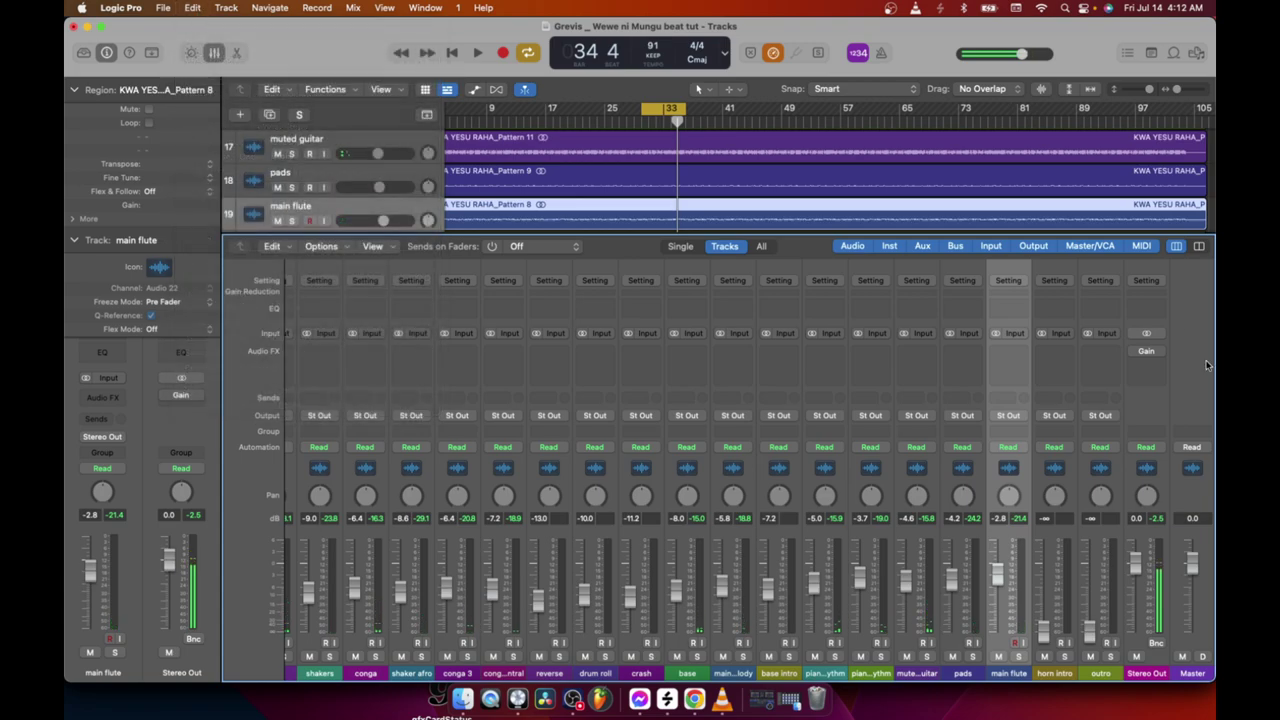
key("space")
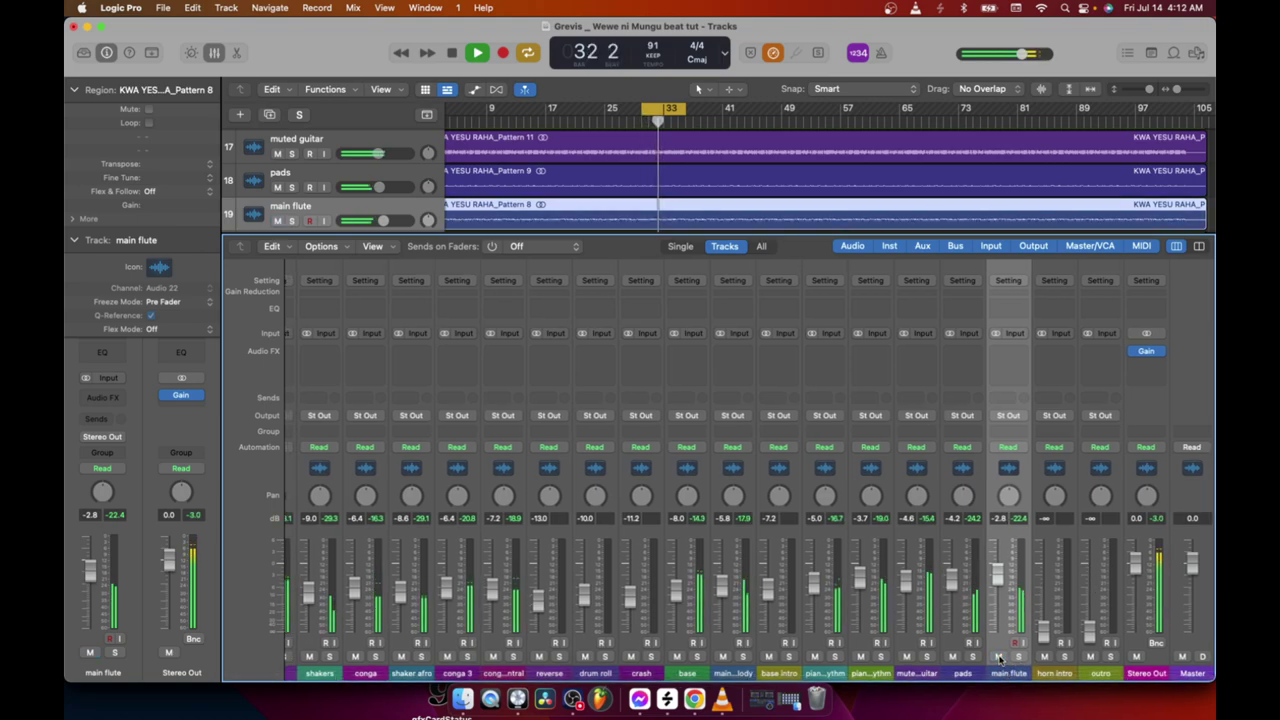
key("space")
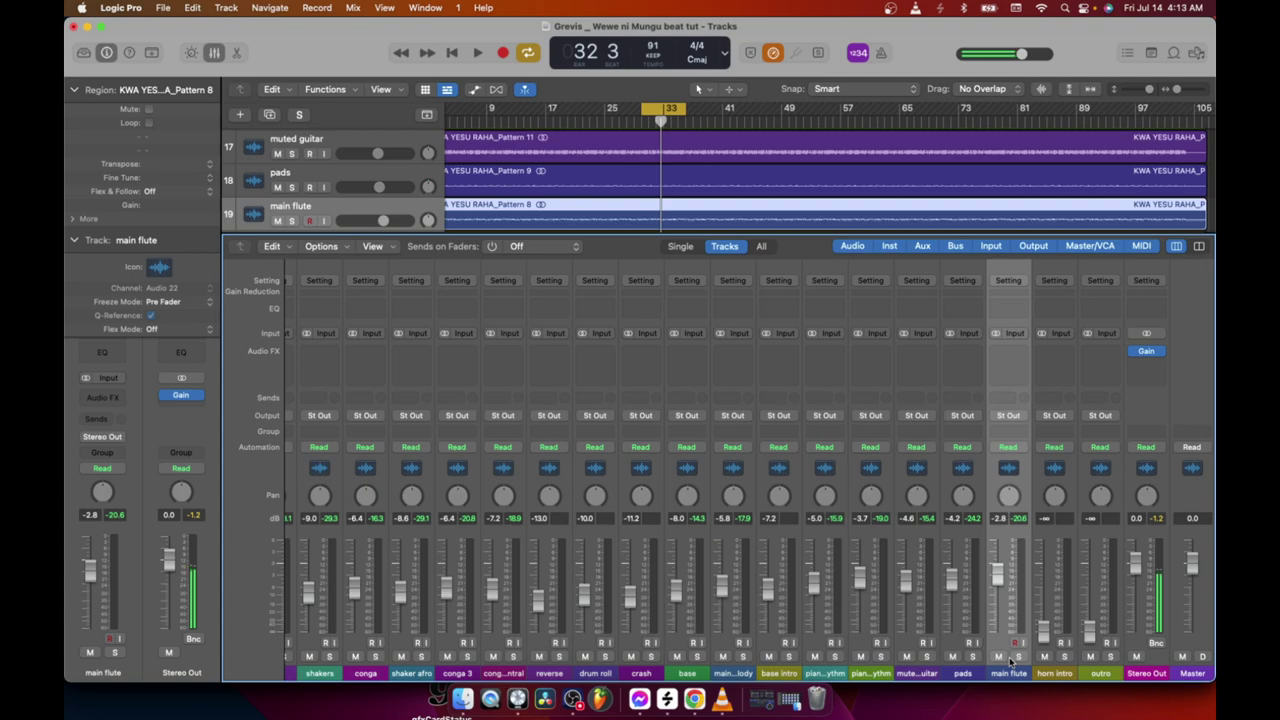
Compare the mix from bar 30 with main flute muted and unmuted, then raise horn intro to -2.6 dB
key("space")
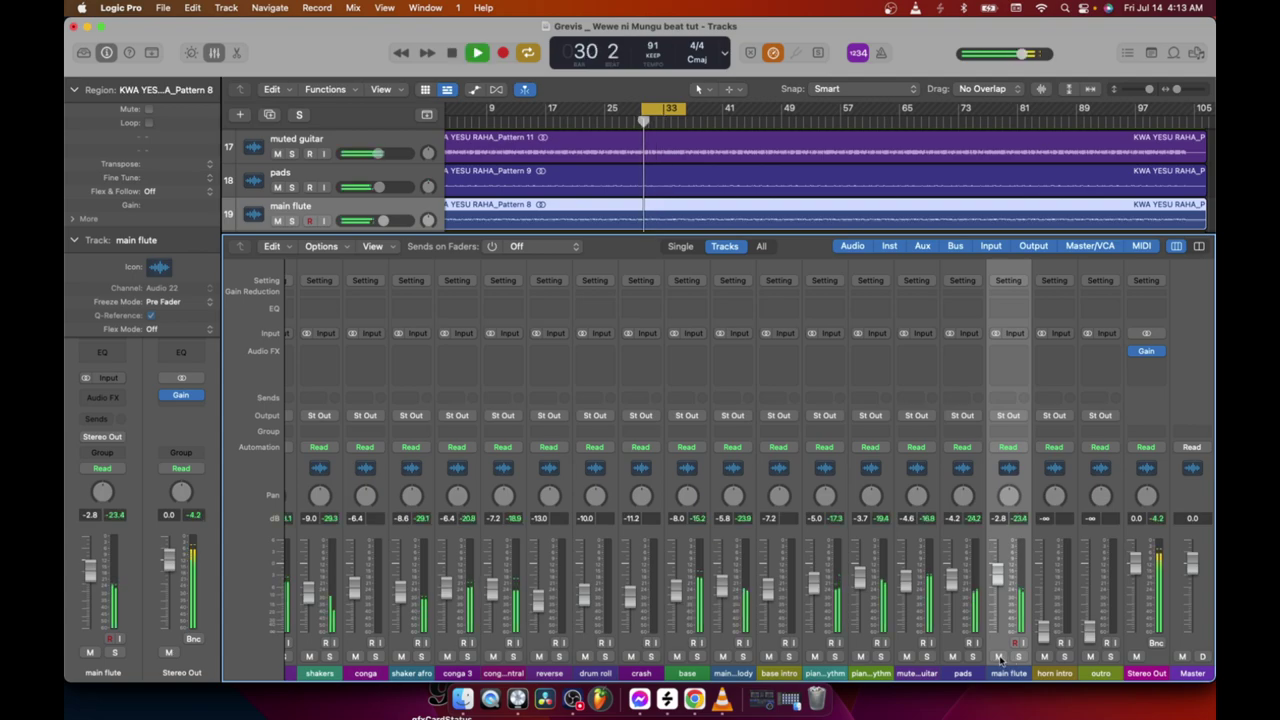
left_click(999, 657)
left_click(999, 657)
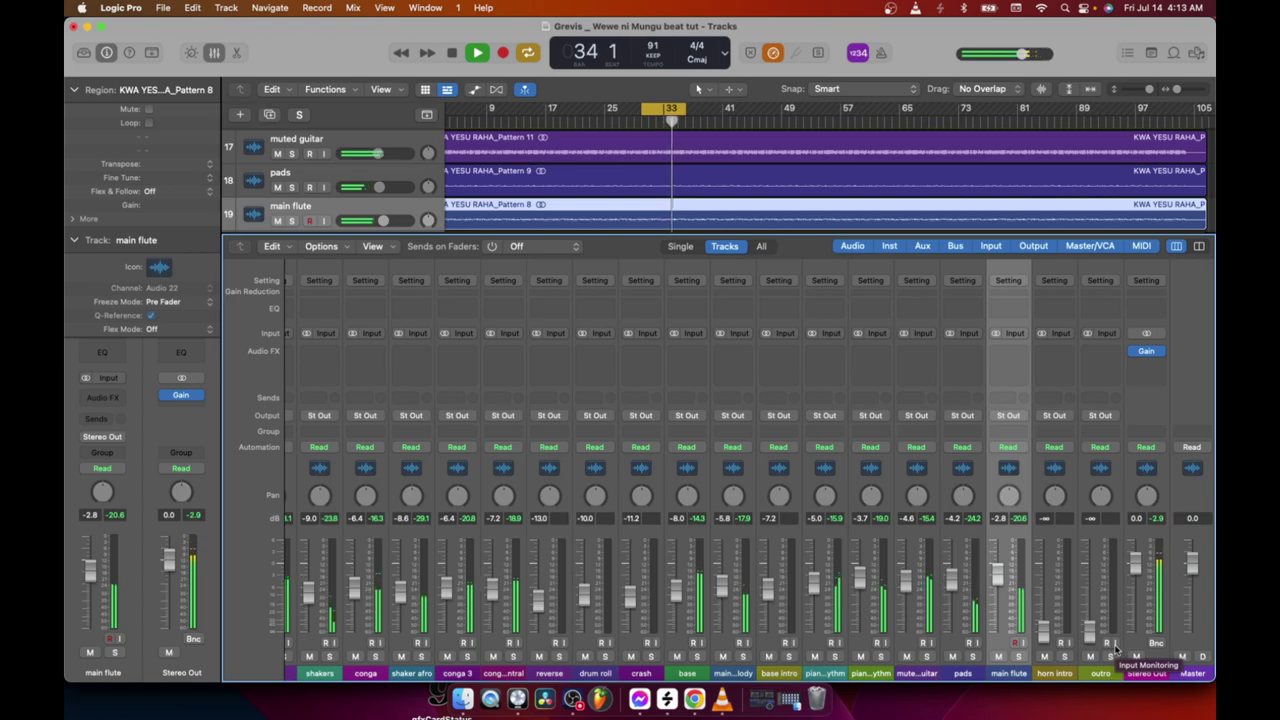
key("space")
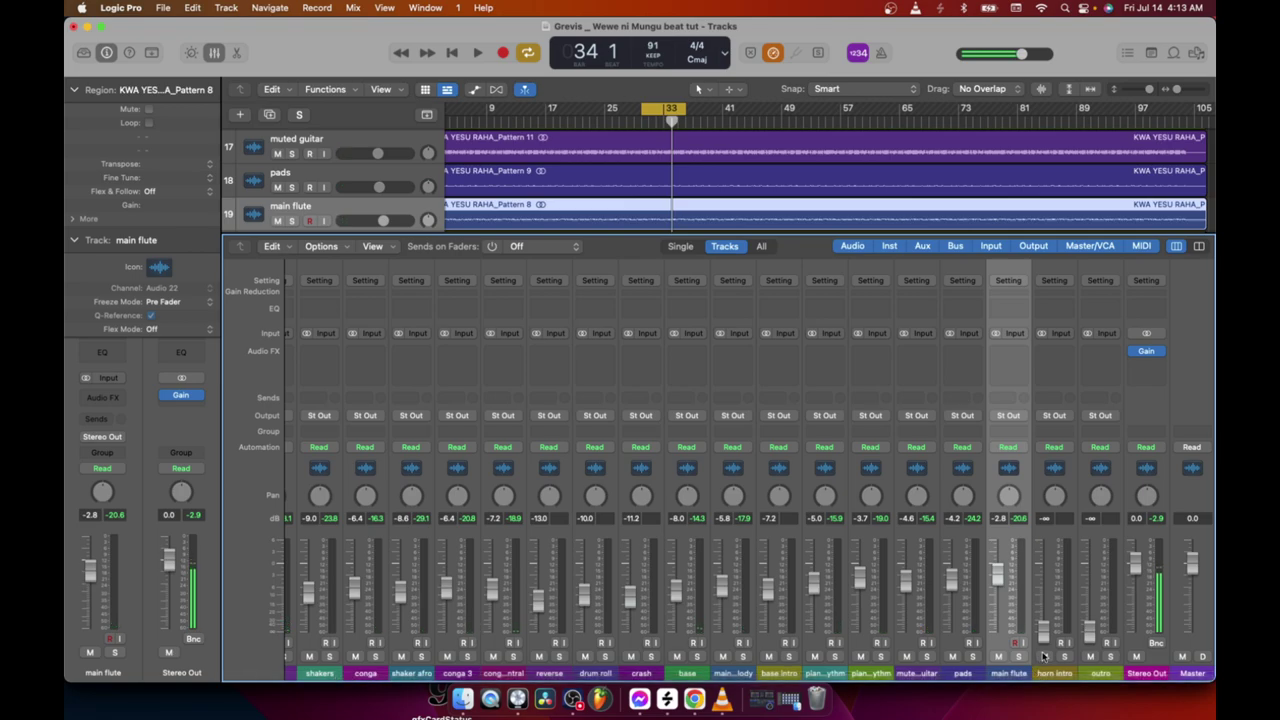
left_click_drag(1045, 636, 1045, 582)
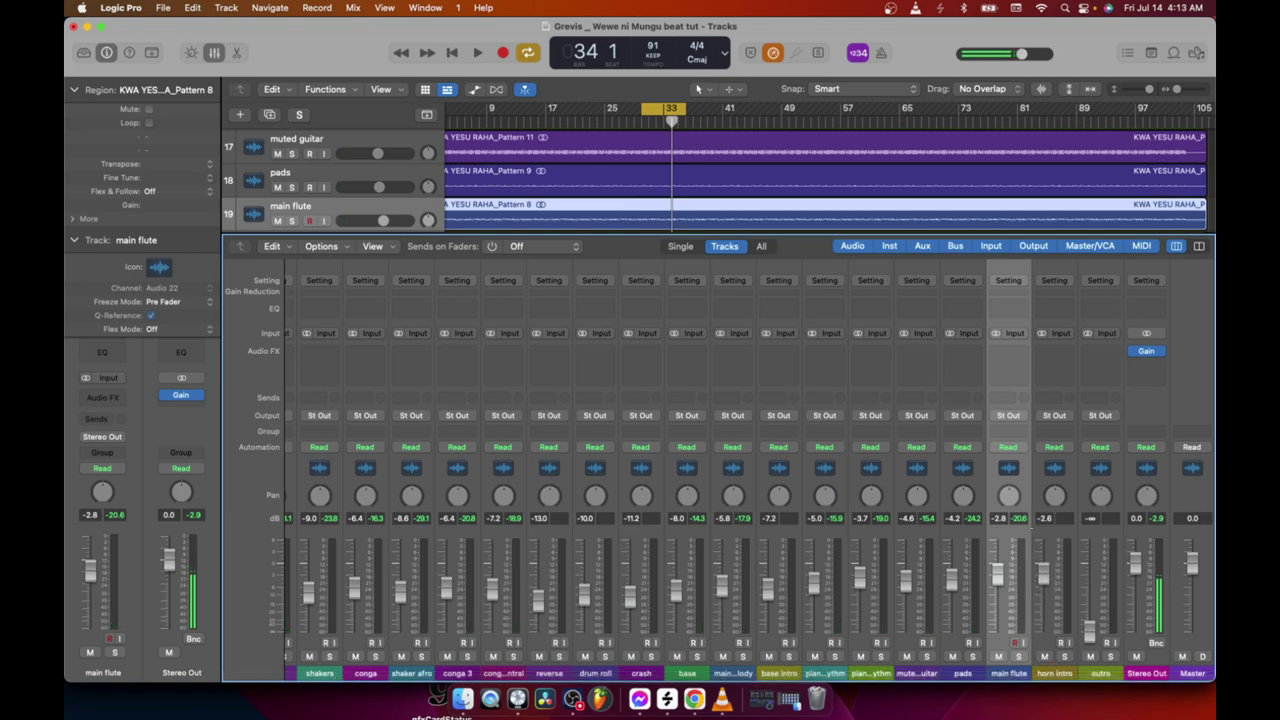
Play from bar 1 with the Stereo Out Gain bypassed, briefly soloing the main flute
scroll(600, 150, "left", 2)
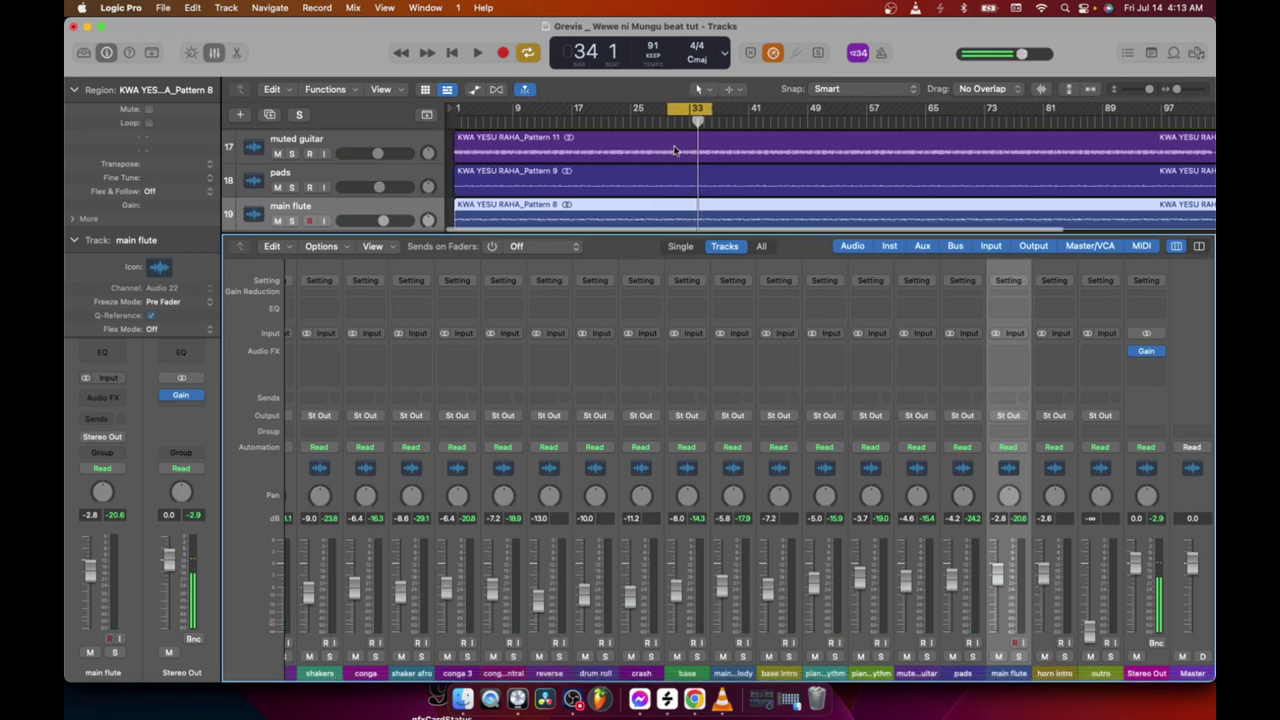
key("space")
key("Return")
left_click(1133, 351)
left_click(1018, 656)
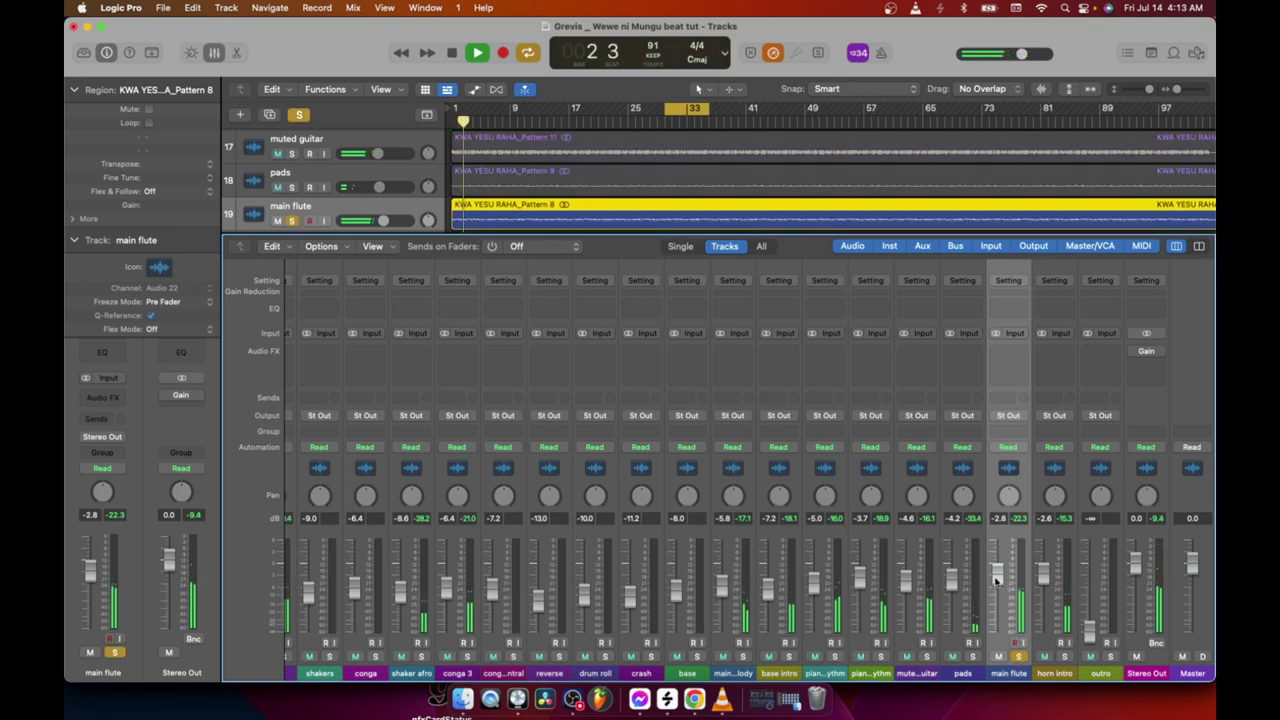
left_click(1018, 656)
Solo the horn intro, adjust its level upward, then unsolo it
left_click(1064, 656)
left_click_drag(1043, 572, 1048, 580)
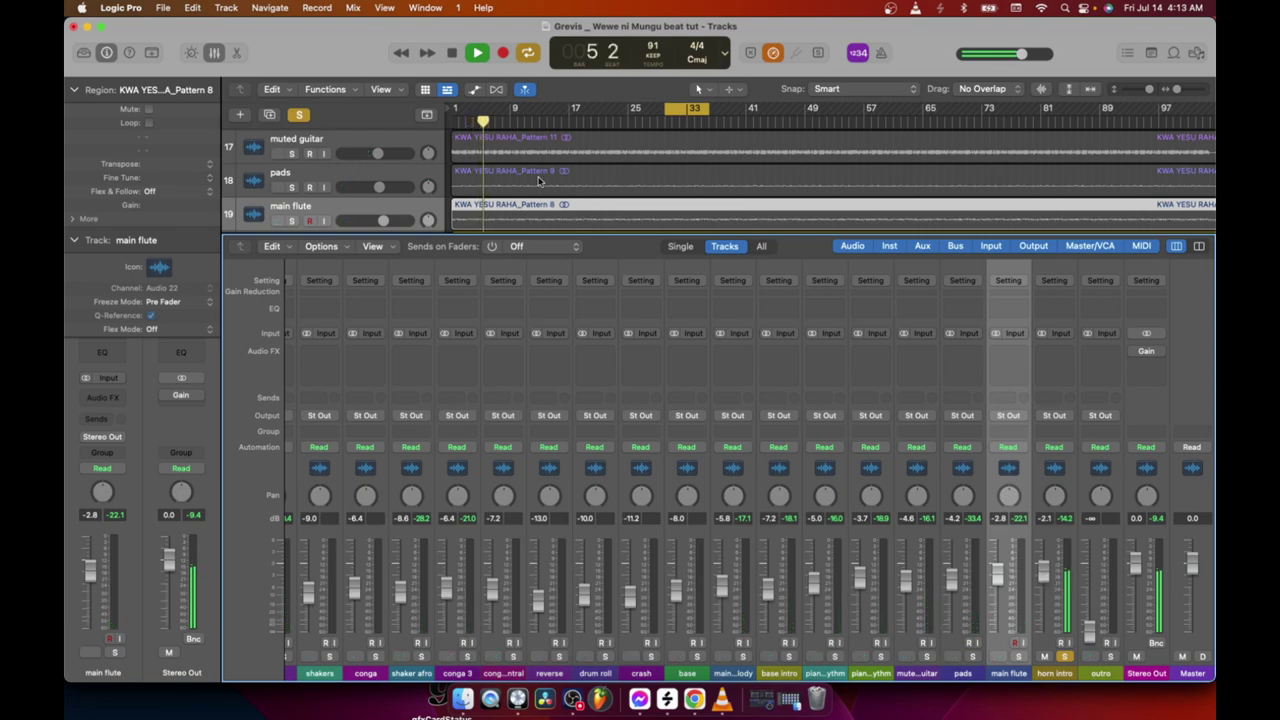
scroll(538, 180, "down", 3)
scroll(538, 177, "up", 3)
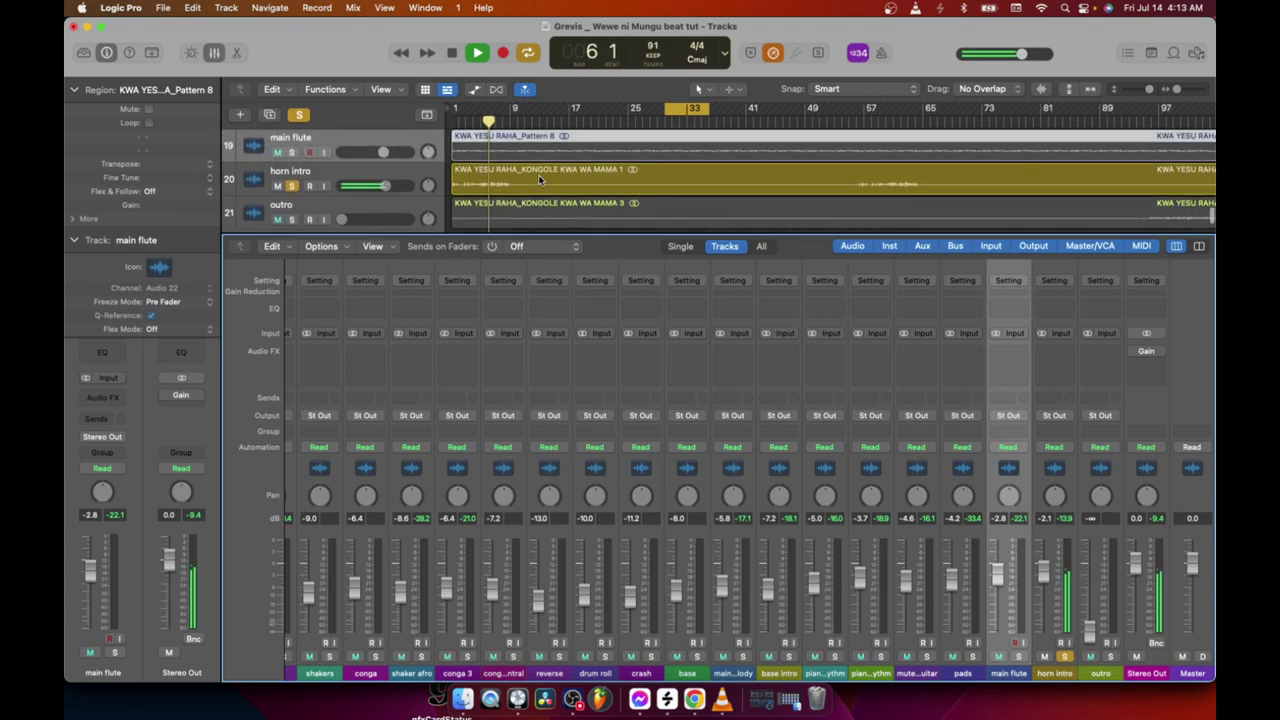
left_click(1065, 657)
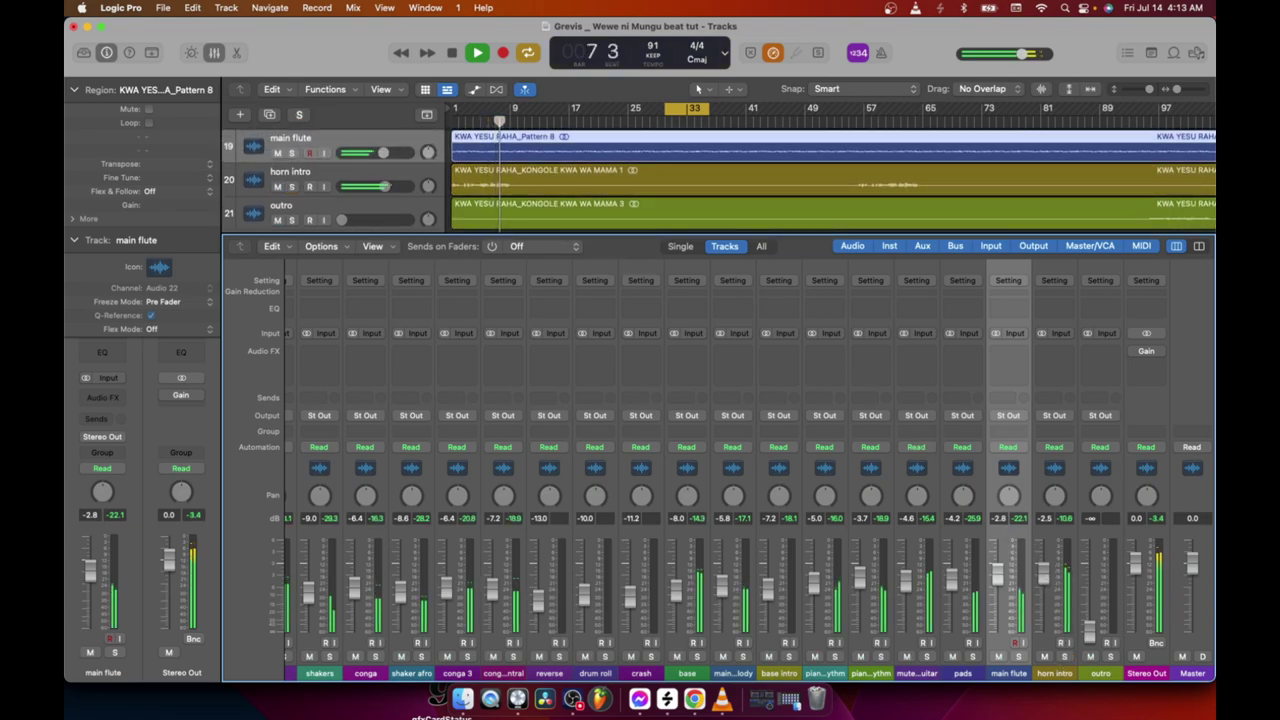
Re-enable the Stereo Out Gain, replay from bar 2, nudge horn intro to -2.9 dB, and stop
left_click(1146, 351)
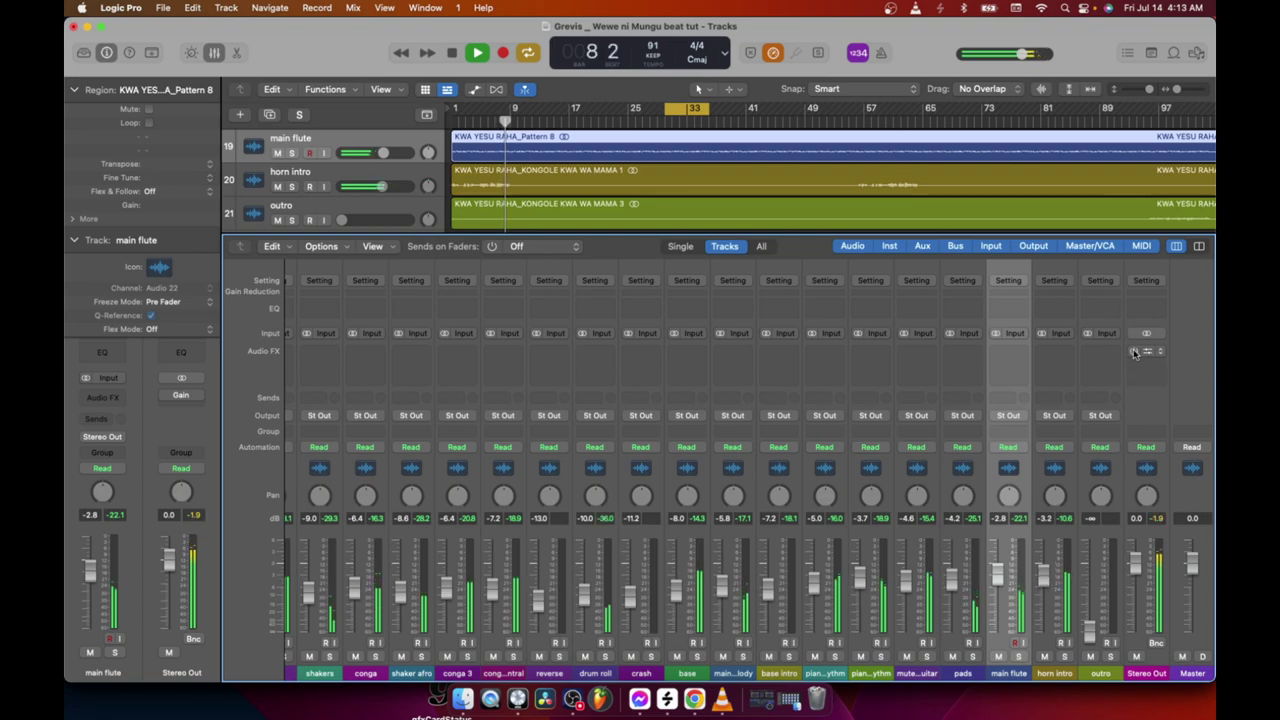
left_click(460, 116)
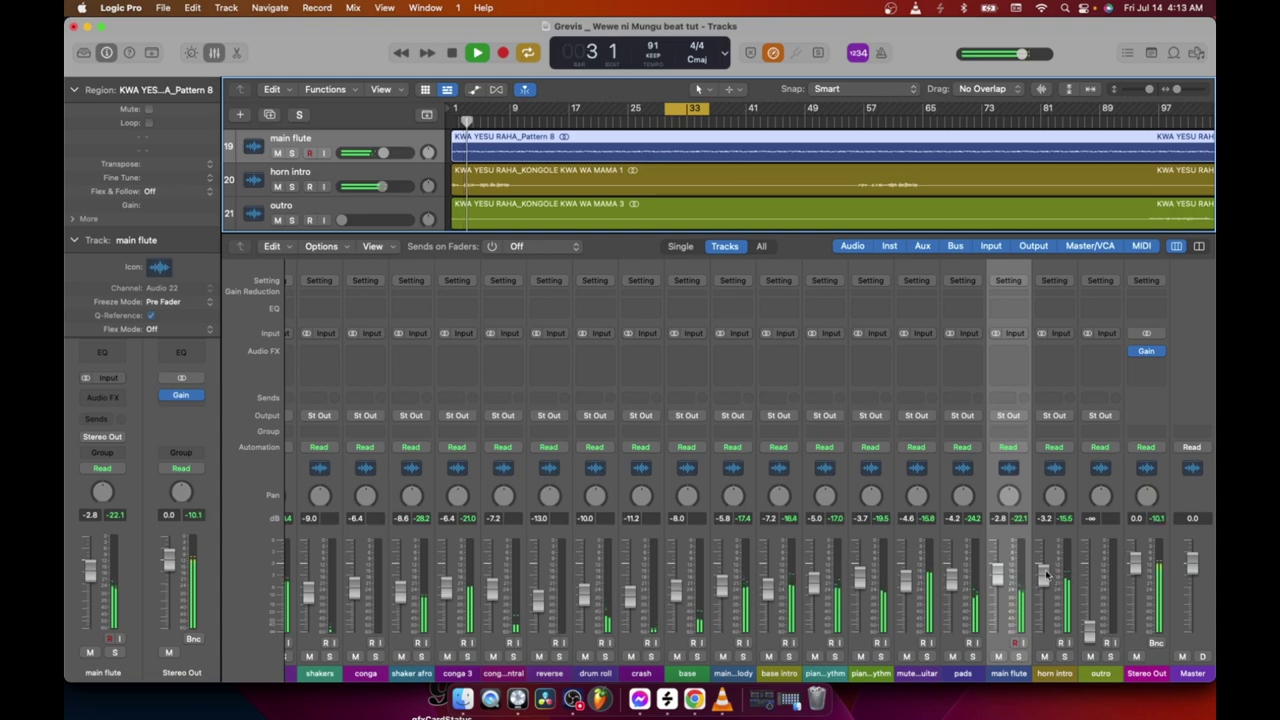
left_click_drag(1044, 575, 1048, 578)
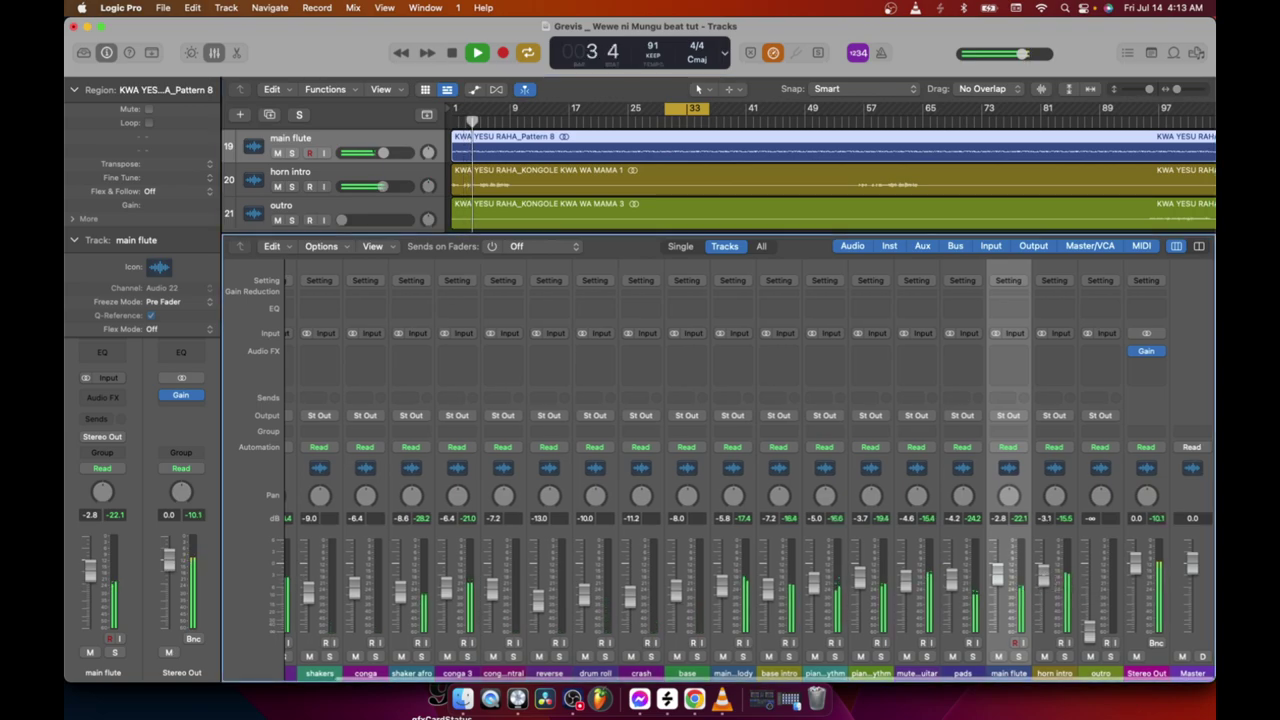
key("space")
scroll(1070, 600, "left", 3)
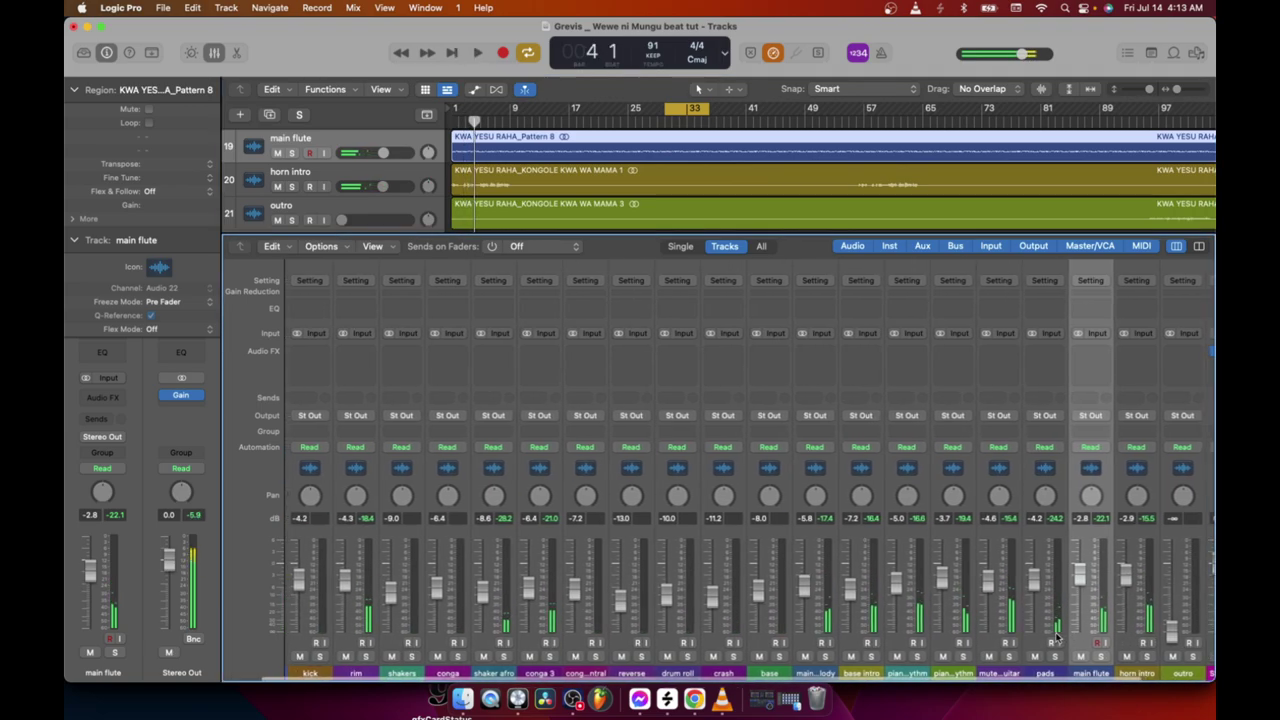
Drag the outro channel fader in the Mixer from -∞ up to -5.4 dB
scroll(1096, 628, "right", 3)
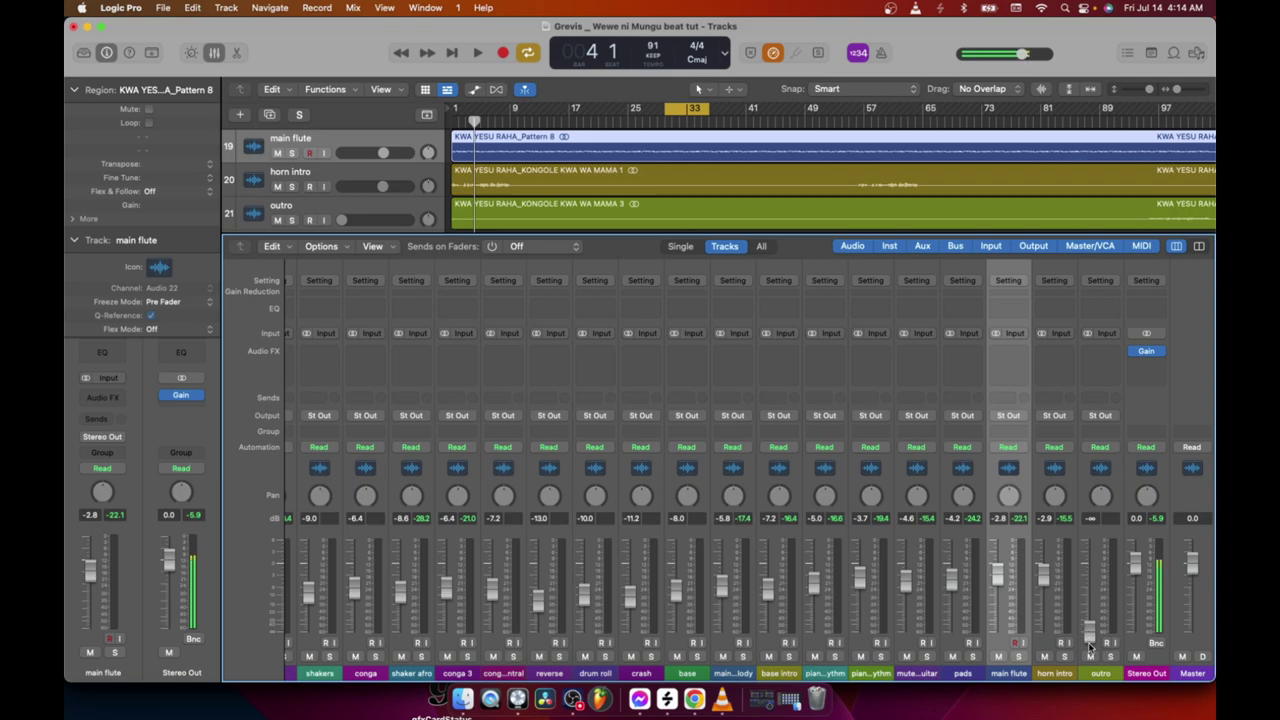
left_click_drag(1096, 640, 1087, 582)
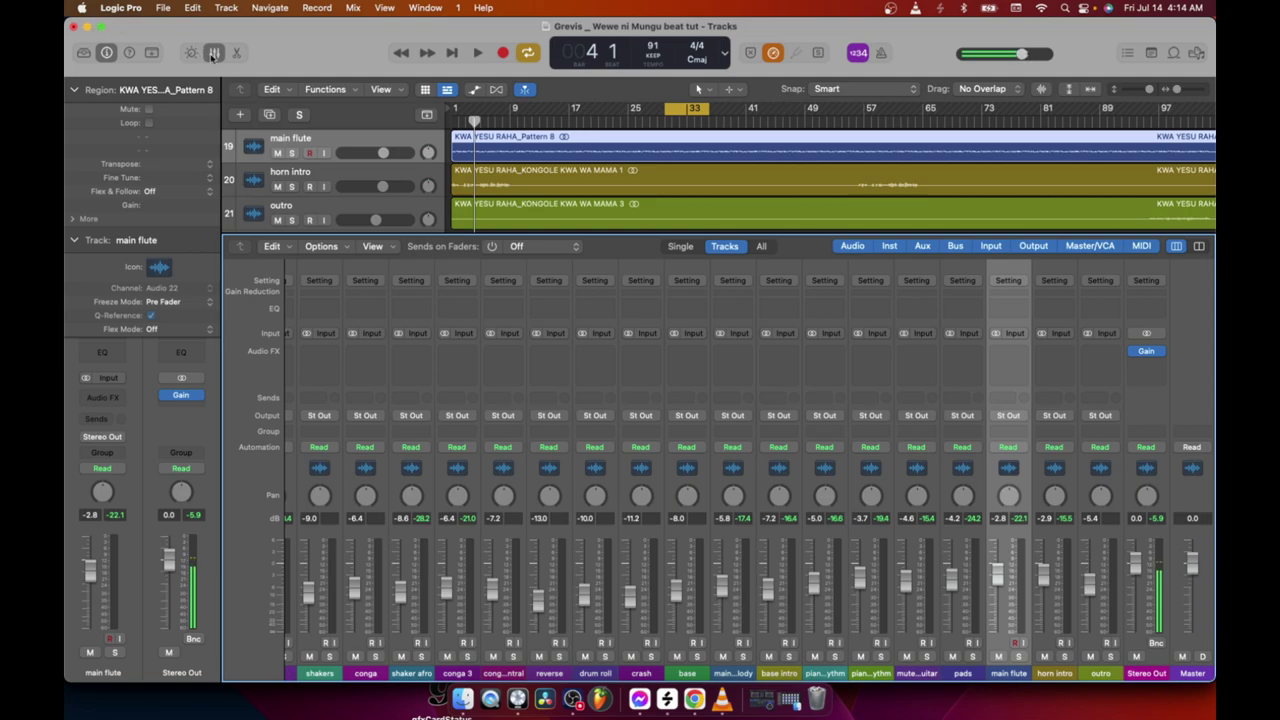
Close the Mixer, play the song from around bar 87, and select the outro track
left_click(213, 53)
scroll(969, 560, "right", 5)
scroll(969, 563, "left", 1)
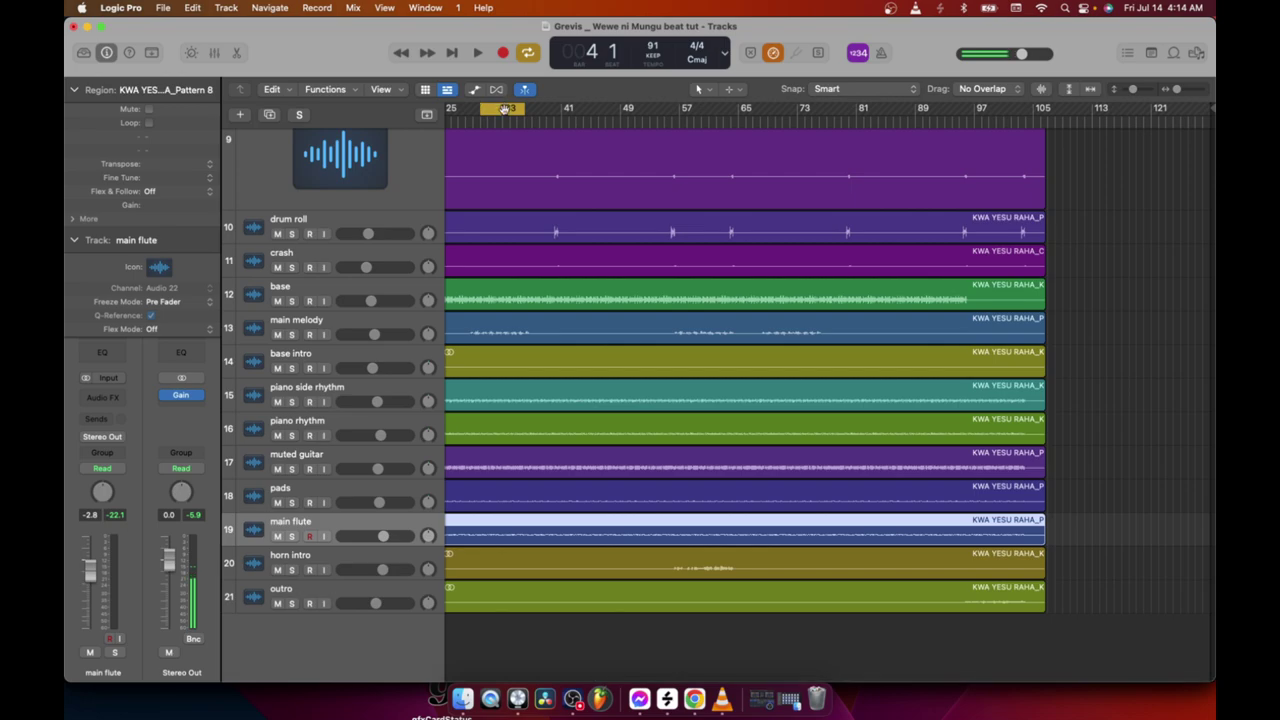
left_click(902, 124)
key("space")
left_click(902, 124)
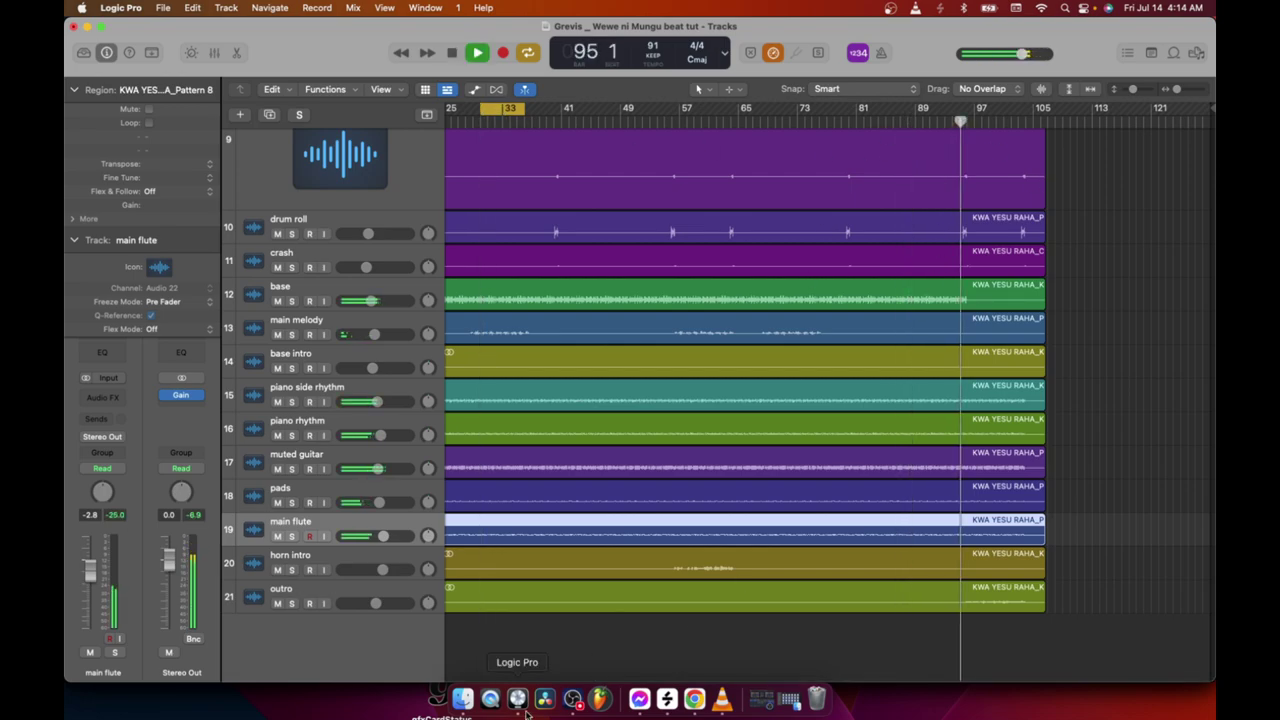
left_click(402, 610)
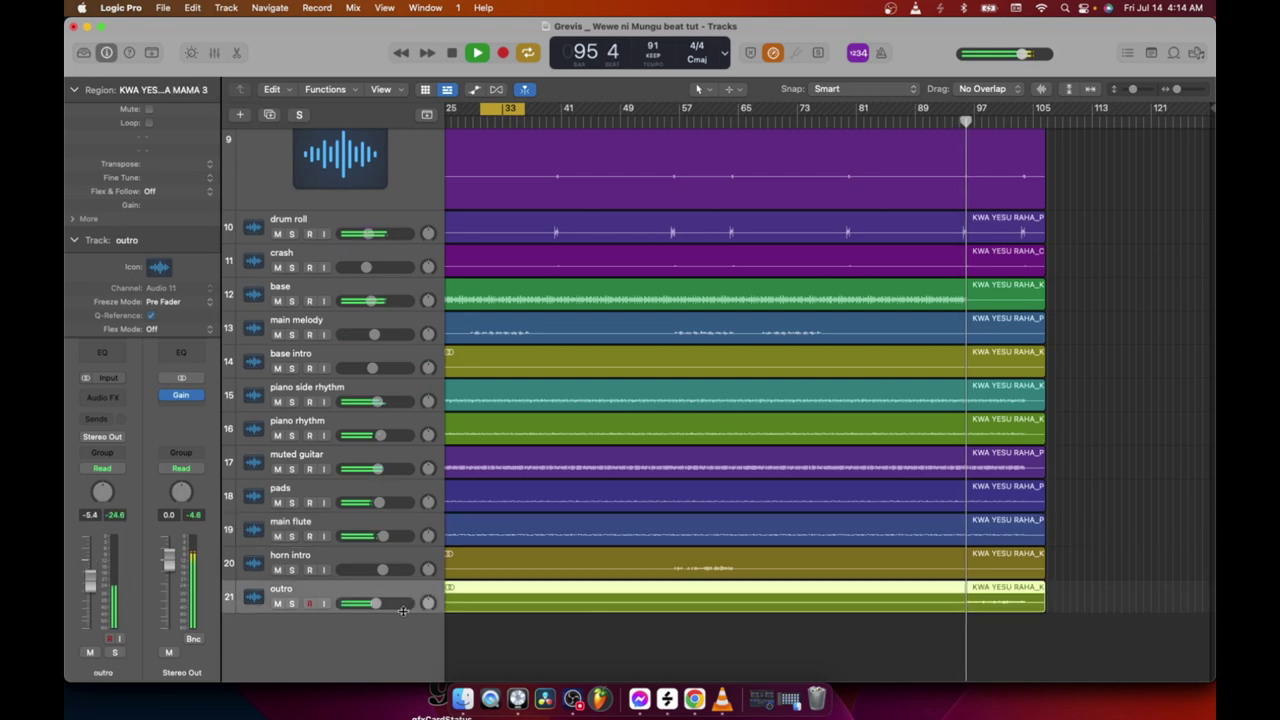
In the Mixer, solo and unsolo the outro, then open the Stereo Out Gain plug-in window
left_click(214, 52)
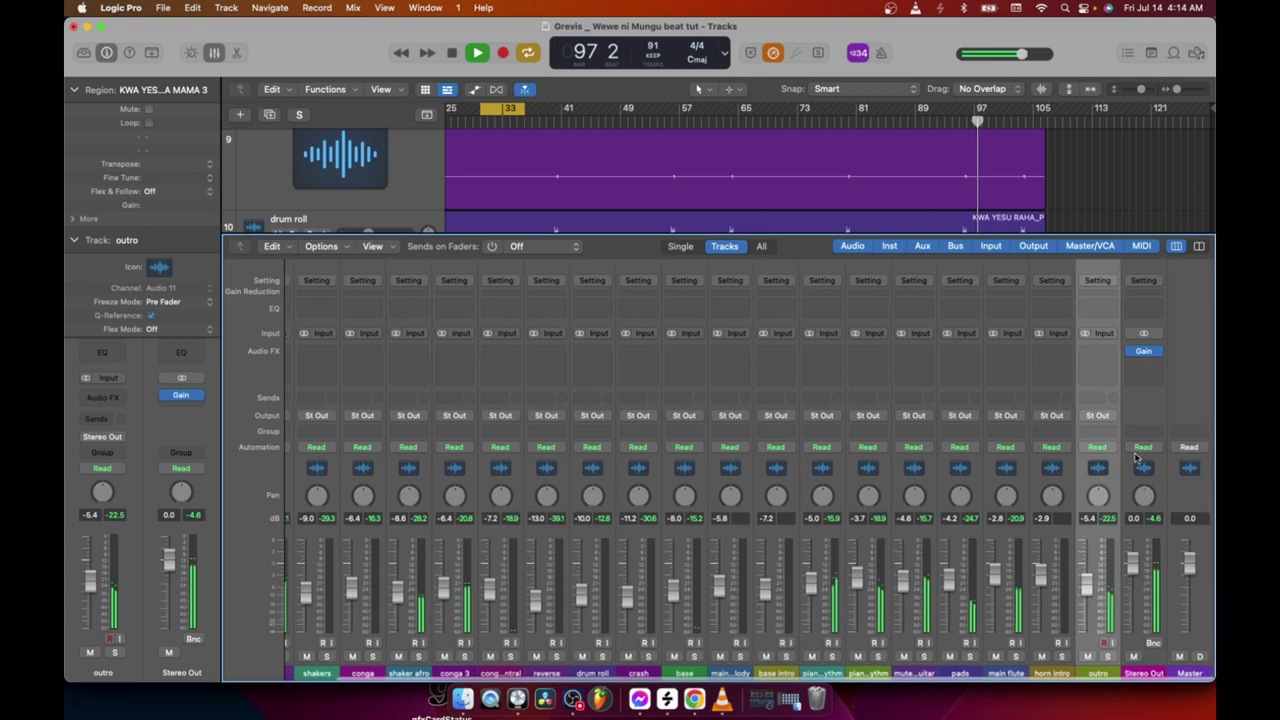
left_click(1110, 656)
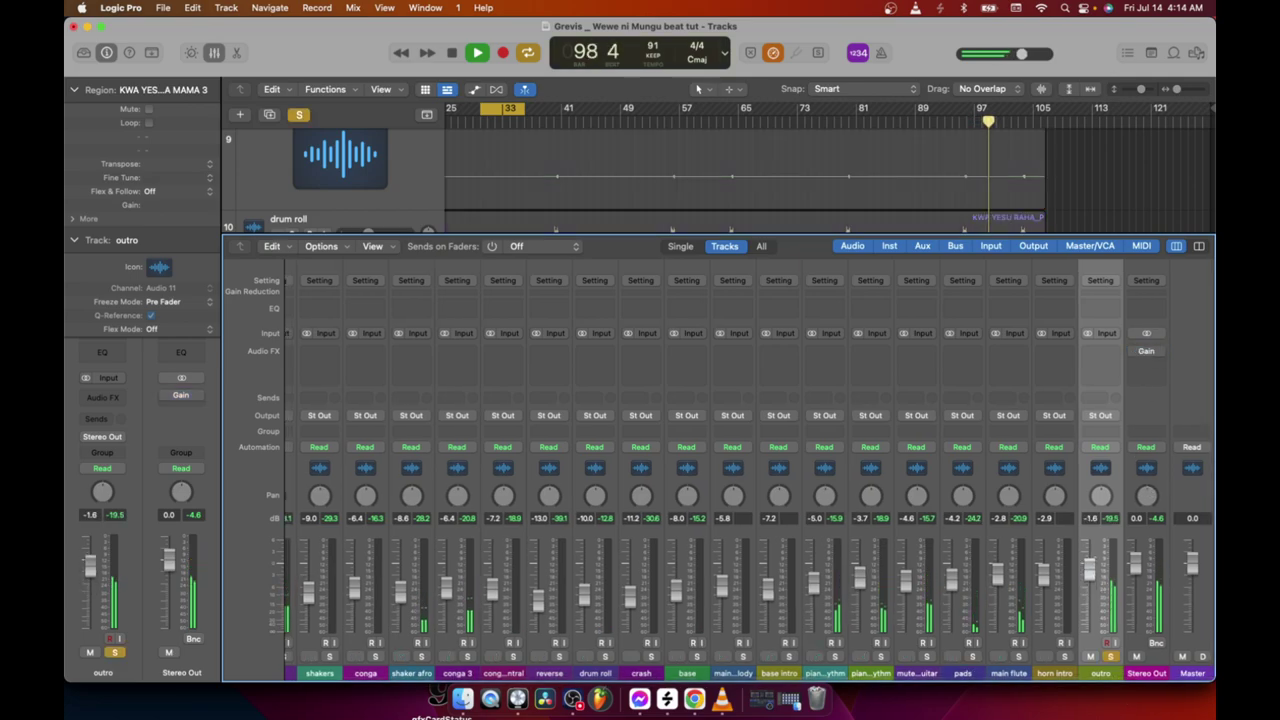
left_click(1110, 656)
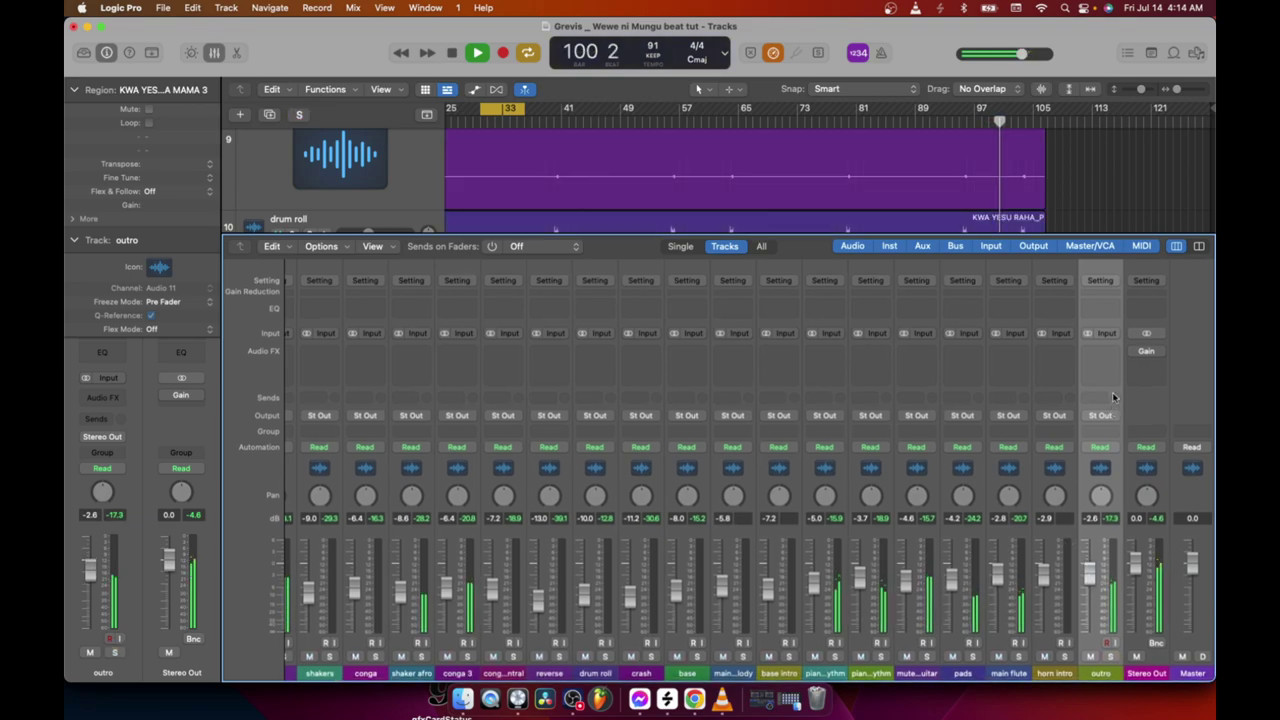
left_click(1136, 352)
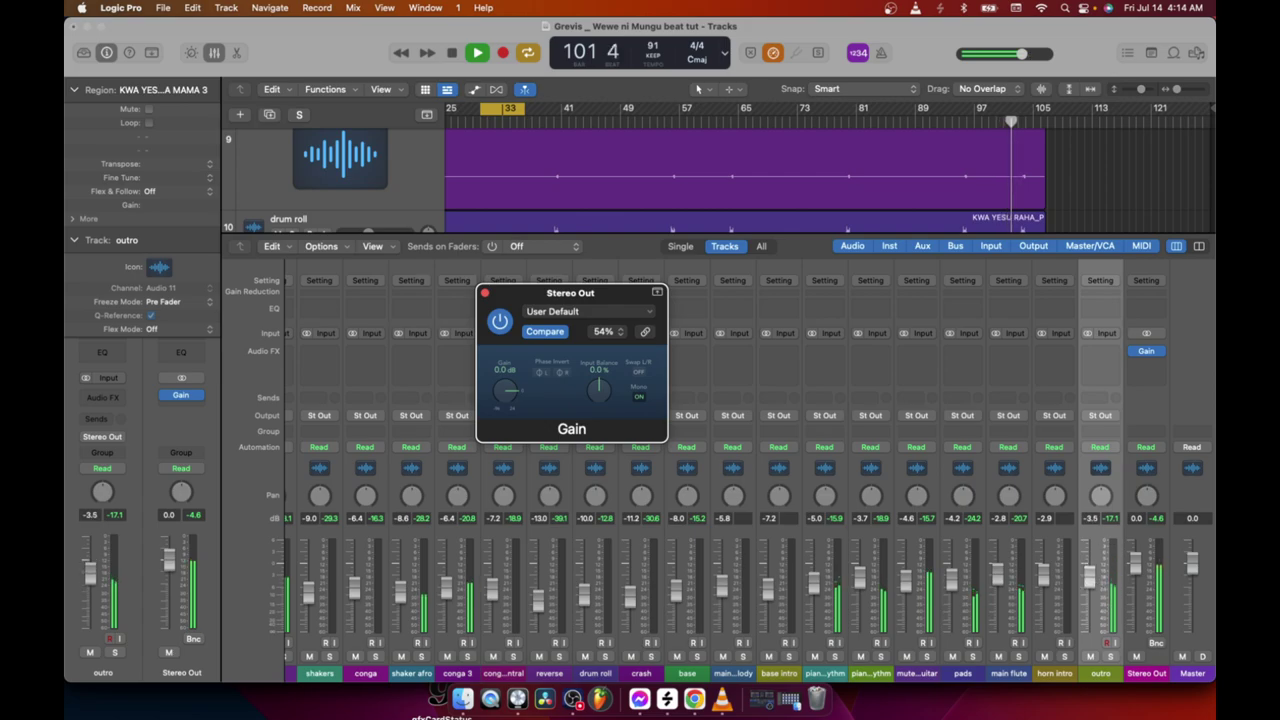
Briefly solo the outro again, then restart playback from bar 97
left_click(1110, 656)
left_click(1112, 656)
key("space")
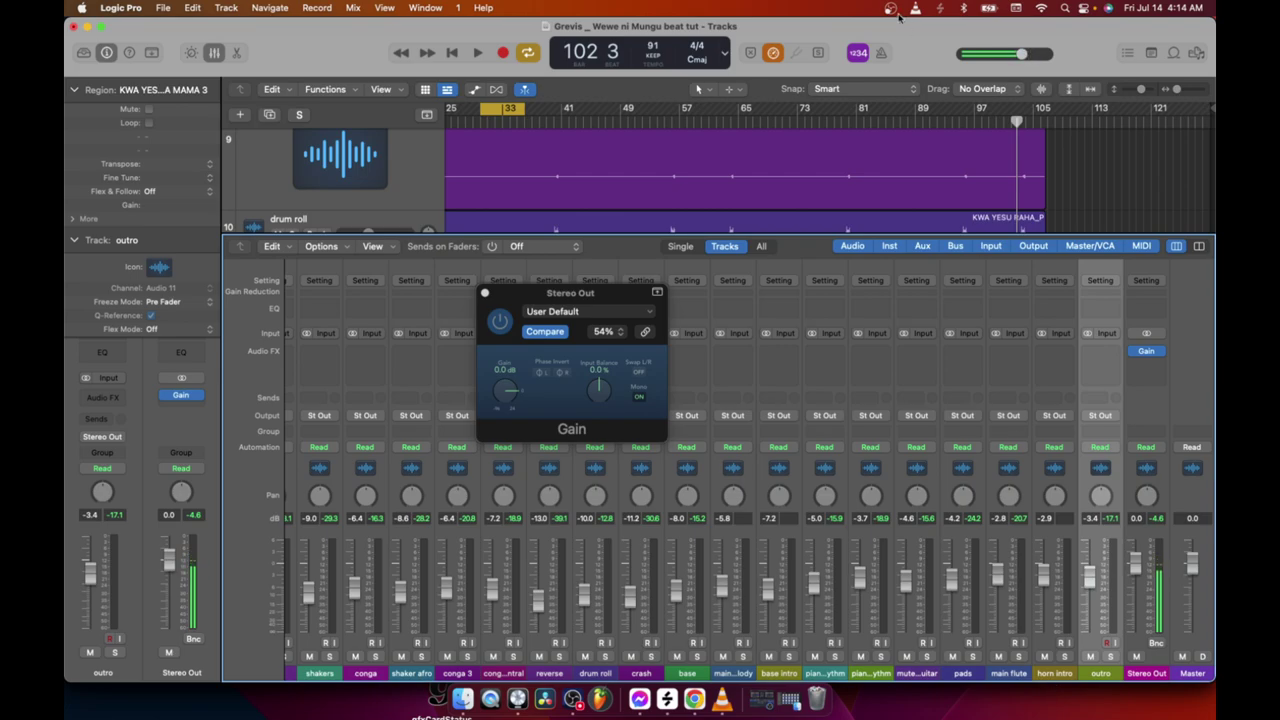
left_click(478, 53)
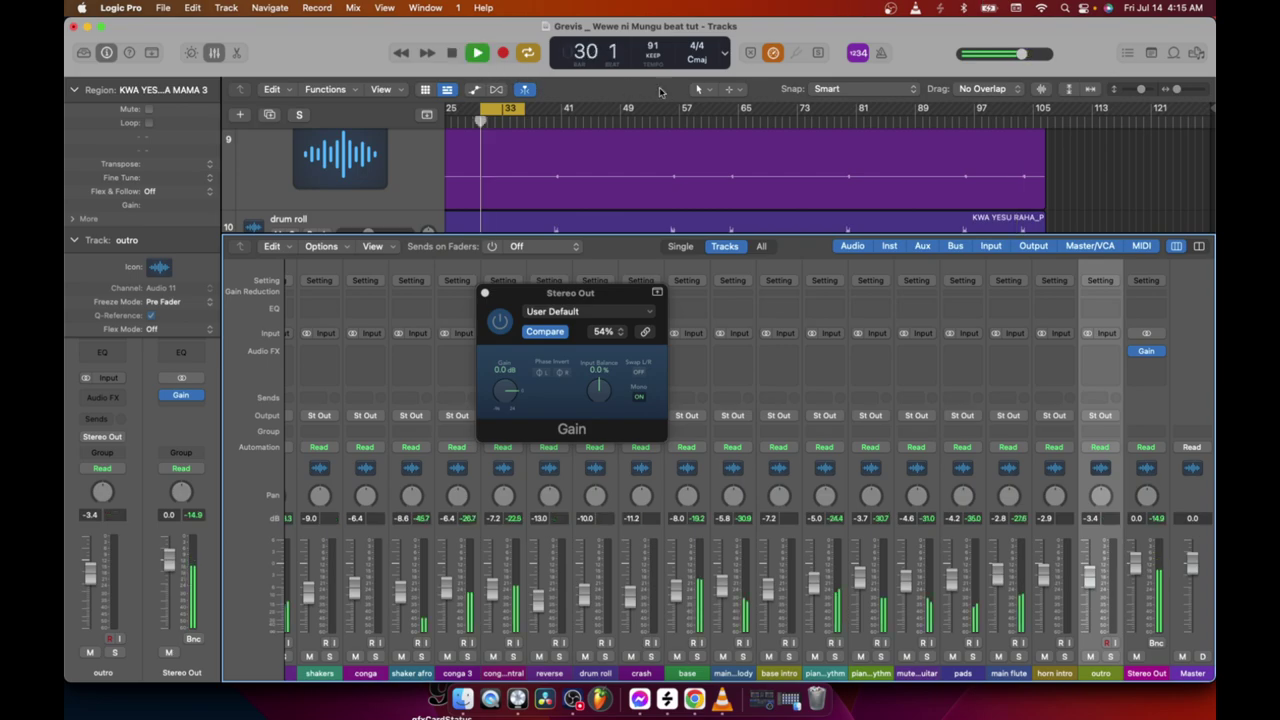
left_click(975, 110)
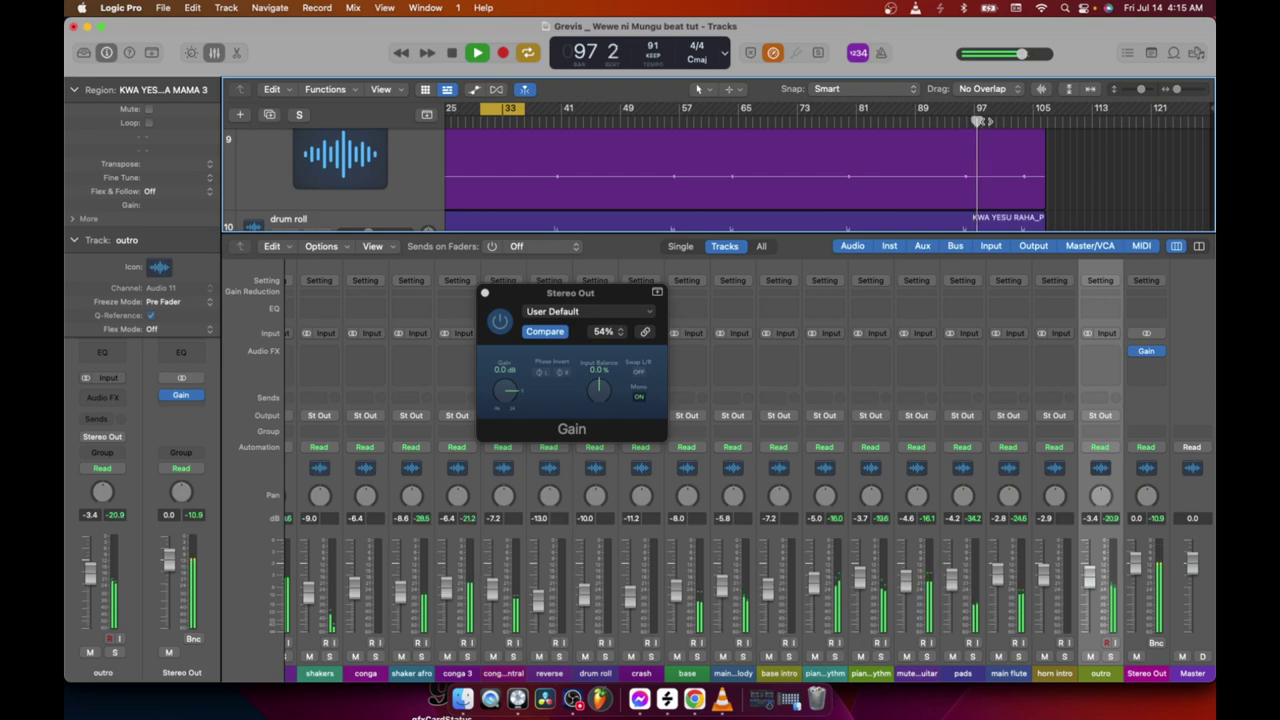
left_click(1145, 311)
Compare the mix with the Stereo Out Gain bypassed and re-enabled, then stop
left_click(1134, 351)
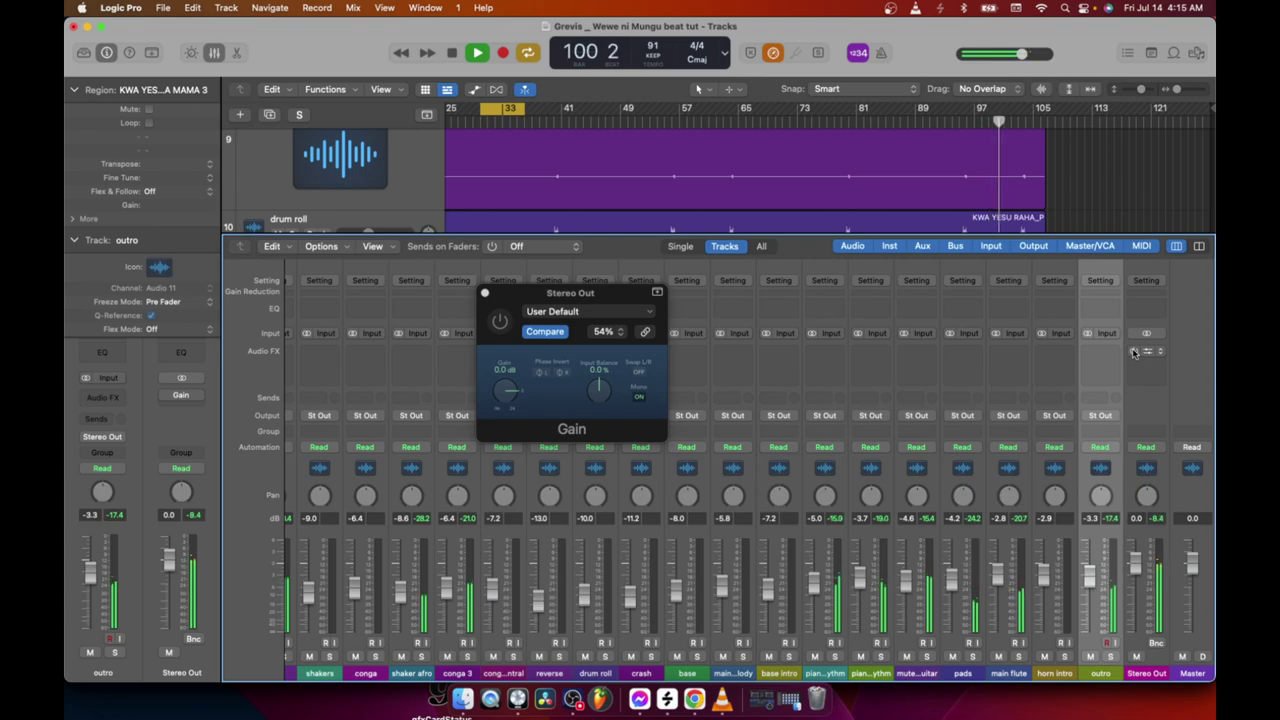
left_click(1134, 351)
key("space")
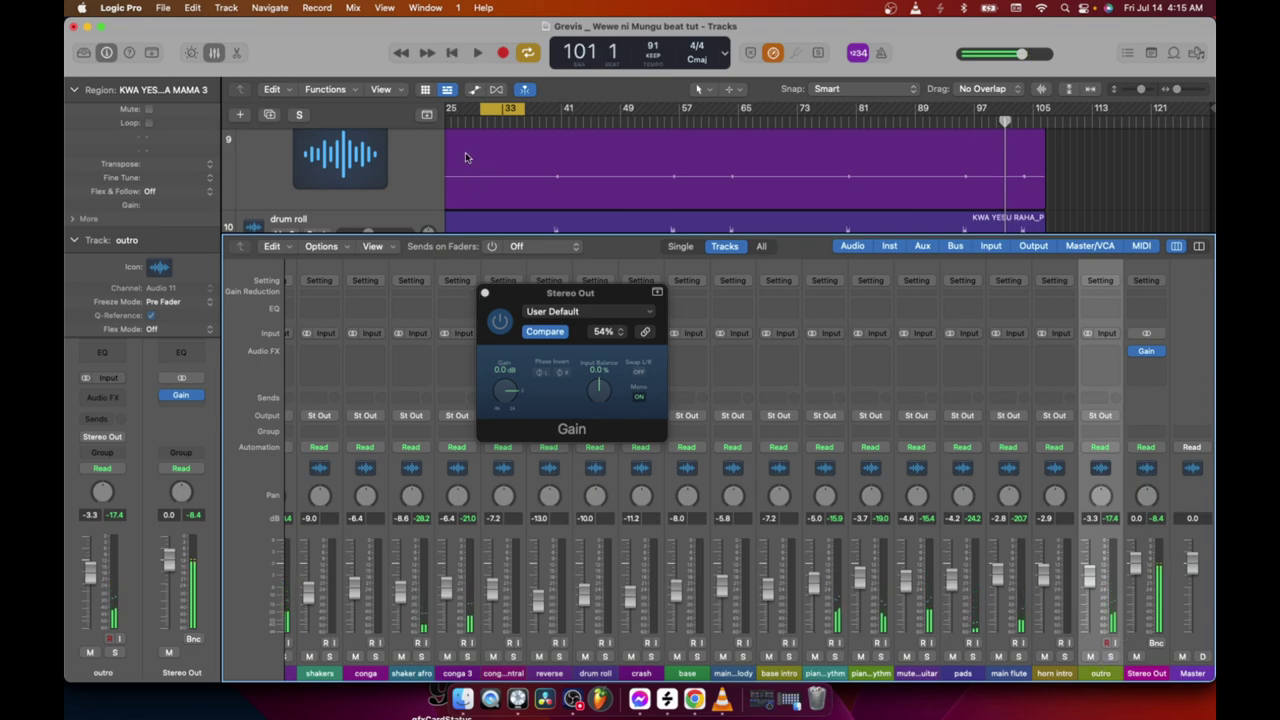
Play from bar 30 with the Stereo Out Gain left bypassed, and close the Mixer
left_click(481, 121)
mouse_move(1134, 352)
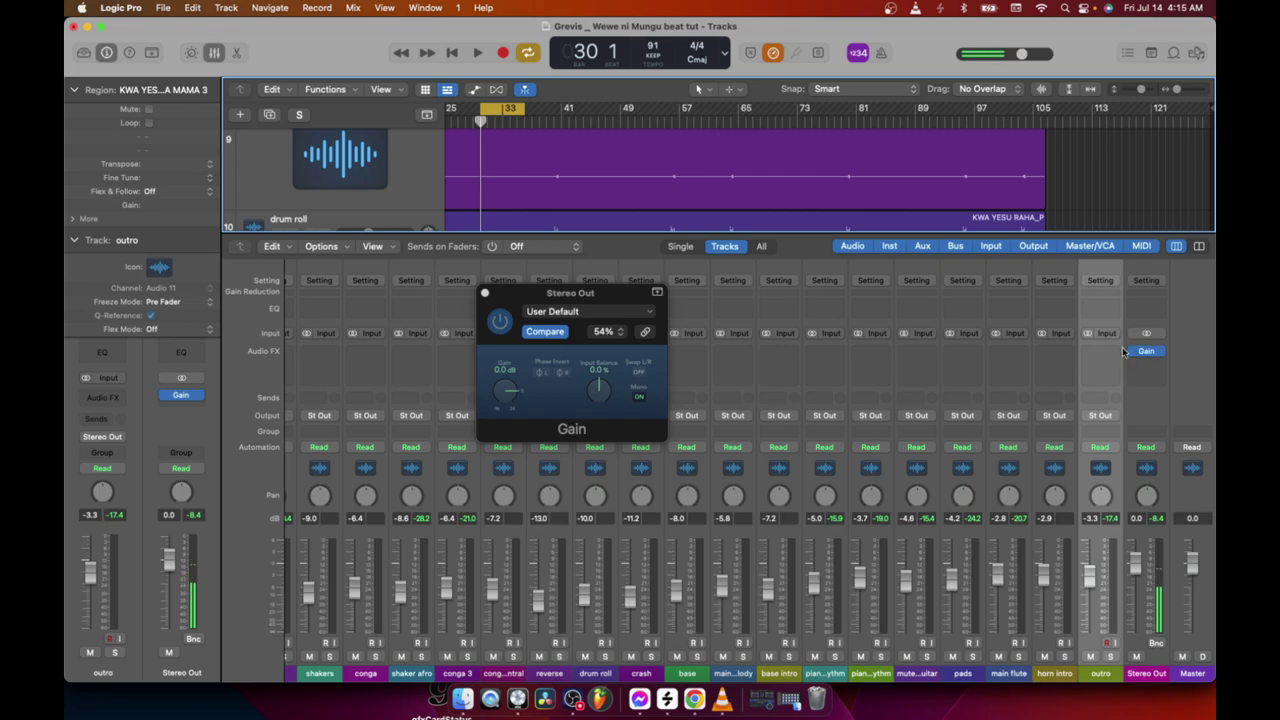
left_click(1134, 352)
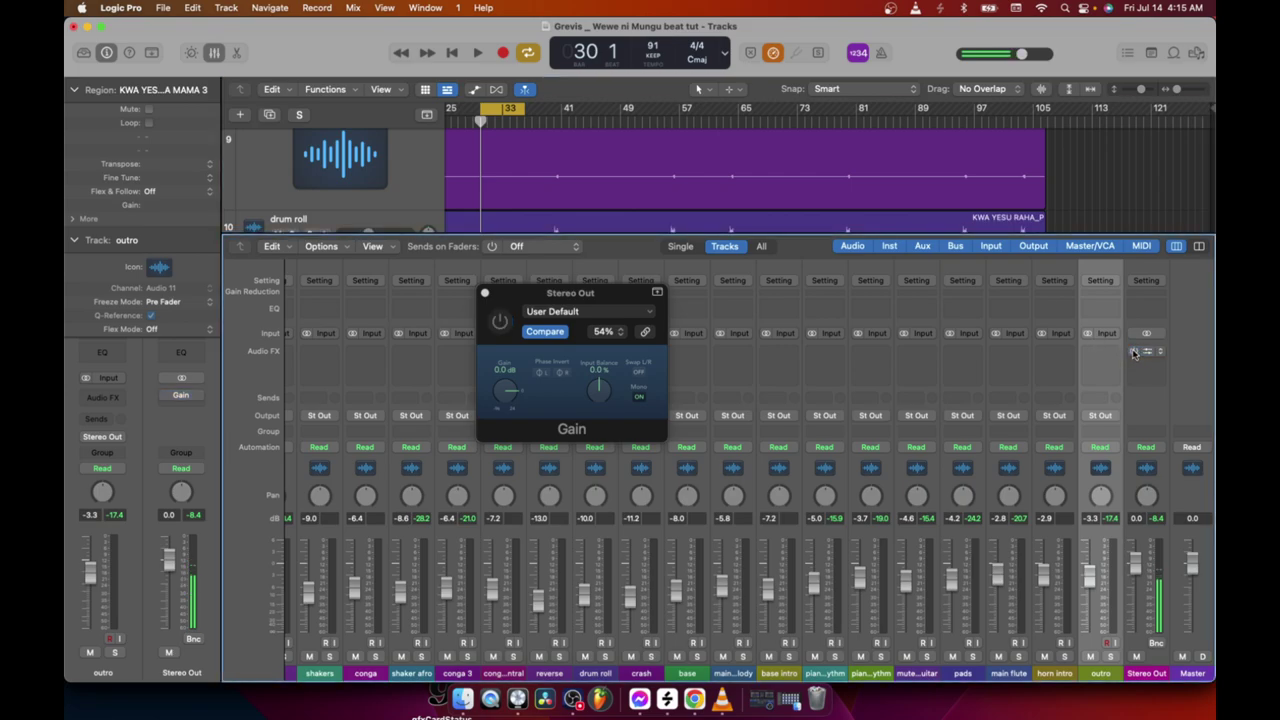
left_click(478, 53)
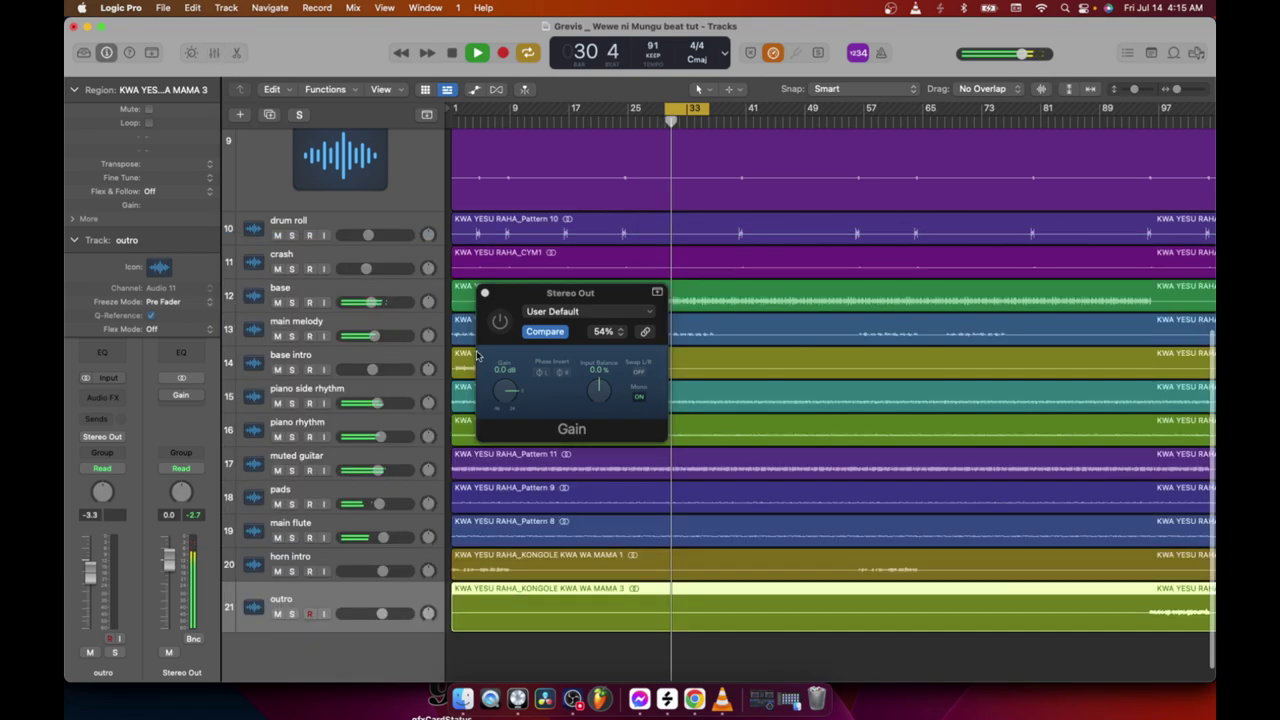
left_click(214, 52)
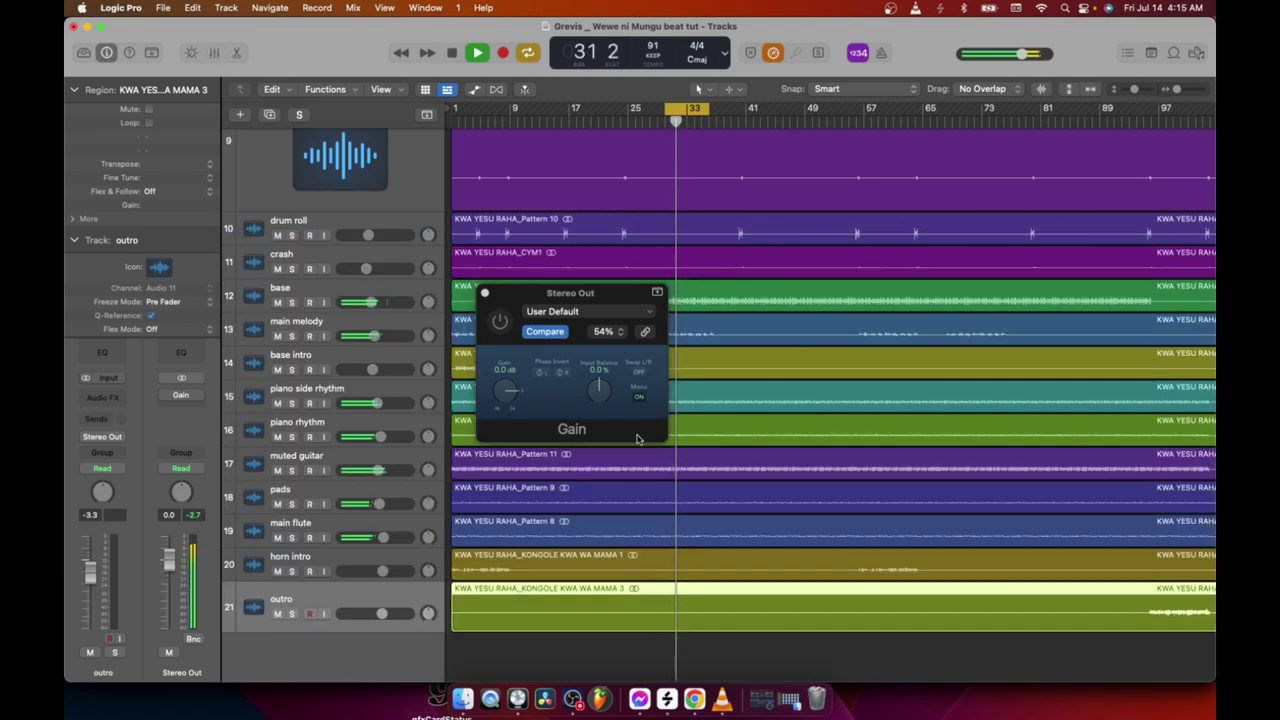
Close the Gain plug-in window as the beat keeps looping bars 30–34
left_click(485, 293)
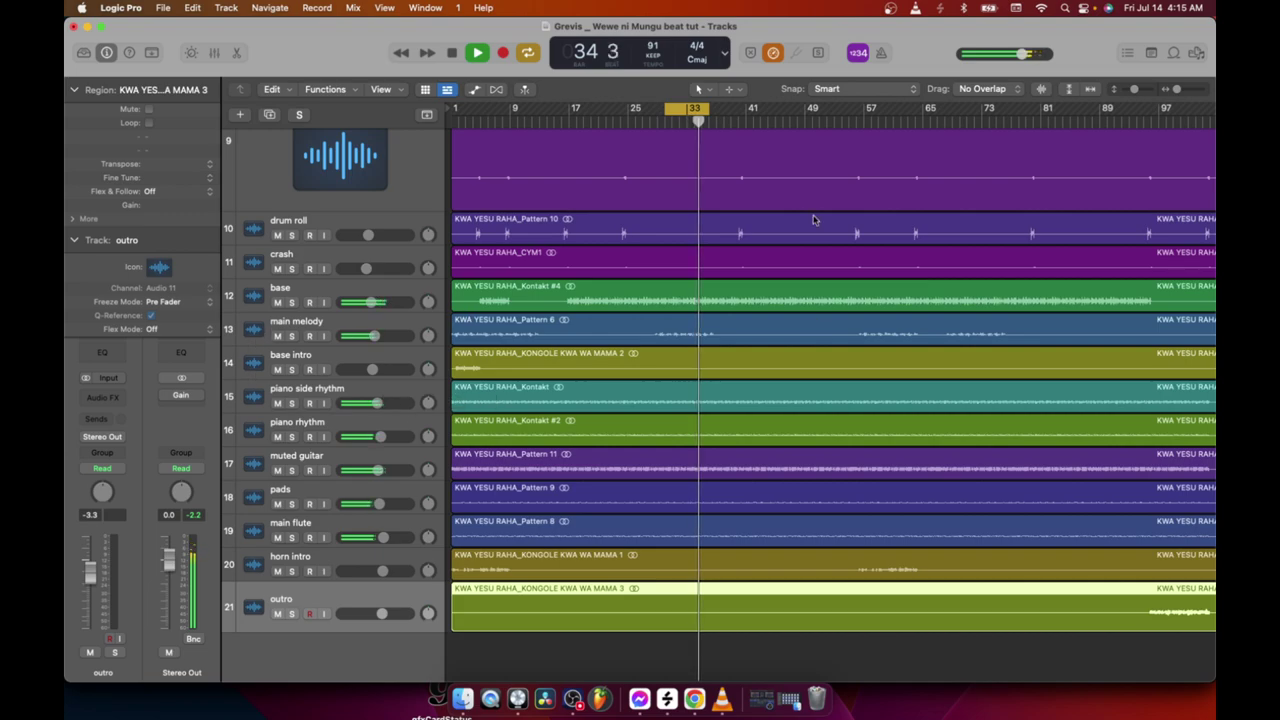
Open the Mixer with X, stop at bar 35, review the strips, then close the Mixer
key("x")
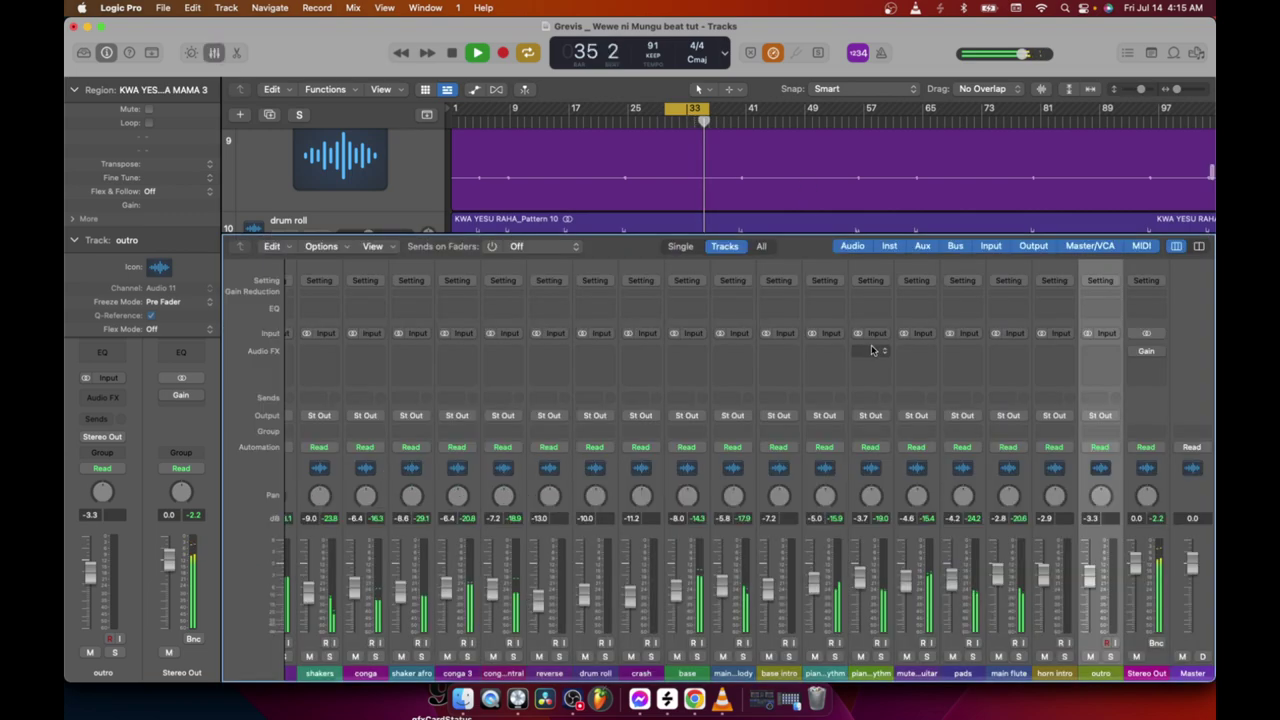
key("space")
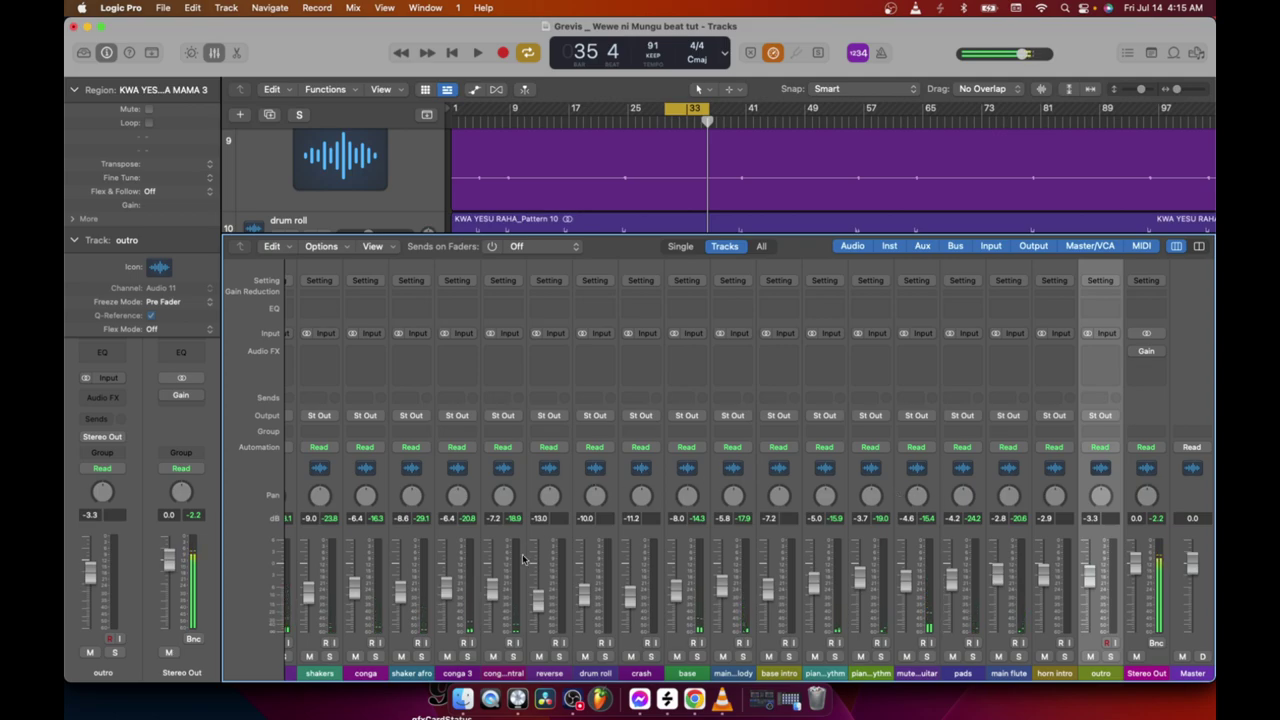
scroll(533, 560, "left", 3)
scroll(533, 560, "left", 2)
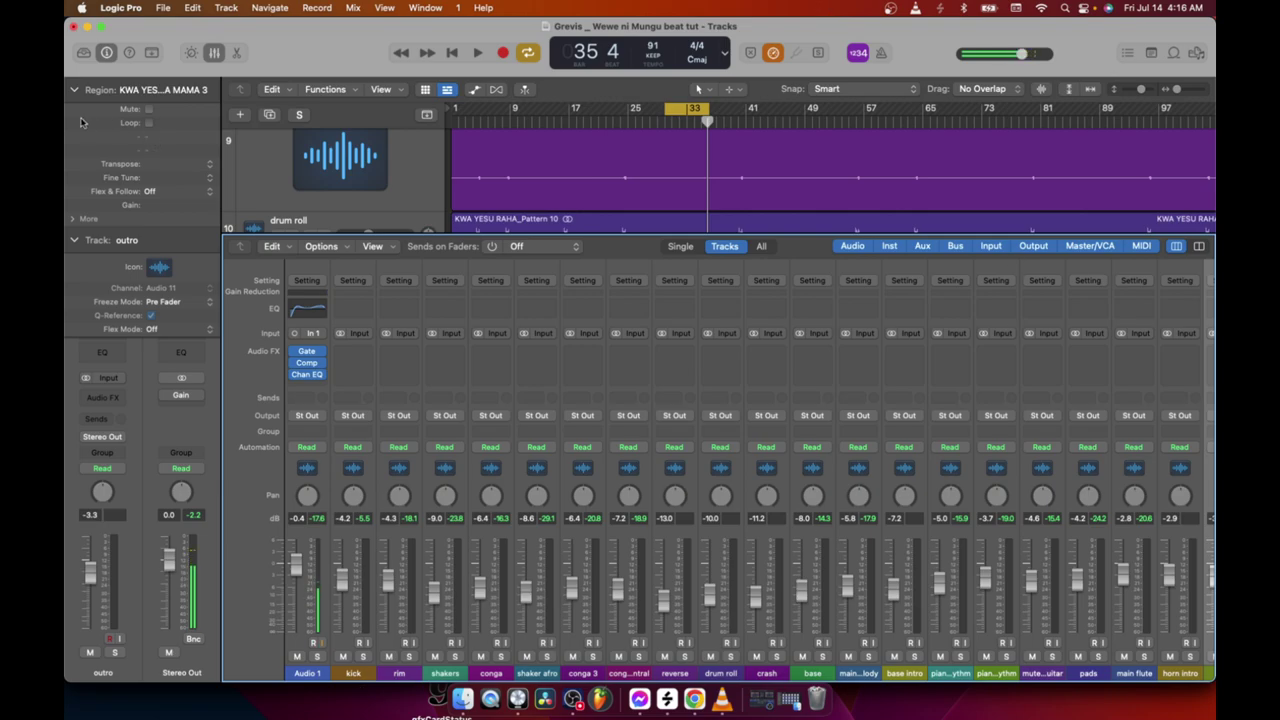
left_click(213, 54)
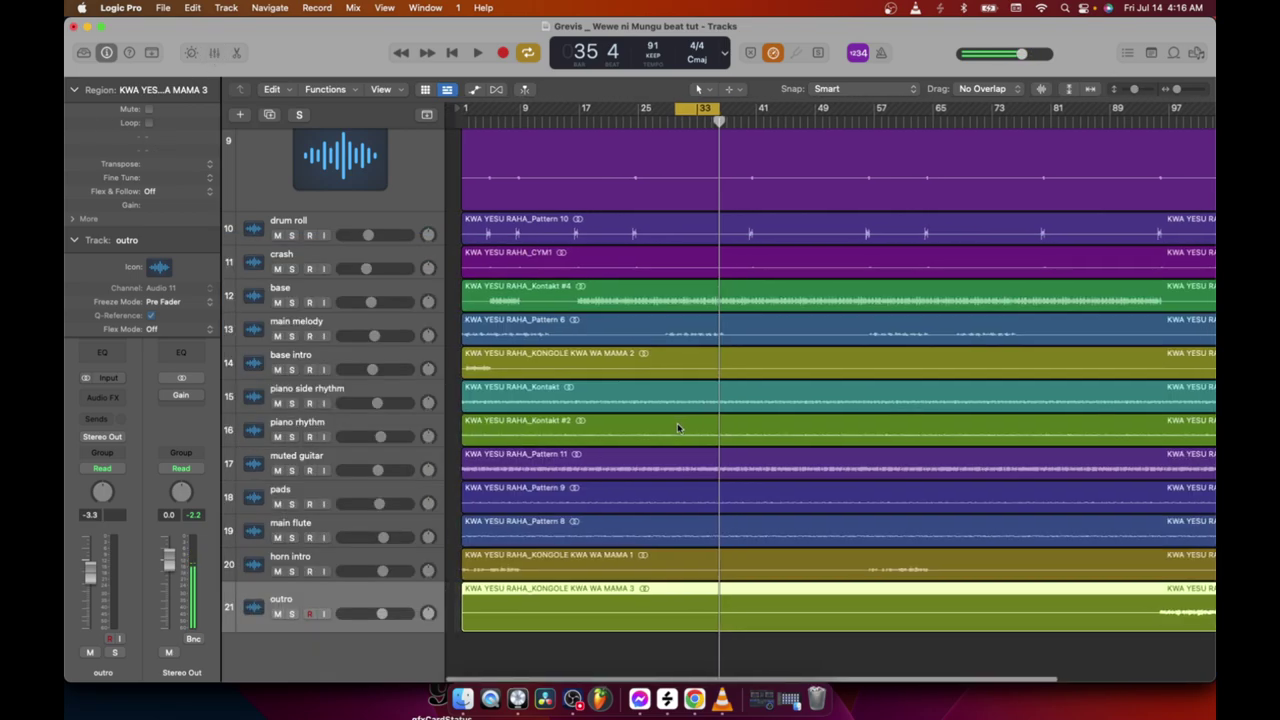
Scroll the track list to the top and toggle the Mixer open and closed twice
scroll(677, 428, "up", 5)
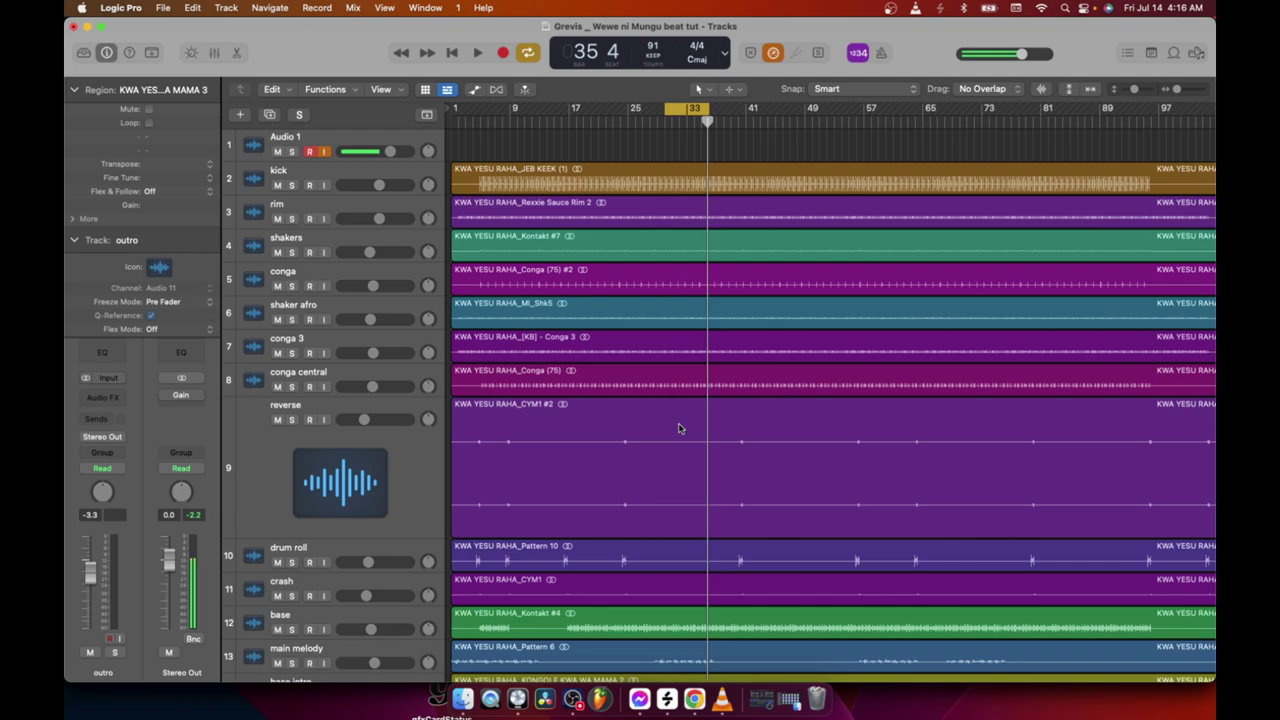
left_click(213, 55)
left_click(213, 55)
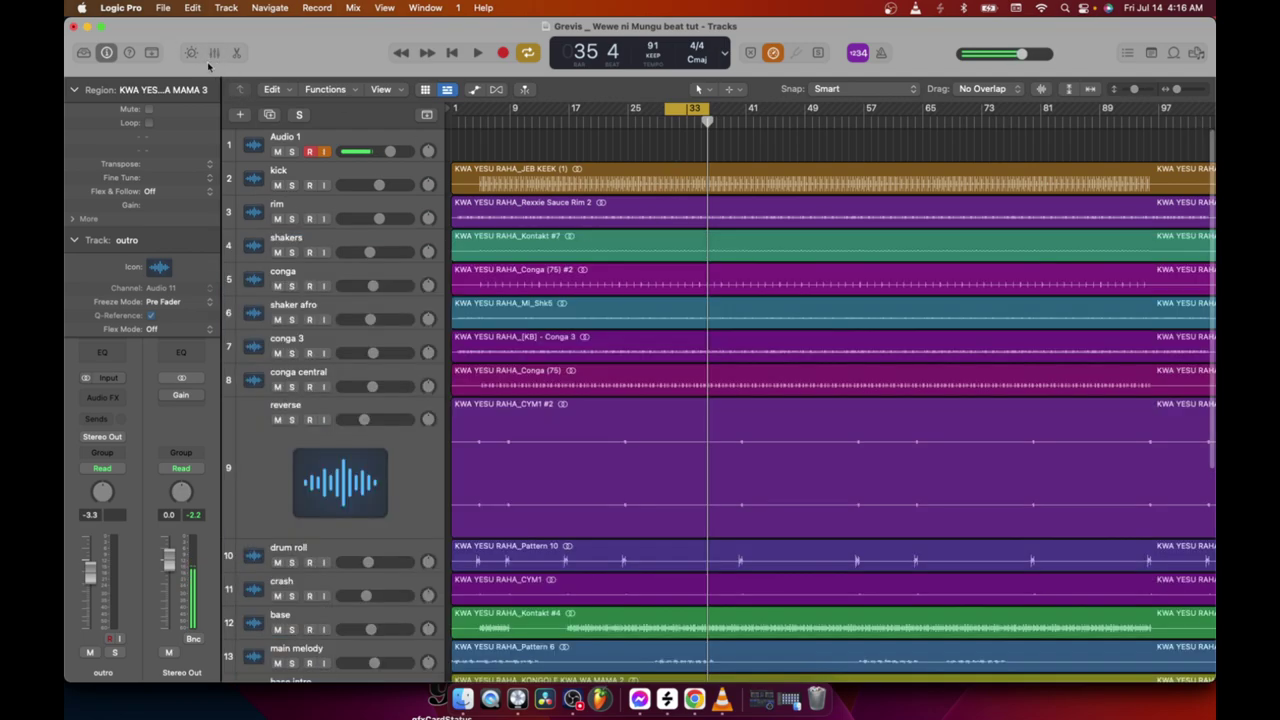
left_click(213, 53)
left_click(213, 53)
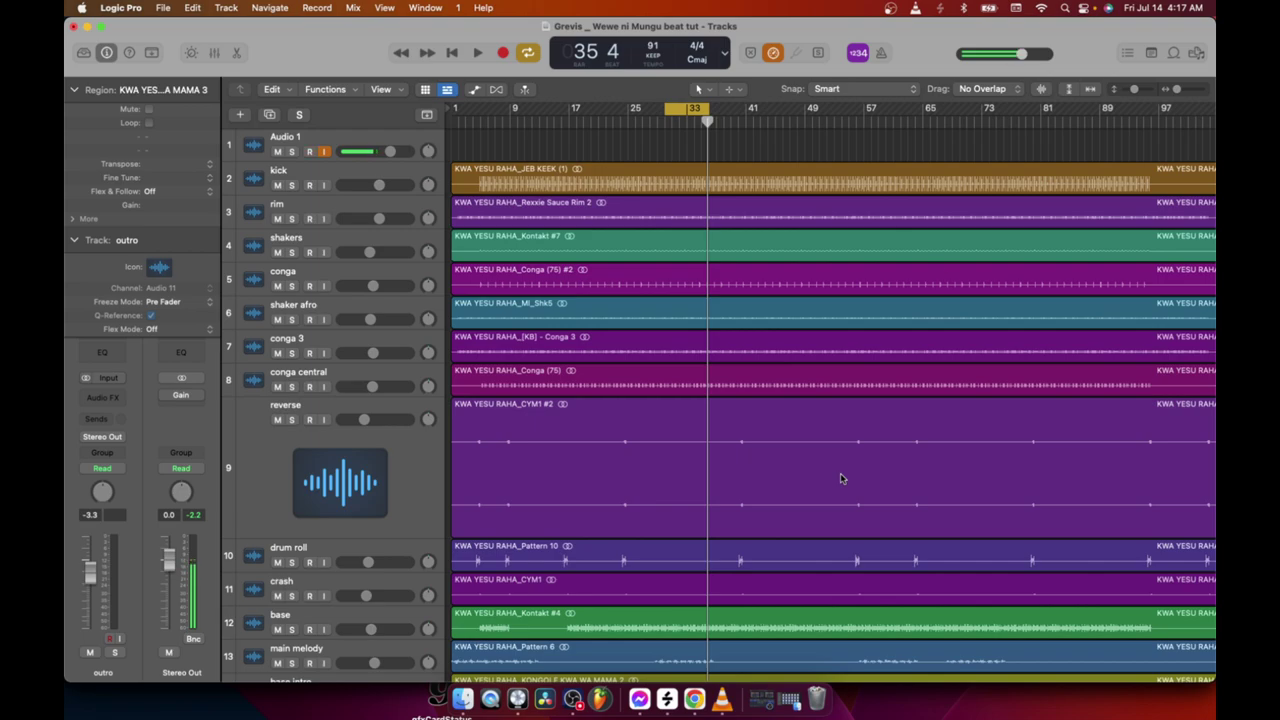
left_click(293, 219)
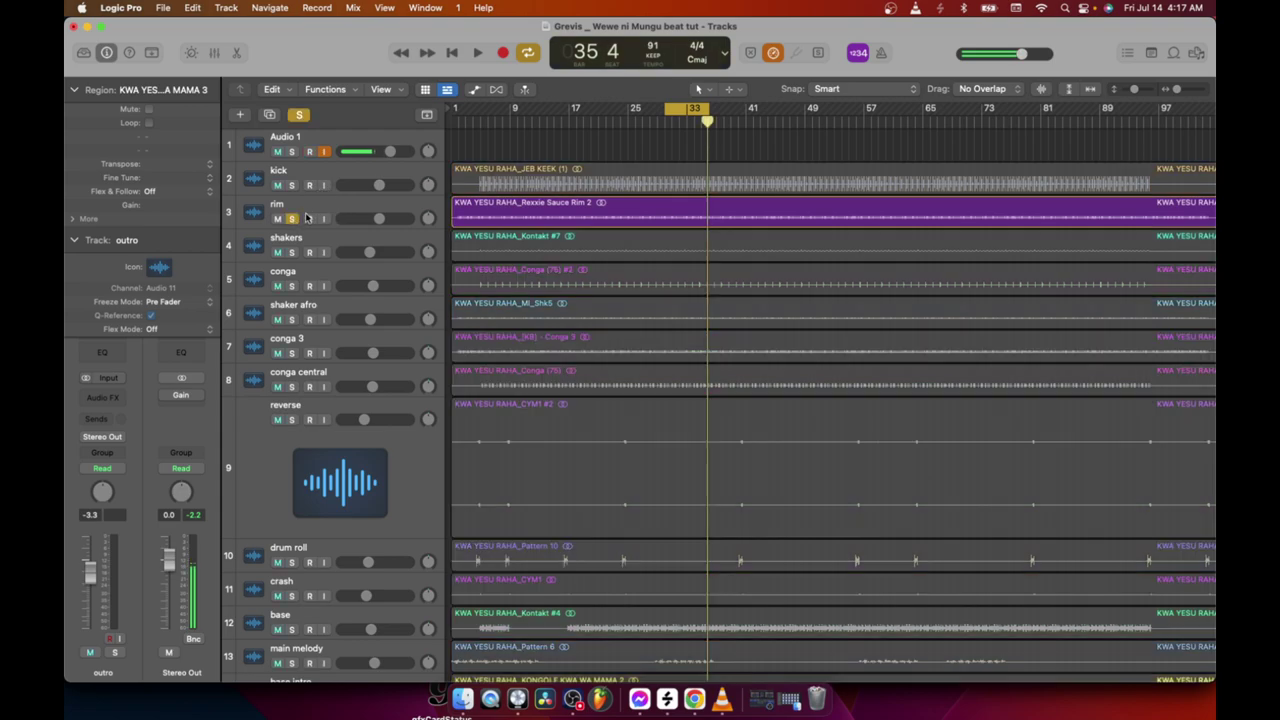
key("space")
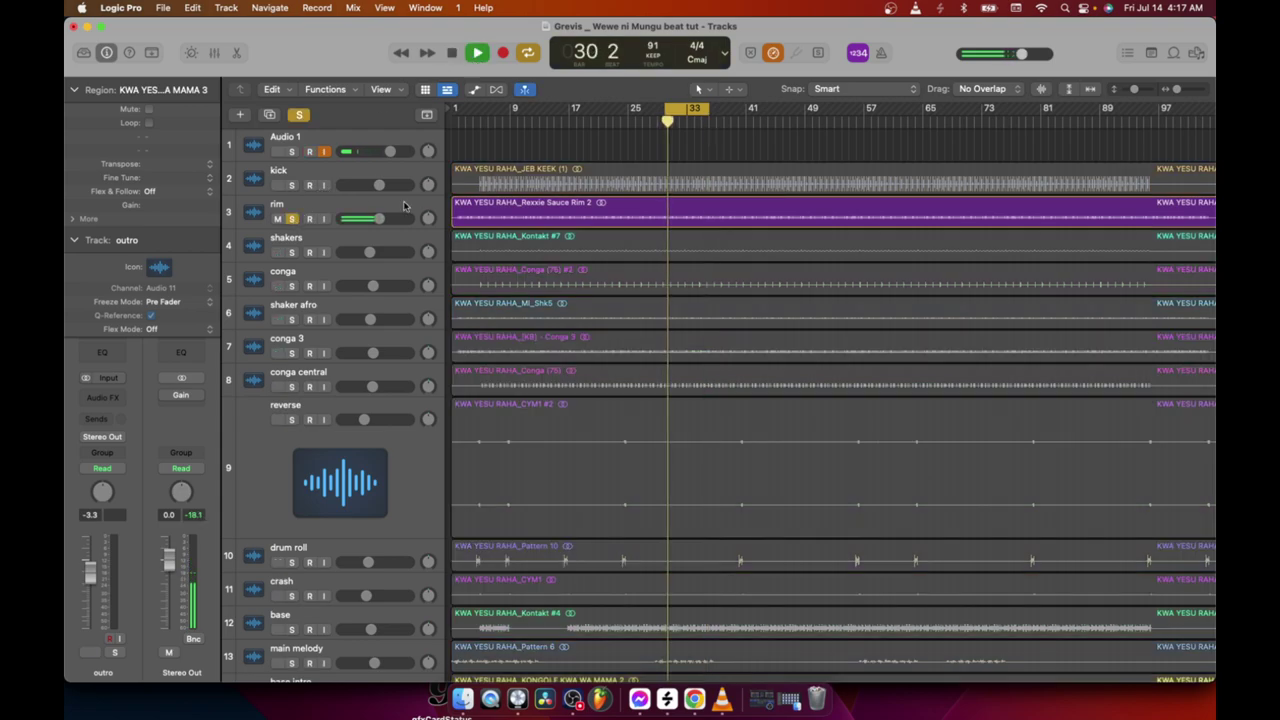
left_click(298, 114)
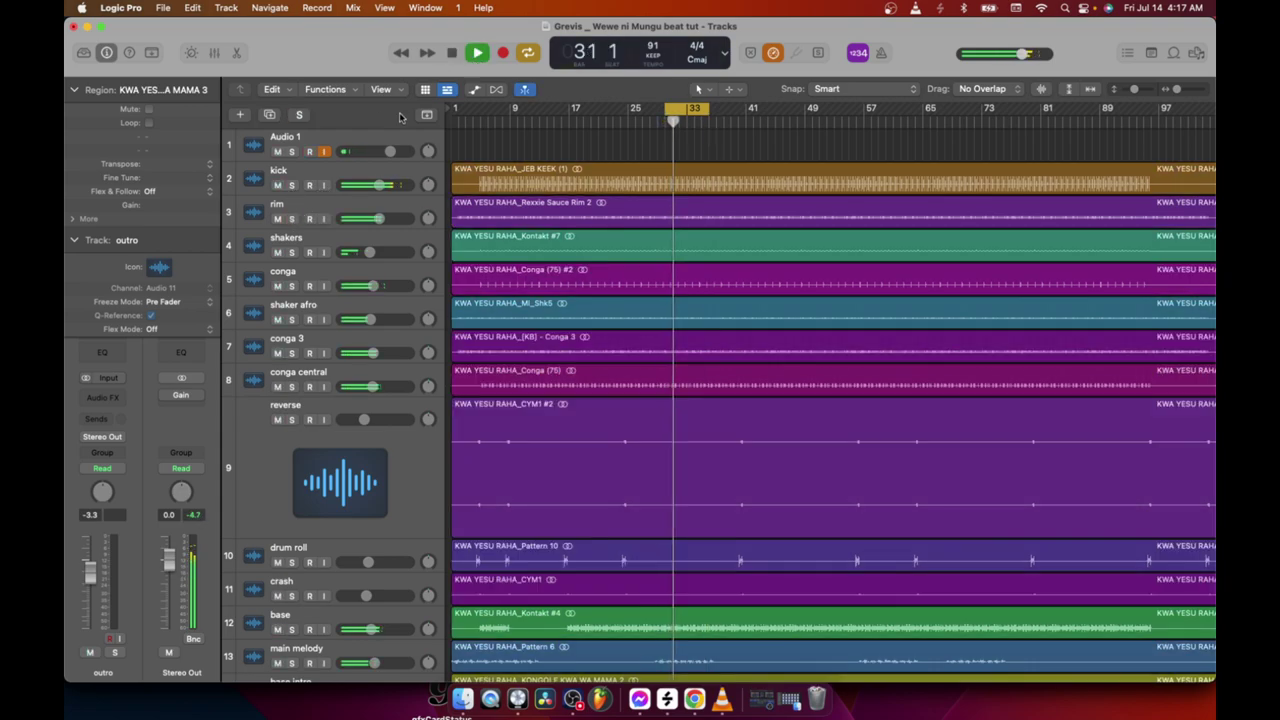
key("space")
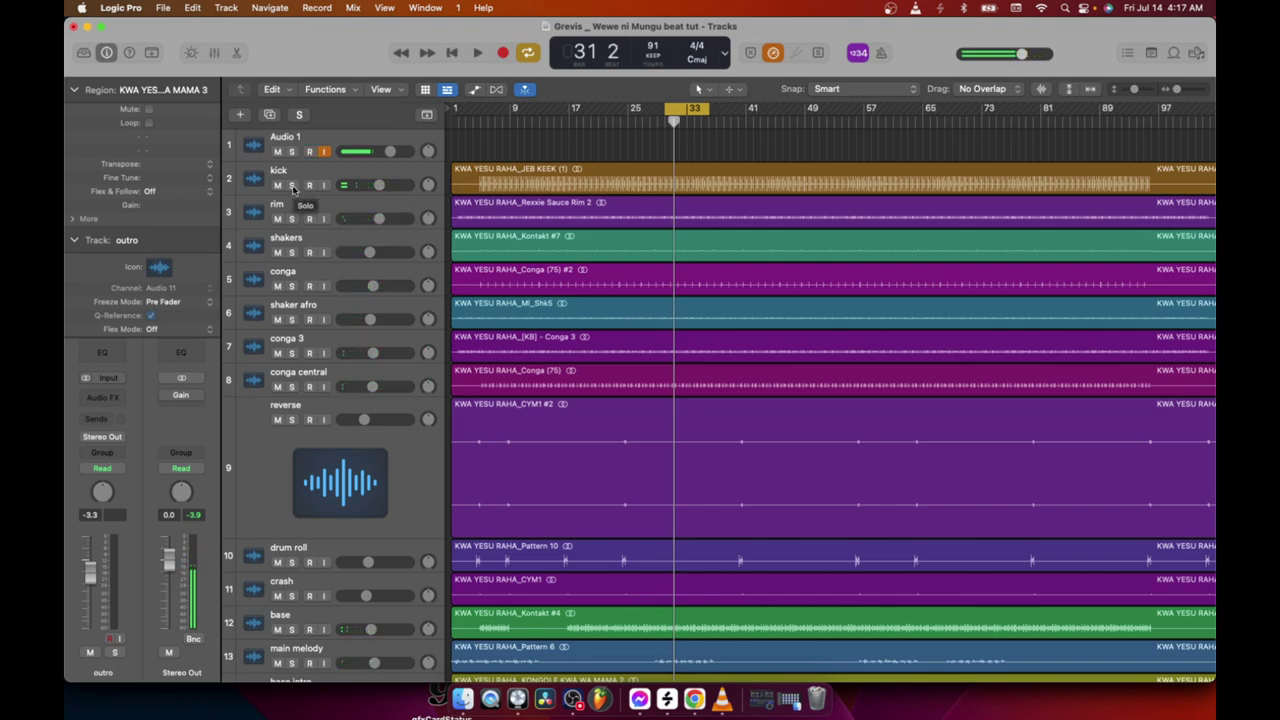
left_click(292, 186)
key("space")
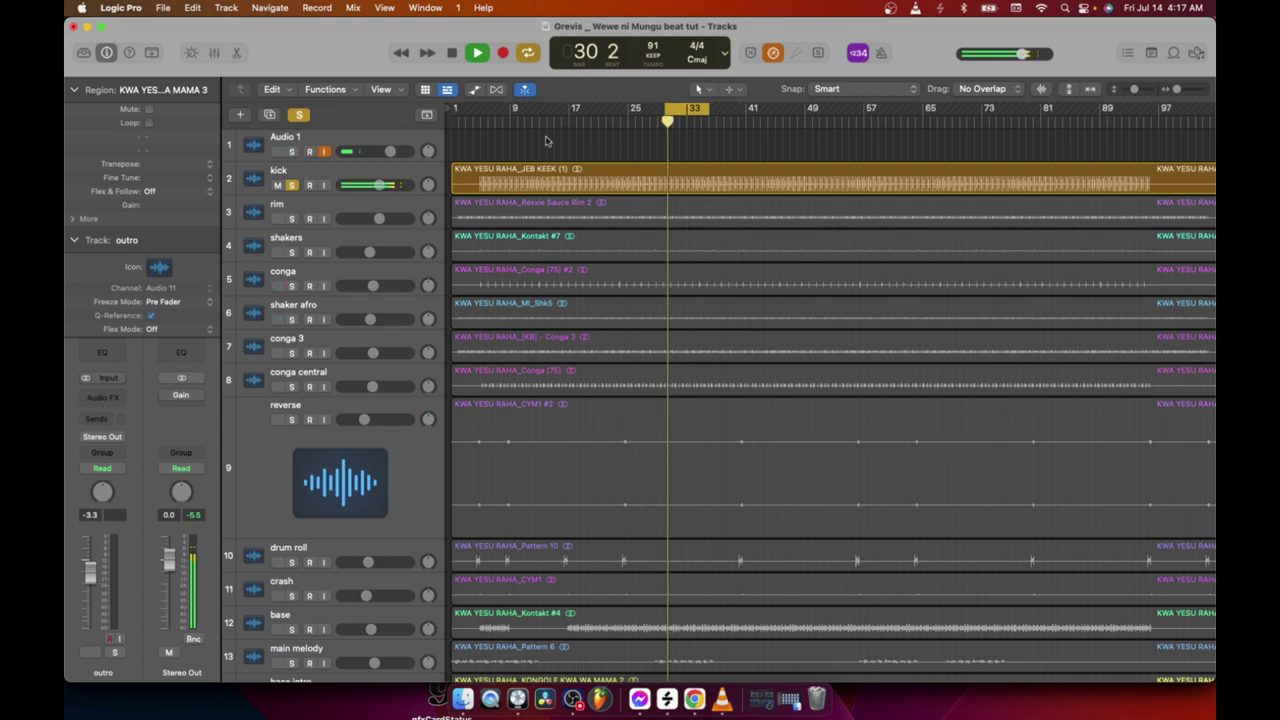
left_click(292, 218)
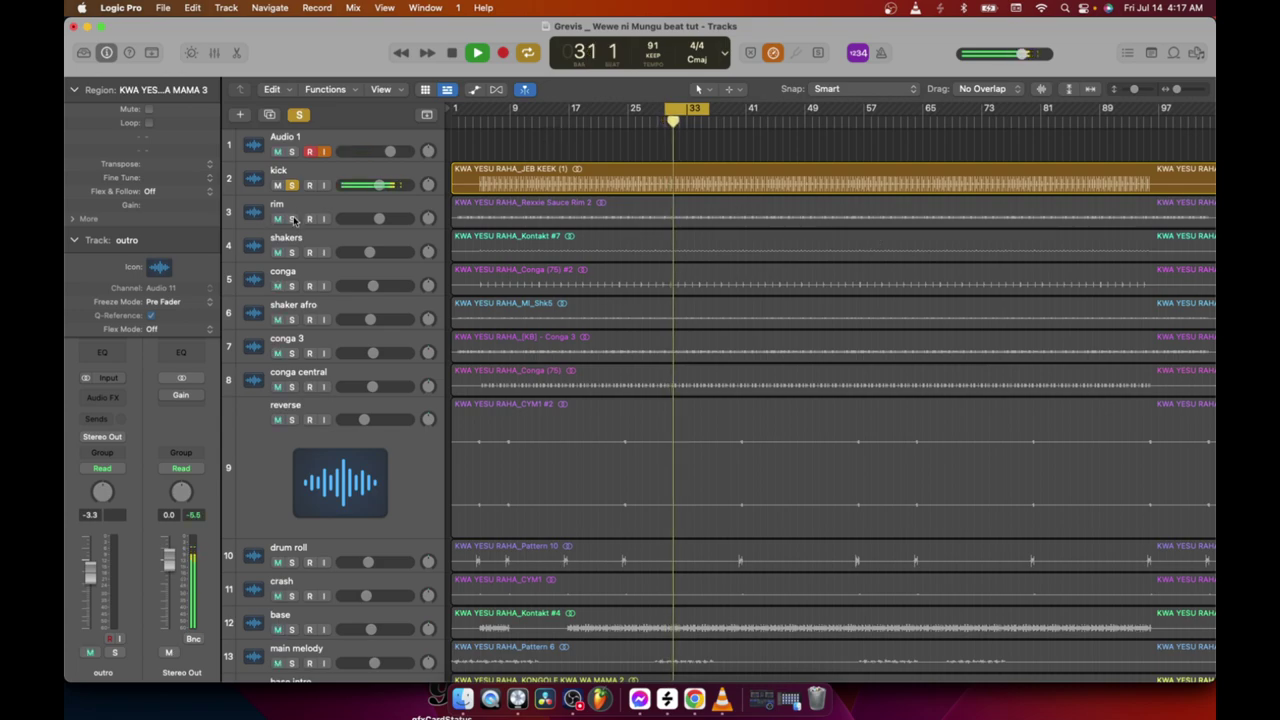
left_click(292, 252)
left_click(292, 286)
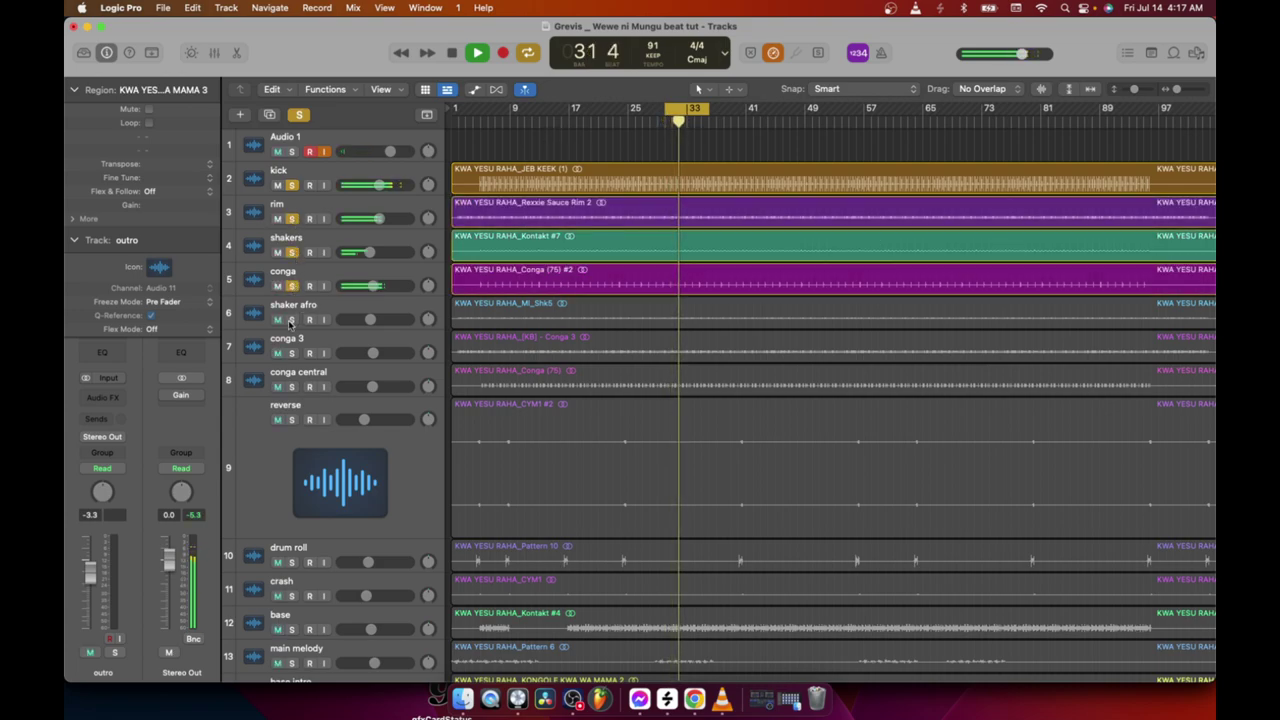
left_click(291, 319)
left_click(292, 353)
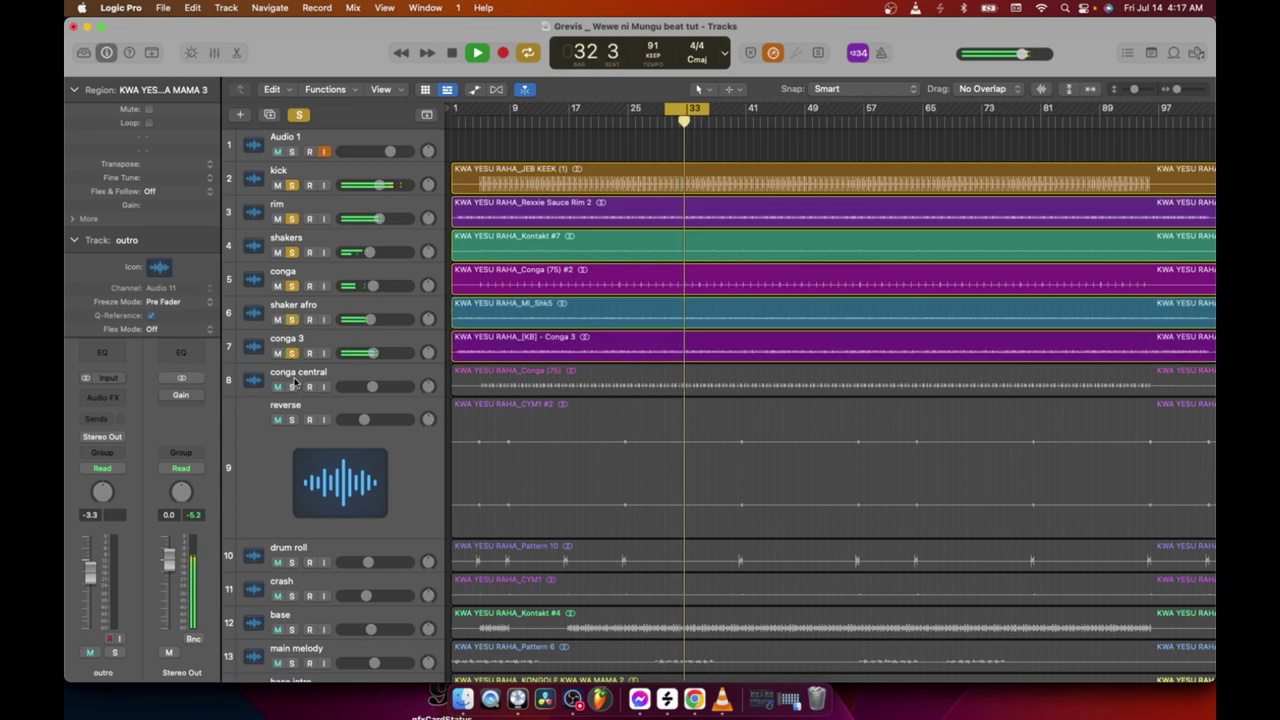
left_click(292, 386)
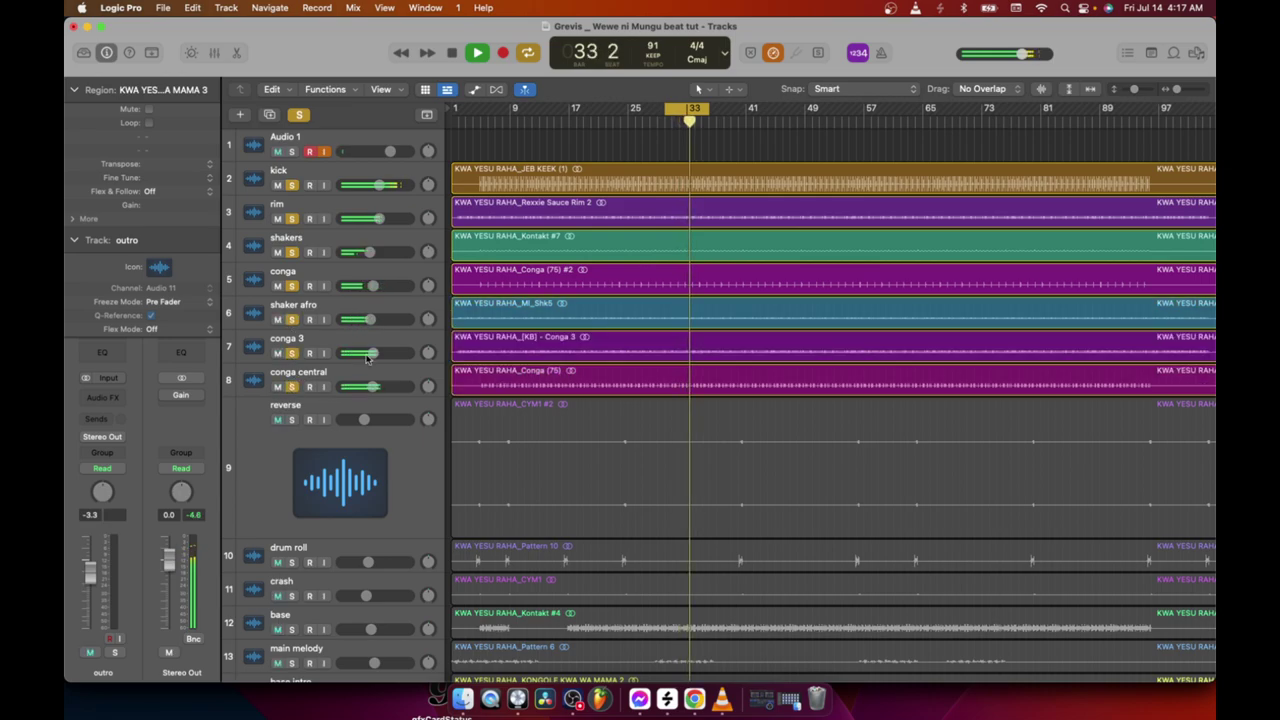
left_click(298, 114)
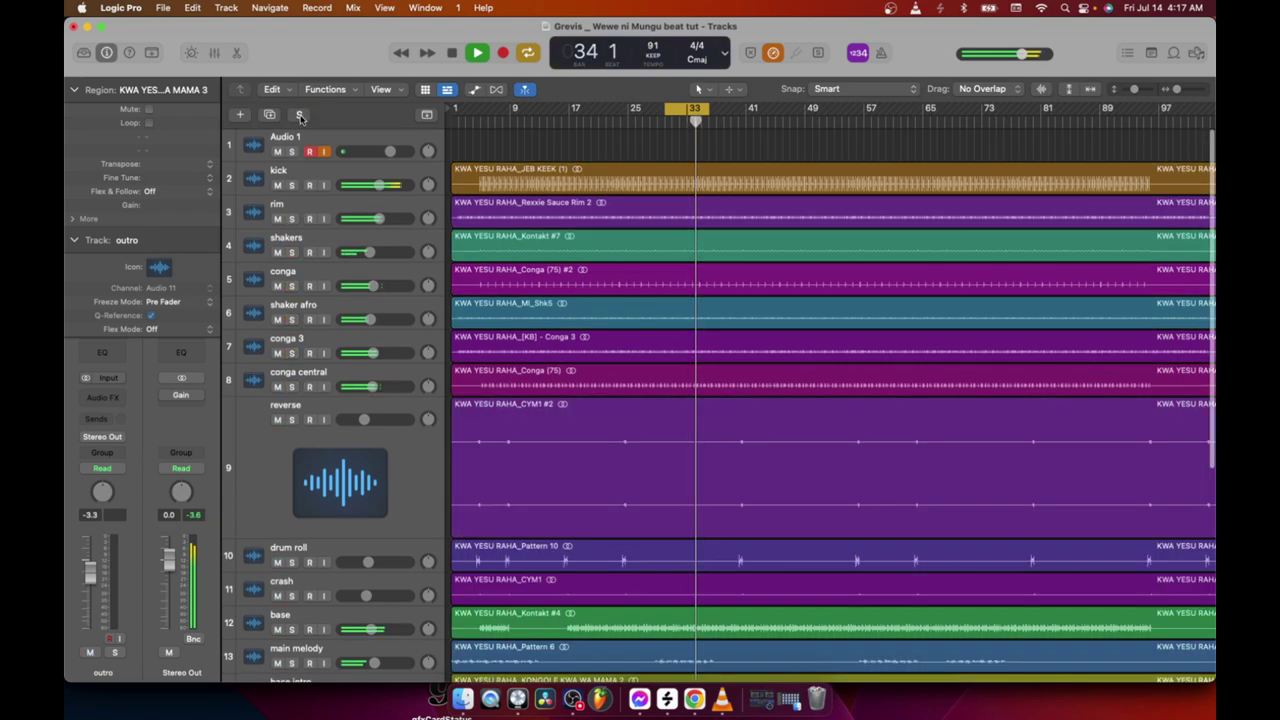
key("space")
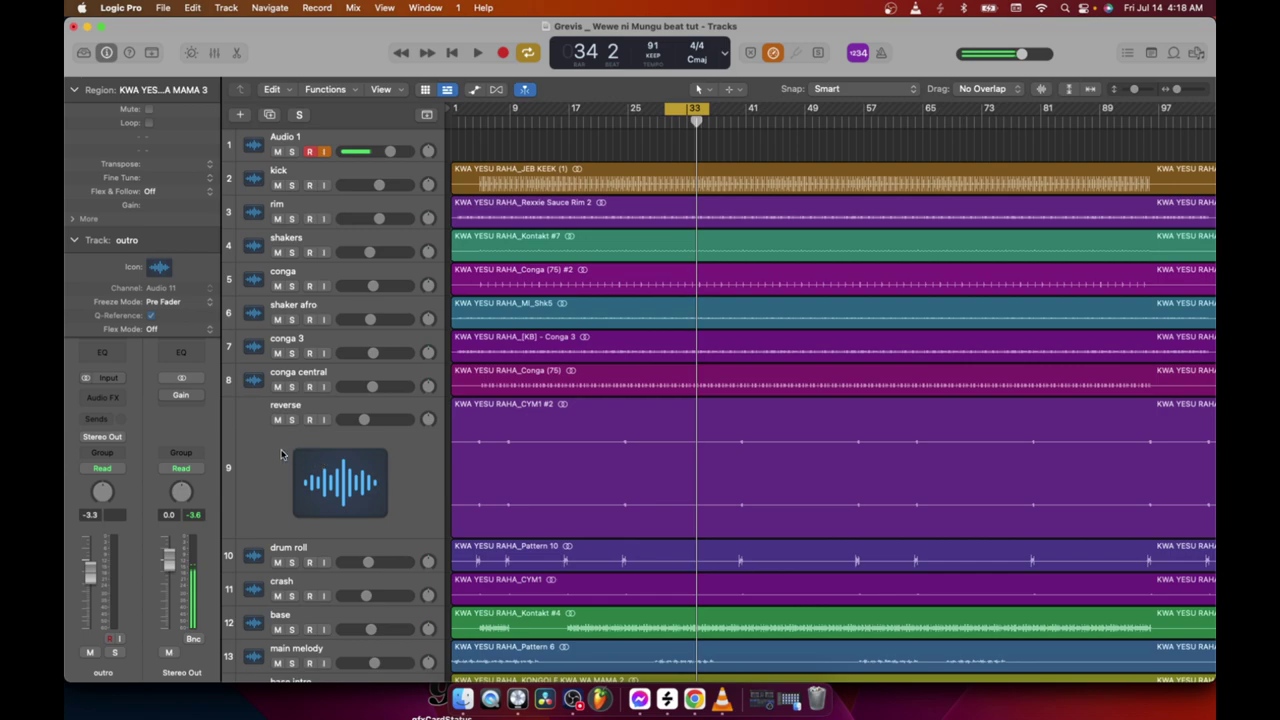
scroll(355, 545, "down", 1)
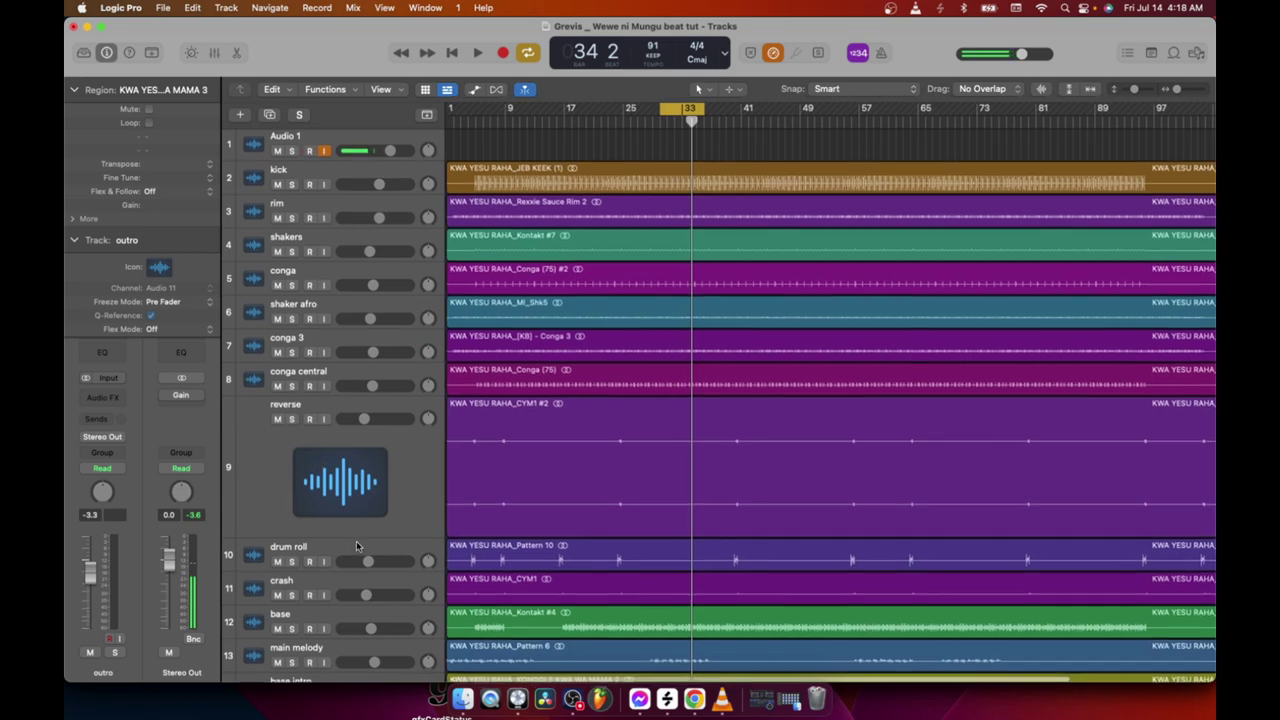
scroll(645, 450, "down", 5)
scroll(630, 500, "up", 5)
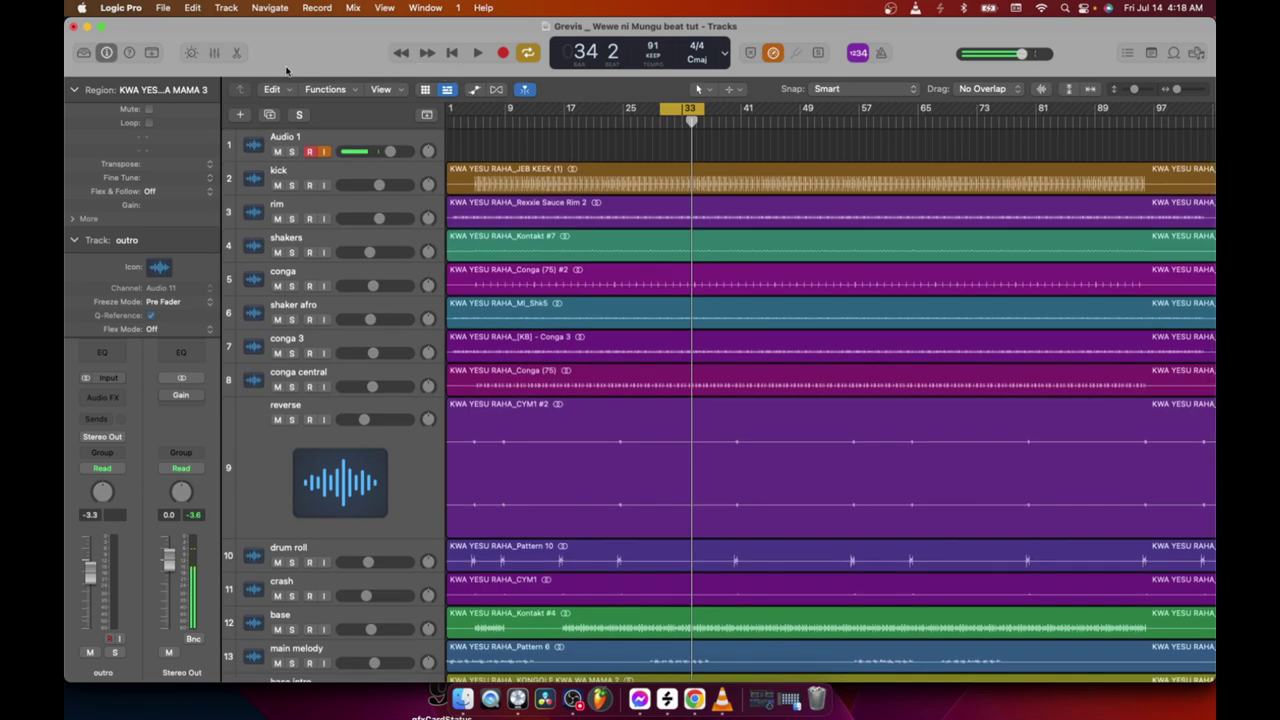
Save the beat project with File > Save
left_click(168, 8)
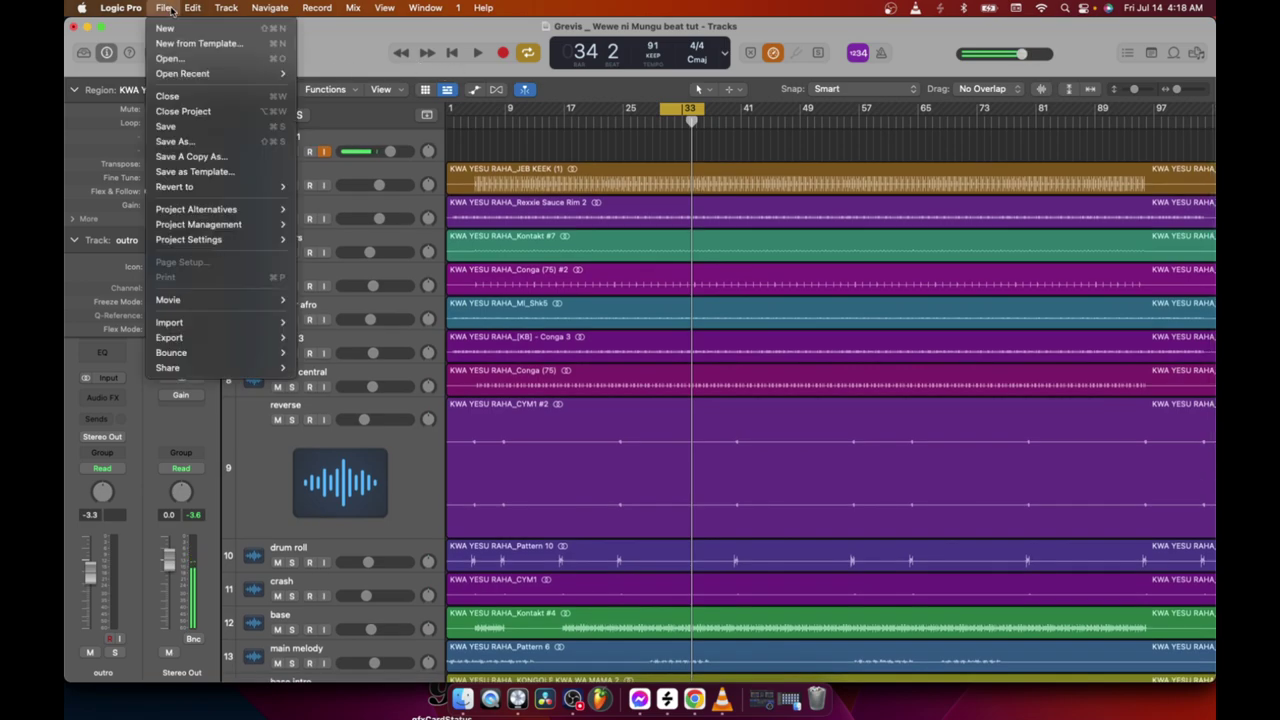
left_click(170, 126)
scroll(827, 514, "down", 5)
scroll(827, 514, "up", 5)
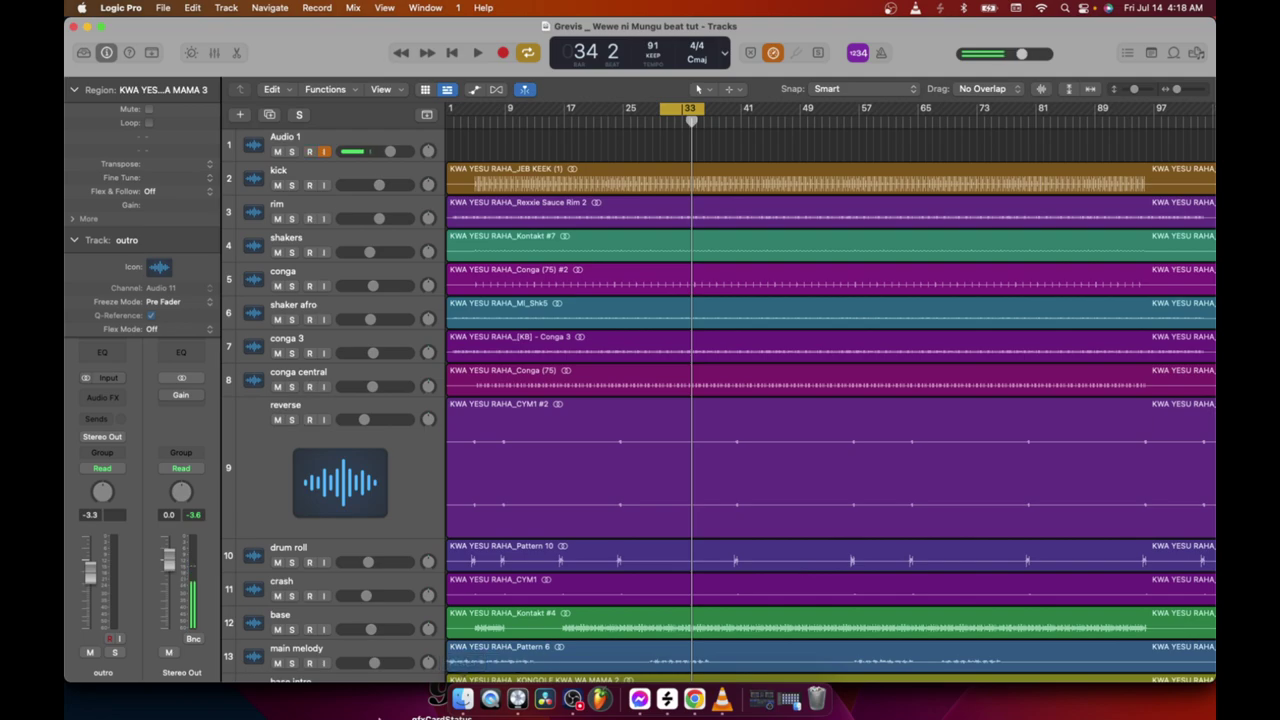
scroll(958, 491, "down", 8)
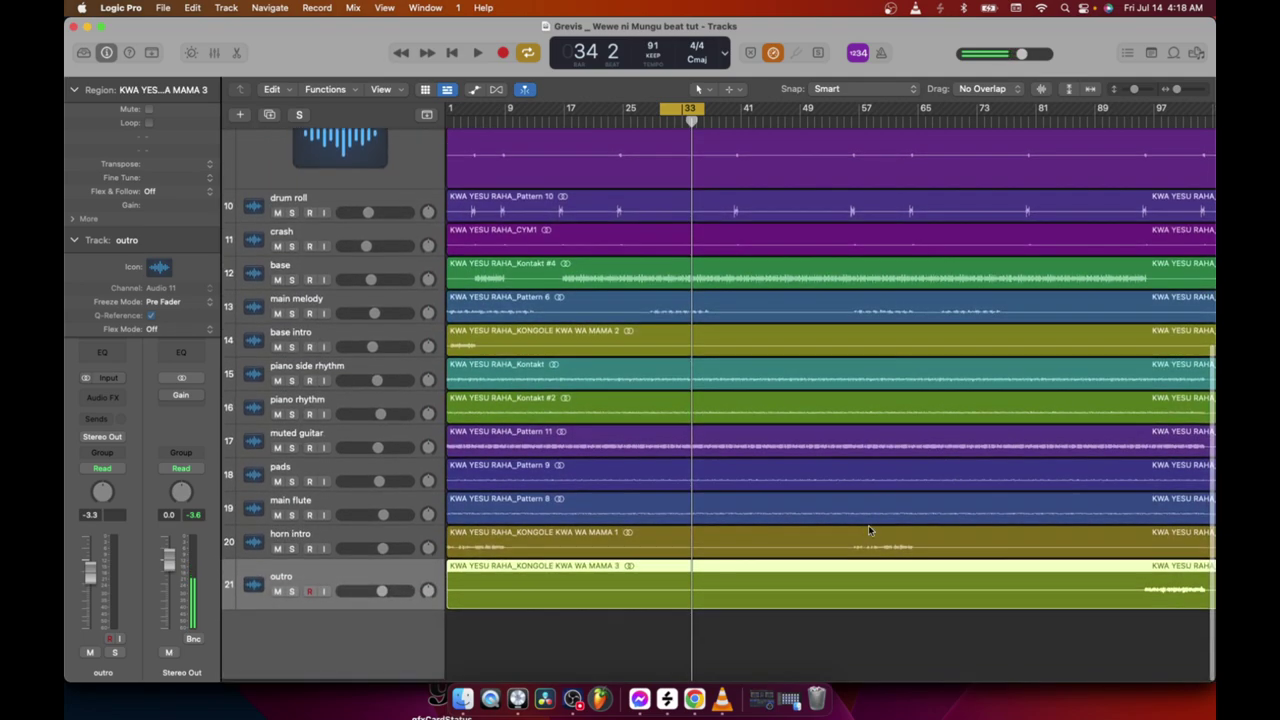
left_click(478, 53)
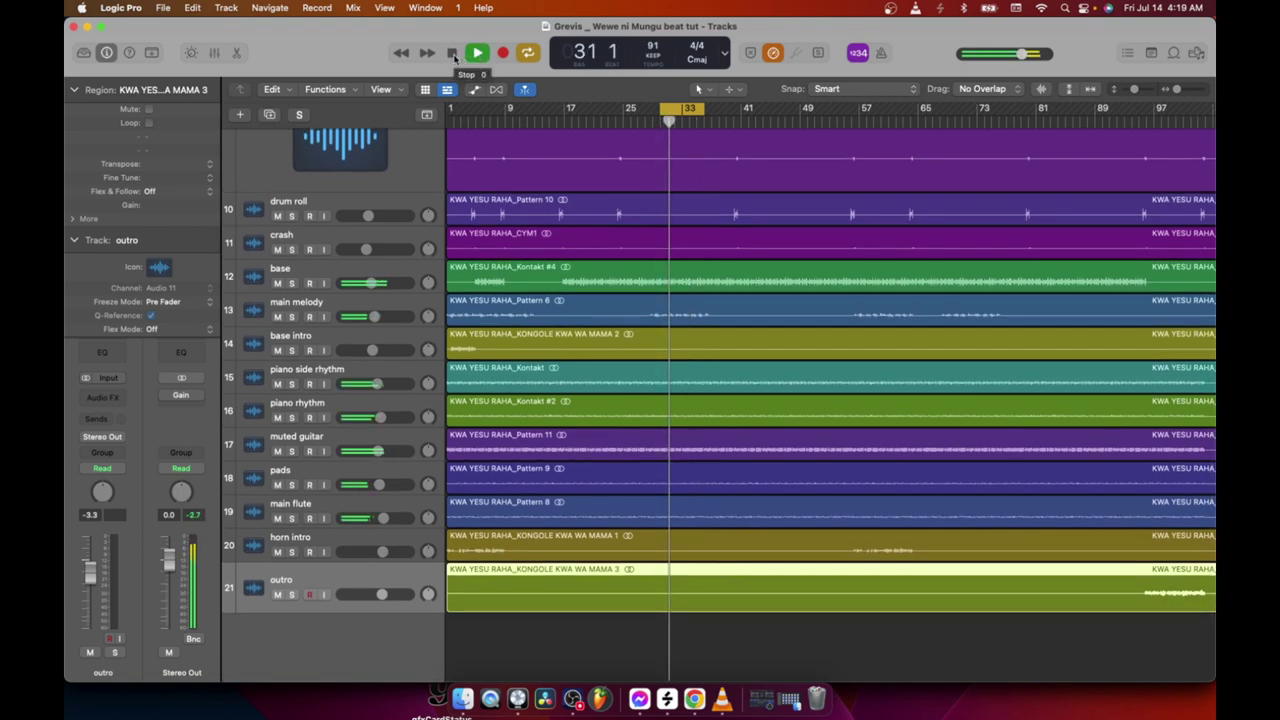
left_click(452, 53)
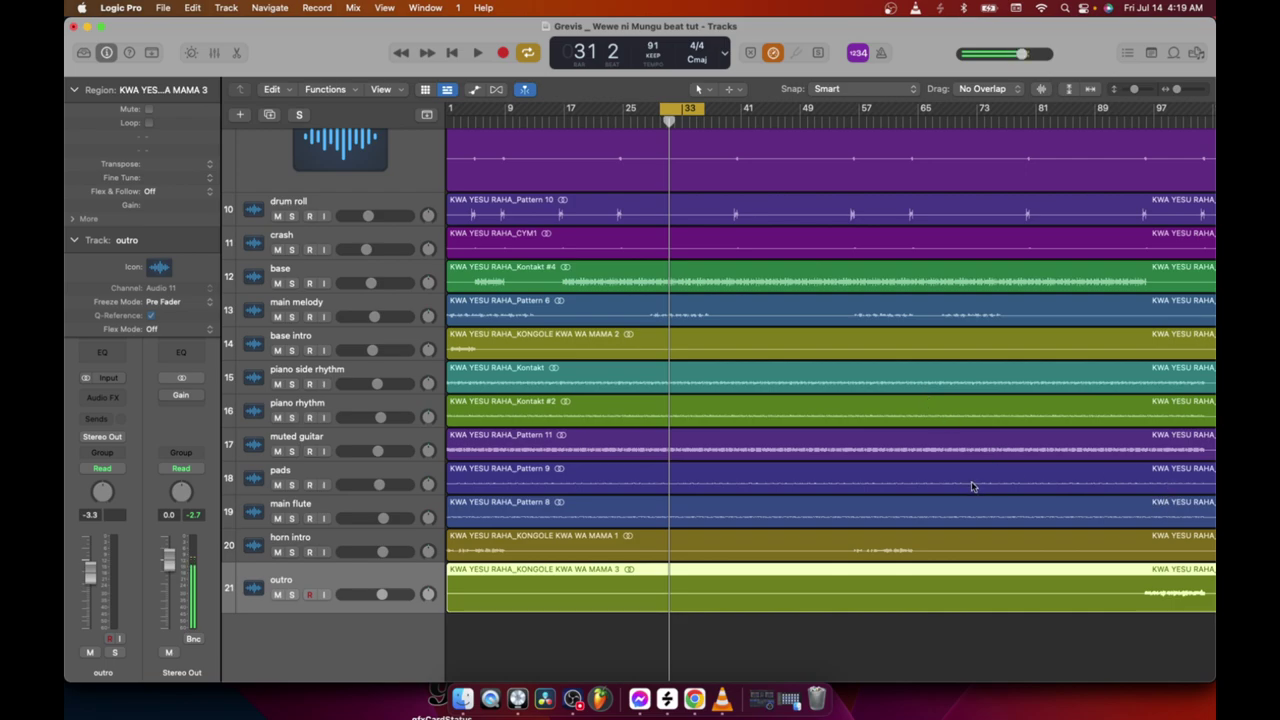
scroll(745, 472, "up", 8)
scroll(745, 472, "down", 5)
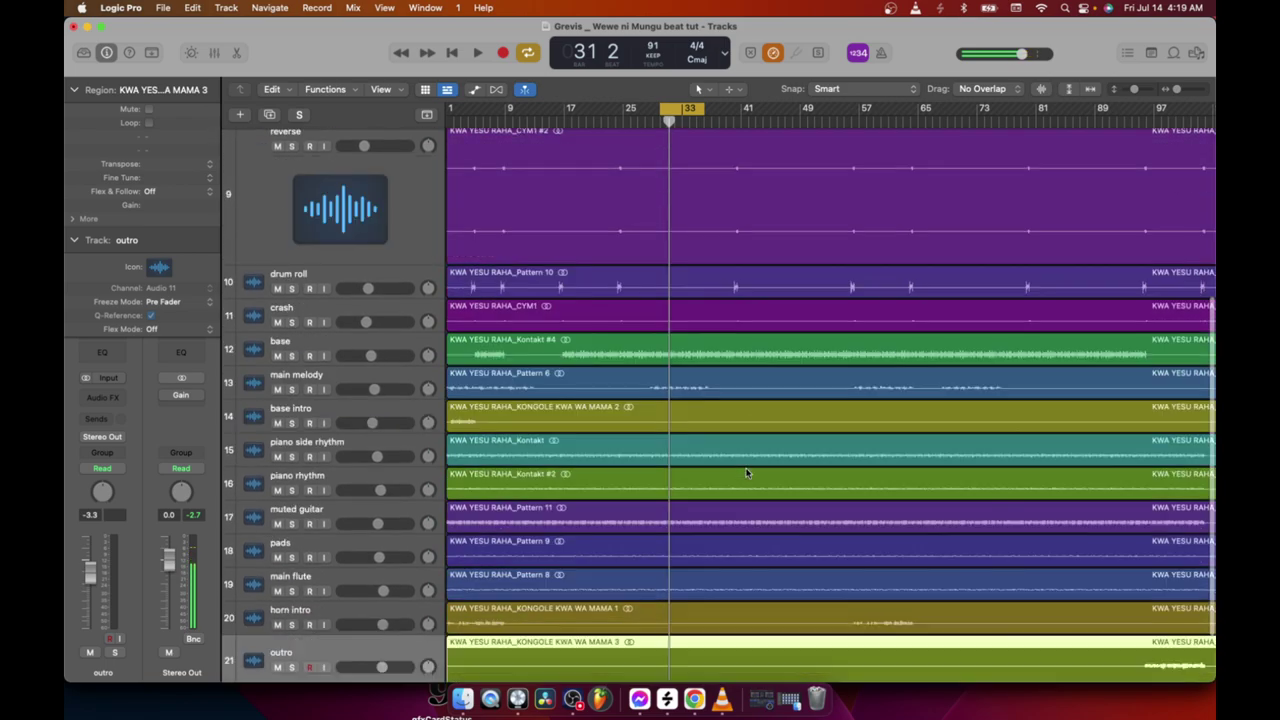
scroll(745, 472, "up", 5)
scroll(745, 472, "down", 1)
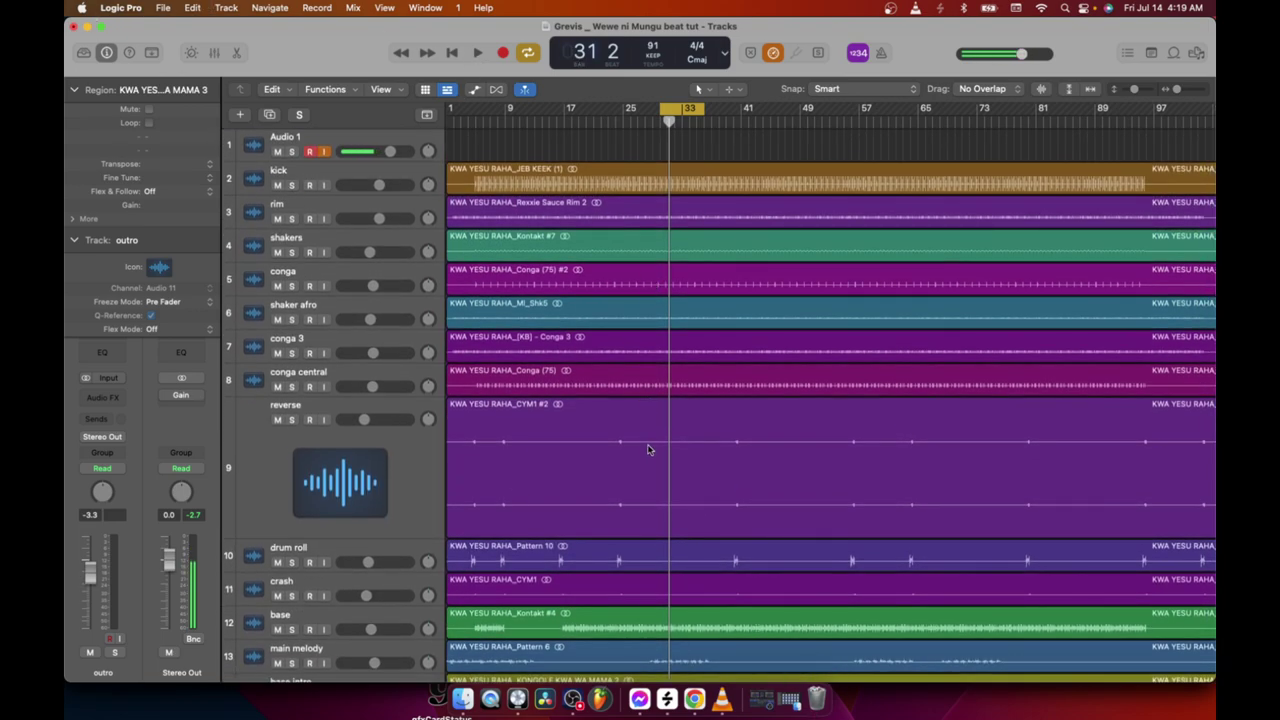
scroll(647, 451, "down", 5)
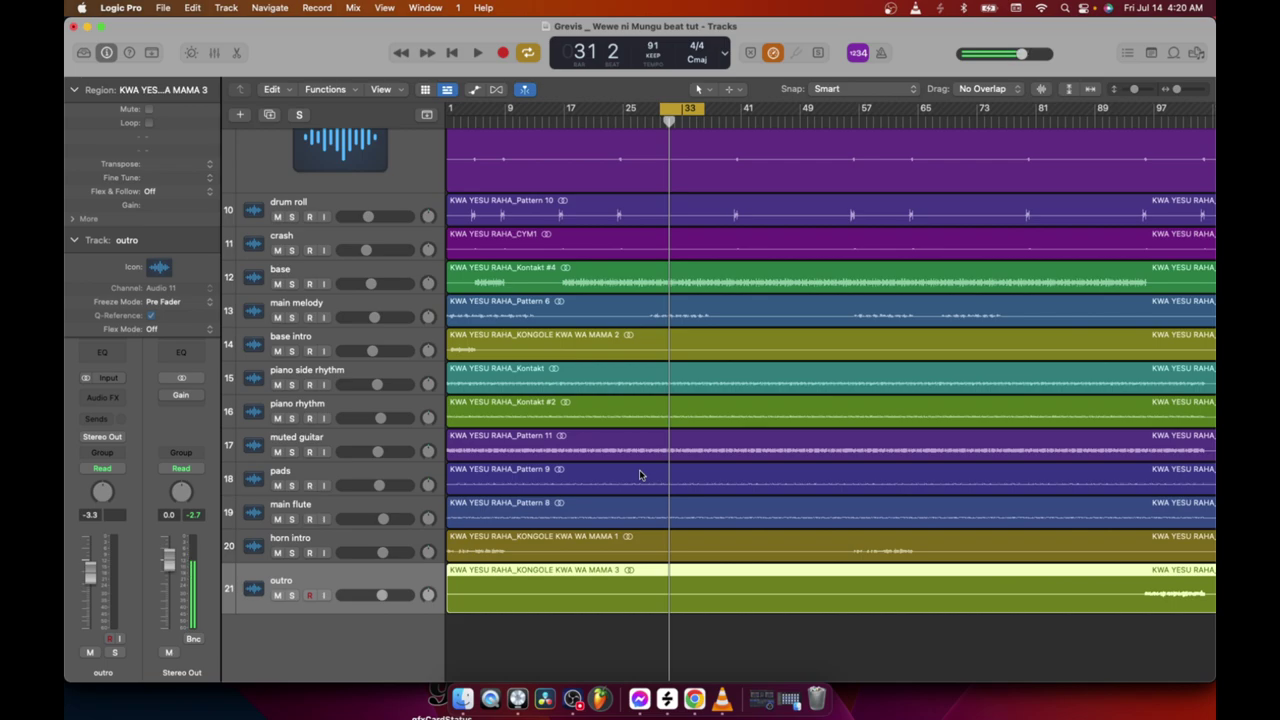
scroll(603, 519, "up", 10)
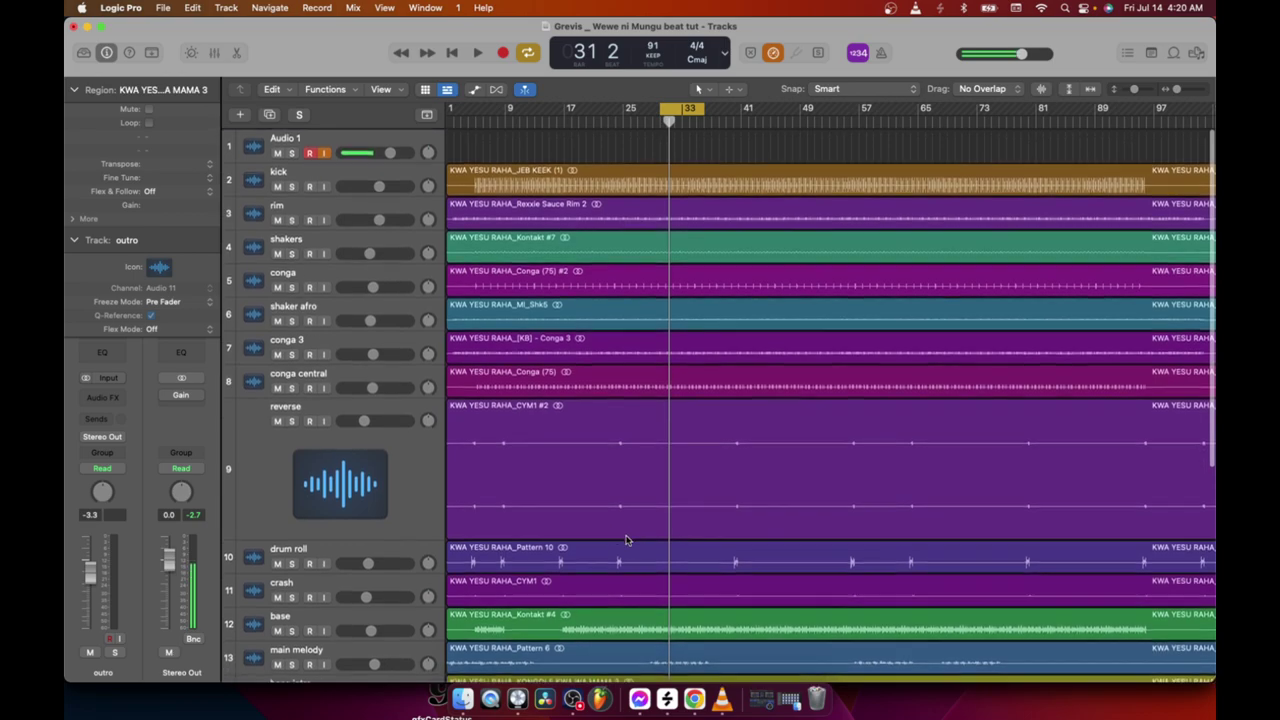
left_click(292, 219)
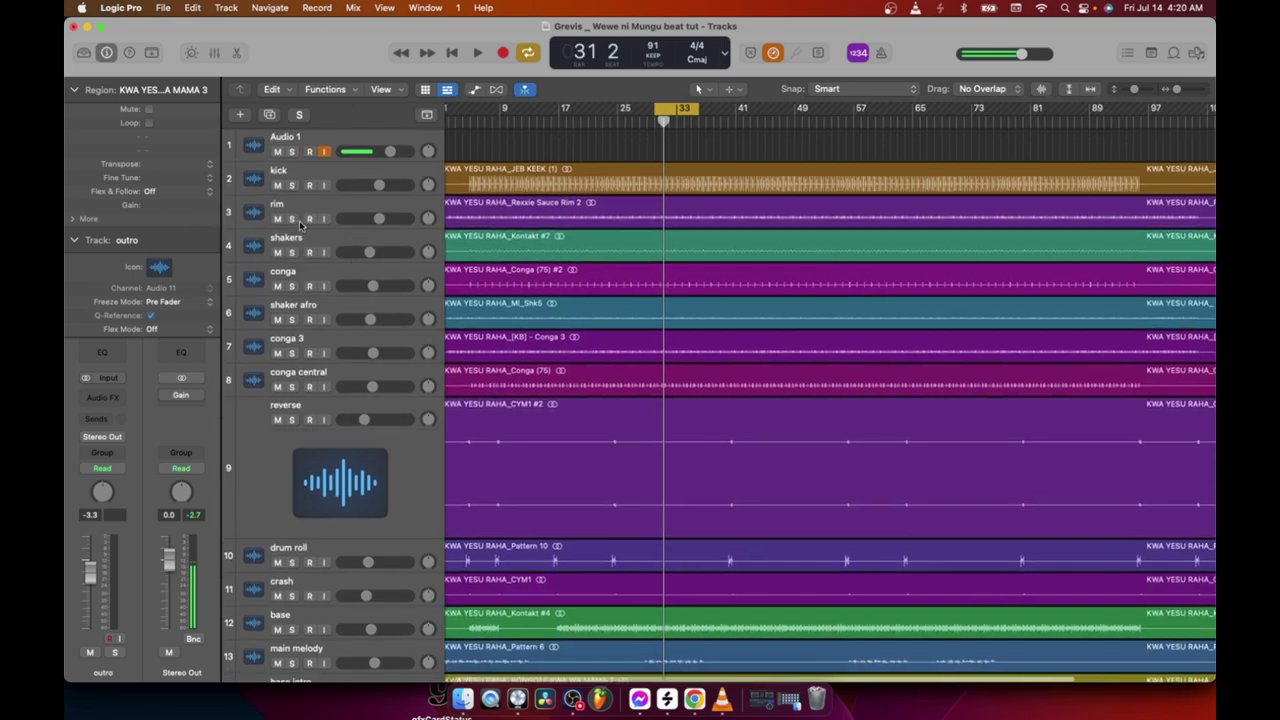
scroll(295, 223, "right", 1)
key("space")
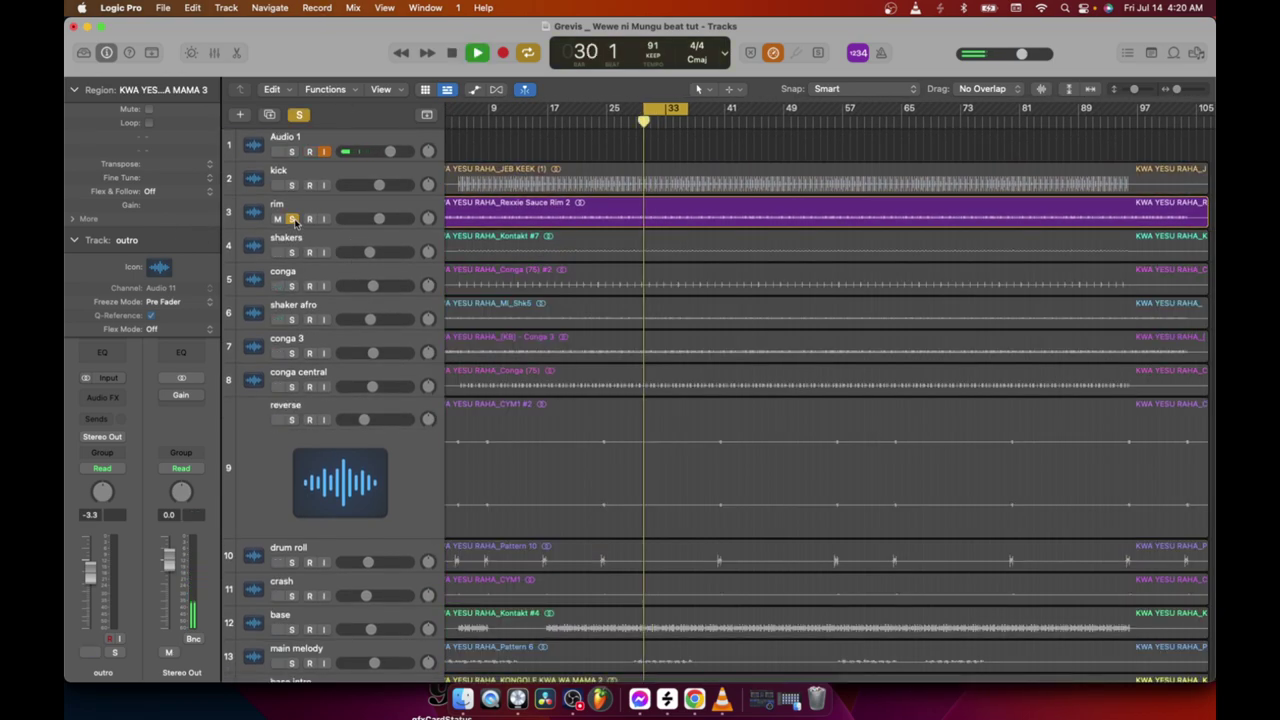
left_click(291, 185)
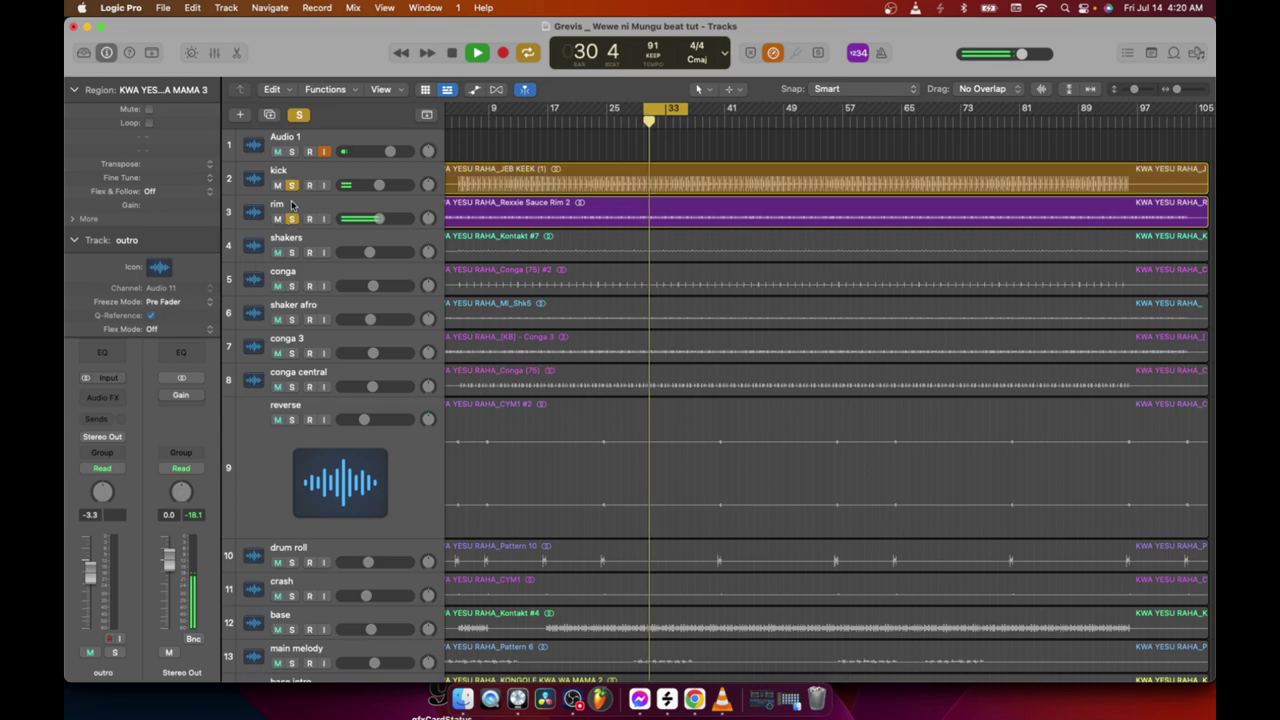
left_click(291, 218)
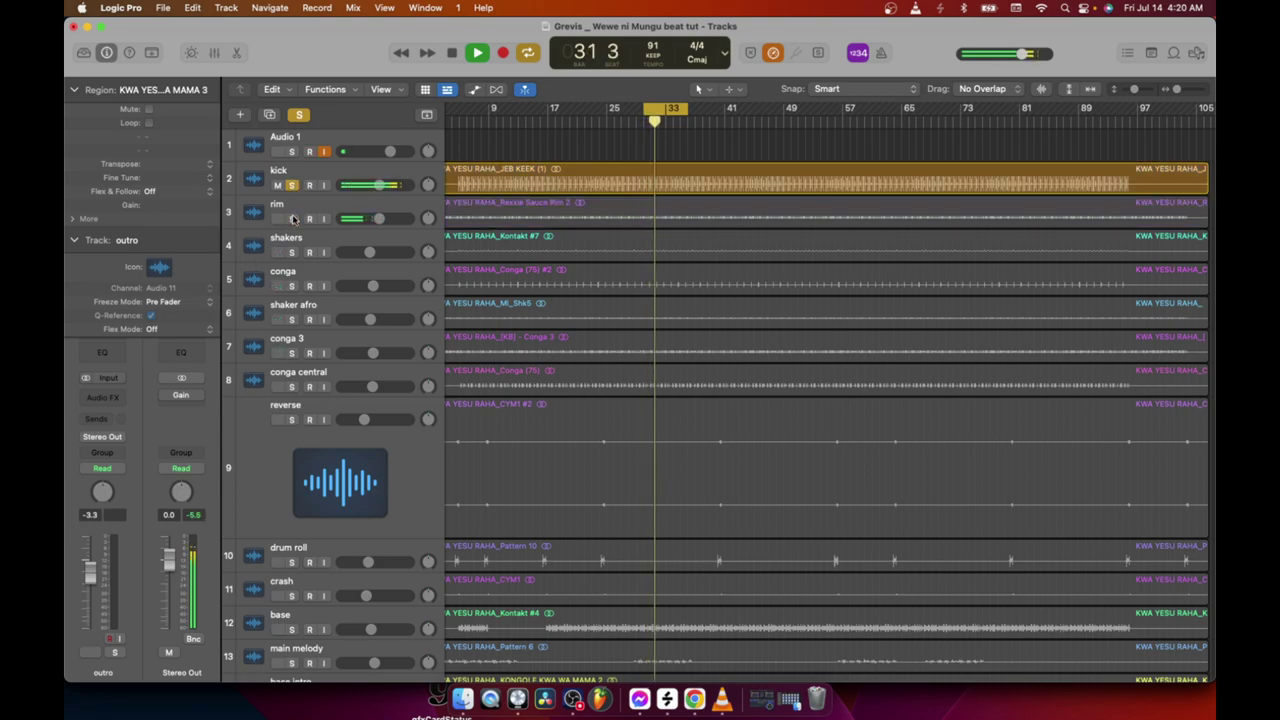
left_click(292, 218)
left_click(291, 252)
left_click(291, 286)
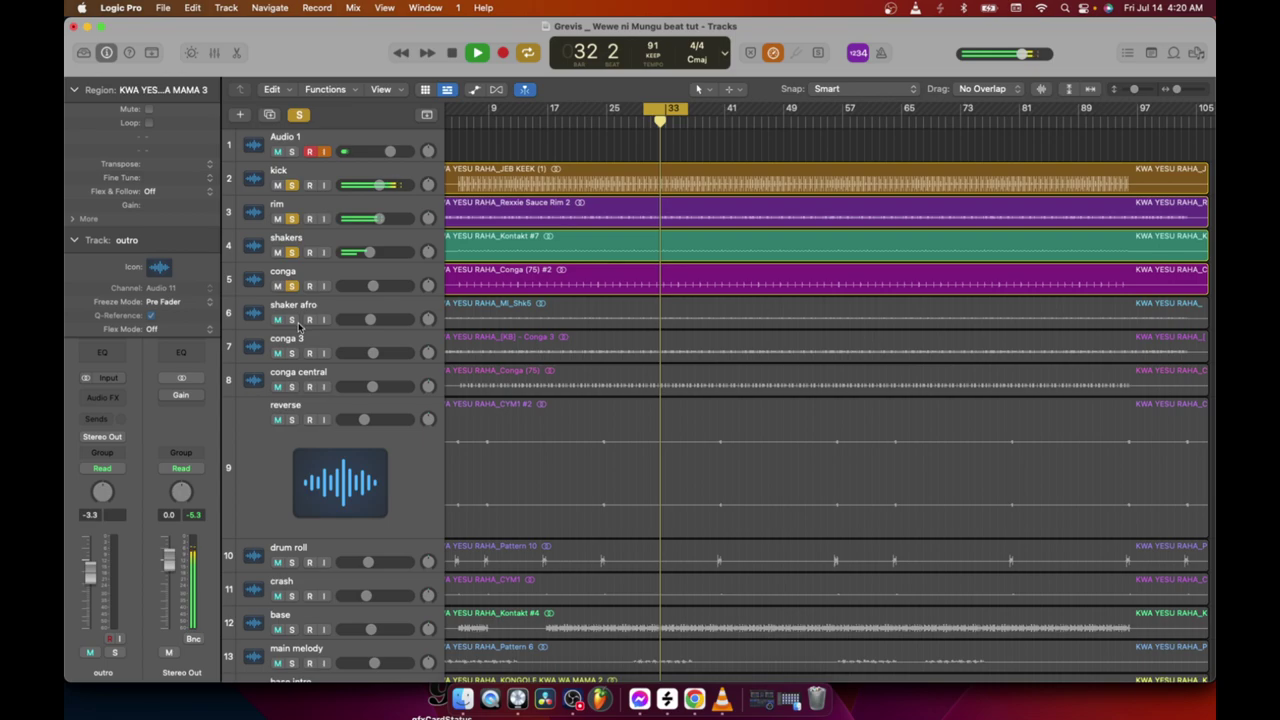
left_click(291, 319)
left_click(291, 353)
left_click(291, 386)
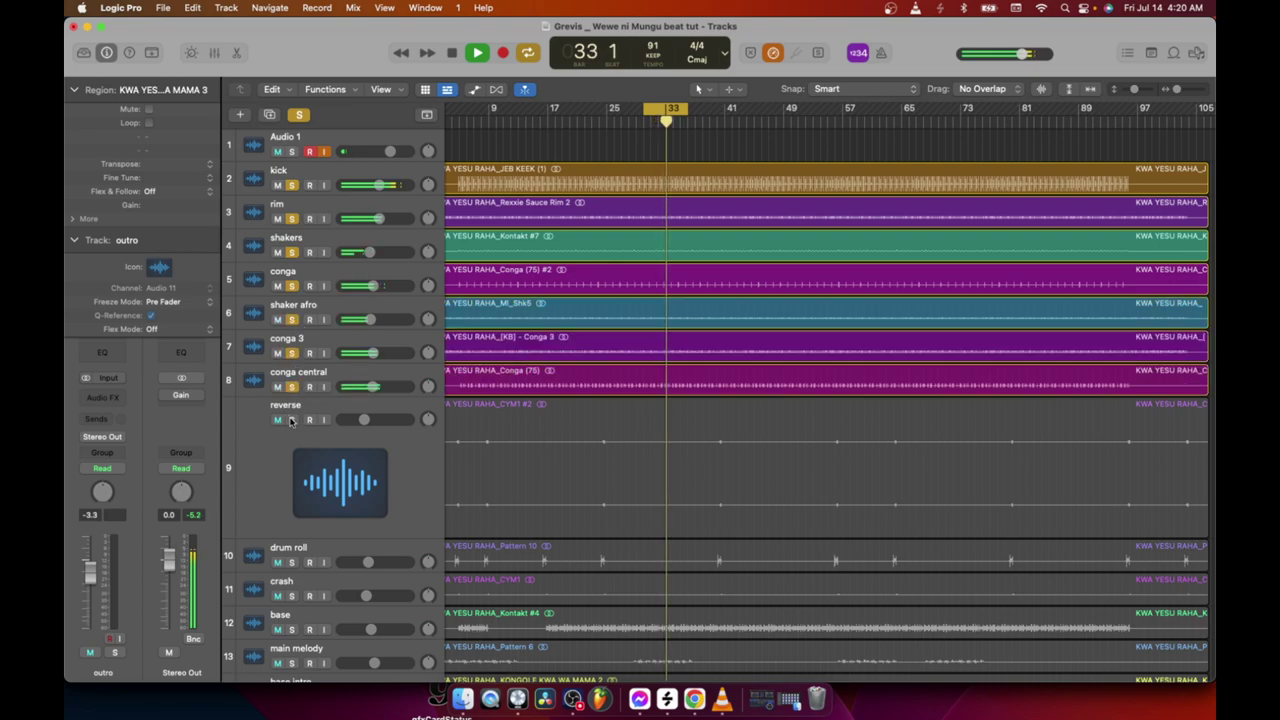
left_click(291, 419)
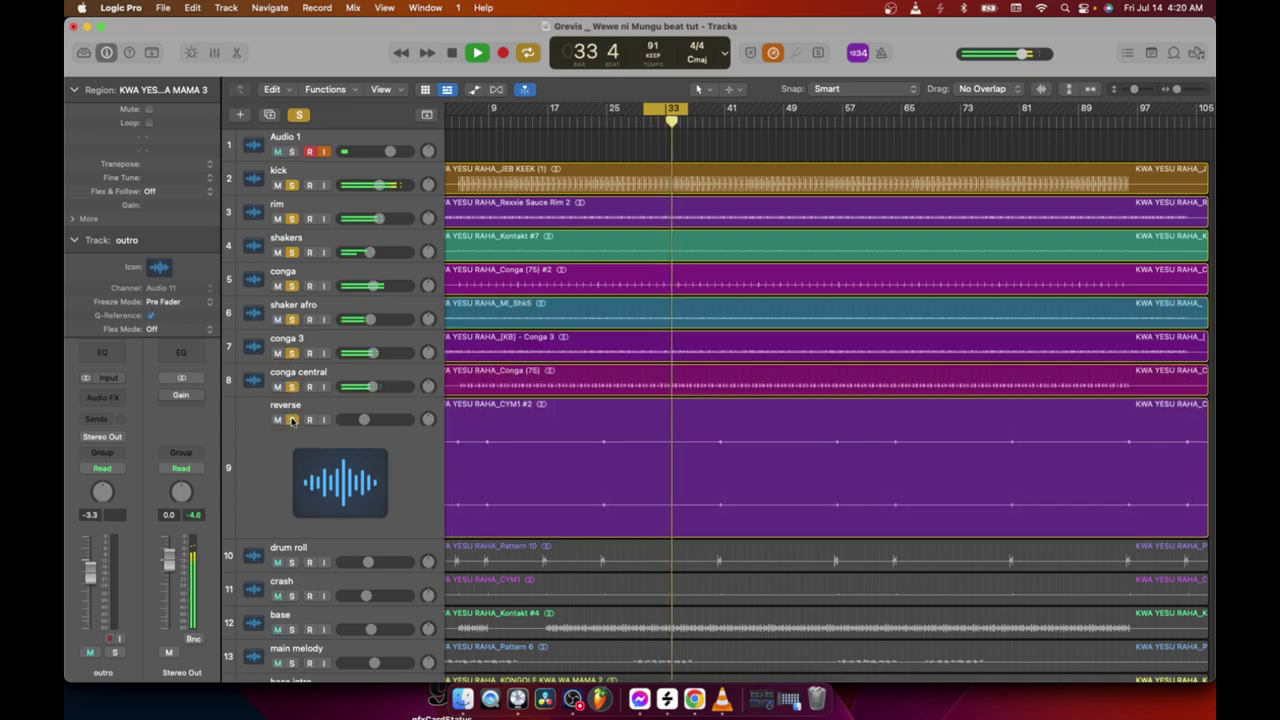
left_click(291, 419)
left_click(299, 114)
key("space")
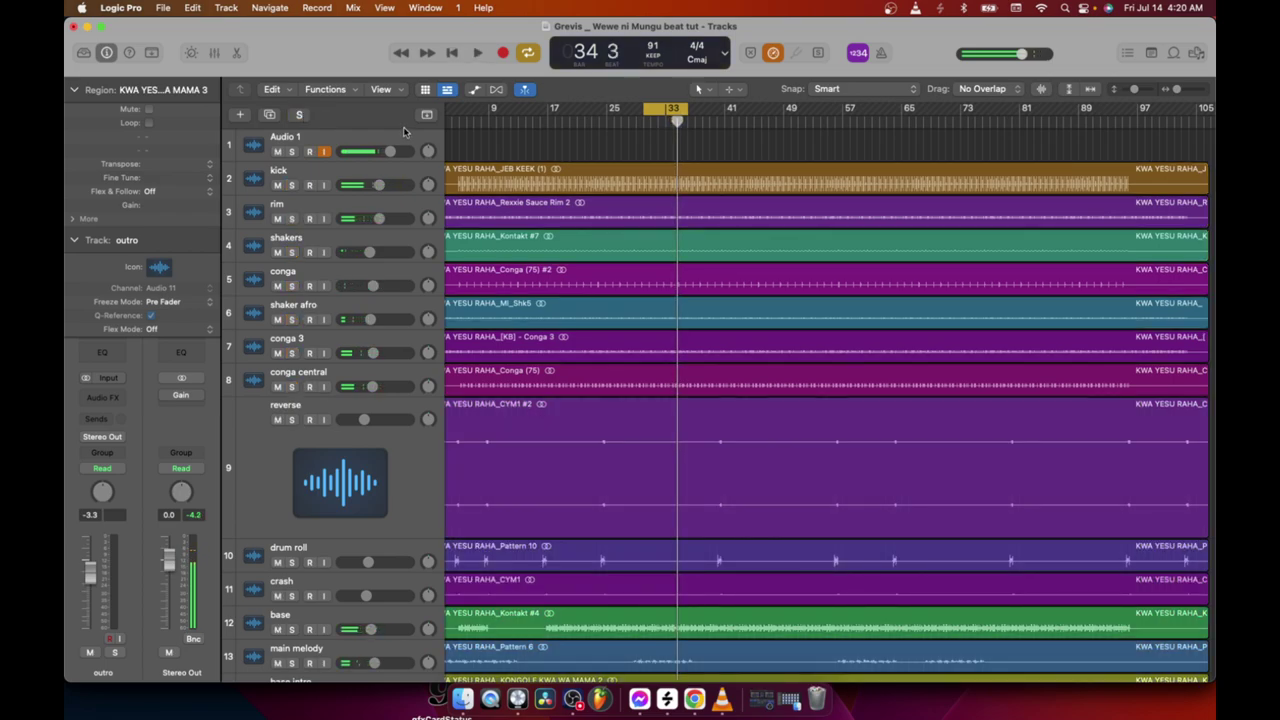
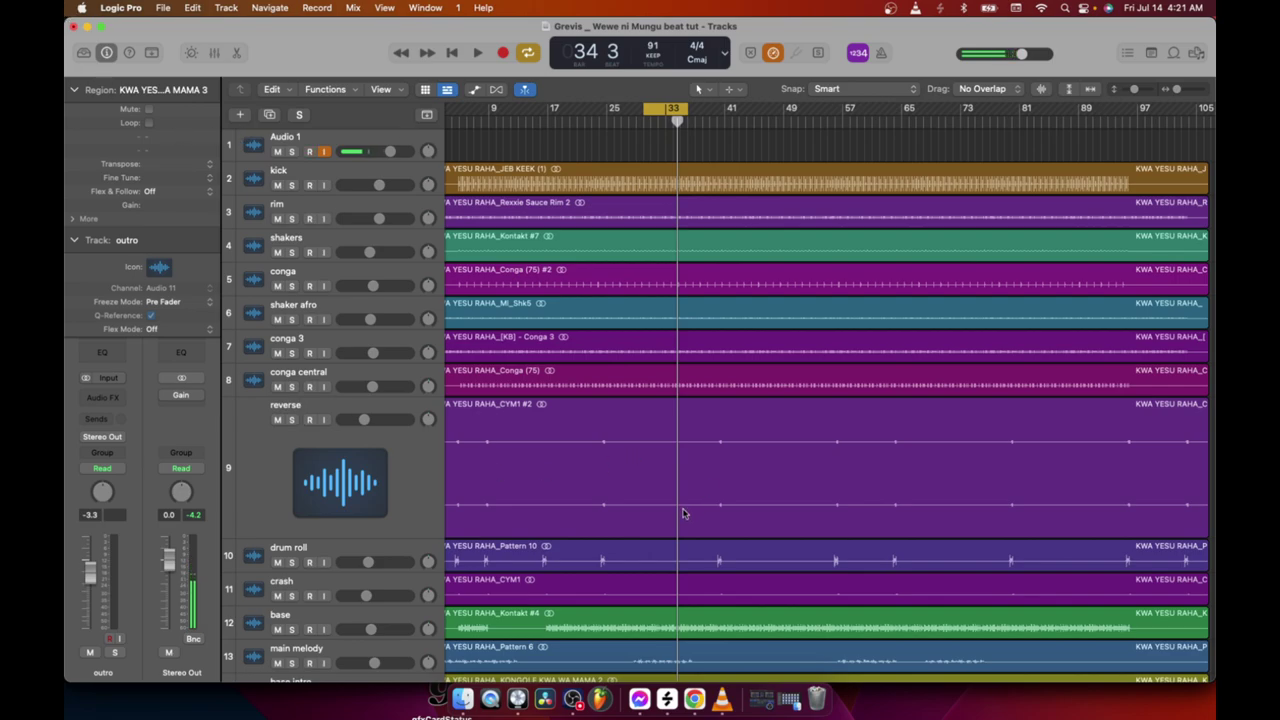
Play the beat from bar 30 briefly, then stop playback with the playhead left at bar 30
scroll(640, 495, "down", 1)
scroll(619, 537, "up", 1)
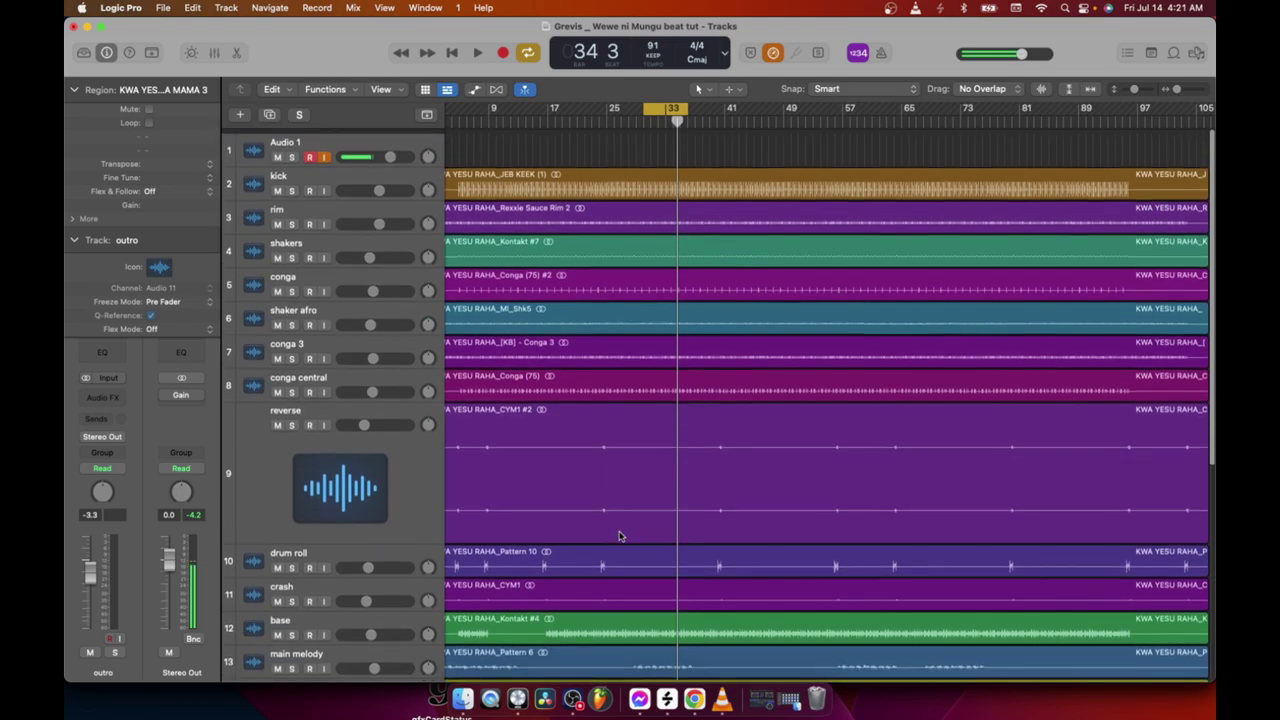
scroll(619, 537, "down", 5)
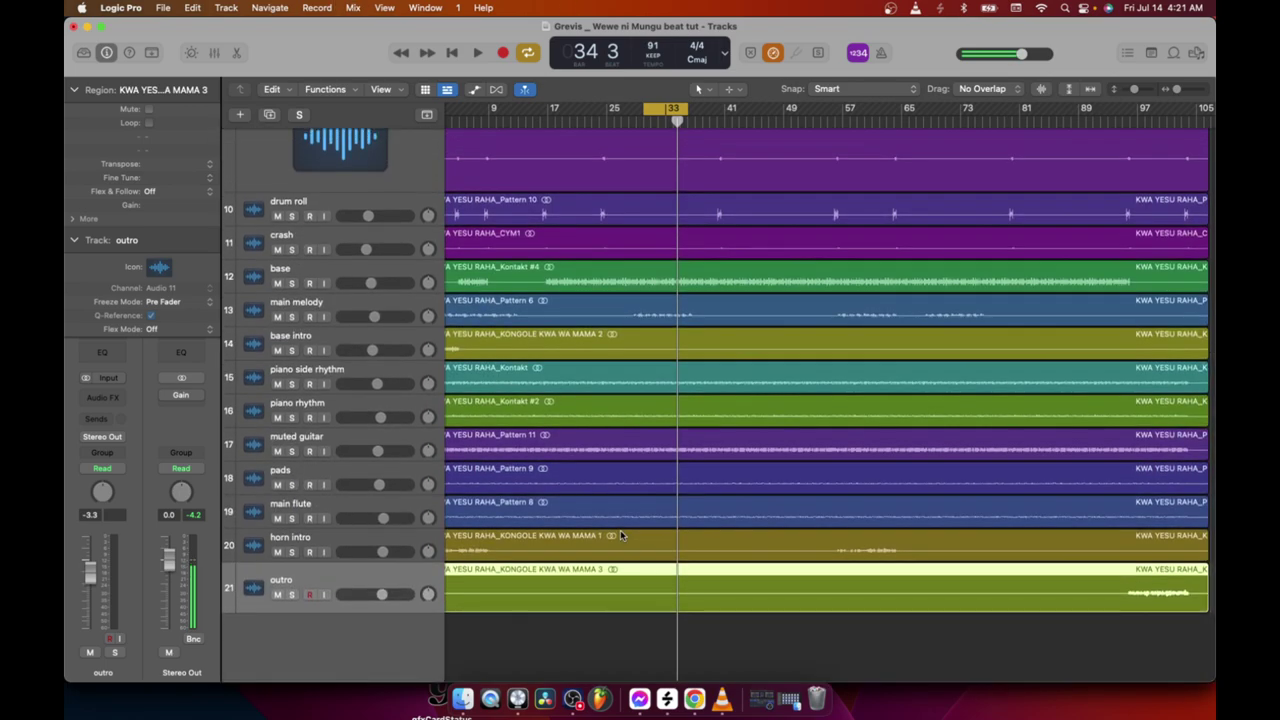
scroll(620, 535, "up", 5)
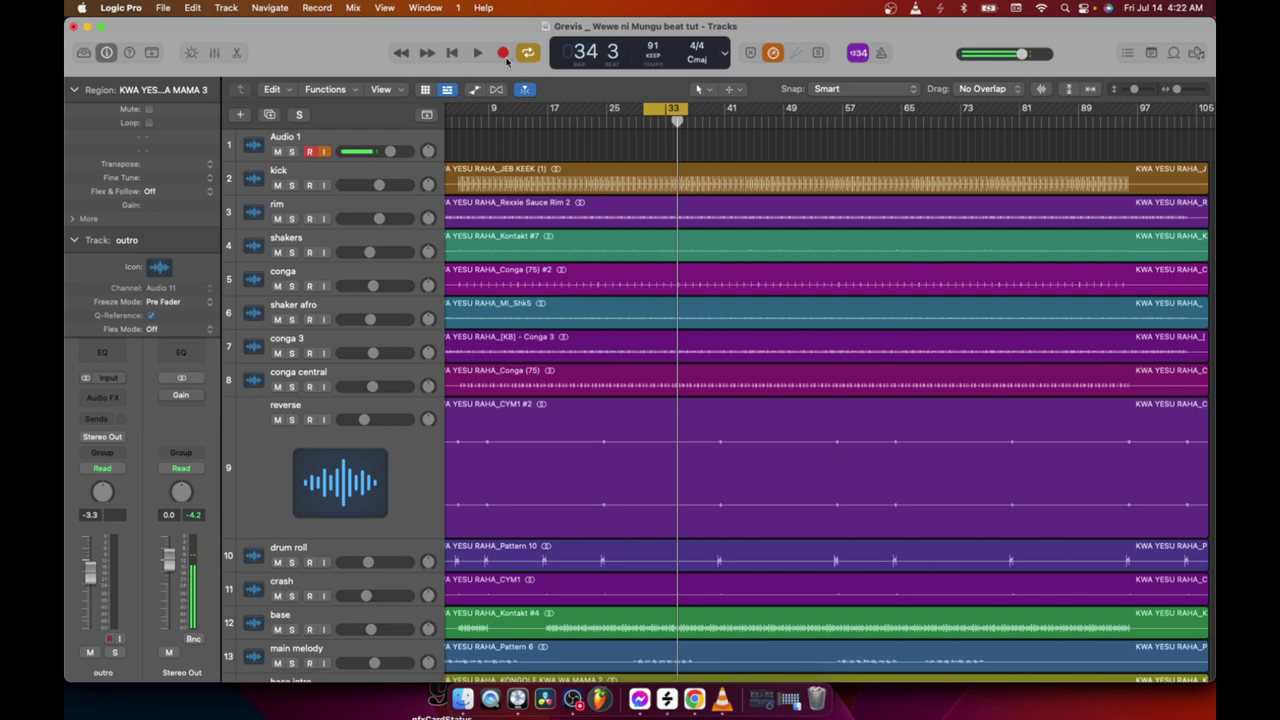
left_click(478, 57)
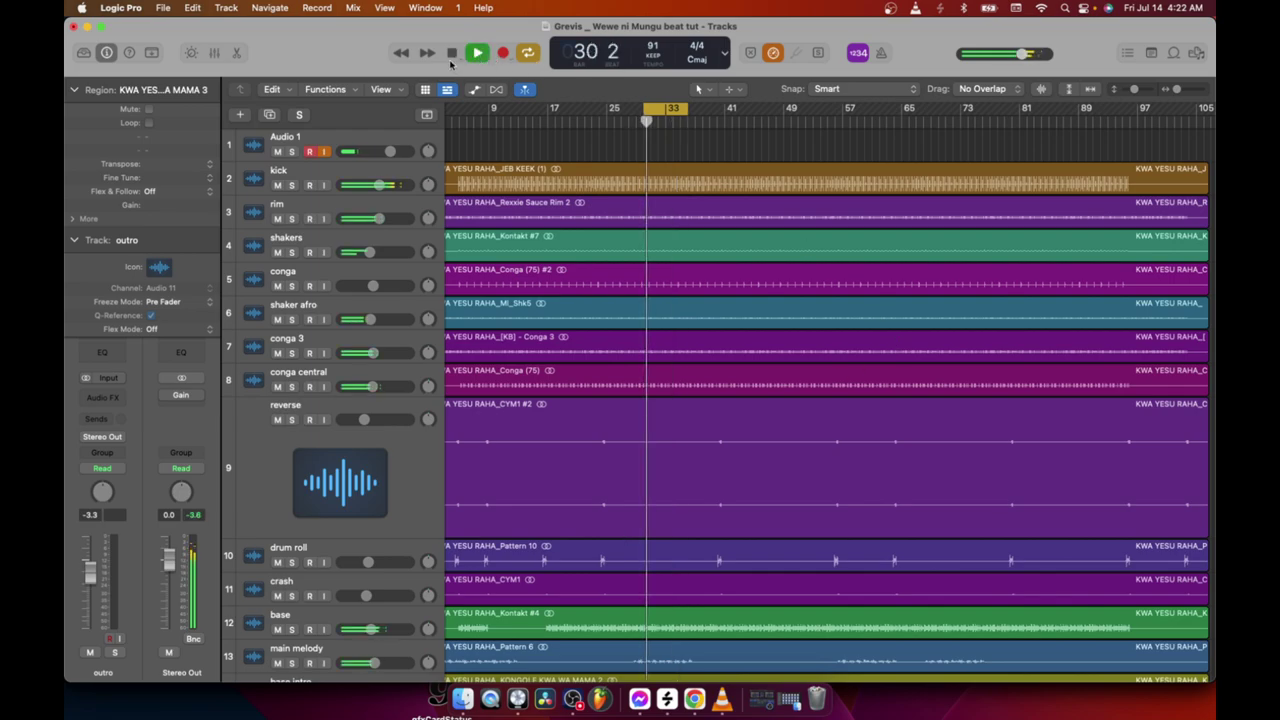
key("space")
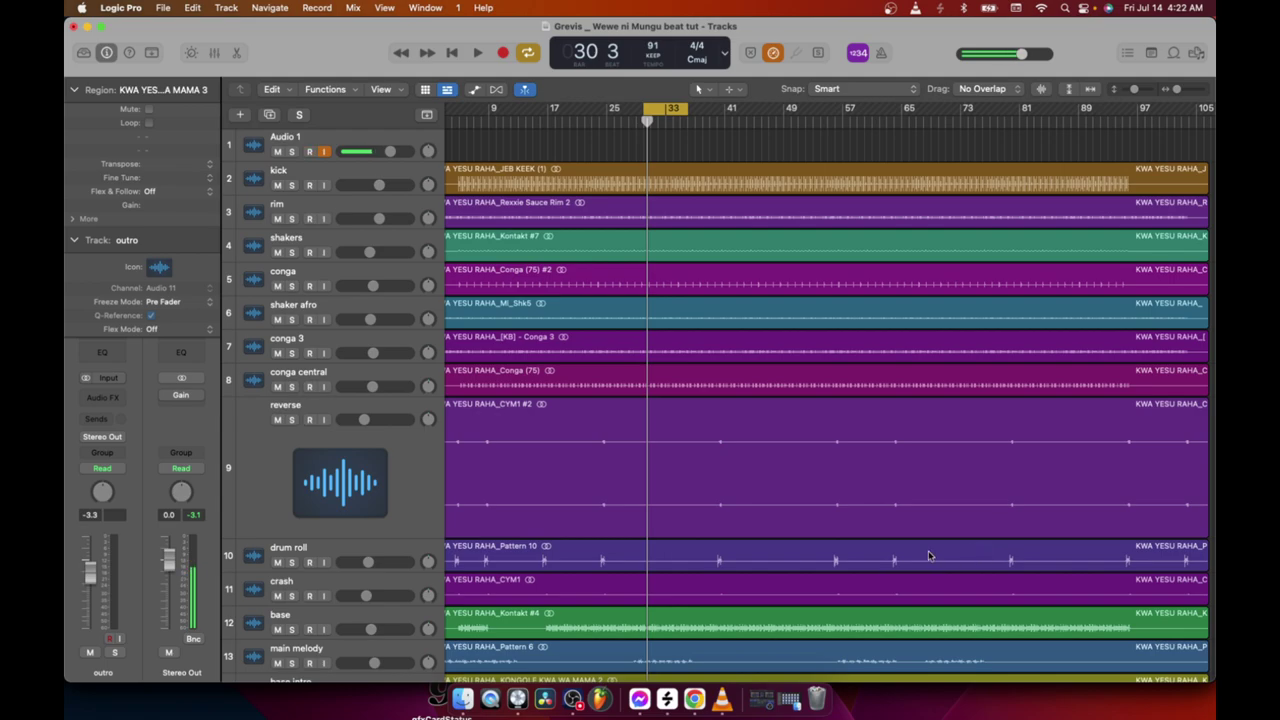
scroll(538, 451, "left", 3)
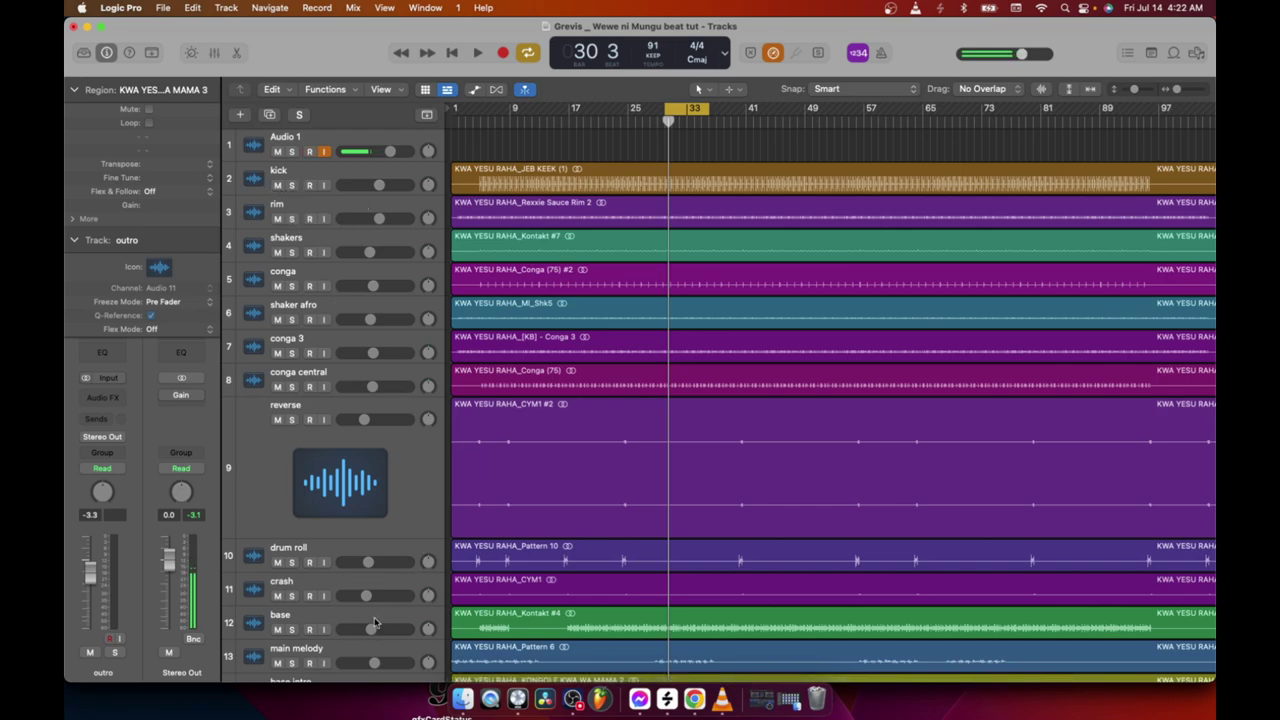
scroll(371, 620, "down", 5)
scroll(371, 620, "up", 5)
scroll(565, 407, "down", 10)
scroll(397, 317, "up", 10)
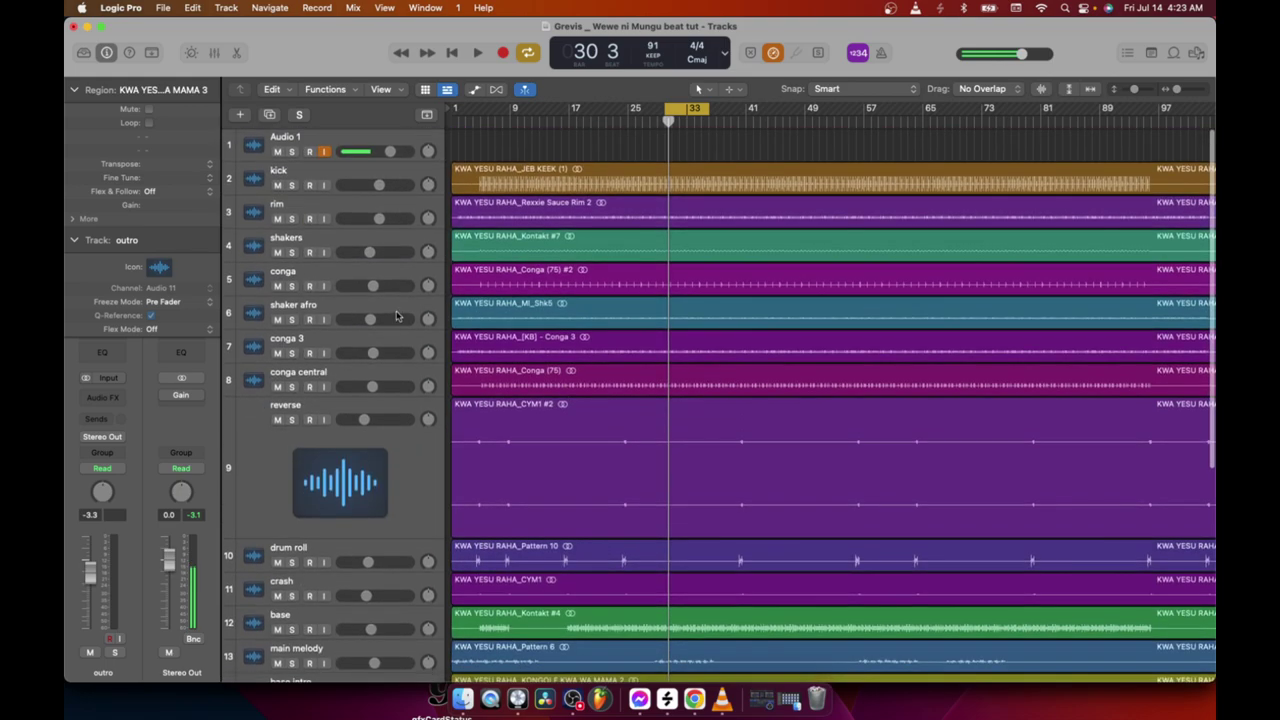
scroll(754, 500, "down", 10)
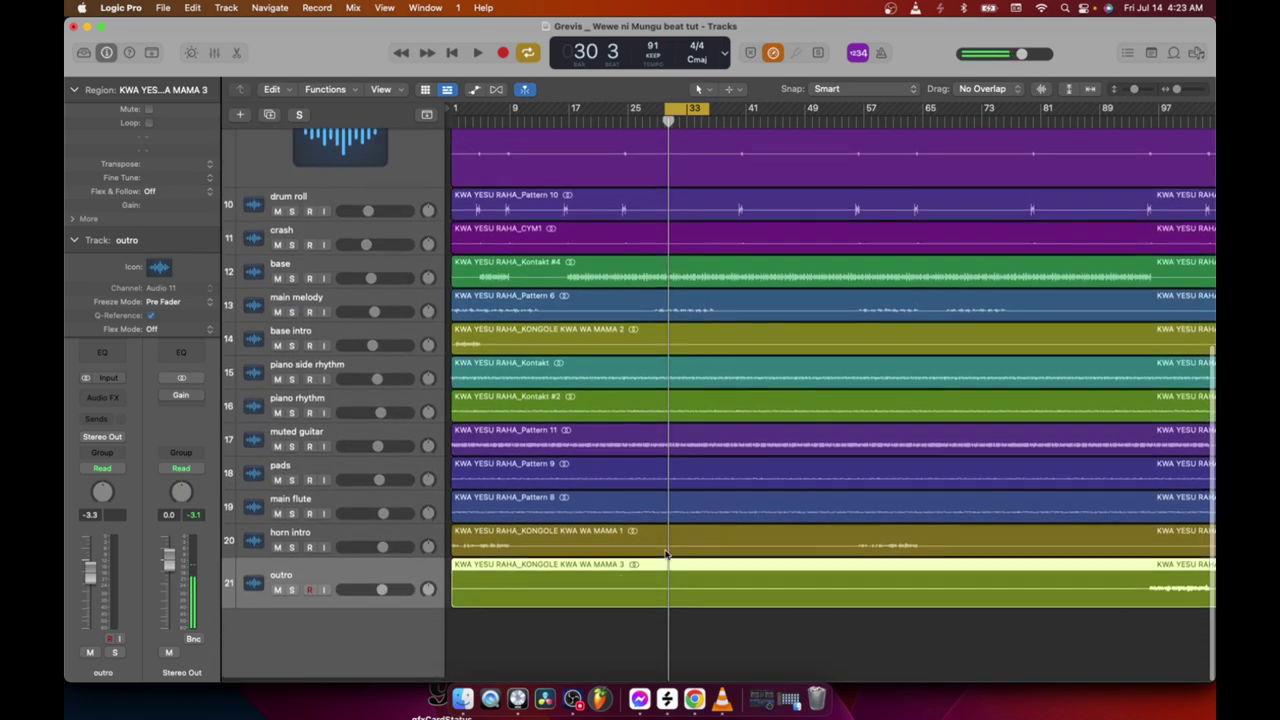
scroll(235, 429, "up", 3)
scroll(235, 429, "up", 7)
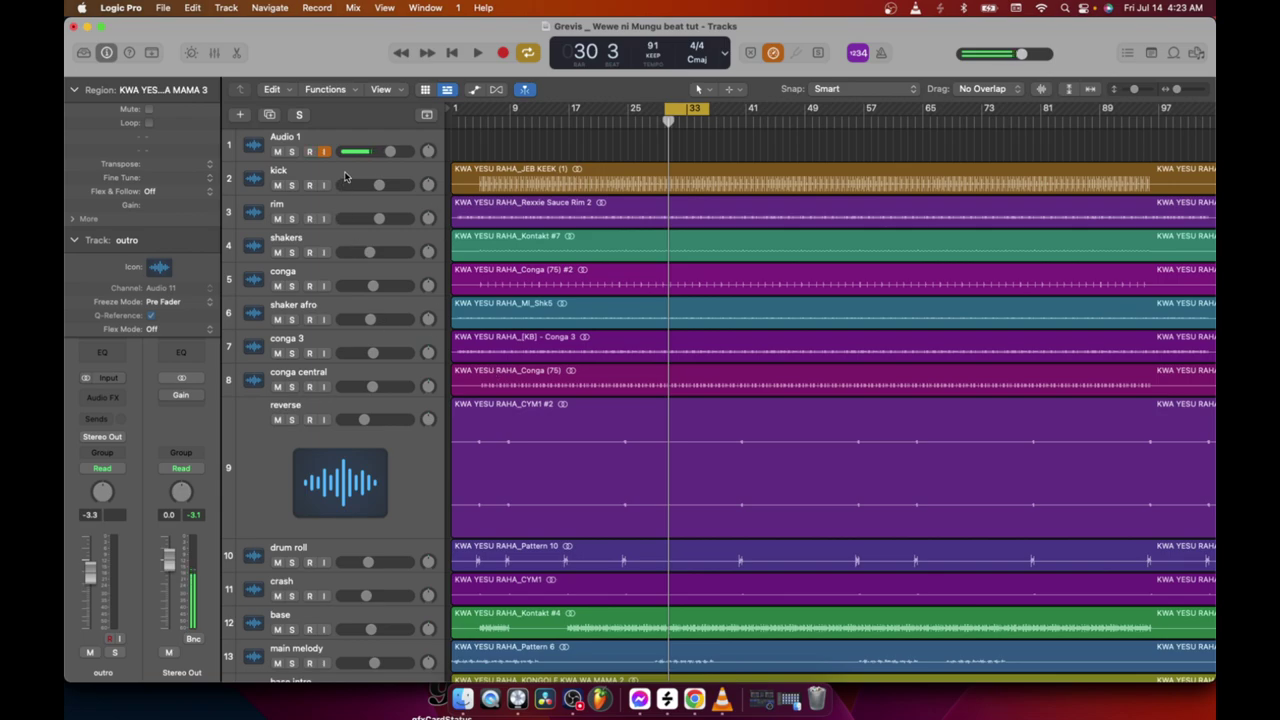
scroll(482, 490, "down", 5)
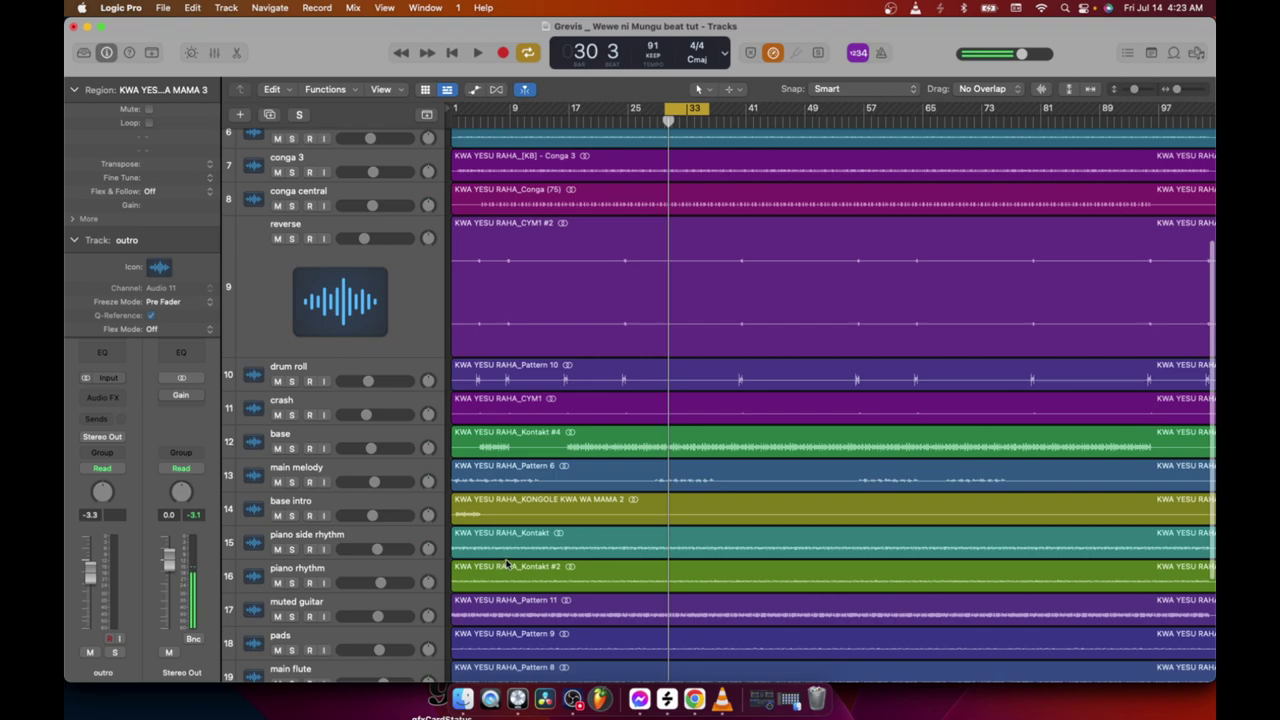
scroll(507, 563, "down", 3)
scroll(540, 510, "up", 4)
scroll(511, 514, "up", 4)
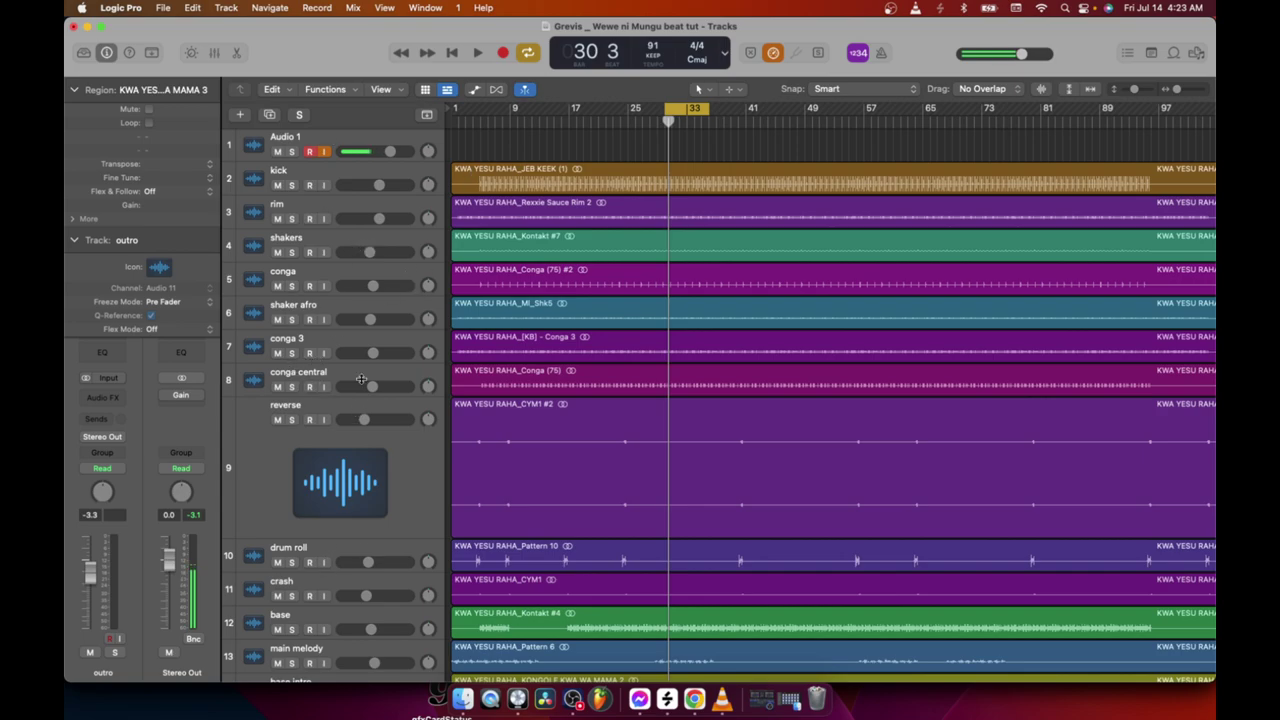
Select the base track and its Kontakt #4 region, then enlarge the conga central track's height
left_click(298, 624)
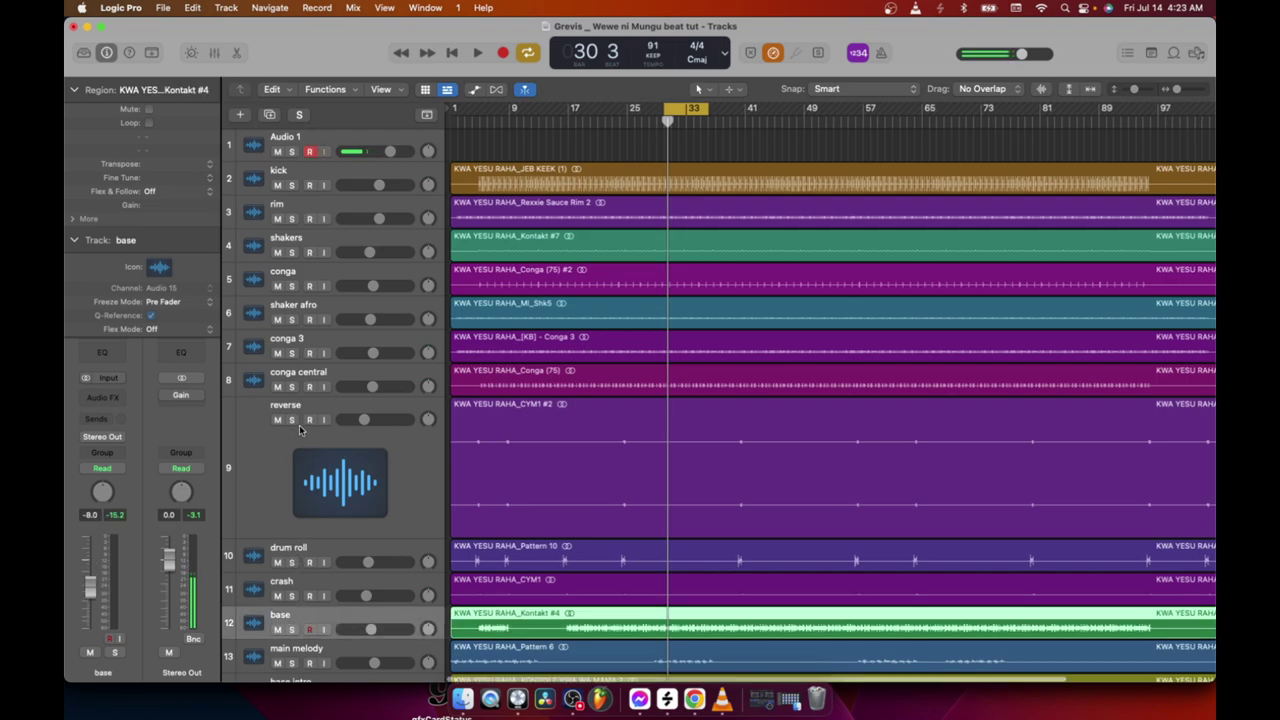
left_click_drag(288, 396, 293, 422)
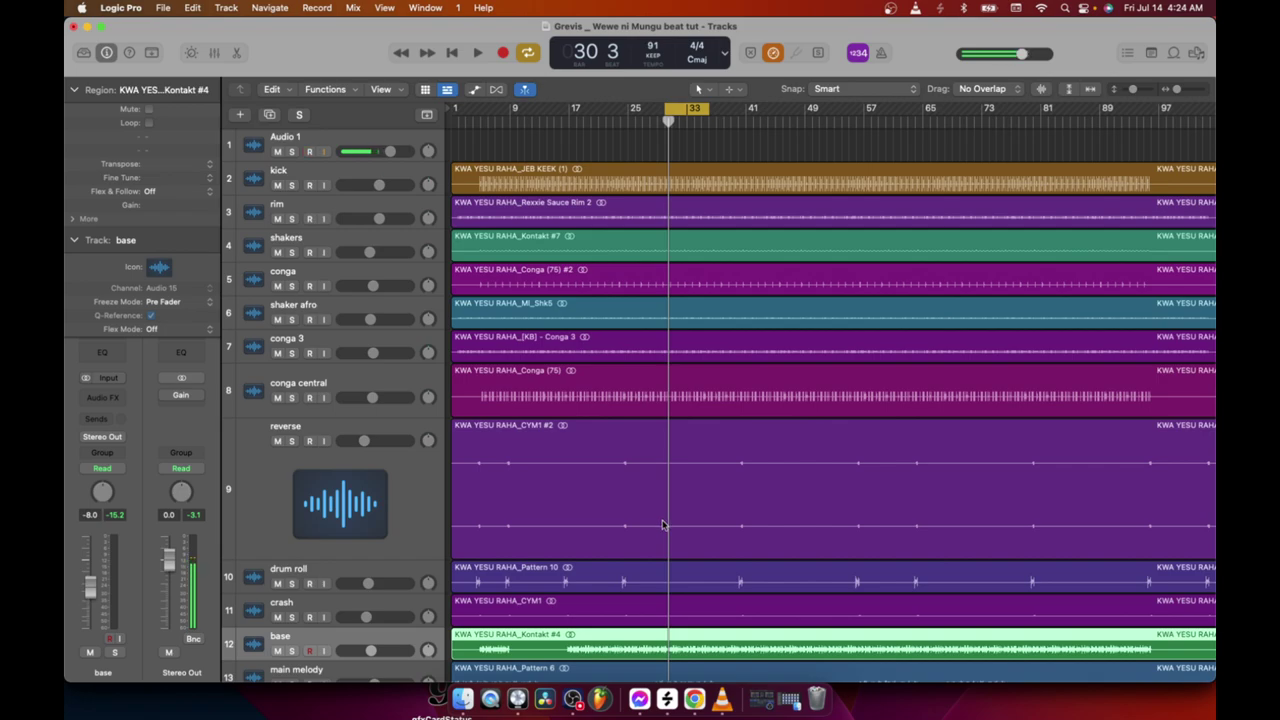
Show the Mixer with channel strips from kick through outro, bass at -8.0 dB
scroll(662, 525, "right", 3)
scroll(789, 540, "down", 2)
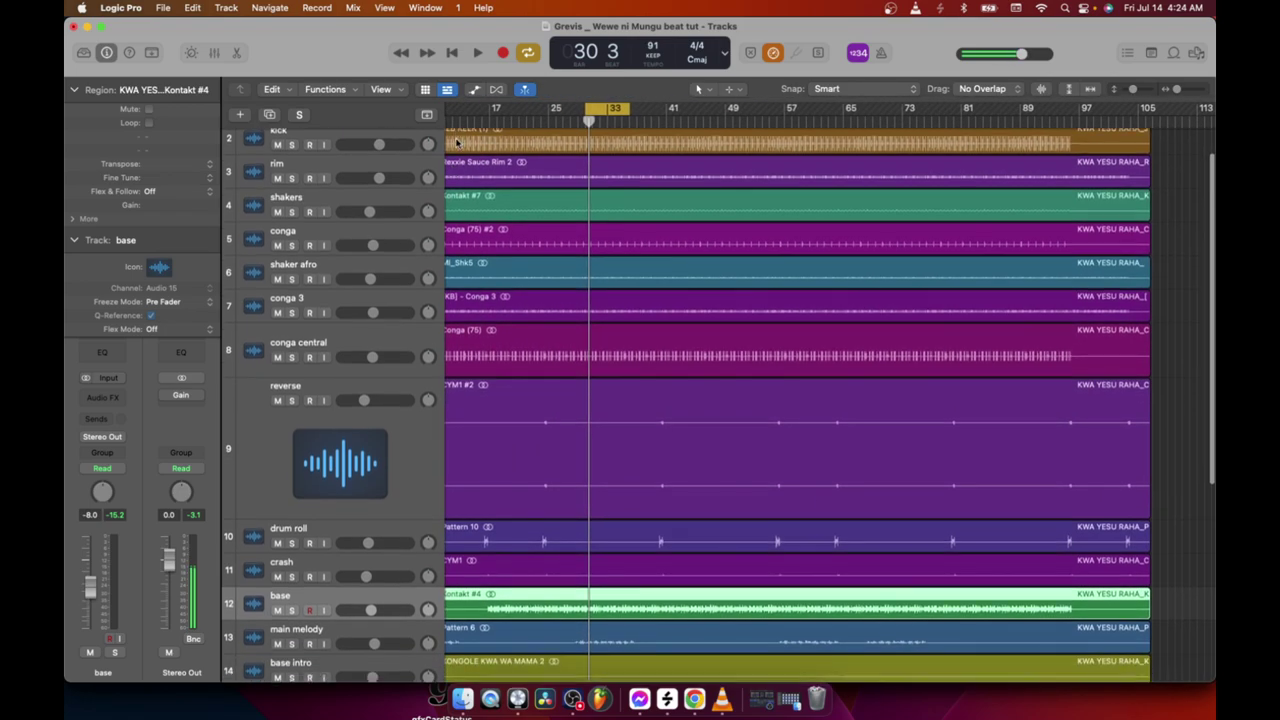
left_click(213, 52)
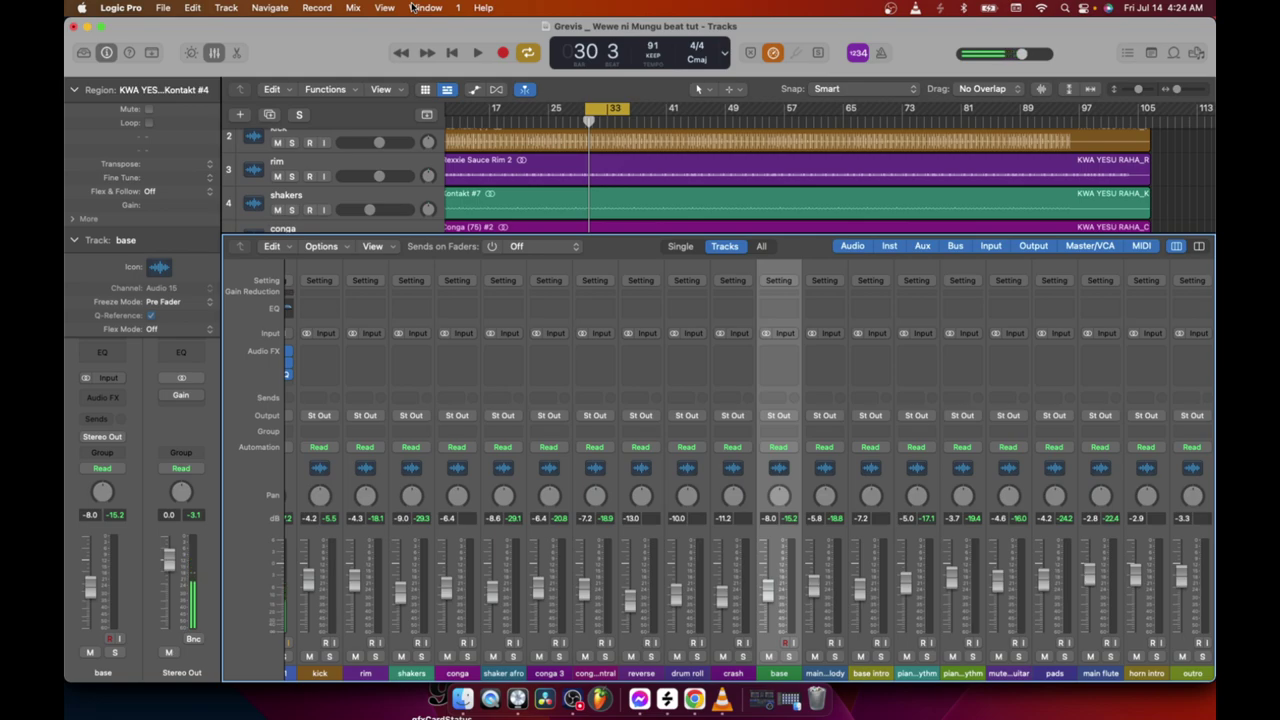
Hide the Mixer and scroll up and down through the arrangement's tracks
left_click(216, 53)
scroll(655, 560, "down", 5)
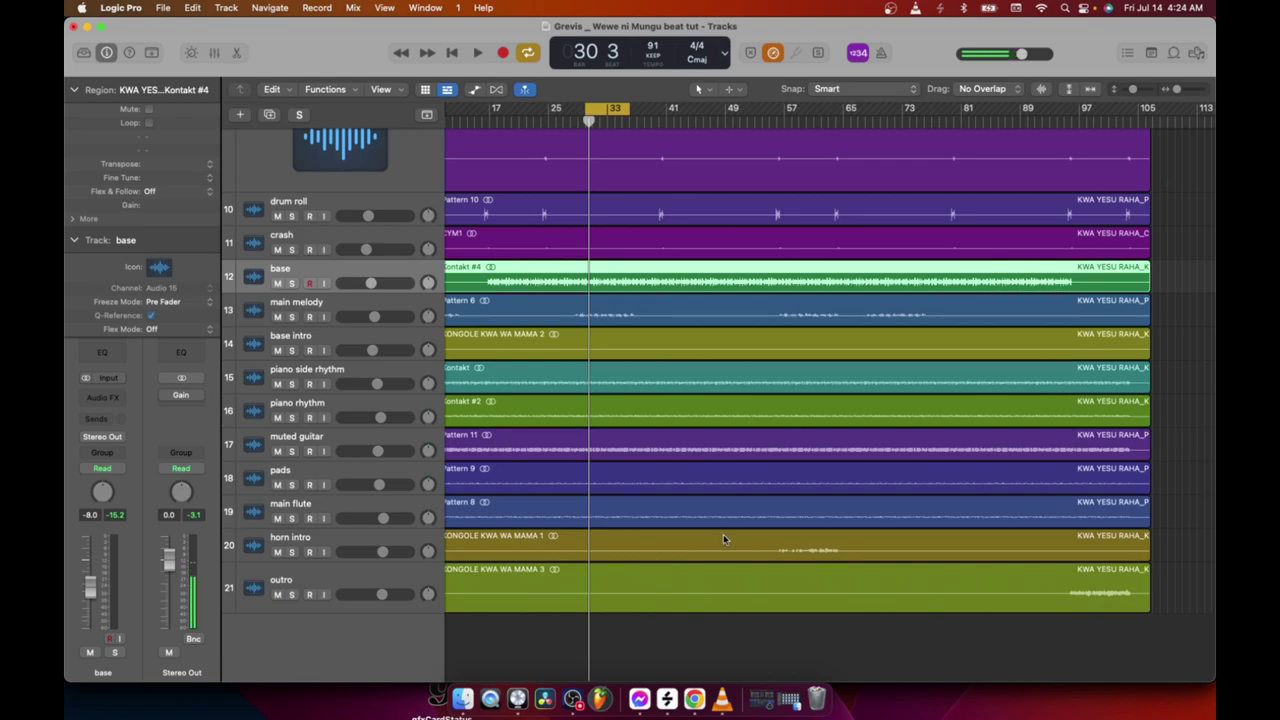
scroll(655, 563, "up", 5)
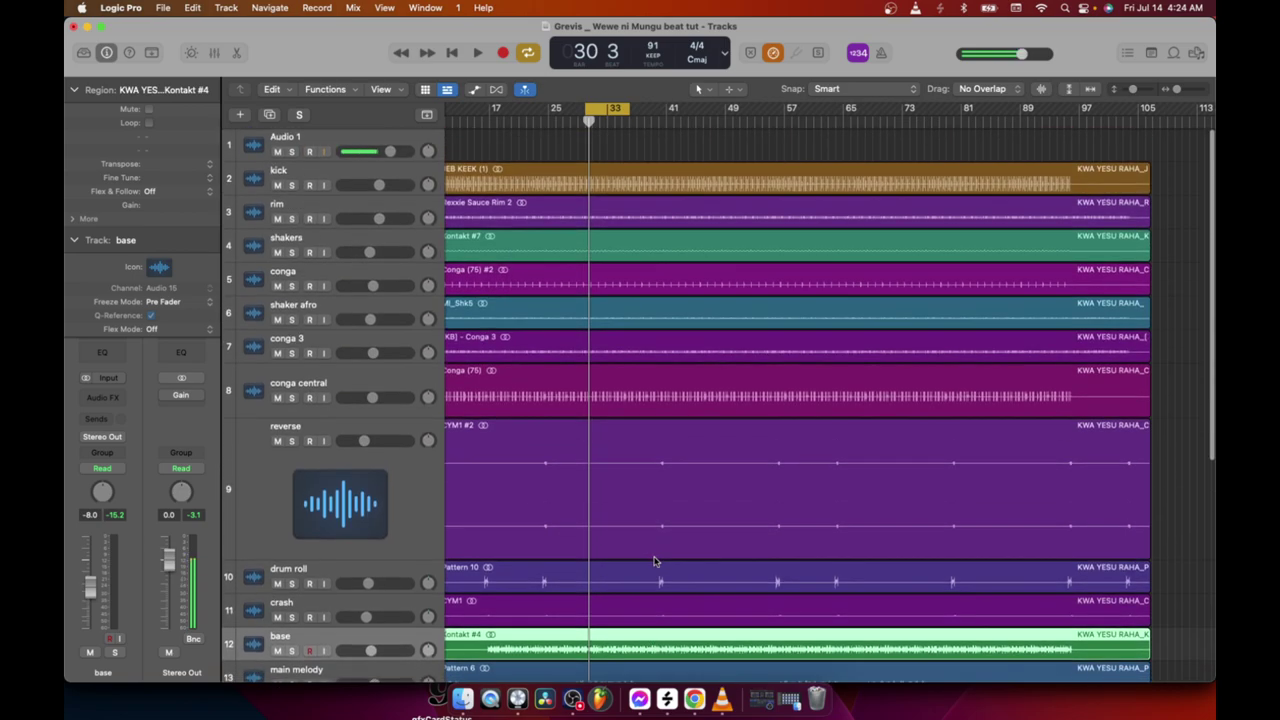
scroll(654, 560, "down", 5)
scroll(654, 560, "up", 5)
scroll(654, 560, "down", 5)
scroll(654, 560, "up", 5)
scroll(654, 560, "down", 6)
scroll(650, 570, "up", 5)
scroll(645, 580, "down", 6)
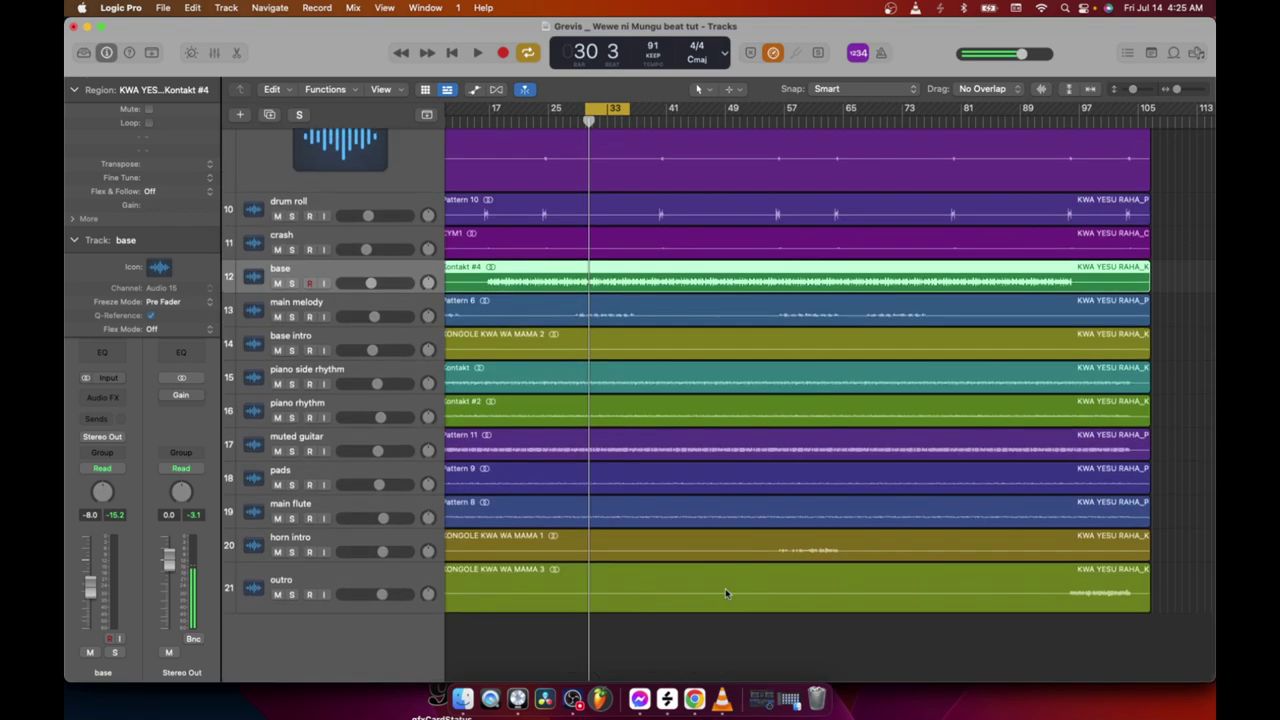
scroll(677, 512, "up", 3)
scroll(677, 512, "up", 3)
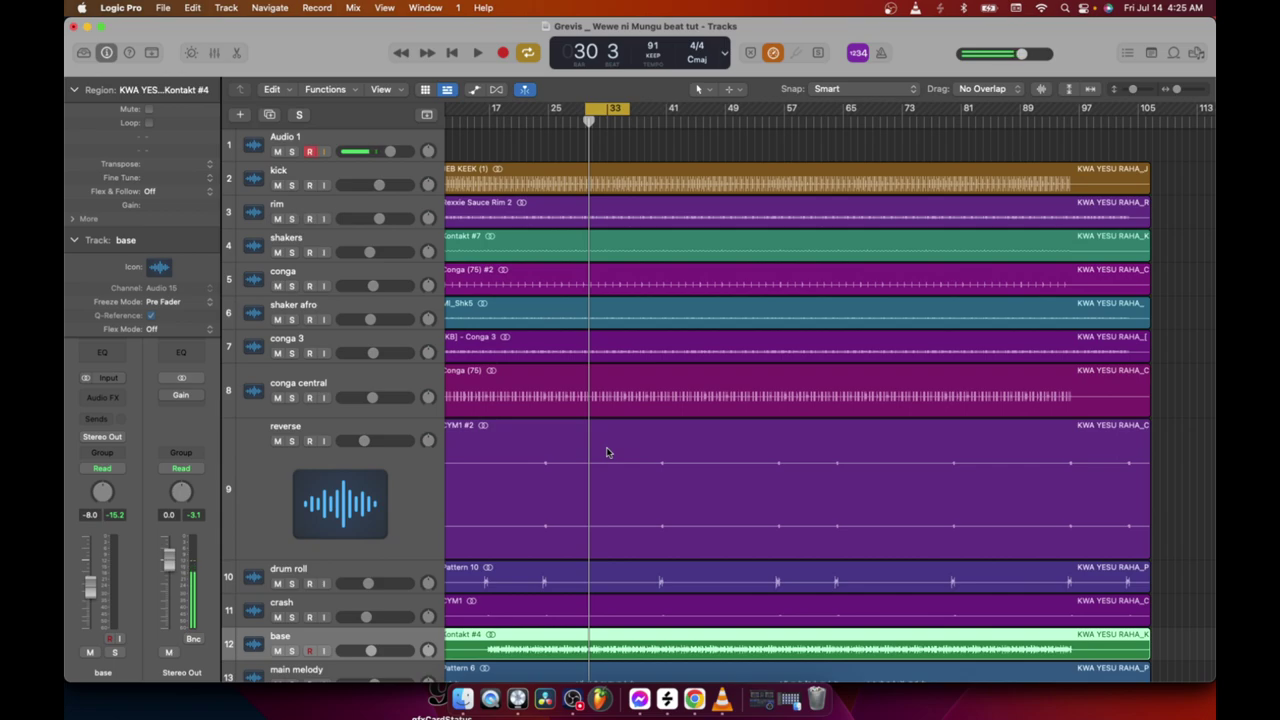
Deselect the Kontakt #4 region on the base track by clicking empty Tracks space
scroll(608, 586, "down", 5)
scroll(613, 592, "up", 6)
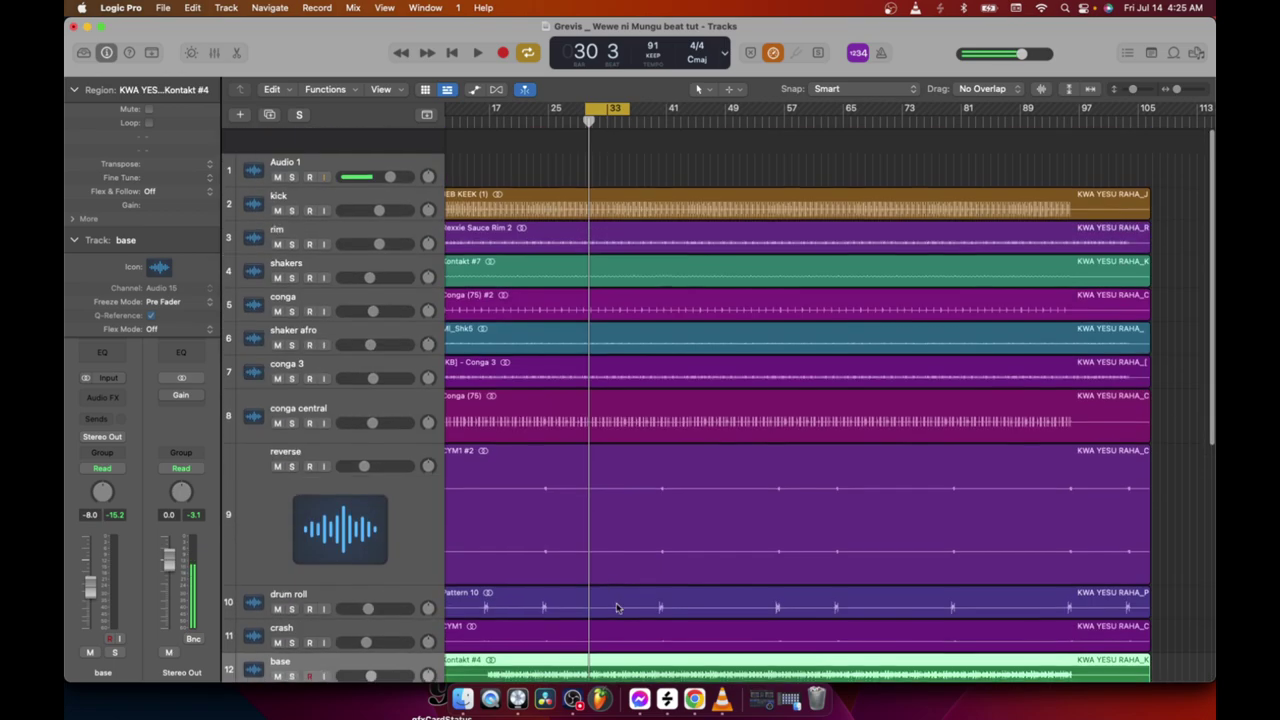
scroll(697, 615, "down", 5)
scroll(697, 612, "up", 5)
scroll(697, 608, "down", 8)
scroll(697, 608, "up", 8)
scroll(699, 609, "down", 8)
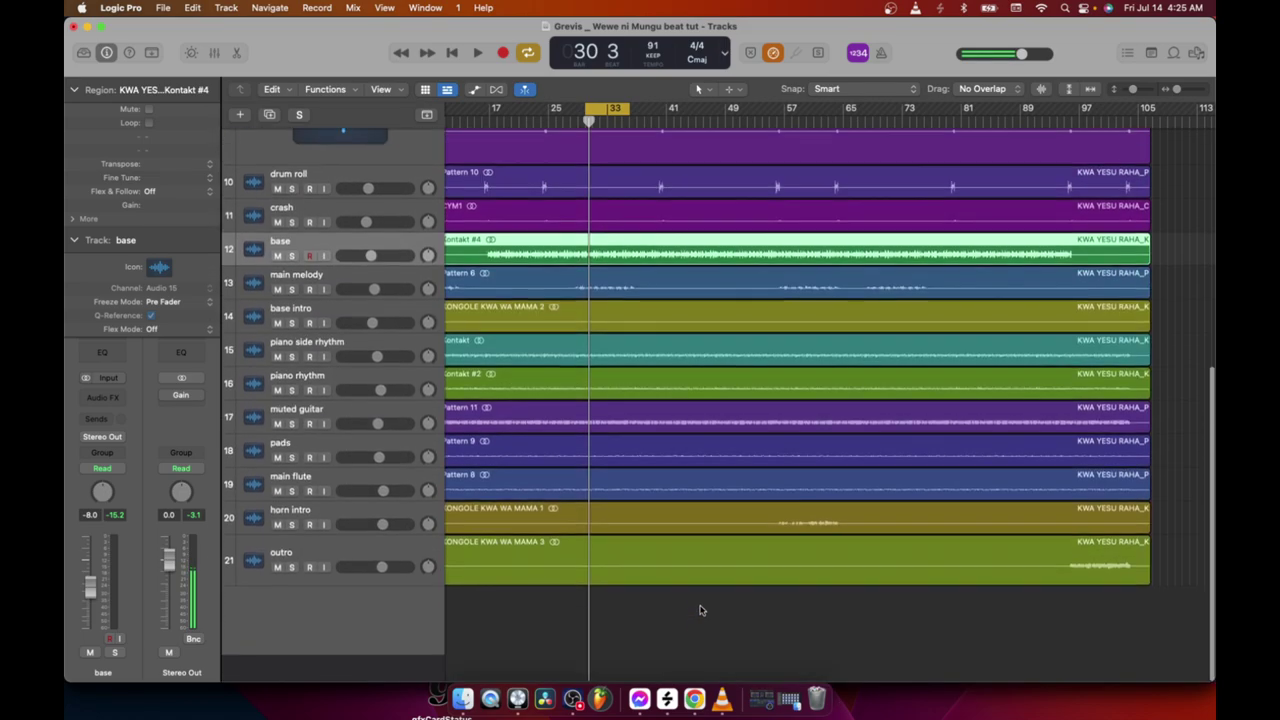
scroll(700, 608, "up", 8)
scroll(700, 608, "down", 8)
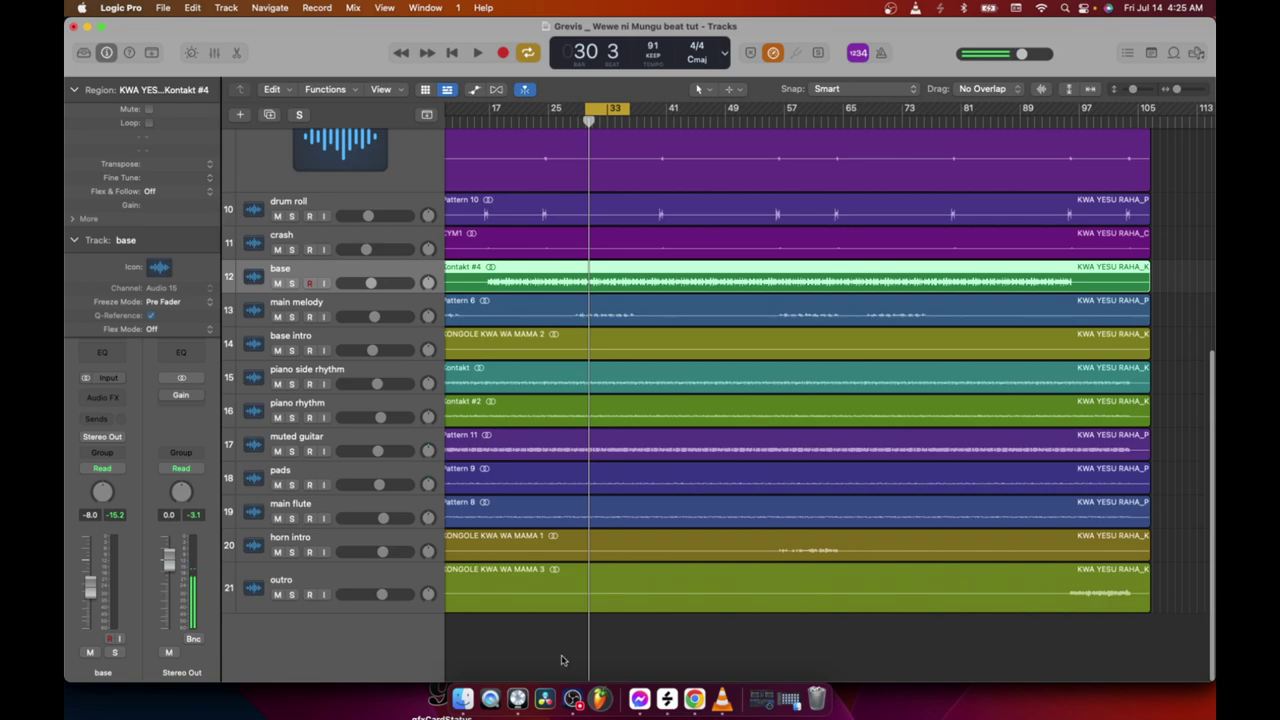
left_click(564, 660)
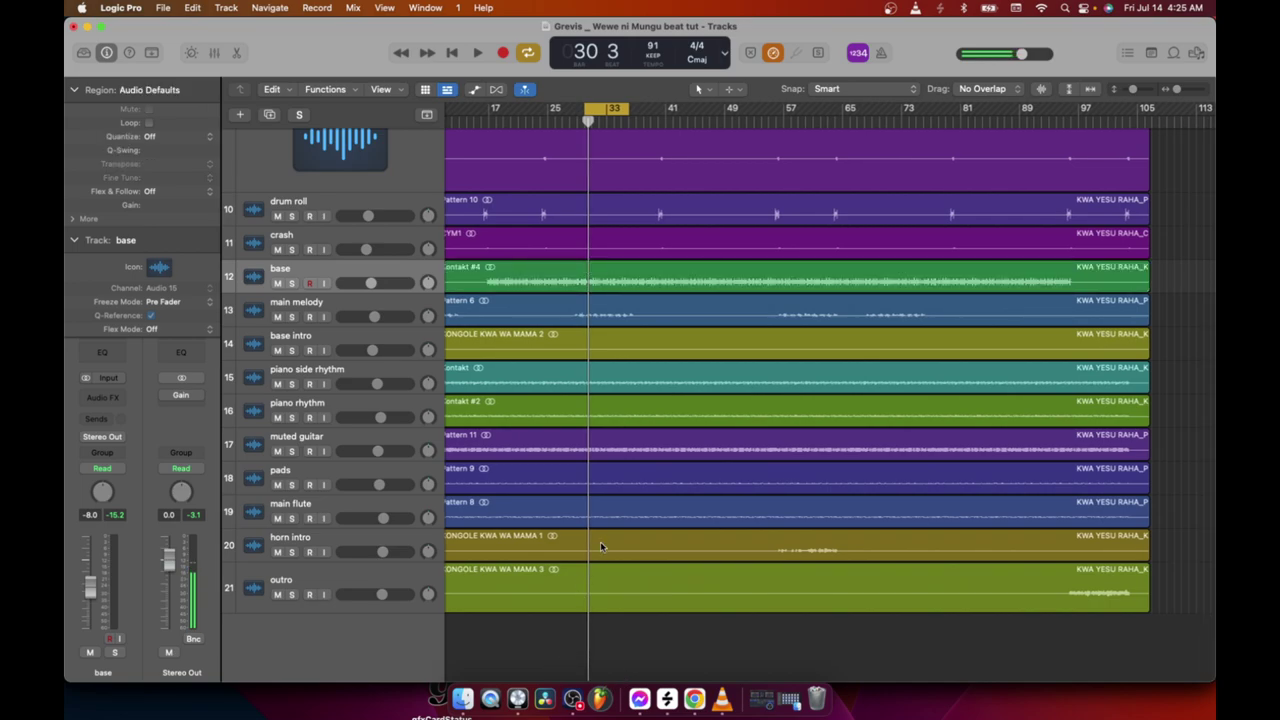
Bring OBS Studio to the front from the Dock
scroll(601, 546, "up", 8)
scroll(602, 547, "down", 8)
scroll(603, 547, "up", 8)
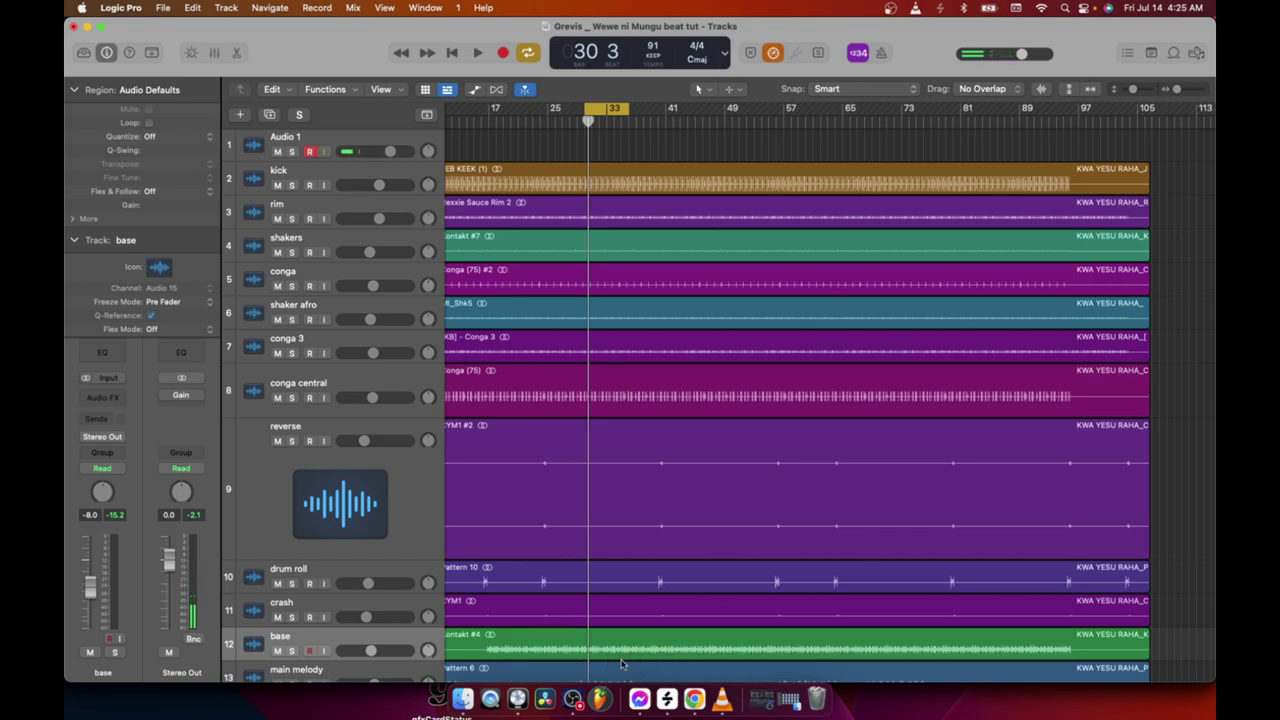
left_click(575, 699)
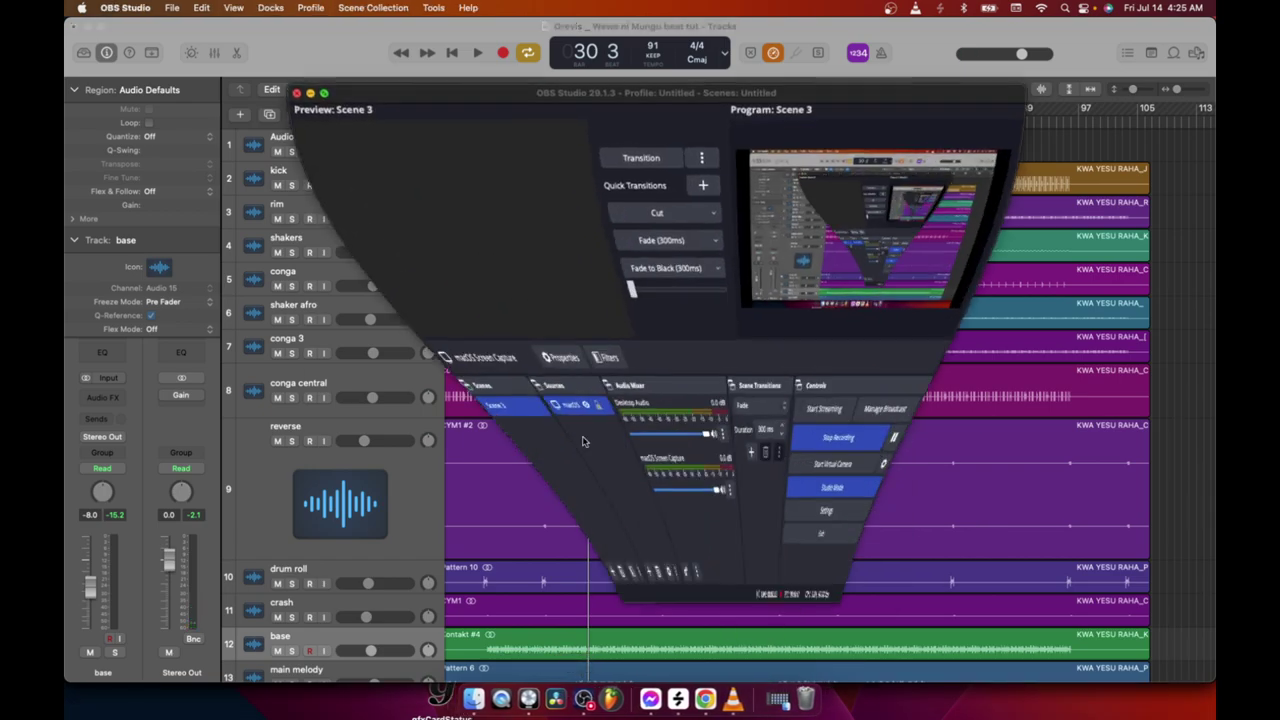